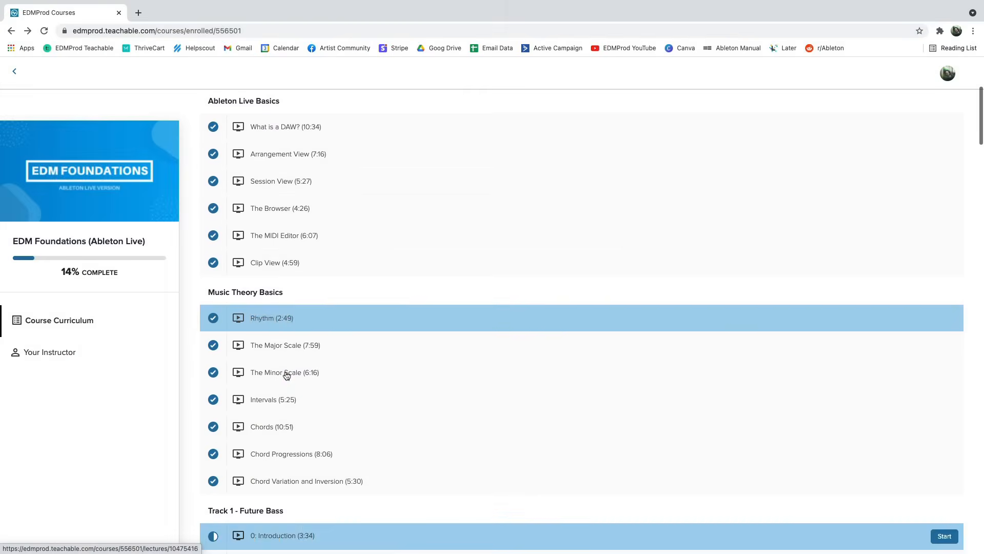
pyautogui.scroll(-12, 285, 377)
pyautogui.scroll(-15, 286, 382)
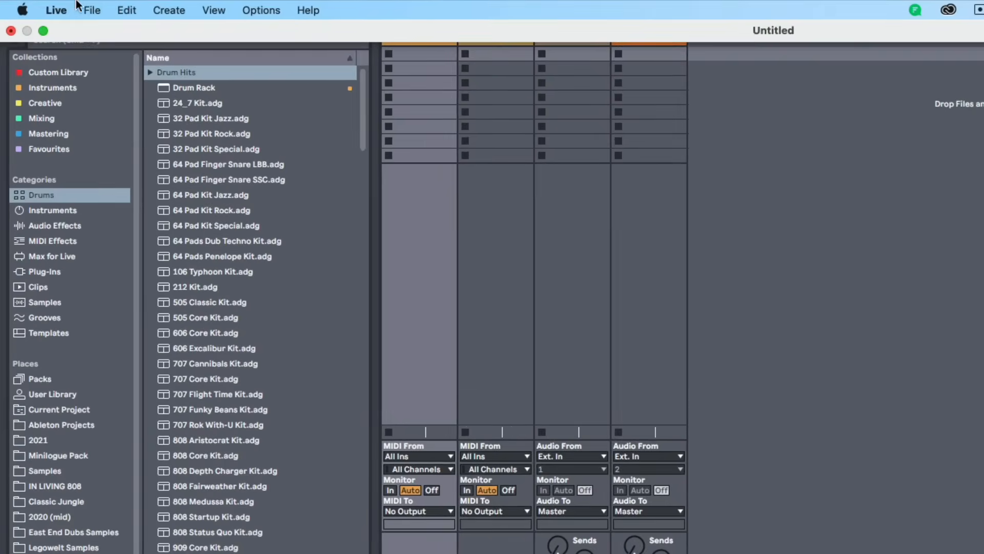
# Open Preferences and inspect the Audio input and output device choices, then close the window
pyautogui.click(34, 4)
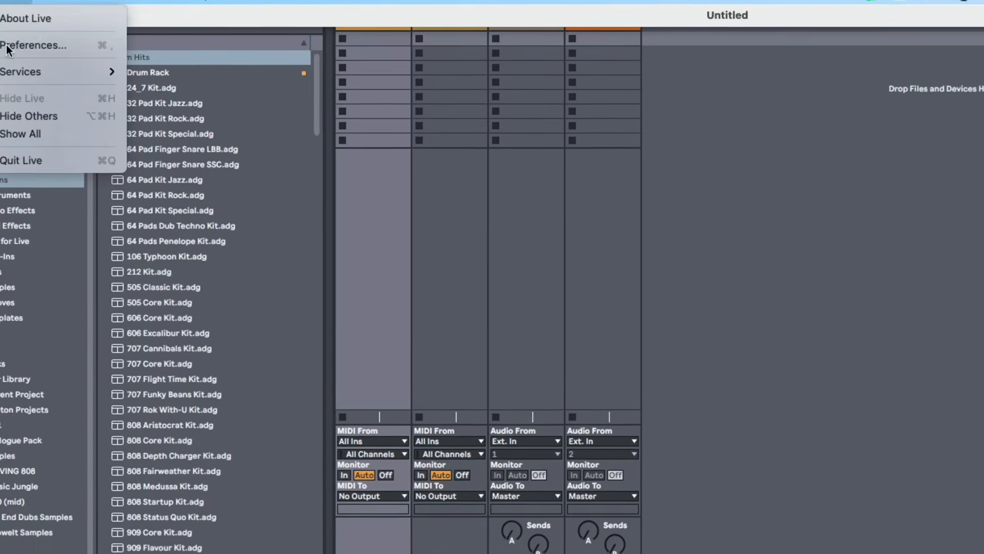
pyautogui.click(46, 60)
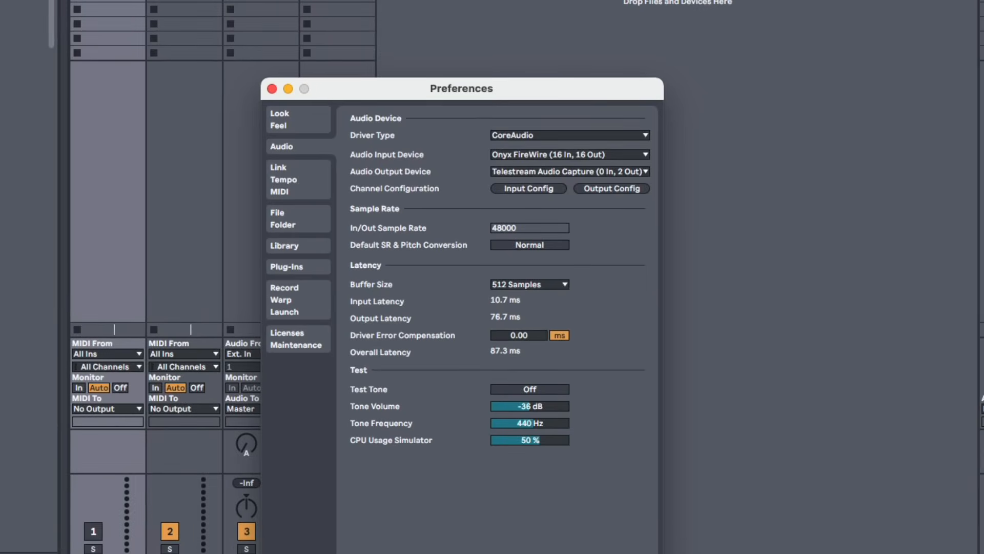
pyautogui.moveTo(349, 84); pyautogui.dragTo(333, 84)
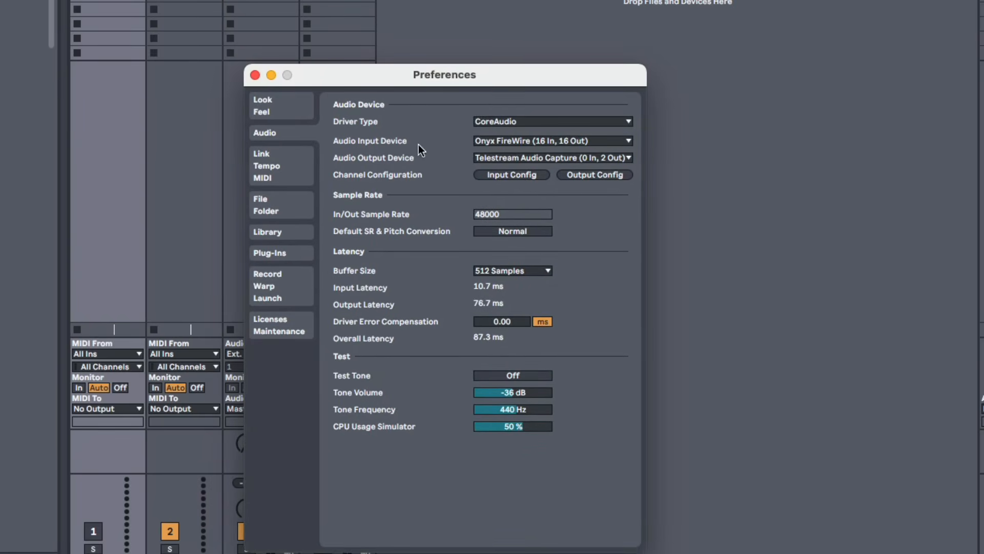
pyautogui.click(500, 157)
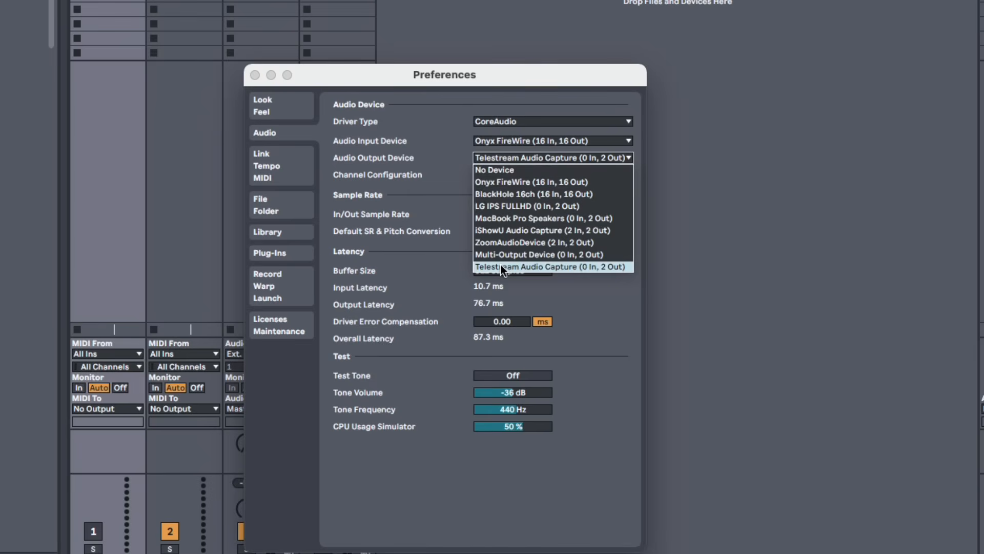
pyautogui.click(435, 195)
pyautogui.click(483, 143)
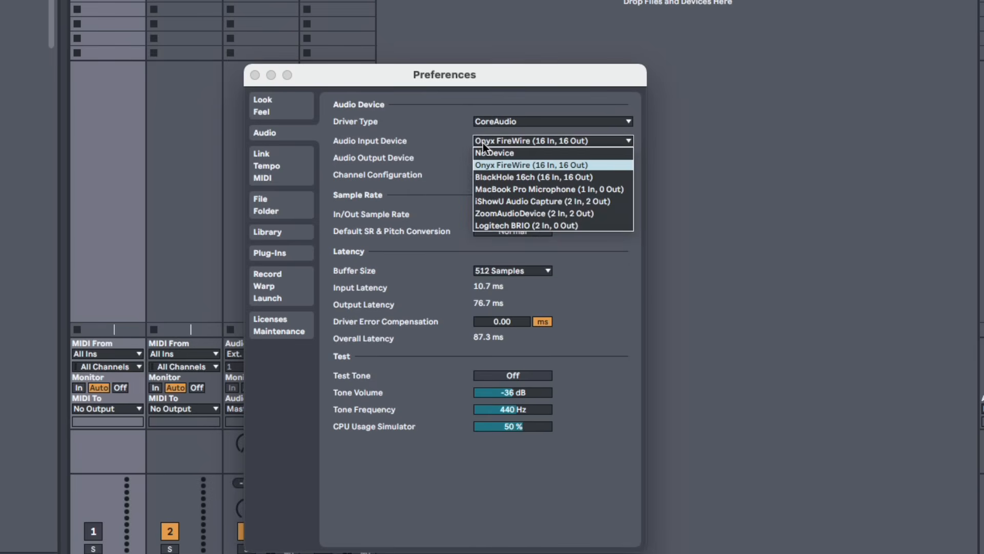
pyautogui.click(483, 142)
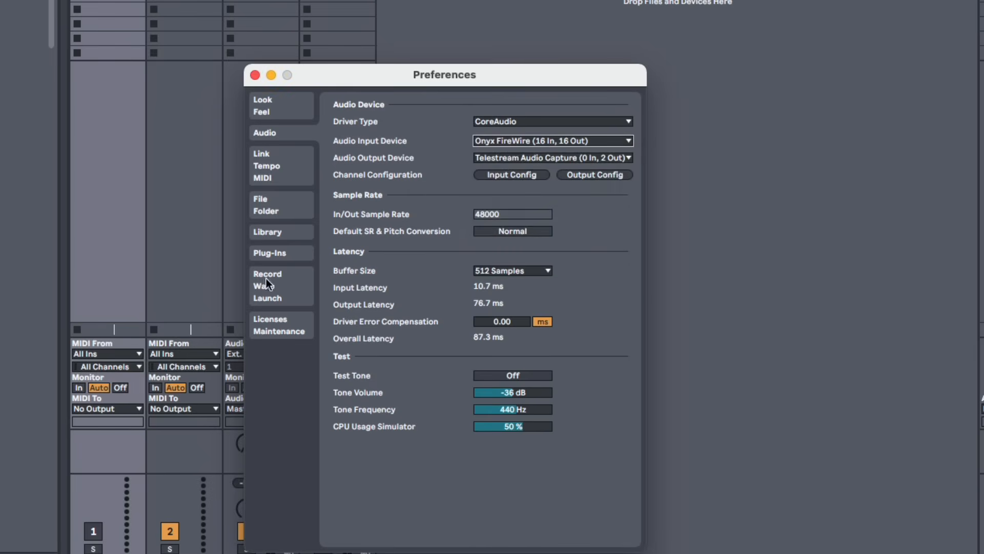
pyautogui.click(255, 76)
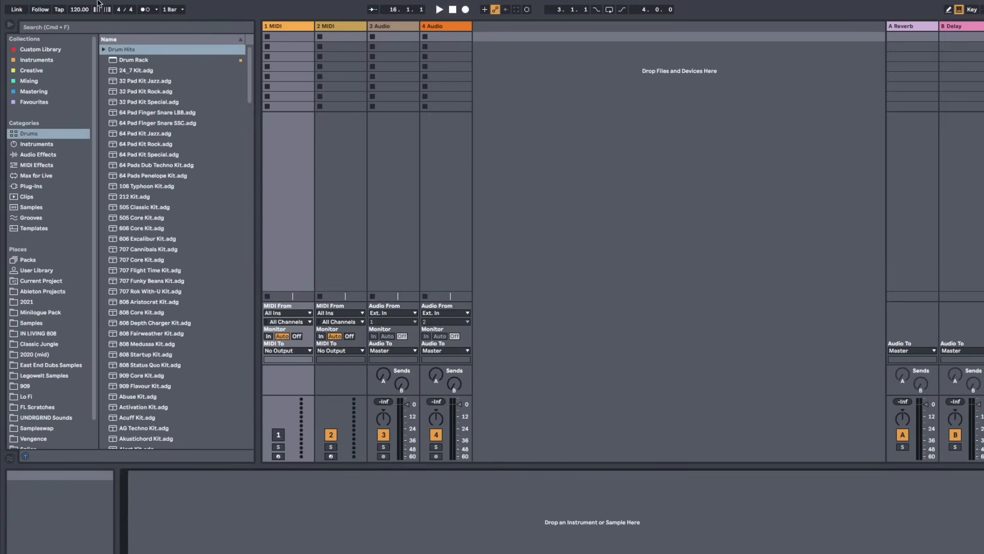
# Browse the File, Edit and Help menus and search the Help menu for dup
pyautogui.moveTo(94, 1)
pyautogui.click(64, 6)
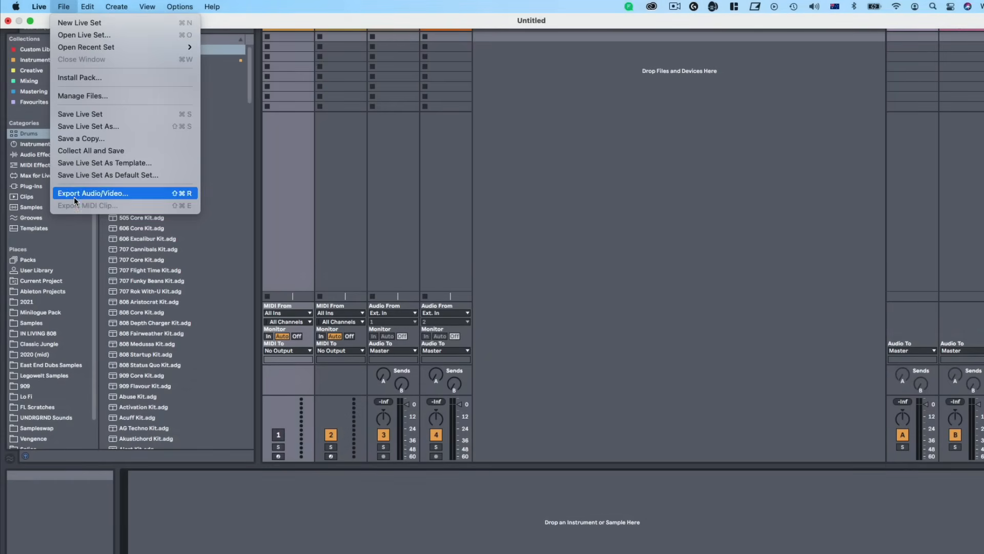
pyautogui.moveTo(87, 6)
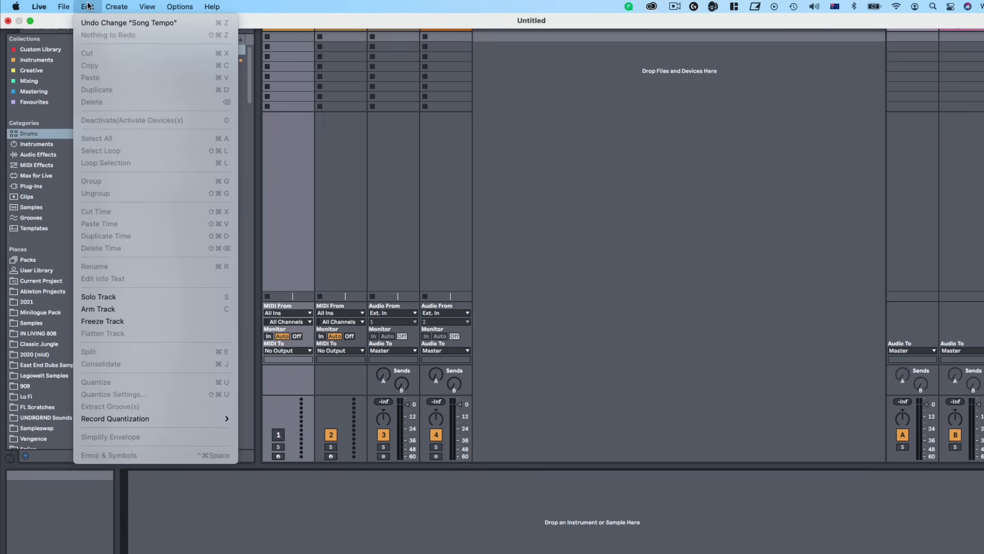
pyautogui.moveTo(178, 5)
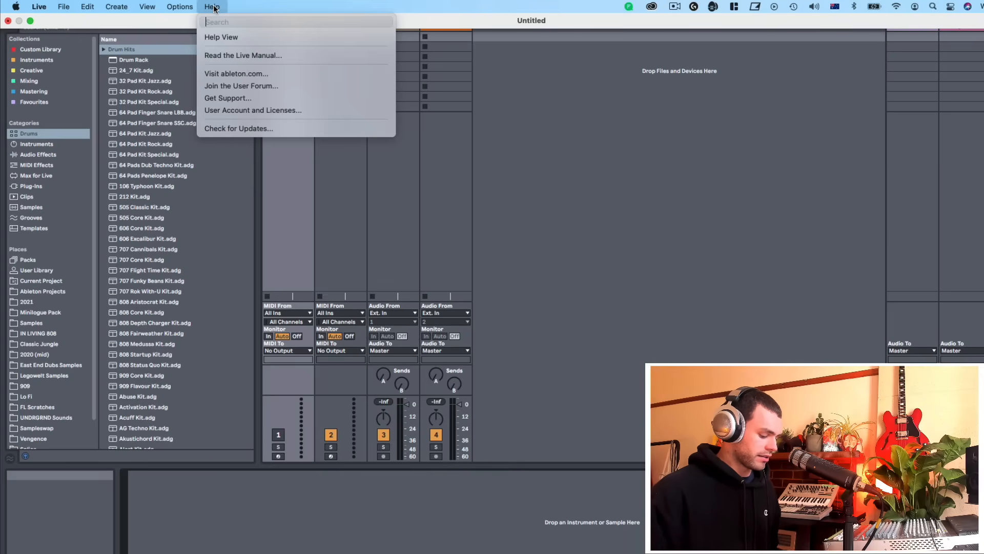
pyautogui.write('dup')
pyautogui.moveTo(228, 53)
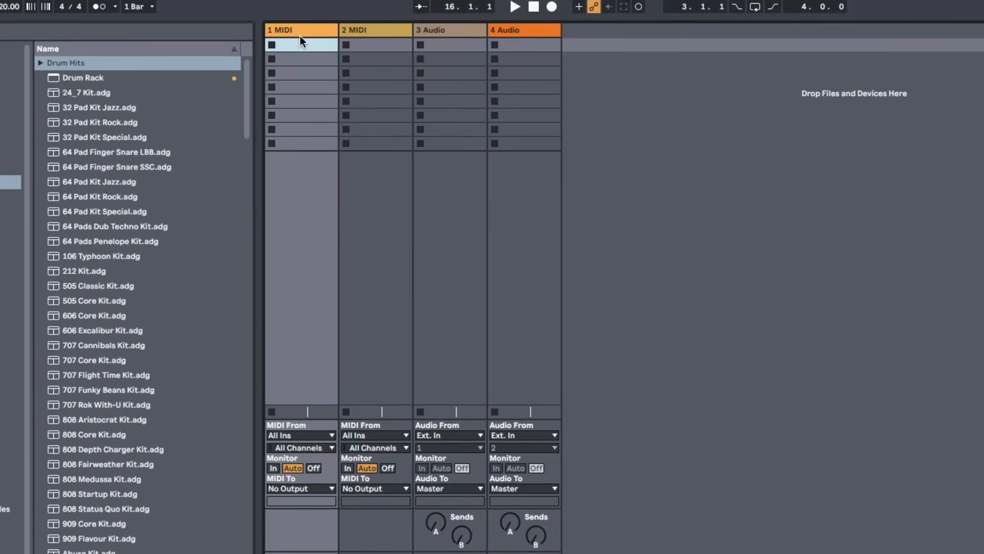
# Select each track in the Session View in turn by its title bar
pyautogui.click(370, 30)
pyautogui.click(421, 31)
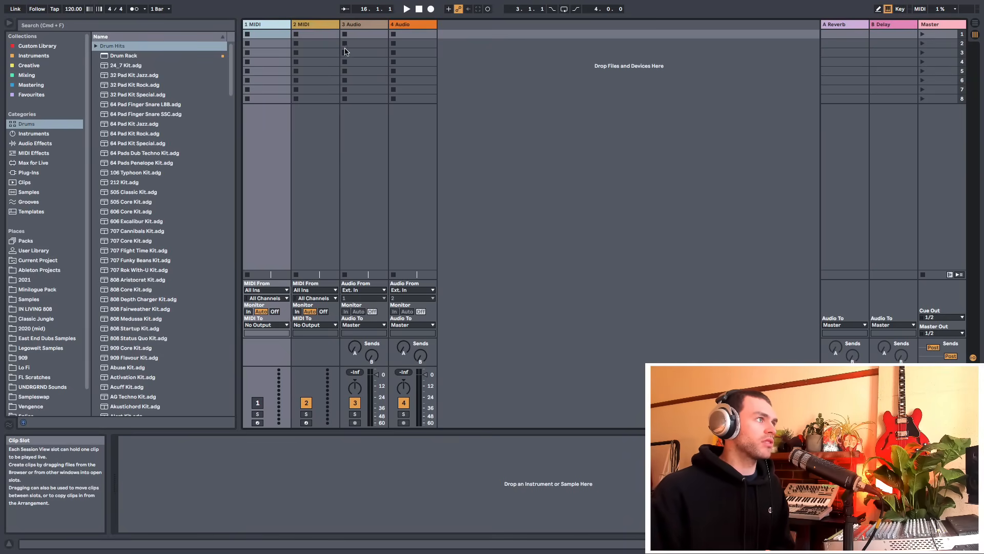
pyautogui.click(404, 32)
pyautogui.click(362, 24)
pyautogui.click(315, 24)
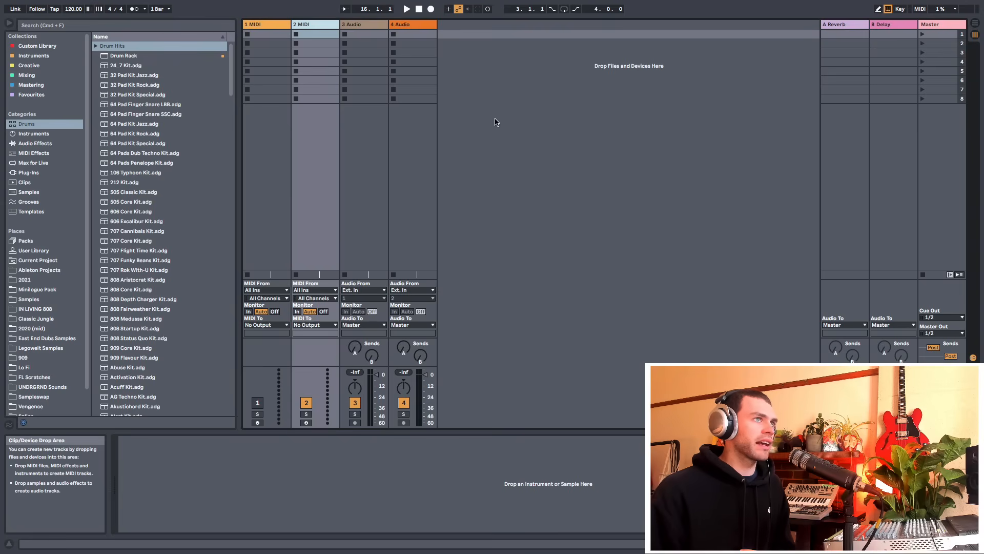
pyautogui.click(270, 26)
pyautogui.click(311, 24)
pyautogui.click(361, 25)
pyautogui.click(407, 26)
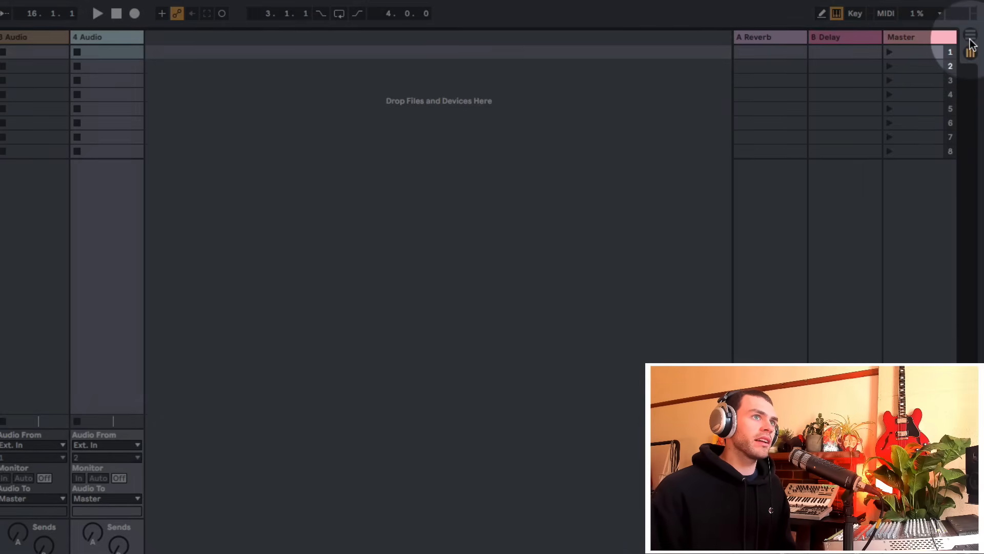
# Switch to the Arrangement View and toggle the Info View off and back on
pyautogui.click(971, 41)
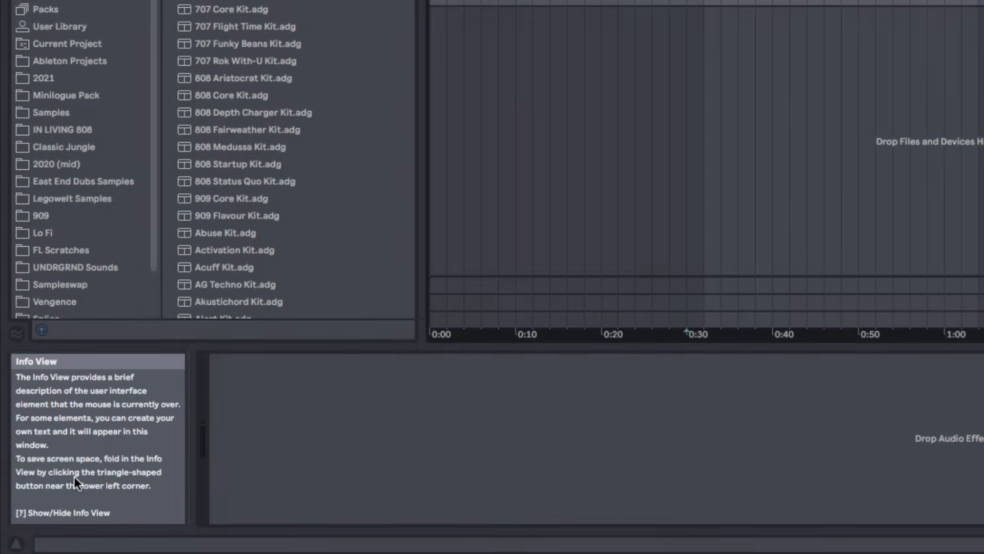
pyautogui.press('?')
pyautogui.press('?')
pyautogui.press('?')
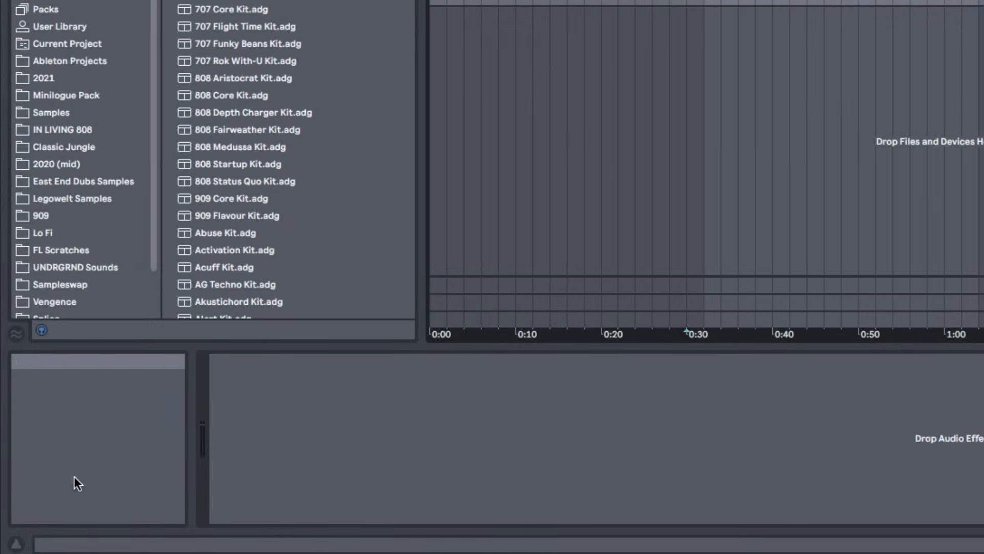
pyautogui.press('?')
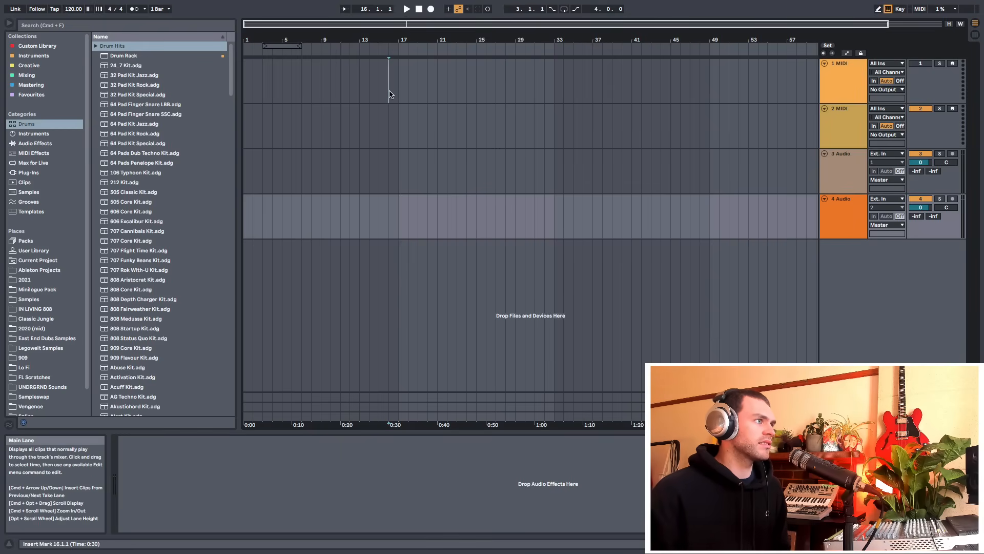
# Set insert marks and make time selections spanning the MIDI and audio tracks in the arrangement
pyautogui.click(466, 174)
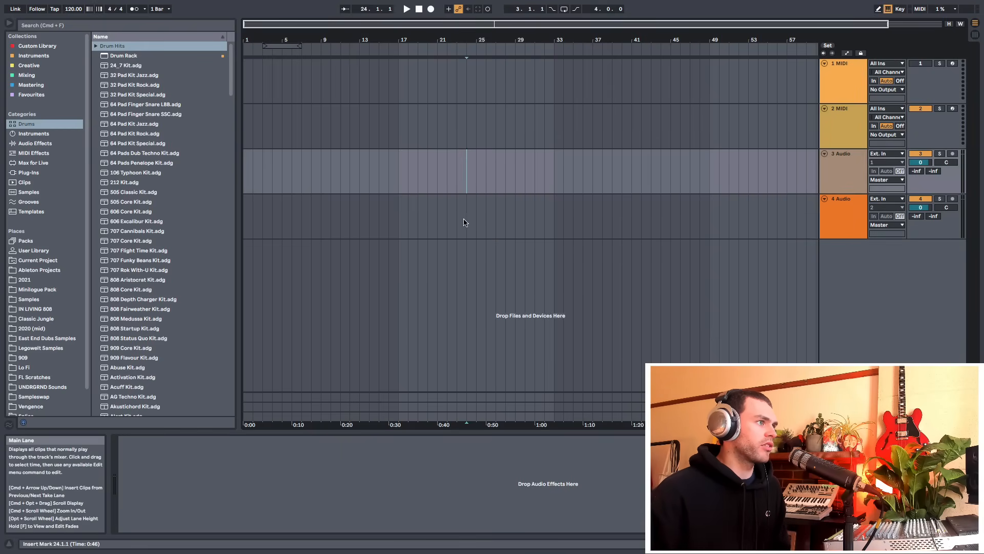
pyautogui.click(408, 226)
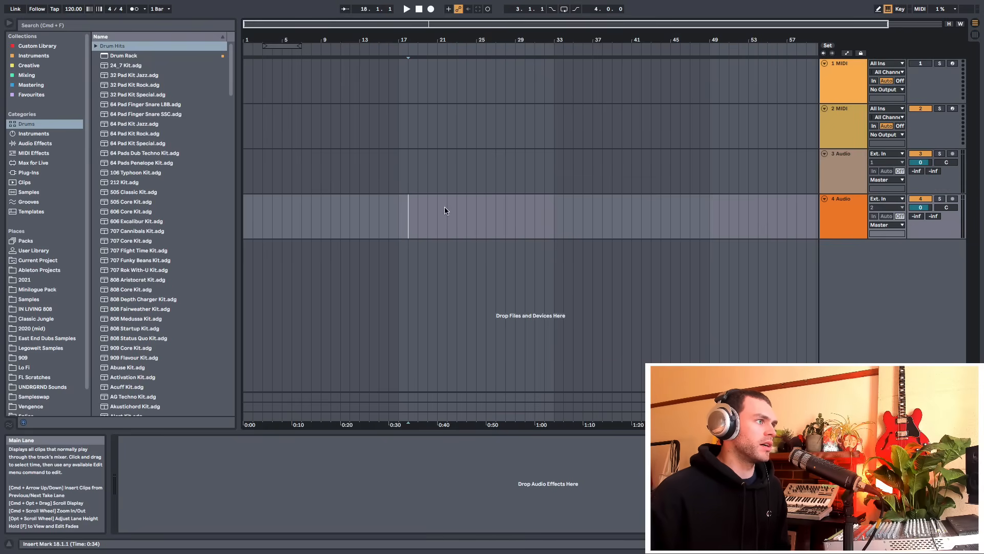
pyautogui.moveTo(405, 228); pyautogui.dragTo(439, 231)
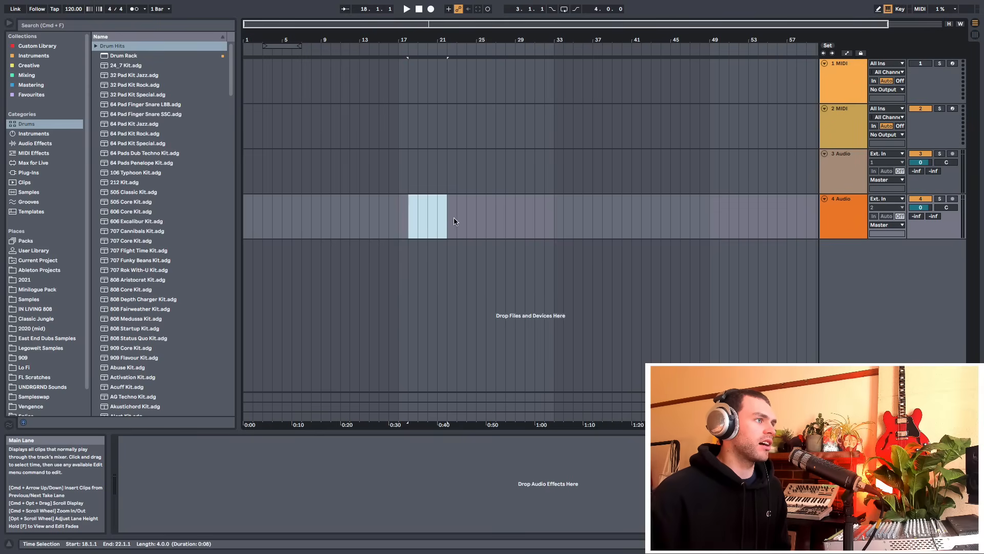
pyautogui.click(458, 201)
pyautogui.moveTo(459, 203); pyautogui.dragTo(512, 121)
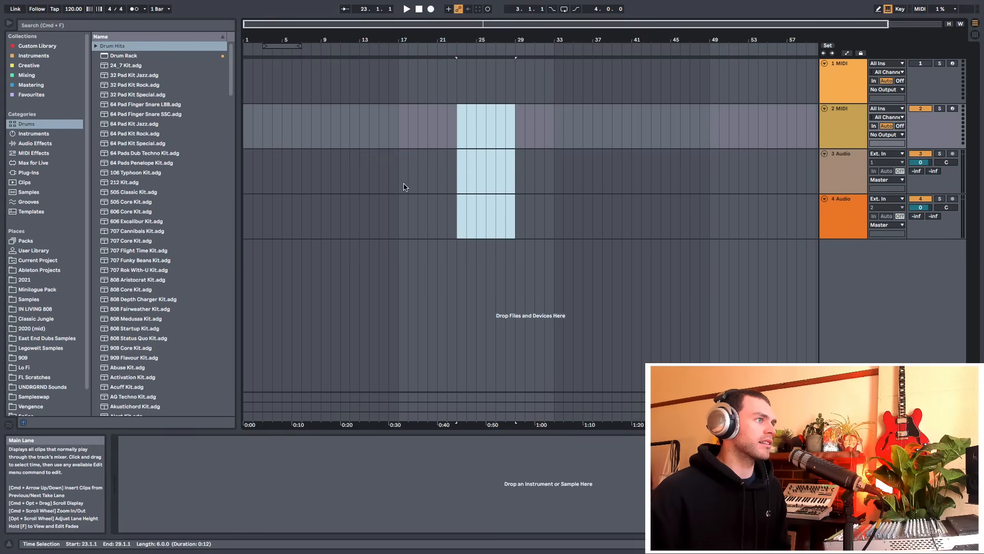
pyautogui.click(405, 187)
pyautogui.click(409, 216)
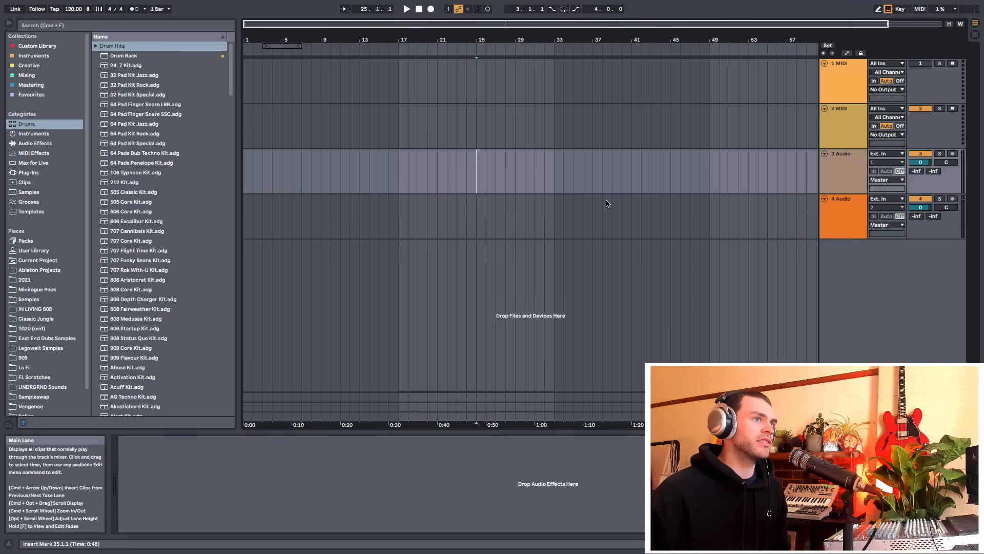
pyautogui.click(408, 224)
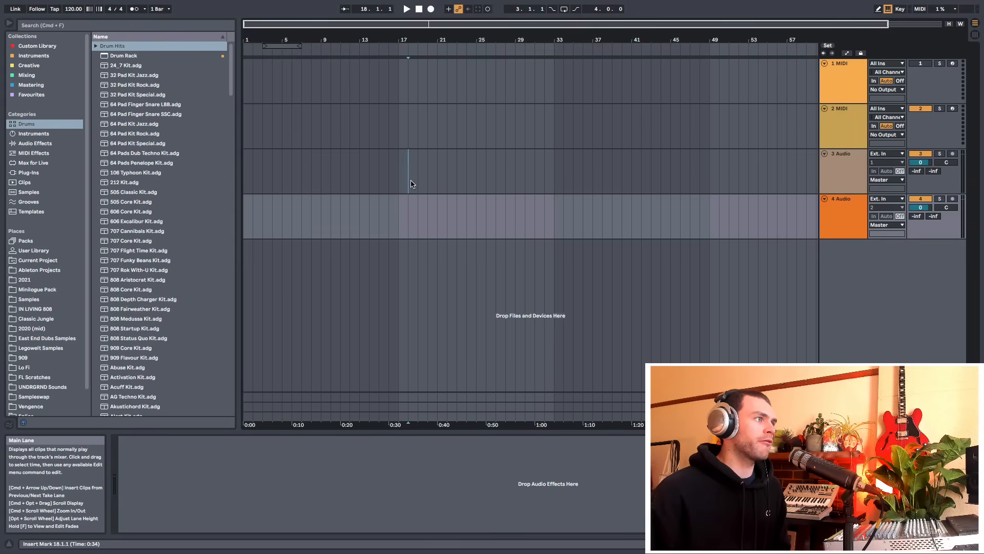
# Make a time selection on the 3 Audio track from bar 49 to bar 52
pyautogui.click(411, 143)
pyautogui.click(423, 85)
pyautogui.click(432, 116)
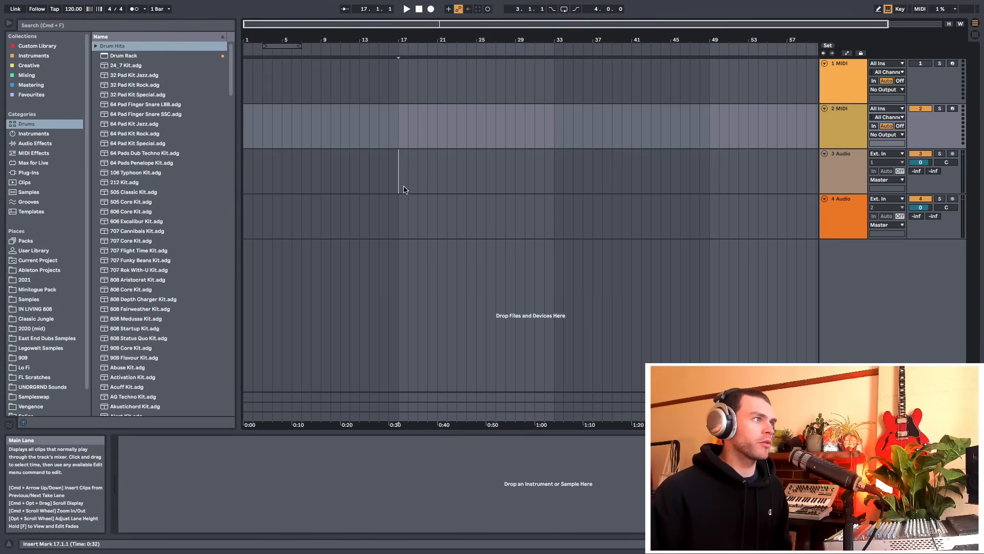
pyautogui.moveTo(404, 189); pyautogui.dragTo(452, 188)
pyautogui.moveTo(401, 221); pyautogui.dragTo(460, 229)
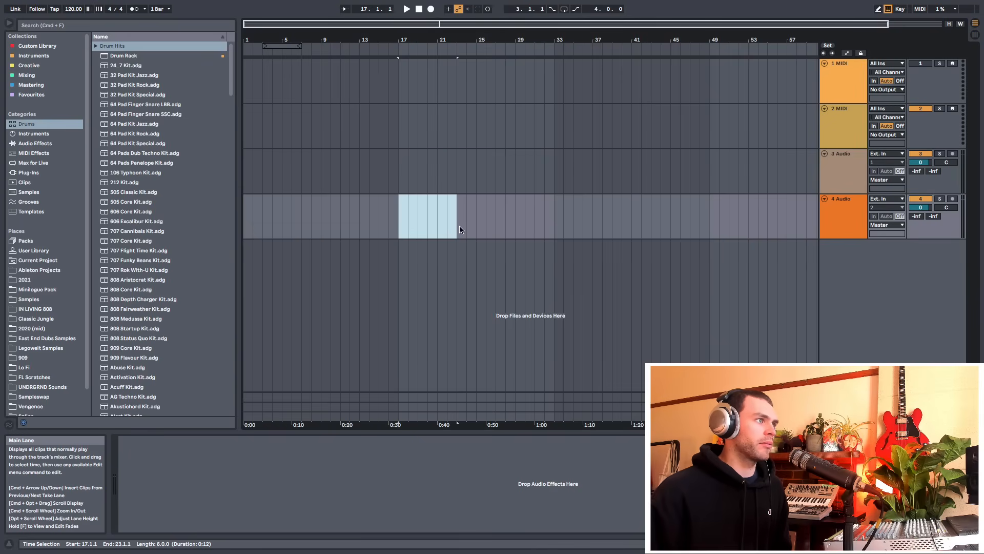
pyautogui.moveTo(400, 138); pyautogui.dragTo(432, 131)
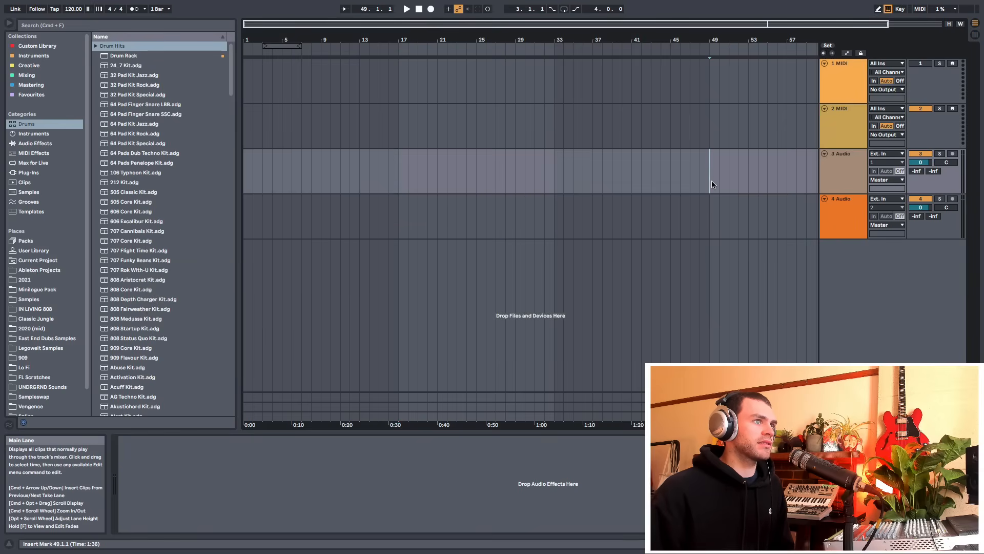
pyautogui.moveTo(712, 184); pyautogui.dragTo(721, 188)
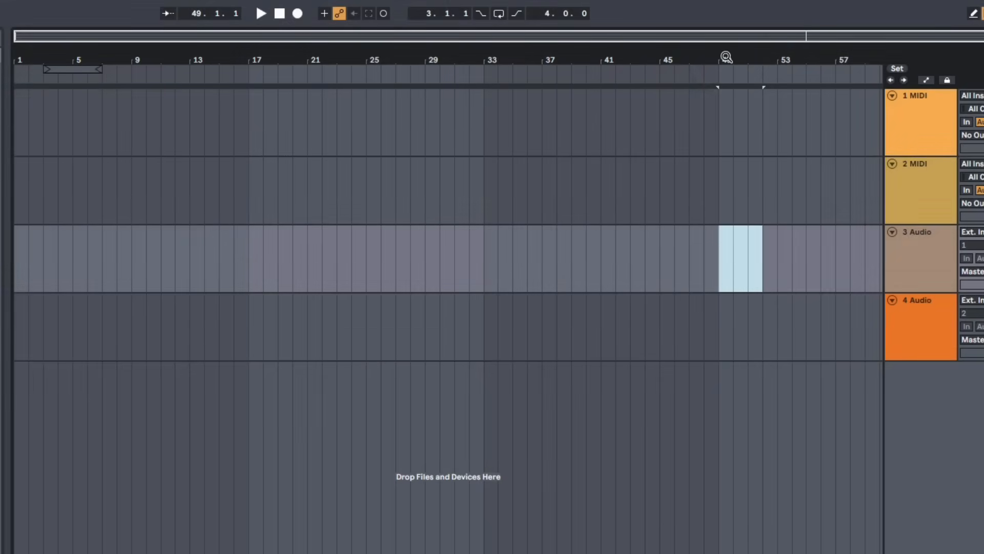
# Zoom and scroll the arrangement around the selection using the beat-time ruler
pyautogui.moveTo(726, 57); pyautogui.dragTo(635, 56)
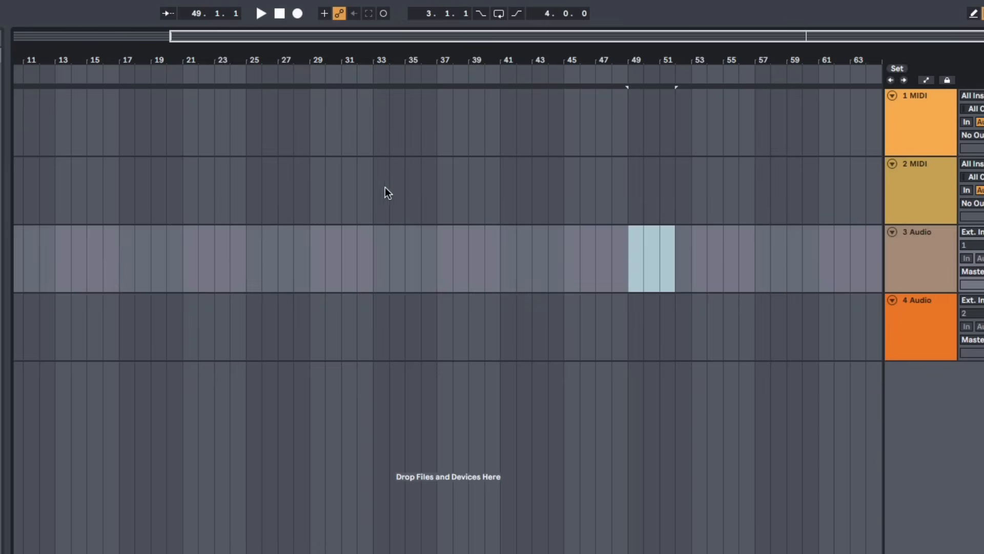
pyautogui.moveTo(640, 61); pyautogui.dragTo(679, 58)
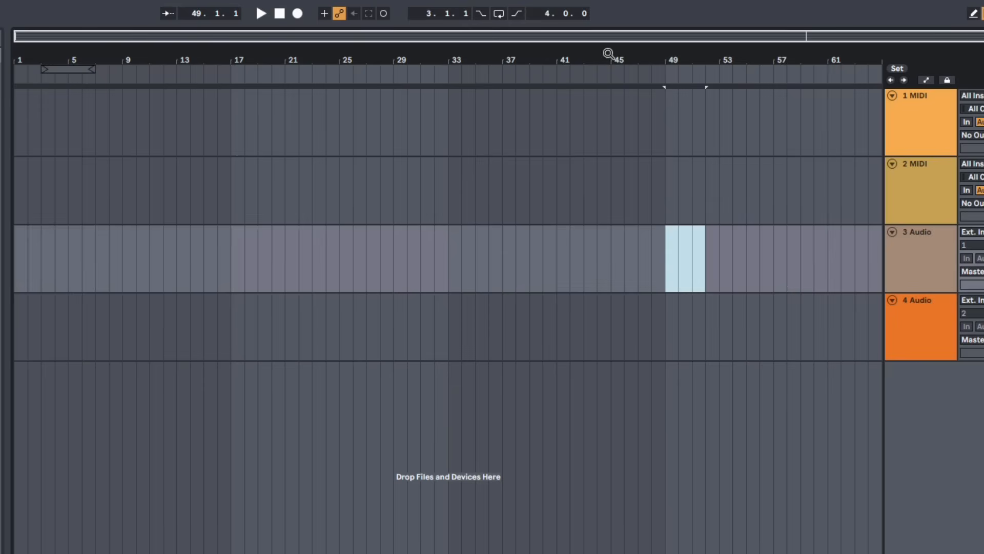
pyautogui.moveTo(254, 57)
pyautogui.mouseDown()
pyautogui.moveTo(254, 135)
pyautogui.moveTo(254, 58)
pyautogui.mouseUp()
pyautogui.moveTo(675, 58)
pyautogui.mouseDown()
pyautogui.moveTo(675, 99)
pyautogui.moveTo(617, 107)
pyautogui.moveTo(270, 107)
pyautogui.moveTo(678, 59)
pyautogui.mouseUp()
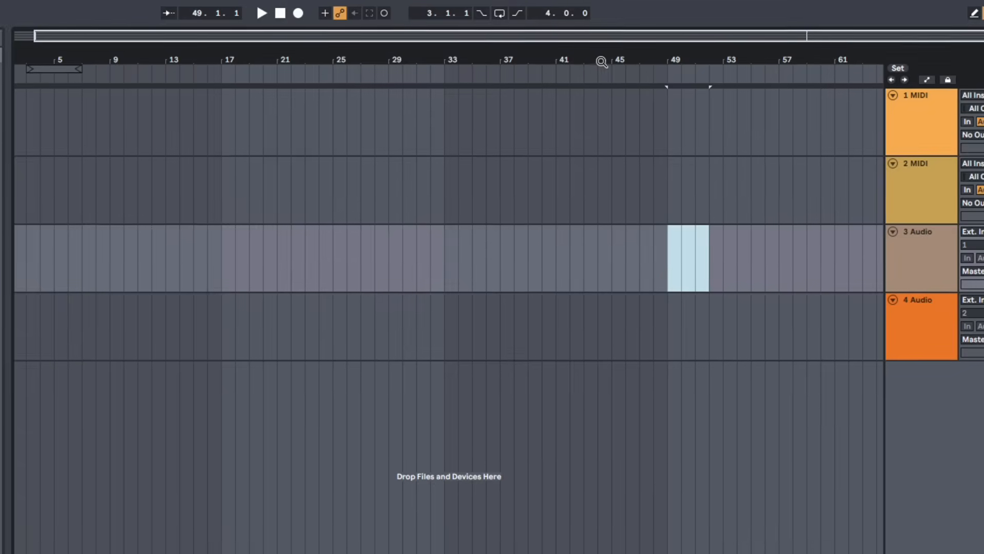
# Zoom into the start of the arrangement to examine bar subdivisions, then zoom back out
pyautogui.moveTo(421, 44)
pyautogui.mouseDown()
pyautogui.moveTo(420, 68)
pyautogui.moveTo(421, 53)
pyautogui.moveTo(452, 53)
pyautogui.moveTo(483, 63)
pyautogui.moveTo(483, 72)
pyautogui.mouseUp()
pyautogui.moveTo(288, 49); pyautogui.dragTo(391, 64)
pyautogui.moveTo(265, 47); pyautogui.dragTo(438, 48)
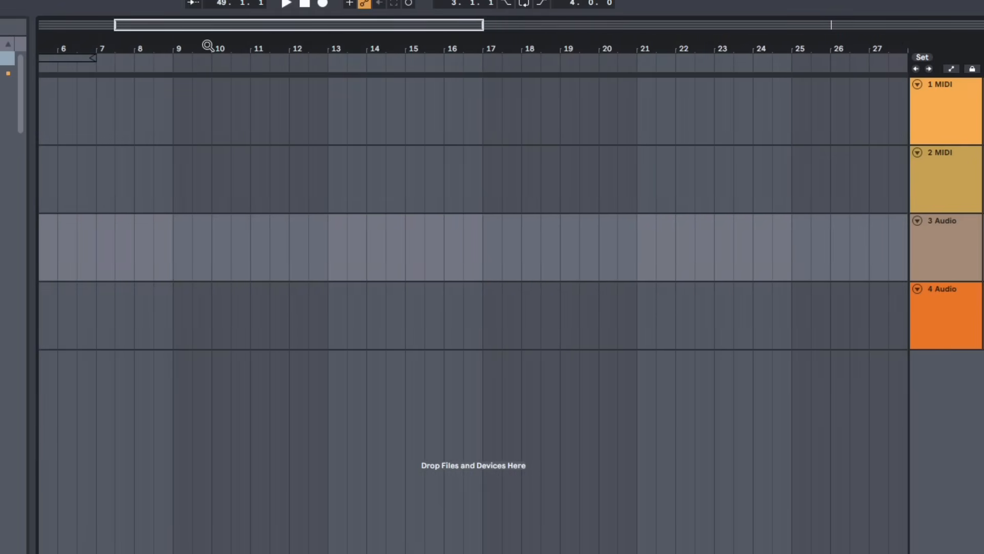
pyautogui.moveTo(208, 46); pyautogui.dragTo(342, 48)
pyautogui.moveTo(171, 43); pyautogui.dragTo(292, 33)
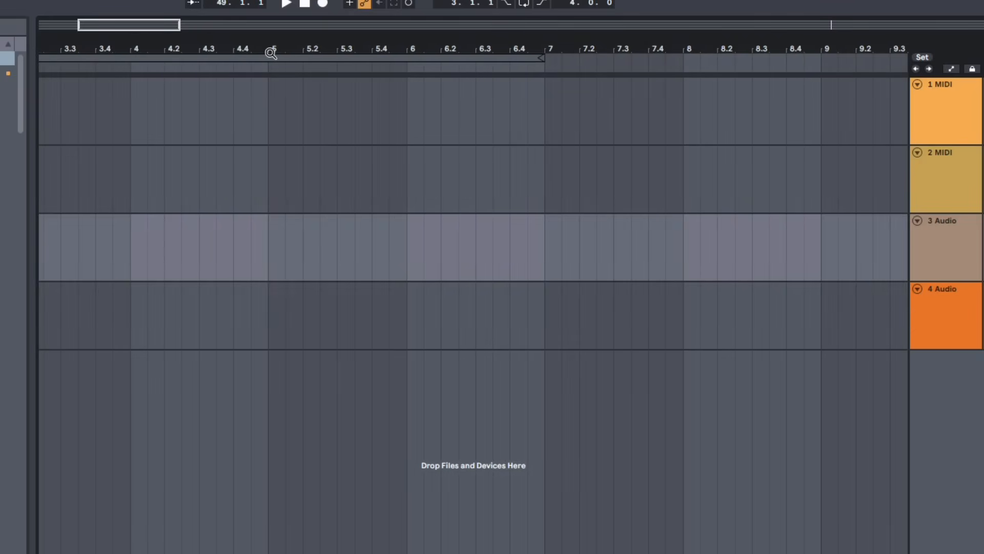
pyautogui.moveTo(270, 53); pyautogui.dragTo(130, 21)
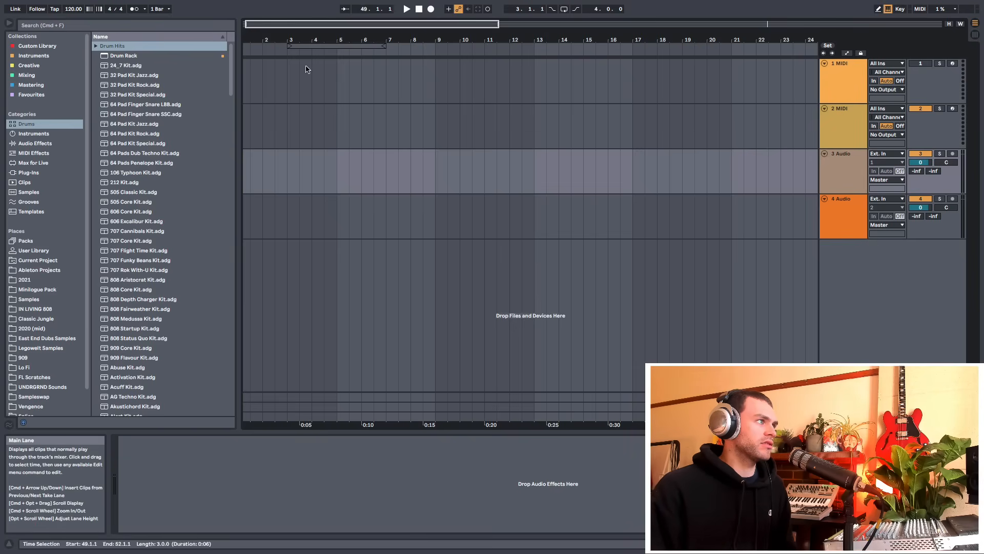
pyautogui.moveTo(321, 40); pyautogui.dragTo(327, 40)
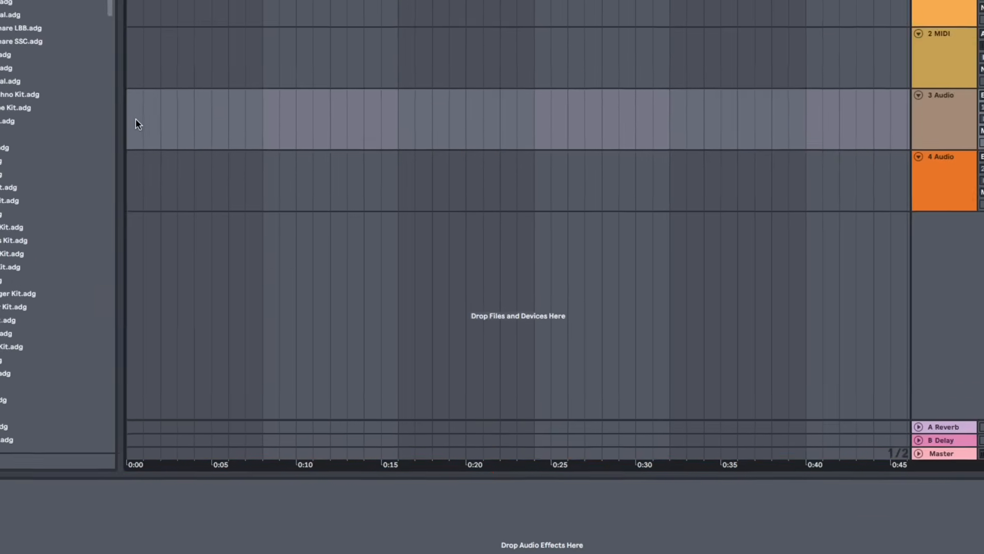
# Make a time selection across the 3 Audio and 4 Audio tracks from bar 17 to bar 32
pyautogui.moveTo(105, 9); pyautogui.dragTo(818, 0)
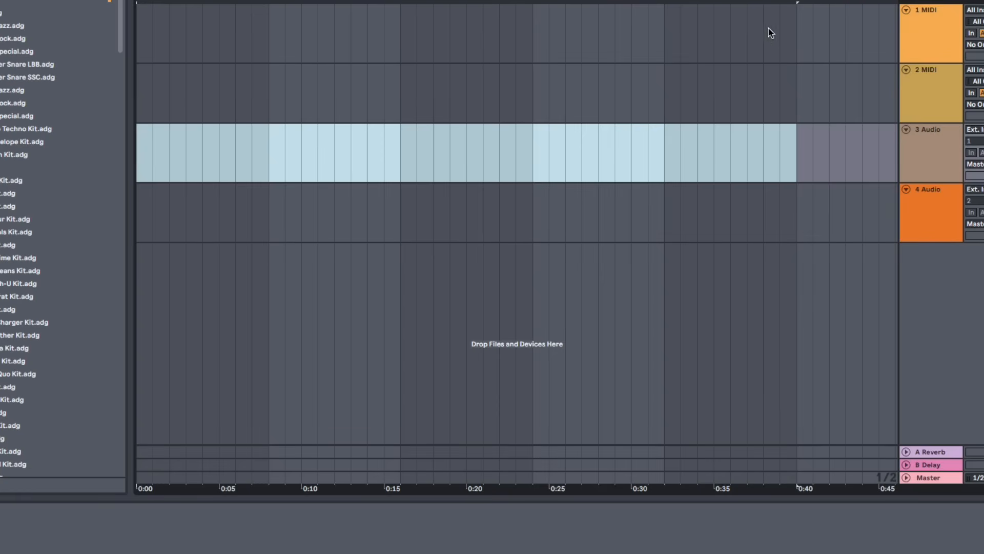
pyautogui.scroll(-7, 442, 105)
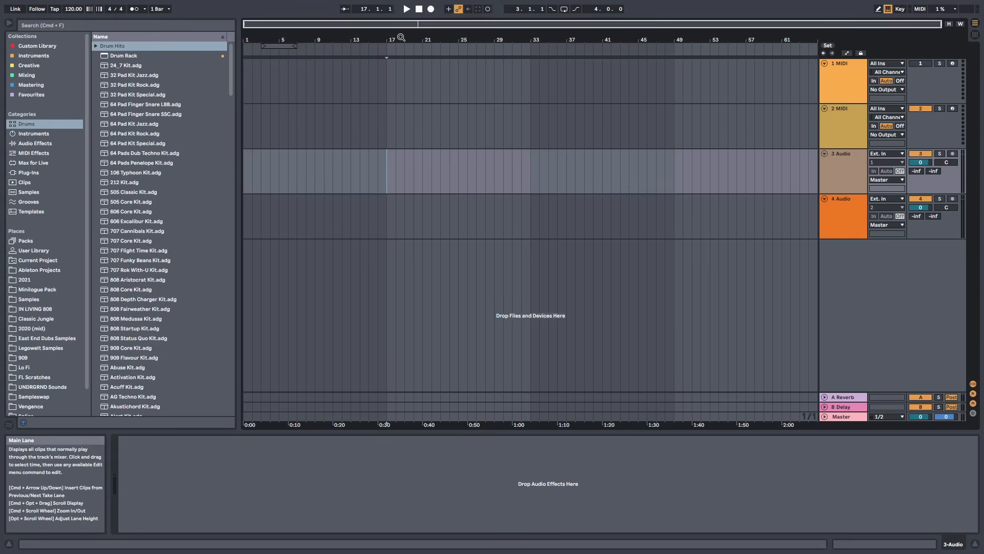
pyautogui.moveTo(400, 39); pyautogui.dragTo(400, 59)
pyautogui.moveTo(386, 229); pyautogui.dragTo(552, 164)
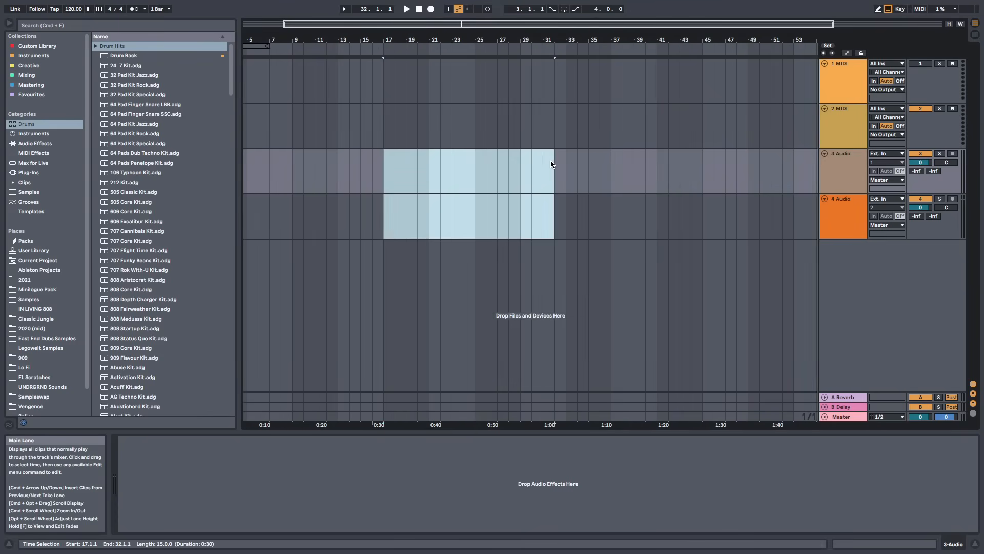
# Place insert marks at bars 21, 27 and 32 on different tracks of the arrangement
pyautogui.click(405, 182)
pyautogui.click(385, 228)
pyautogui.click(417, 176)
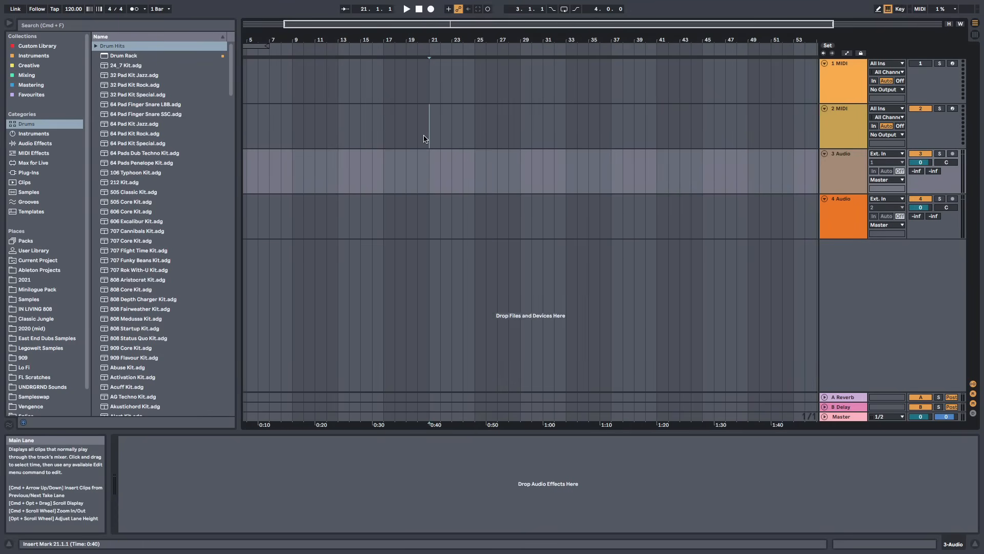
pyautogui.click(429, 127)
pyautogui.click(464, 97)
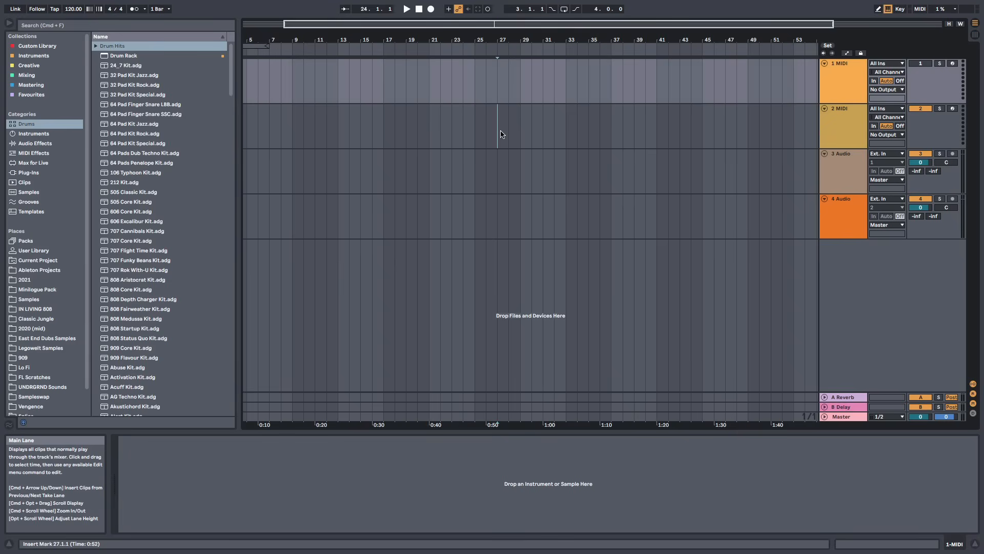
pyautogui.click(521, 179)
pyautogui.click(553, 213)
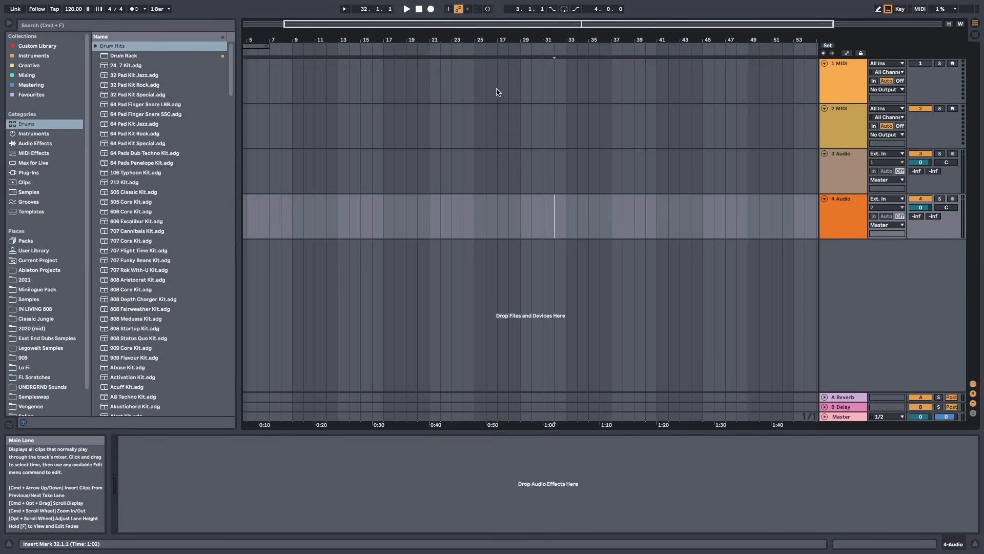
# Set an insert mark at bar 17 on the 3 Audio track
pyautogui.moveTo(481, 40)
pyautogui.mouseDown()
pyautogui.moveTo(517, 70)
pyautogui.moveTo(582, 68)
pyautogui.moveTo(605, 51)
pyautogui.moveTo(498, 37)
pyautogui.mouseUp()
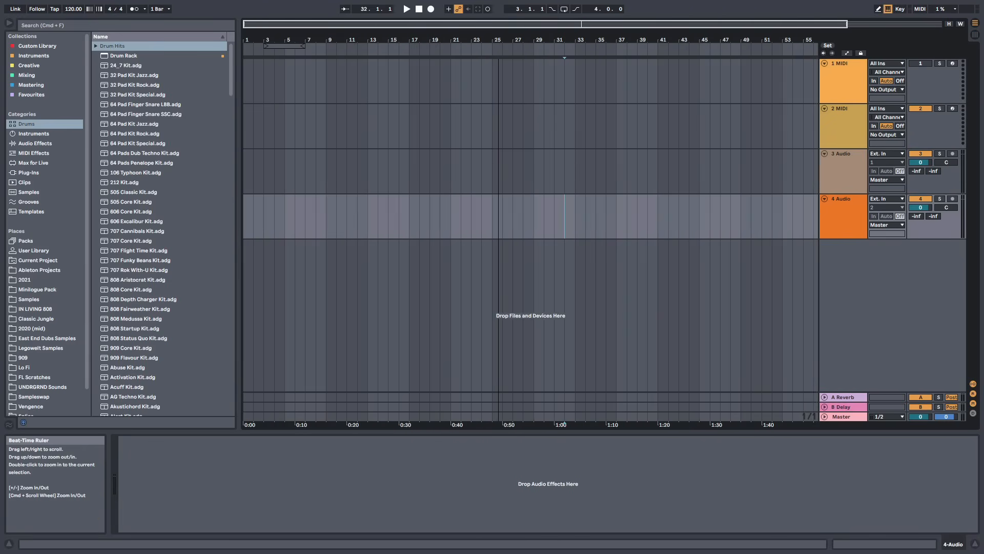
pyautogui.moveTo(433, 41); pyautogui.dragTo(421, 30)
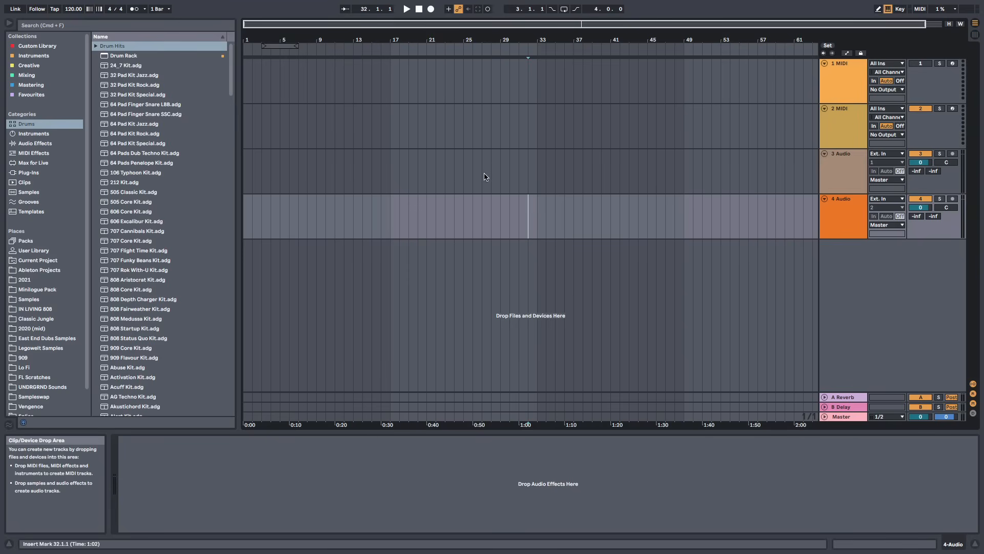
pyautogui.click(396, 182)
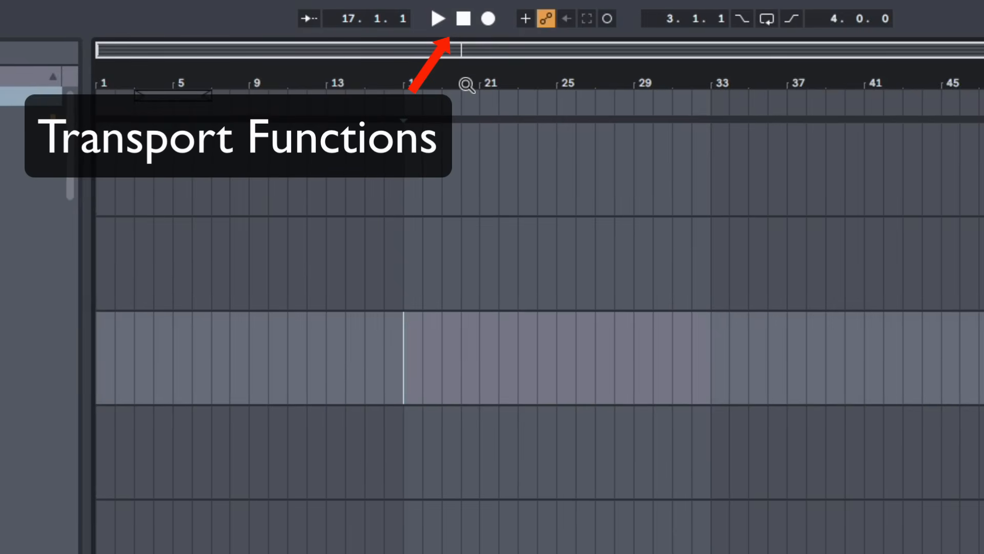
# Start and stop playback and arrangement recording from bar 17 with the transport controls
pyautogui.click(437, 18)
pyautogui.click(463, 19)
pyautogui.click(487, 18)
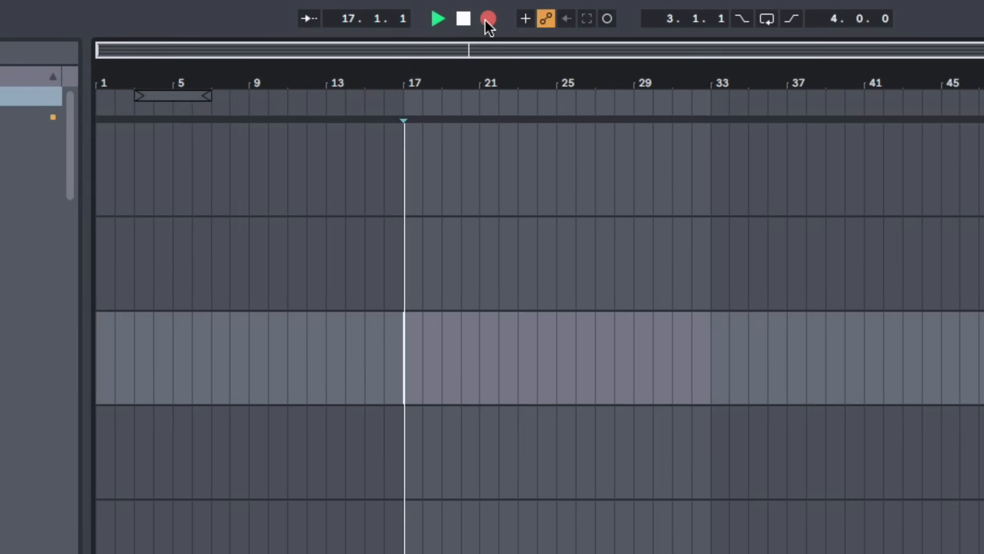
pyautogui.click(462, 20)
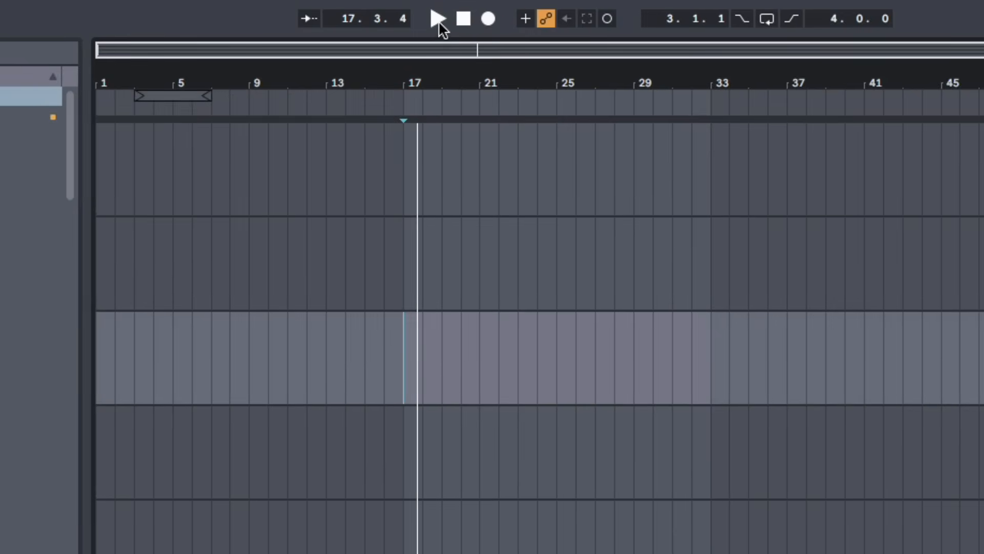
pyautogui.click(435, 19)
pyautogui.click(457, 21)
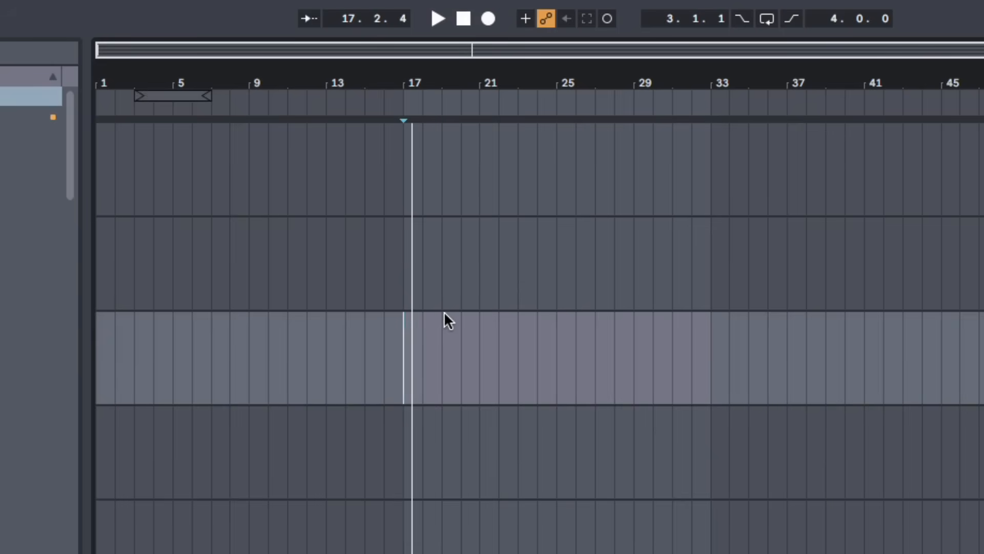
pyautogui.click(438, 17)
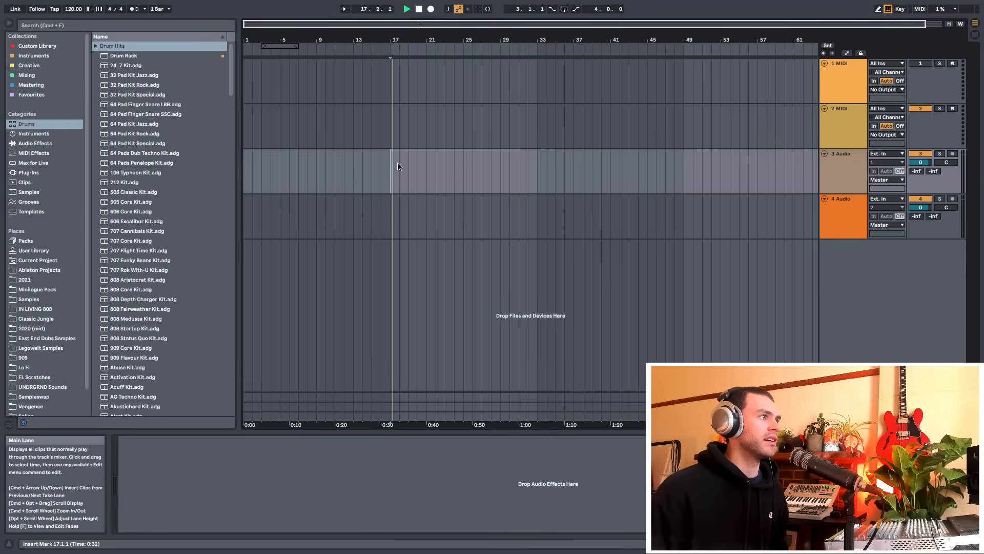
# Set an insert mark at bar 21 on the 3 Audio track and toggle playback from it
pyautogui.scroll(3, 389, 164)
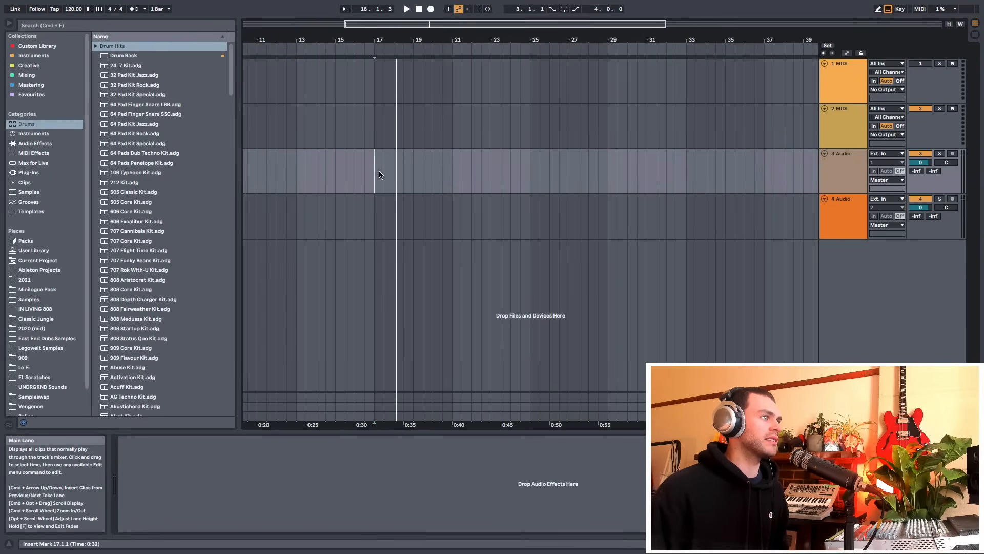
pyautogui.click(453, 181)
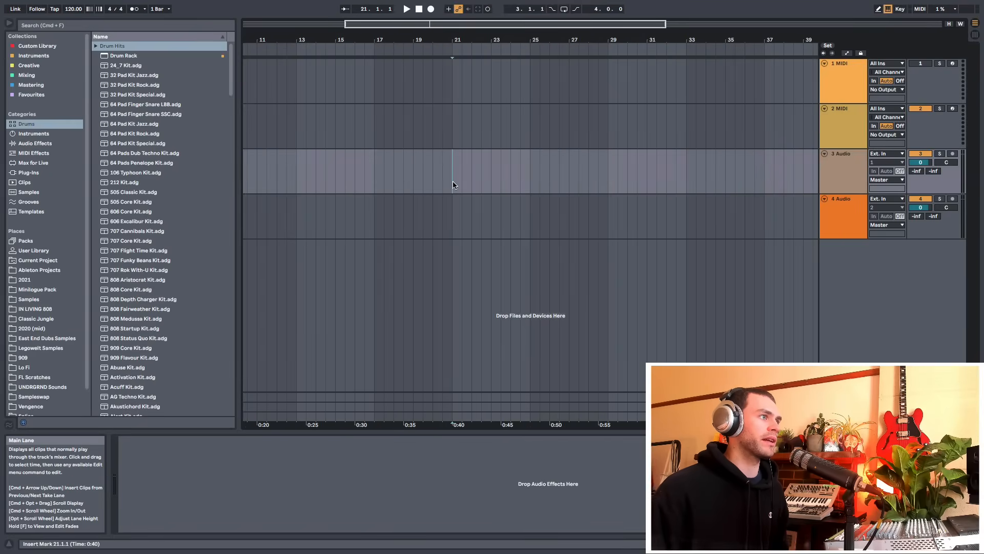
pyautogui.press('space')
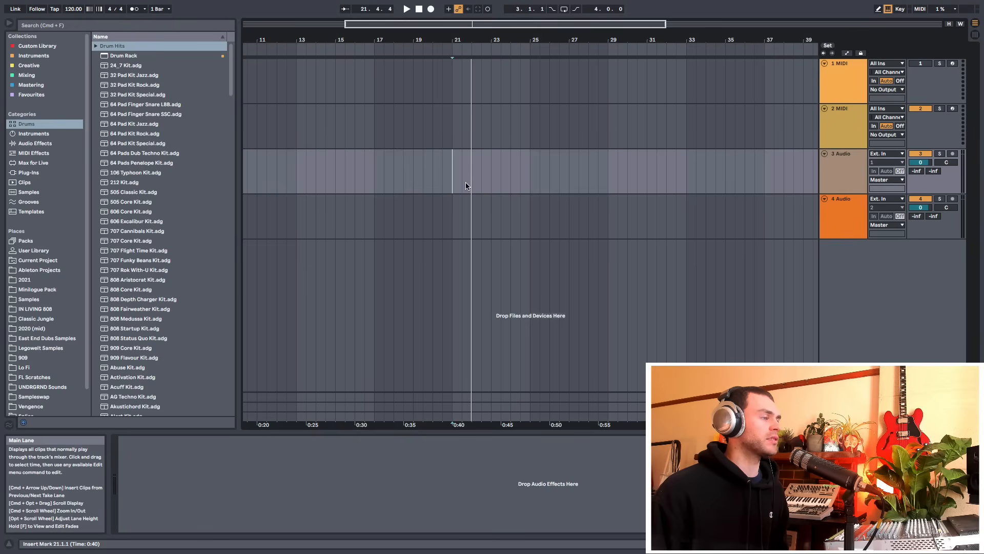
pyautogui.press('space')
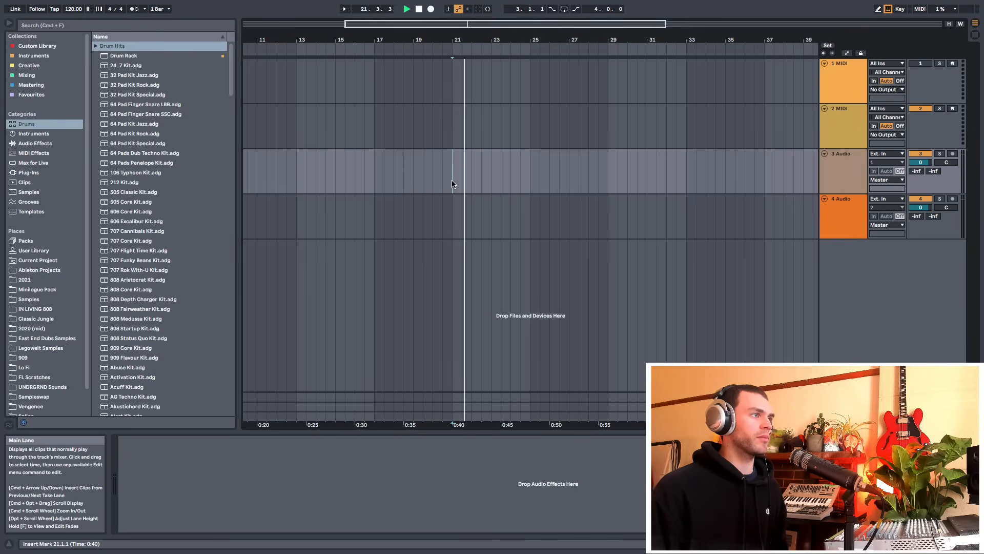
pyautogui.press('space')
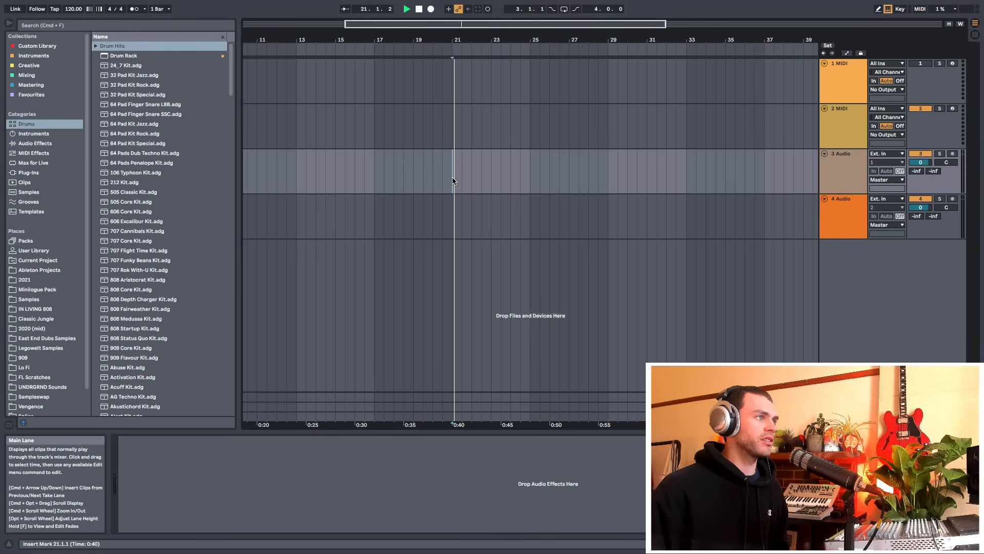
# Reposition the insert mark near bar 21 on the 3 Audio track and start and stop playback repeatedly
pyautogui.moveTo(464, 45); pyautogui.dragTo(528, 68)
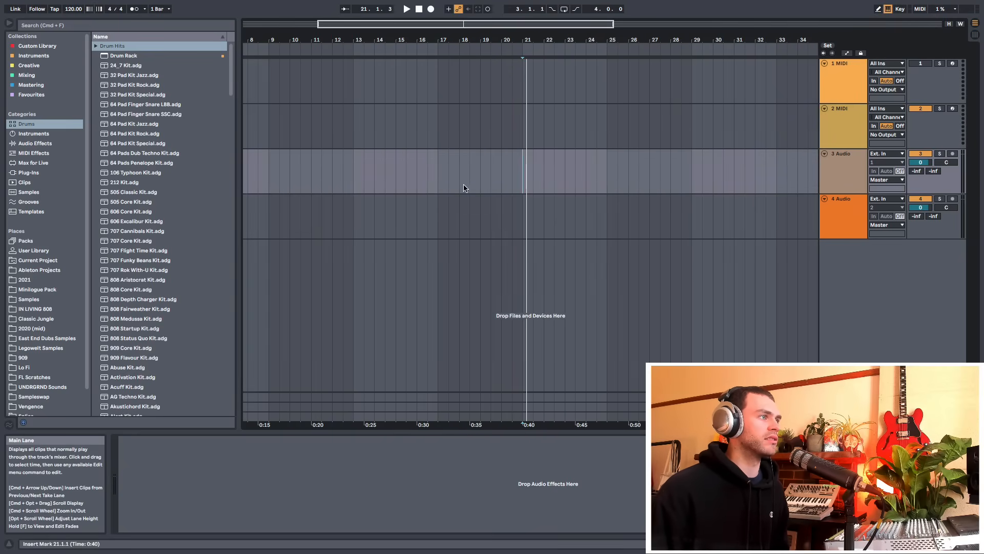
pyautogui.click(441, 177)
pyautogui.press('space')
pyautogui.press('space')
pyautogui.click(524, 179)
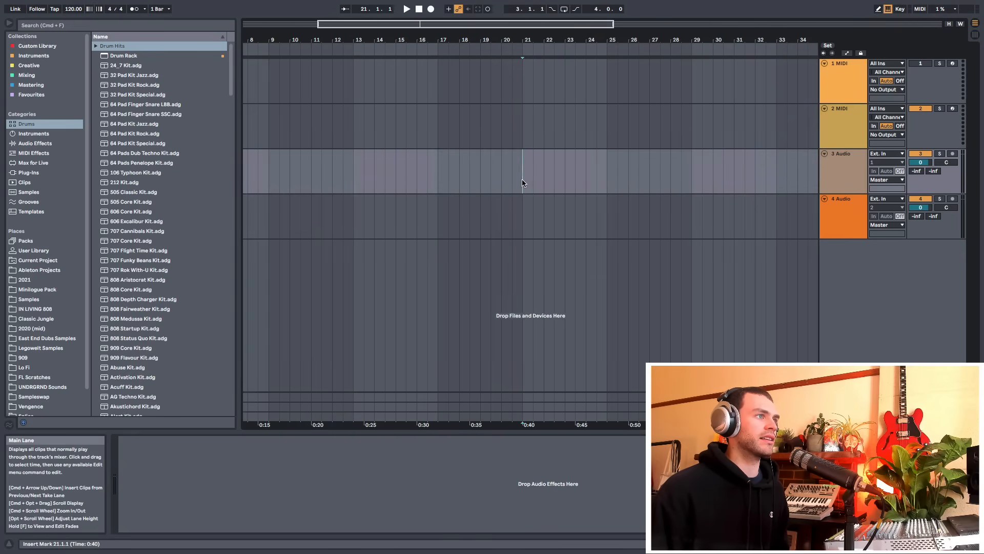
pyautogui.press('space')
pyautogui.press('space')
# Set an insert mark at bar 29 and start and stop playback from it
pyautogui.moveTo(549, 42); pyautogui.dragTo(512, 32)
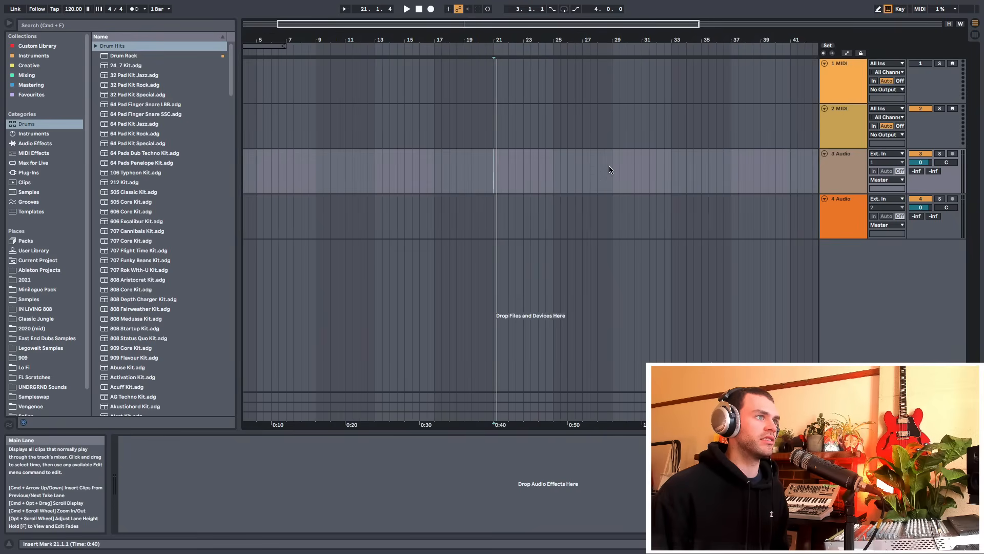
pyautogui.click(612, 171)
pyautogui.press('space')
pyautogui.press('space')
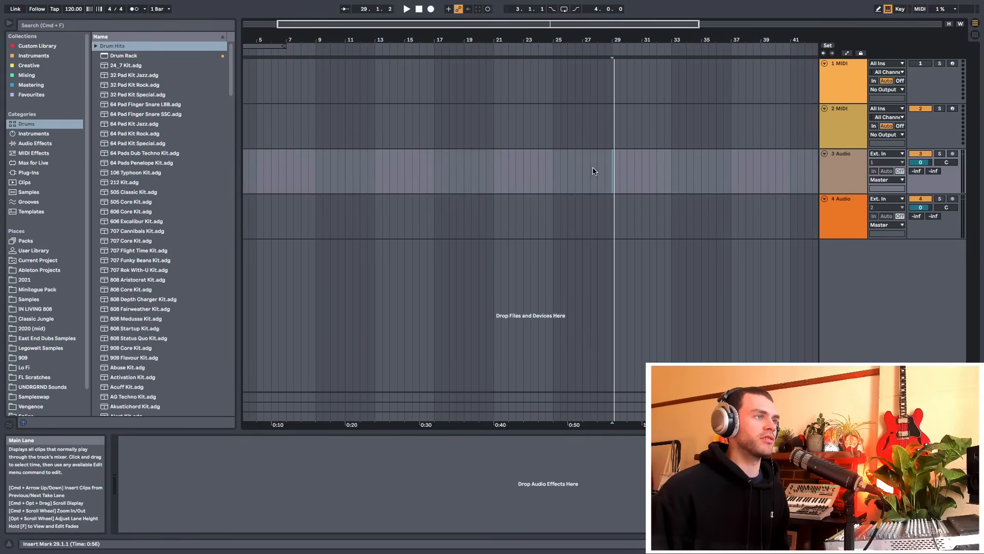
# Set an insert mark at bar 13 on the 3 Audio track and start arrangement recording from it
pyautogui.scroll(-1, 553, 77)
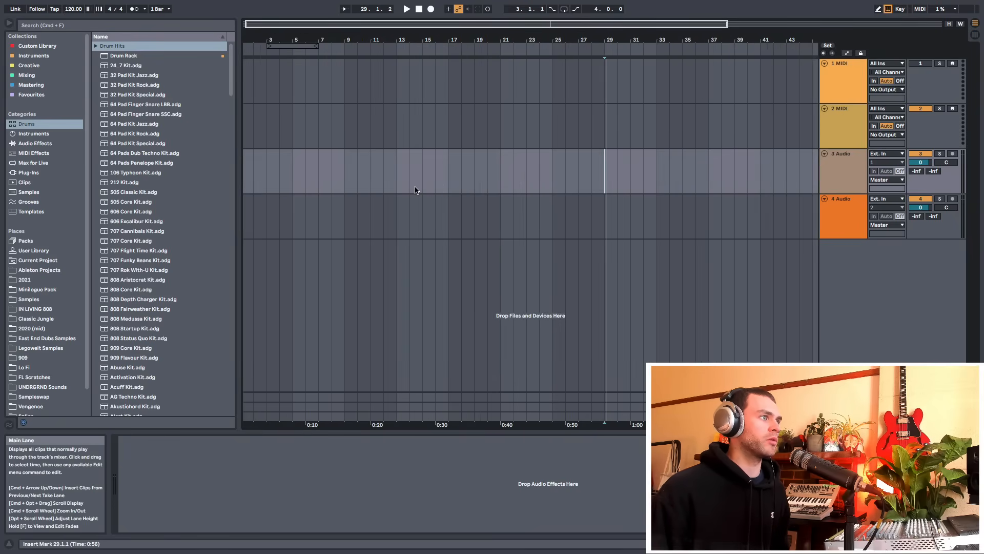
pyautogui.click(395, 184)
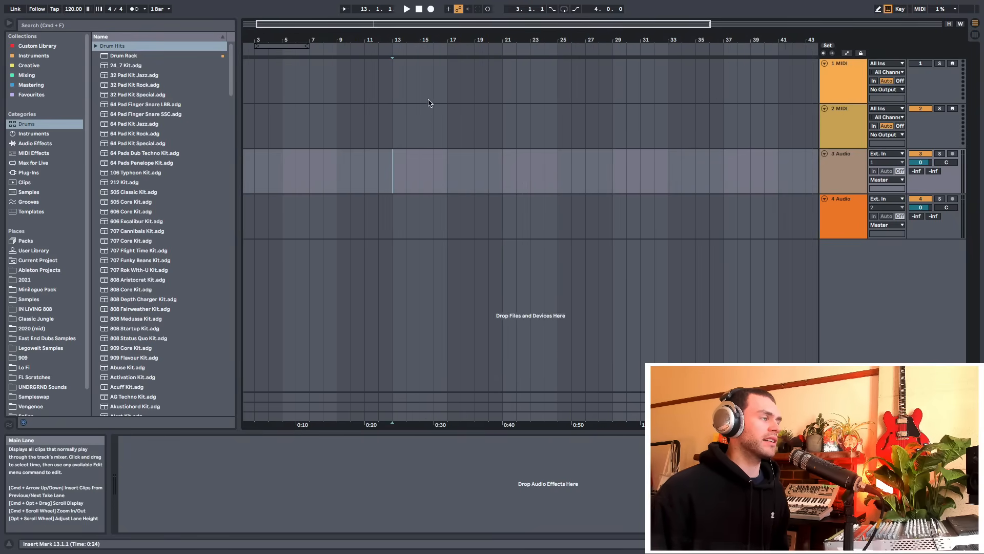
pyautogui.click(431, 10)
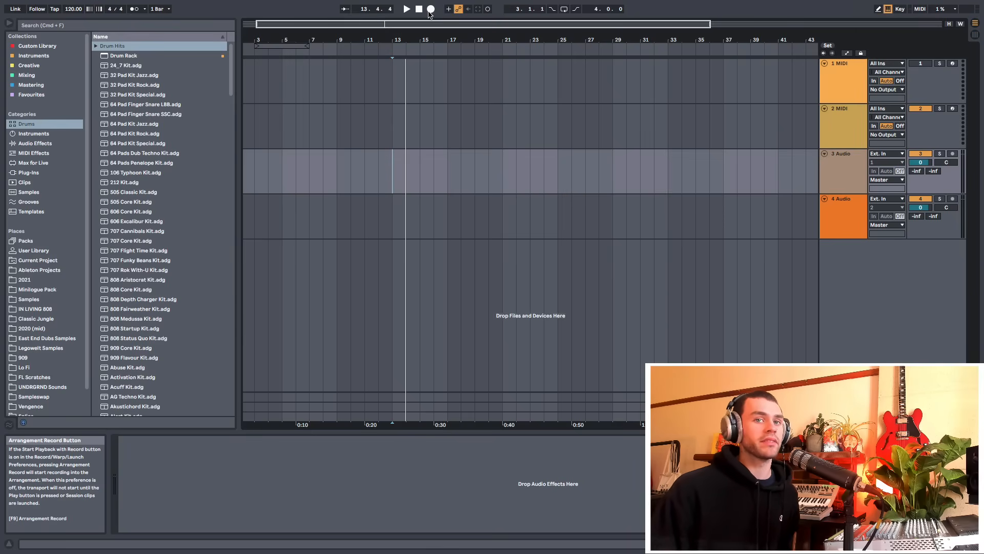
pyautogui.click(371, 183)
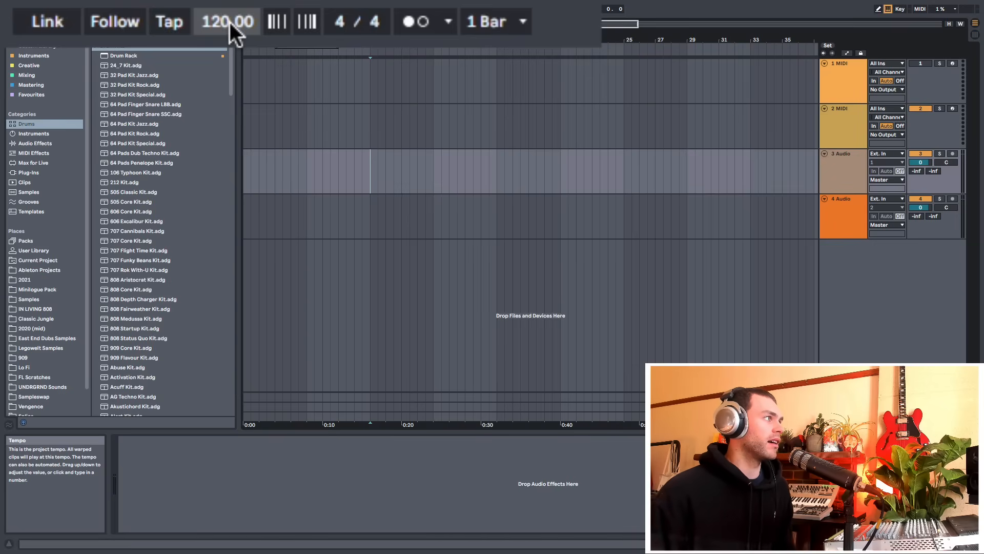
# Adjust the project tempo to 116 BPM by dragging its value
pyautogui.click(230, 23)
pyautogui.moveTo(230, 22)
pyautogui.mouseDown()
pyautogui.moveTo(229, 50)
pyautogui.moveTo(233, 23)
pyautogui.mouseUp()
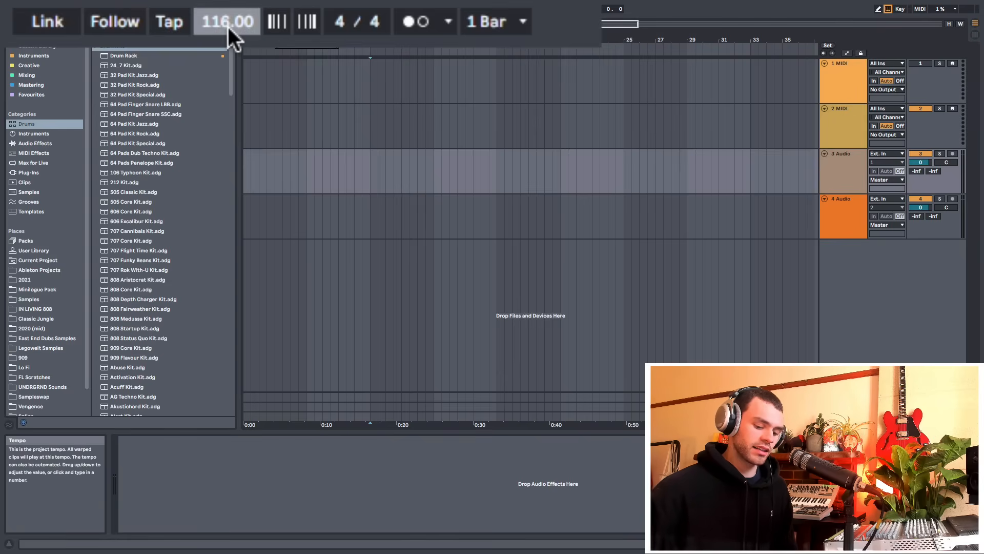
pyautogui.press('Return')
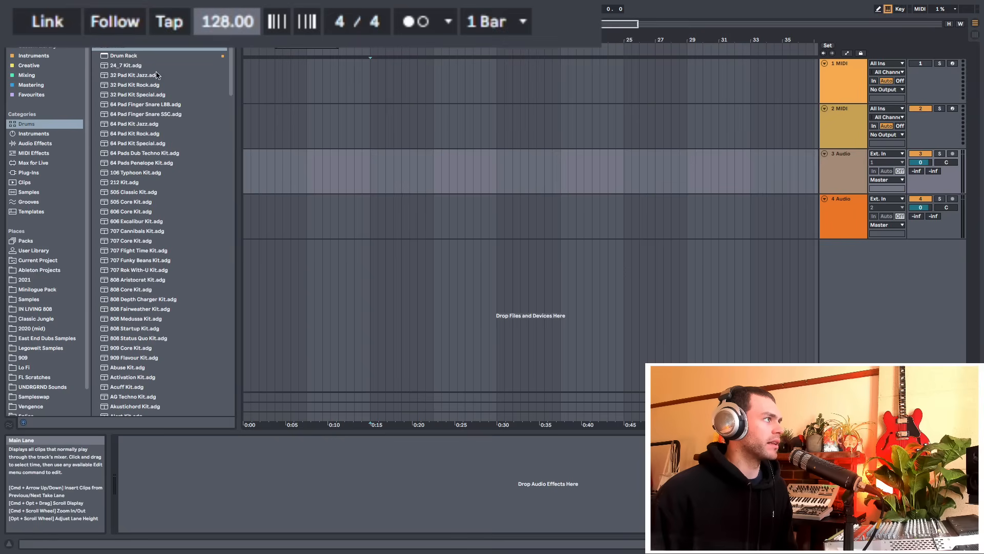
# Tap in a project tempo with Tap Tempo and stop the playback it starts
pyautogui.click(174, 28)
pyautogui.click(174, 28)
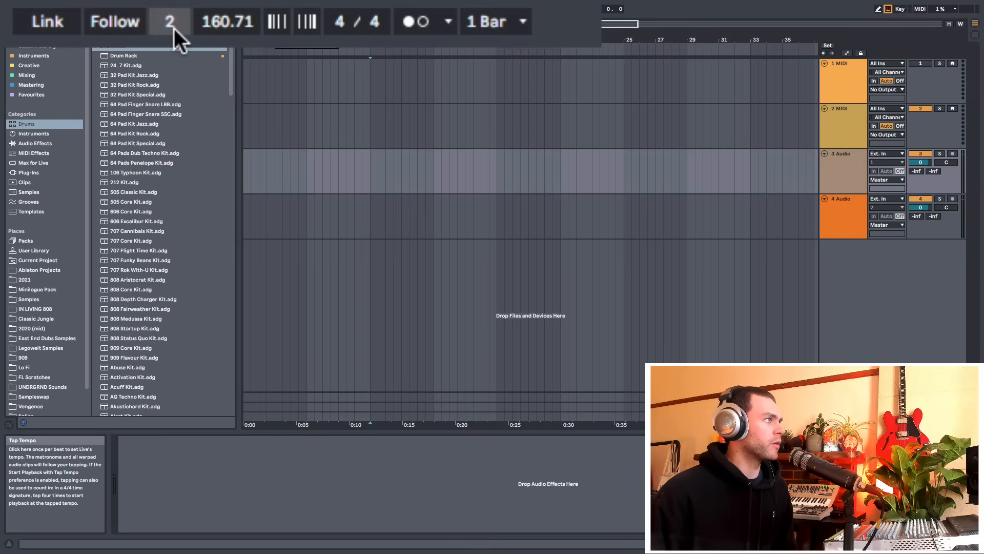
pyautogui.click(174, 29)
pyautogui.click(175, 29)
pyautogui.click(176, 29)
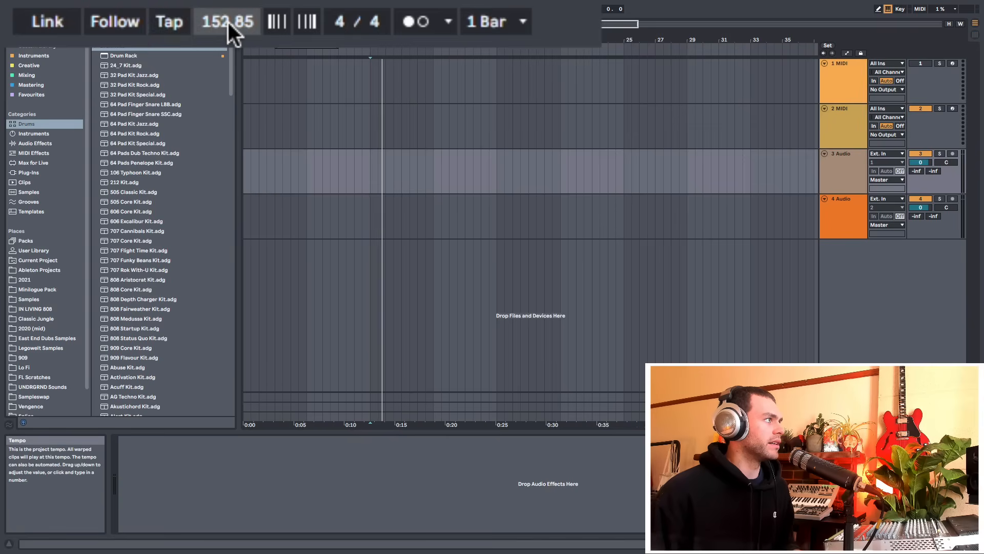
pyautogui.press('space')
# Set the project tempo to 128 BPM
pyautogui.click(227, 23)
pyautogui.write('128')
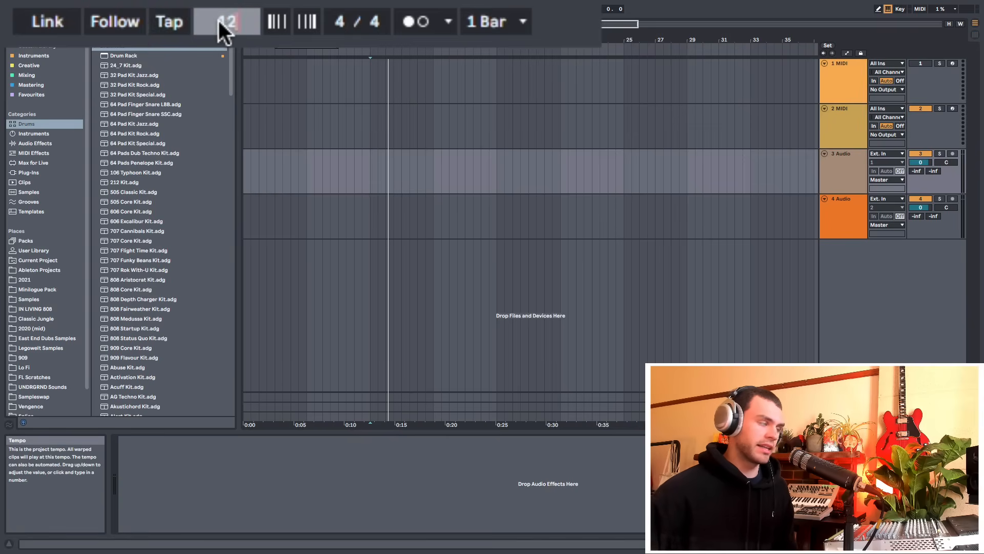
pyautogui.press('Return')
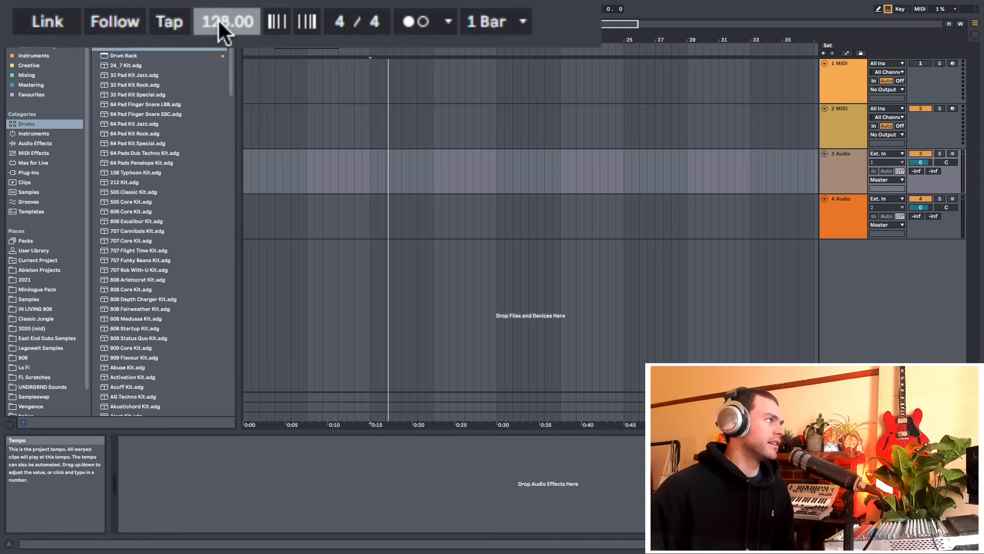
# Toggle the metronome off and on, leaving it on
pyautogui.click(414, 29)
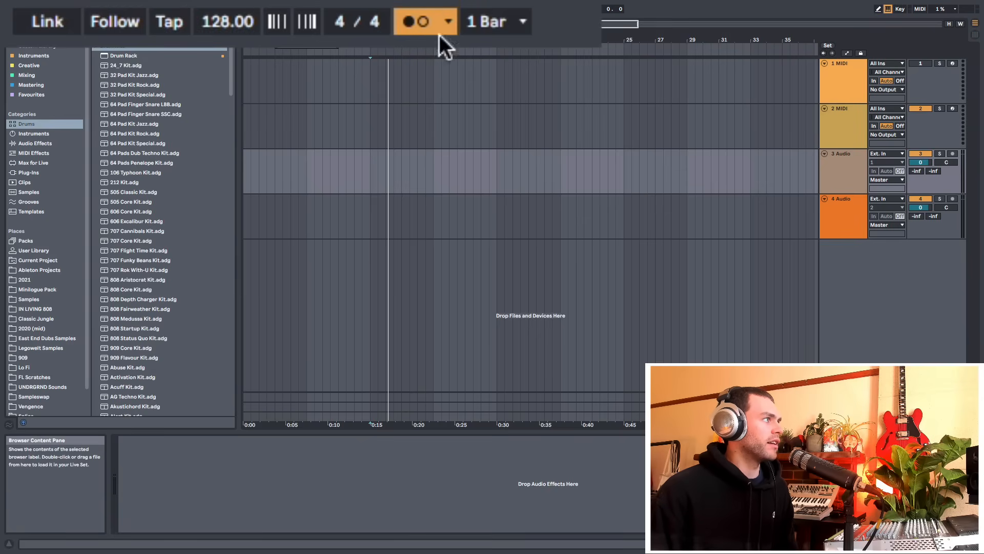
pyautogui.click(419, 24)
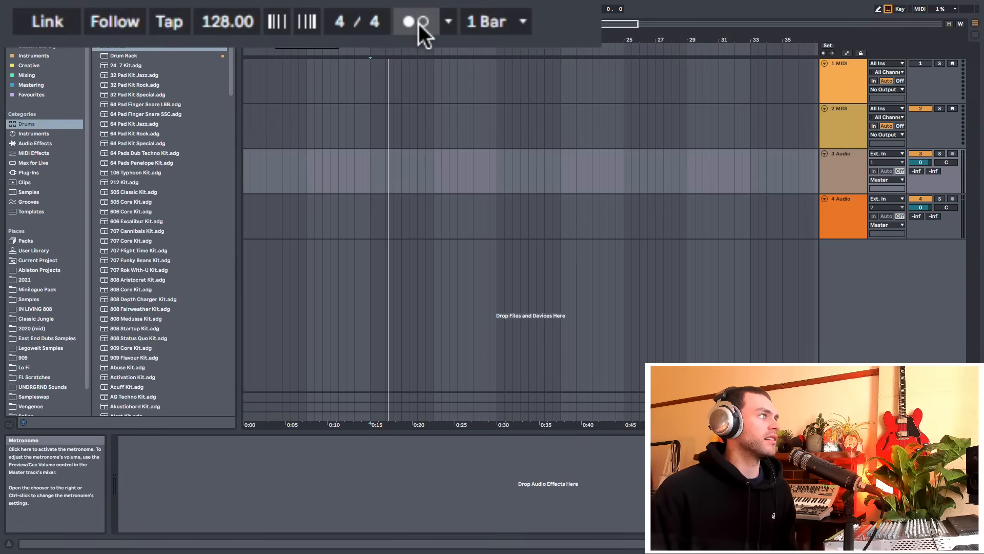
pyautogui.click(418, 24)
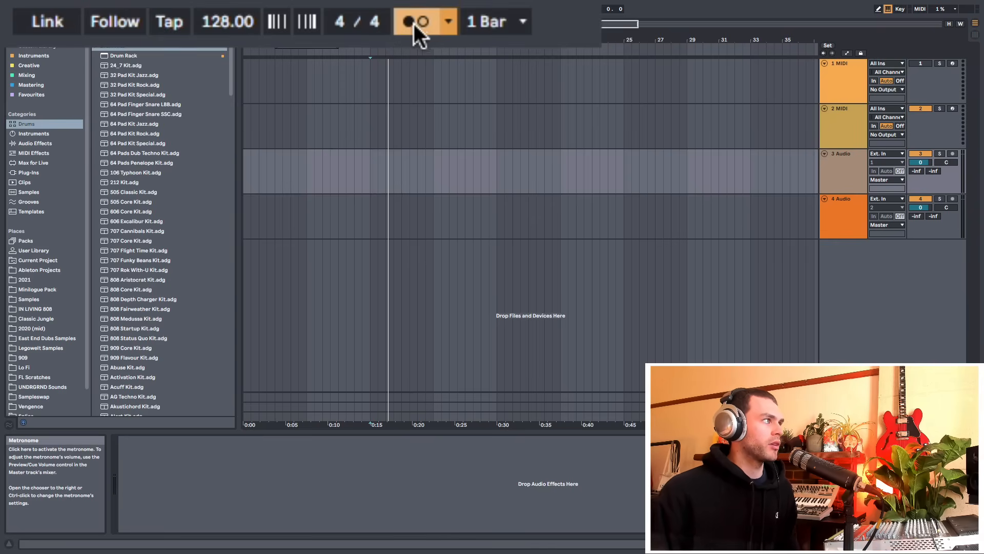
# Toggle the metronome several more times, leaving it on, and start and stop playback to hear it
pyautogui.click(414, 24)
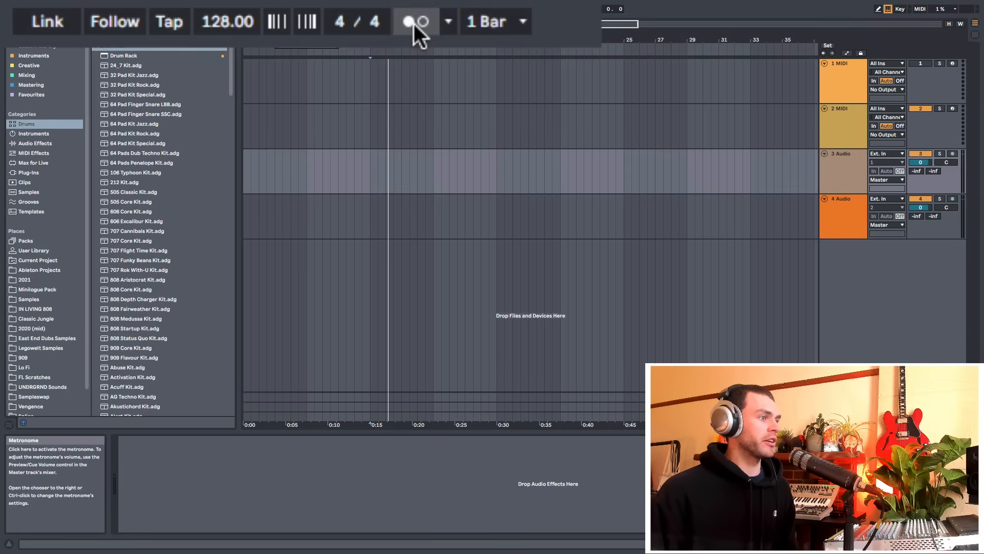
pyautogui.click(416, 24)
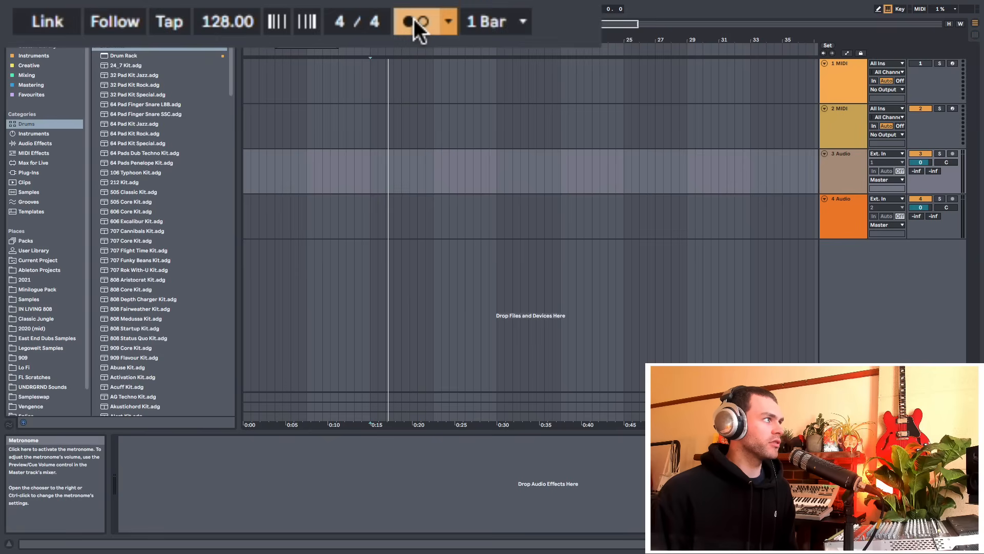
pyautogui.click(414, 23)
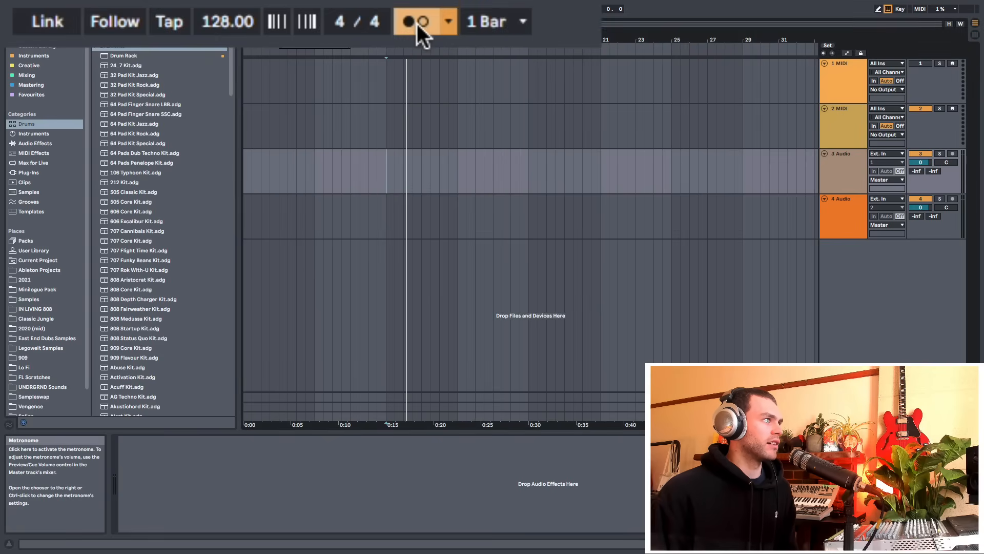
pyautogui.click(417, 23)
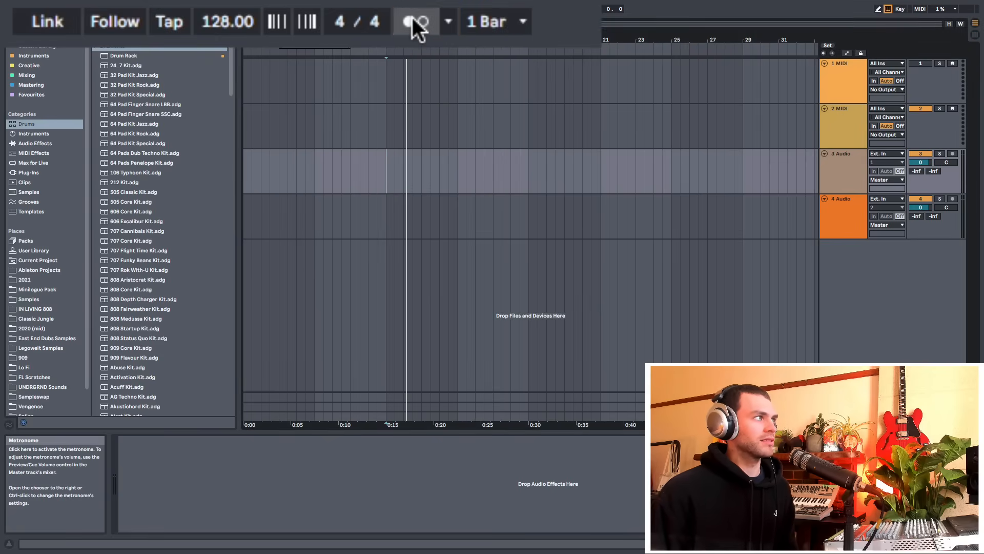
pyautogui.click(421, 21)
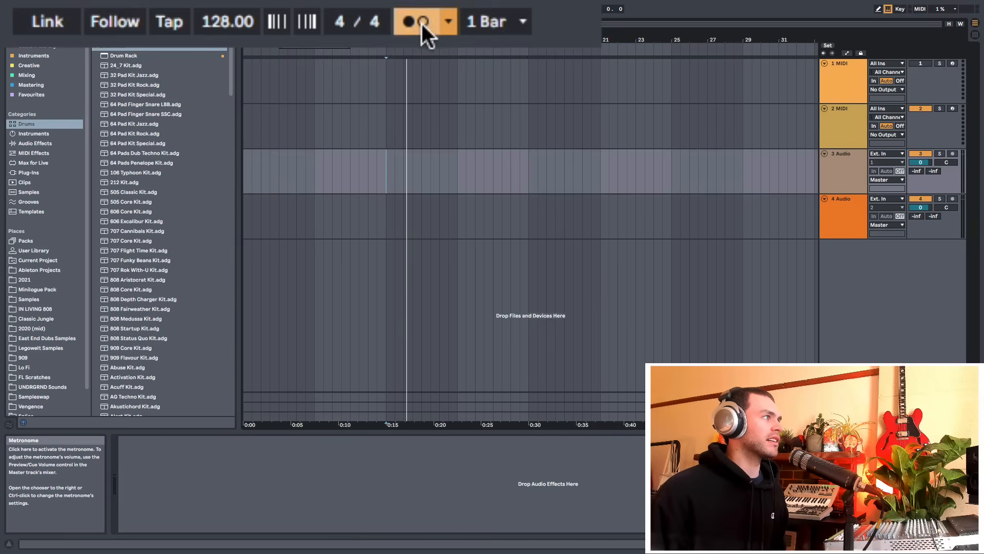
pyautogui.press('space')
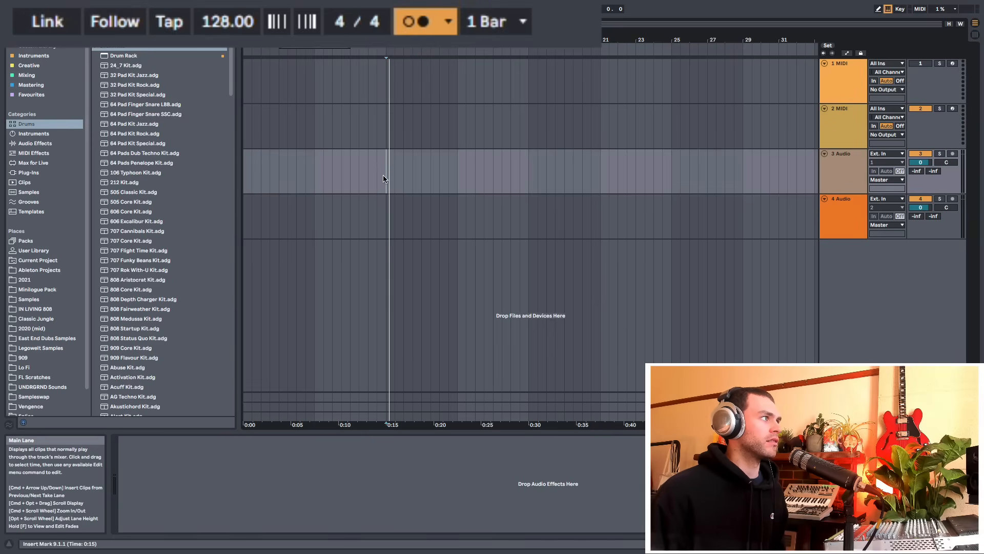
pyautogui.moveTo(396, 43); pyautogui.dragTo(396, 41)
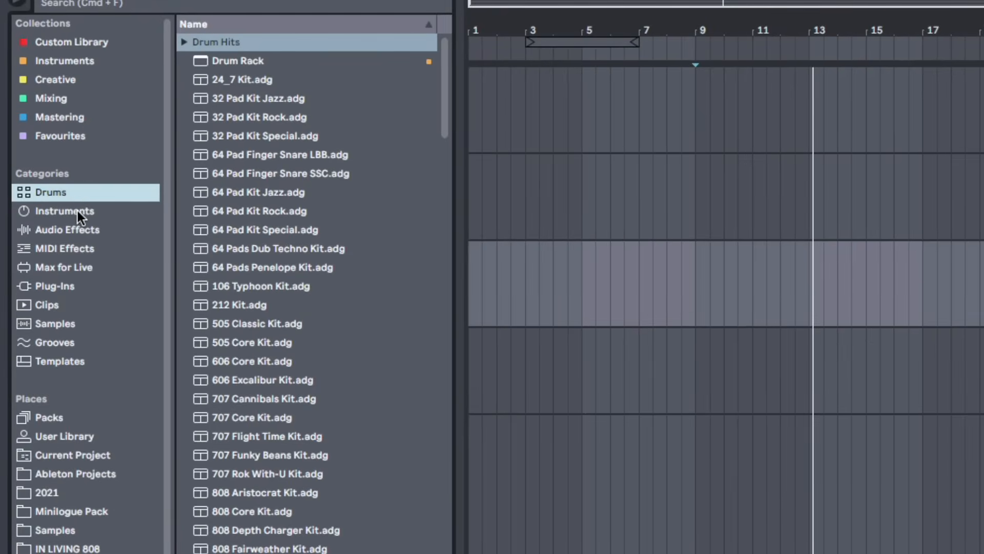
# Browse the Instruments, Audio Effects, Samples and Plug-Ins categories in the browser, expanding Audio Units, then return to Drums
pyautogui.click(78, 211)
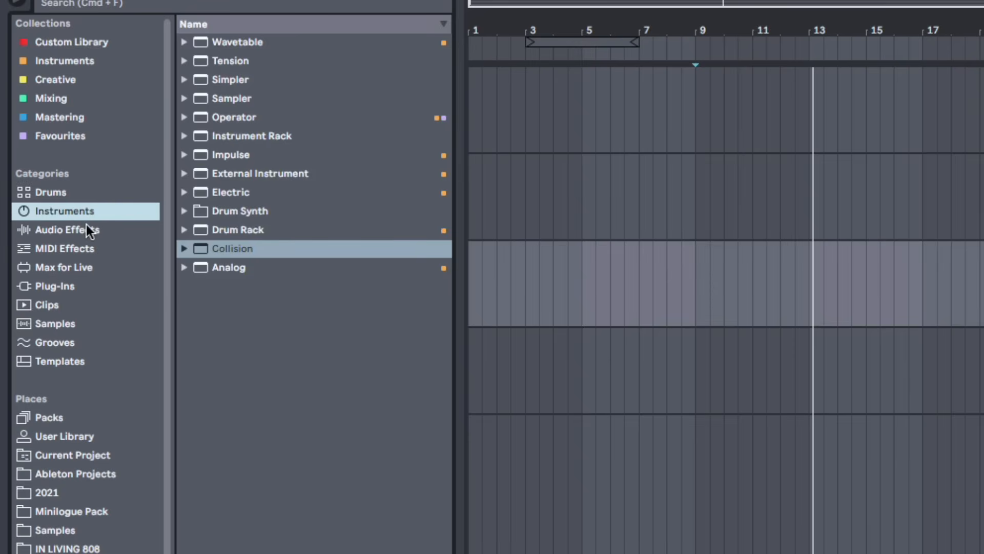
pyautogui.click(88, 230)
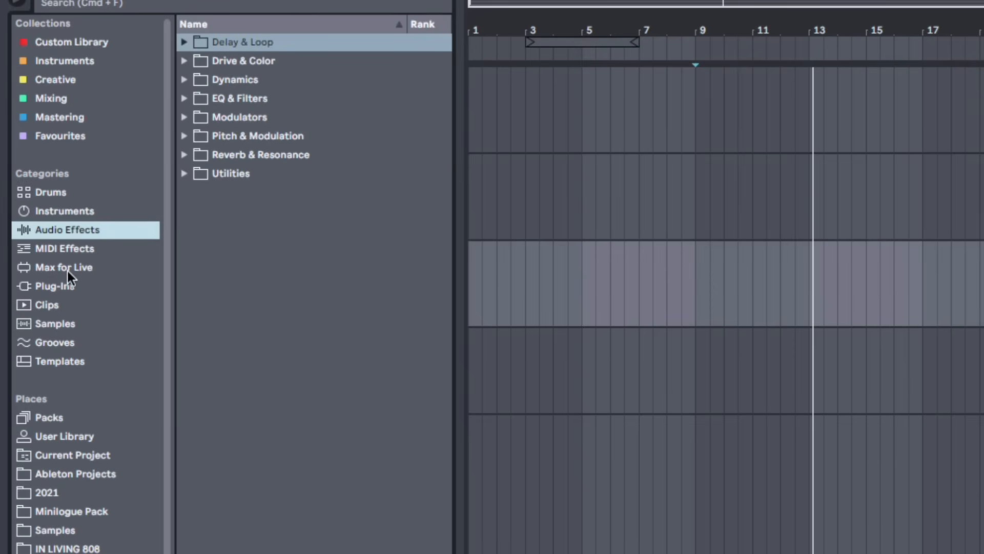
pyautogui.click(63, 323)
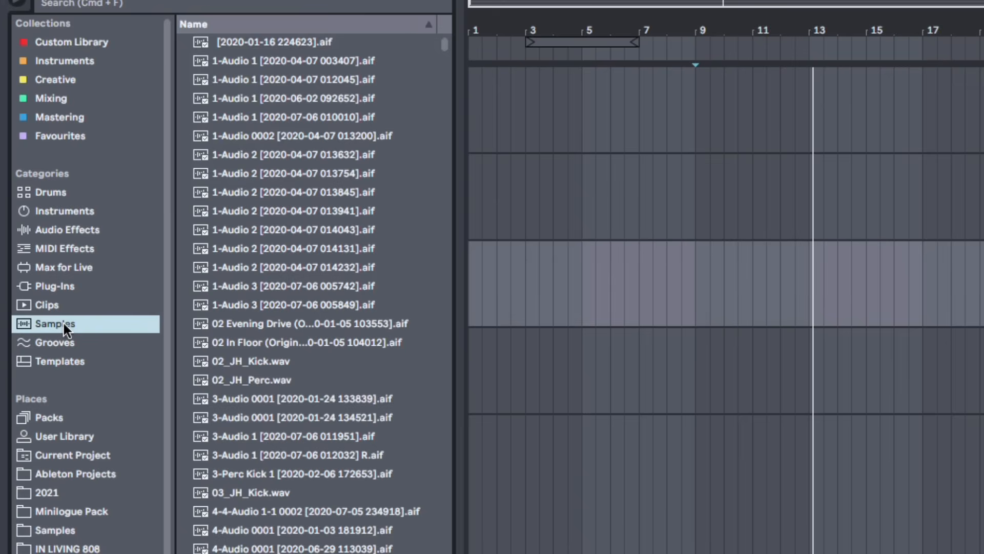
pyautogui.click(62, 290)
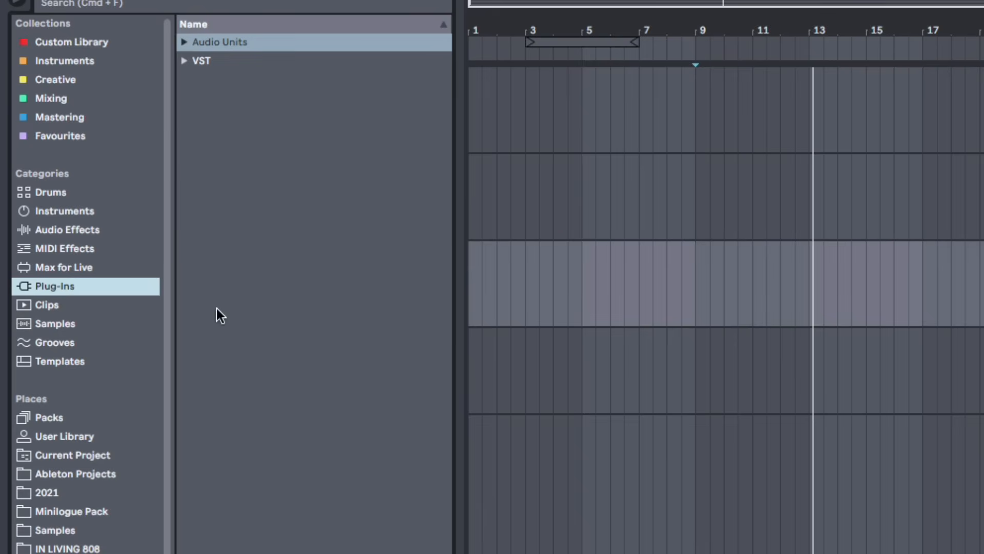
pyautogui.click(184, 41)
pyautogui.click(184, 41)
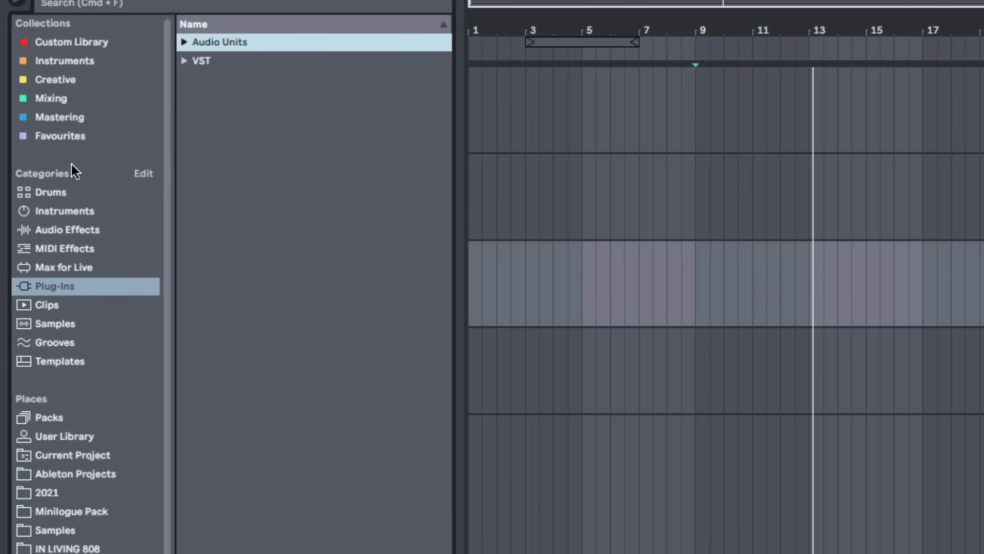
pyautogui.click(64, 193)
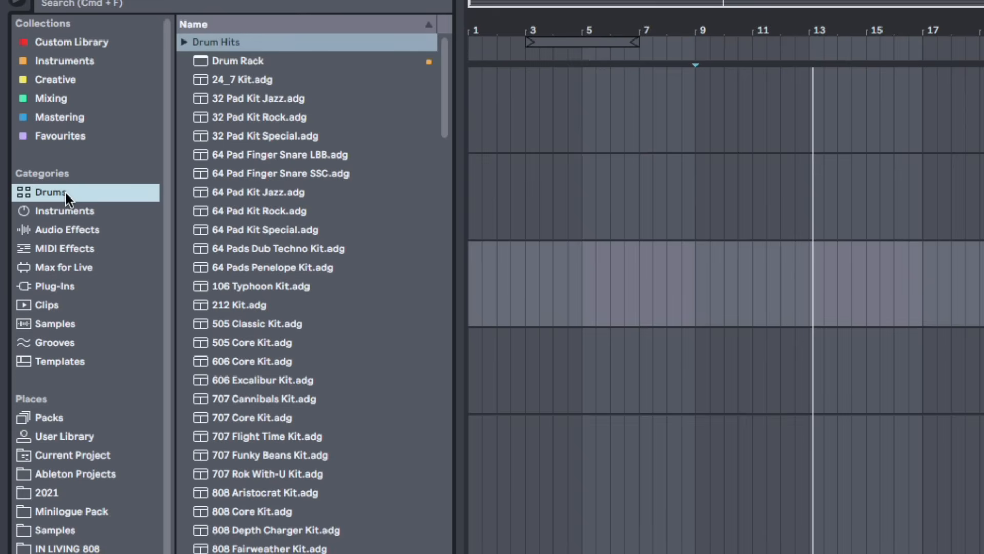
# Scroll through the Drums list, select a couple of kits, and expand the Drum Hits folder
pyautogui.scroll(-3, 282, 158)
pyautogui.scroll(-20, 263, 192)
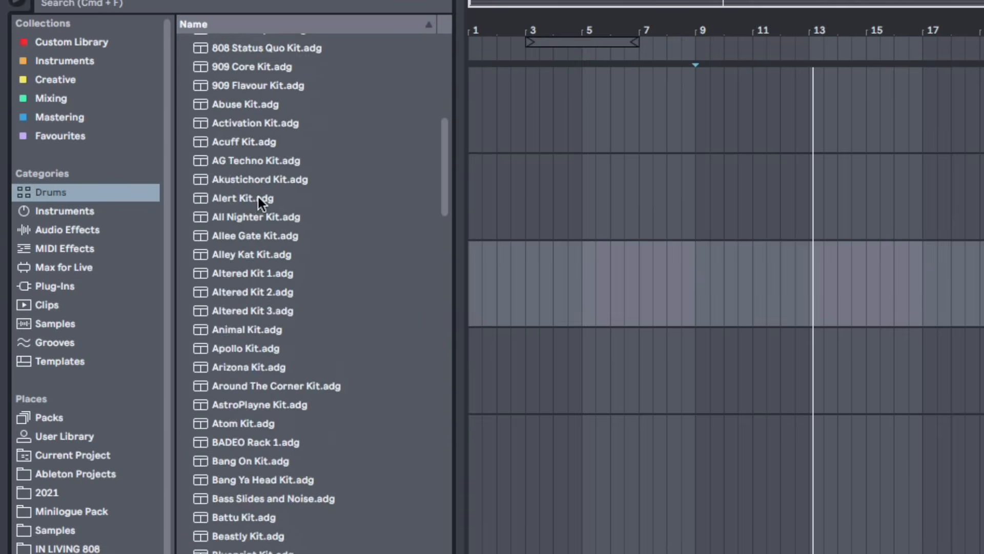
pyautogui.scroll(20, 259, 197)
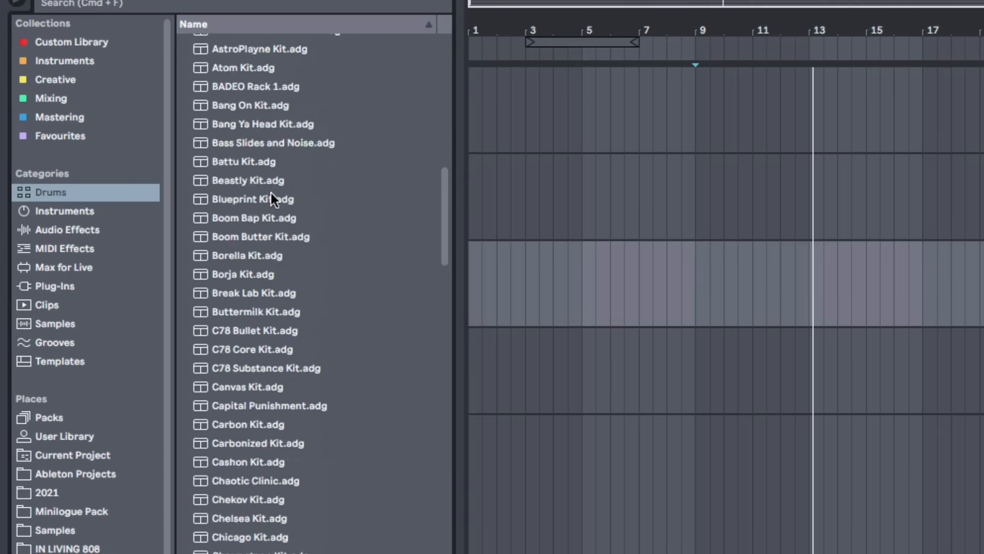
pyautogui.scroll(-1, 250, 143)
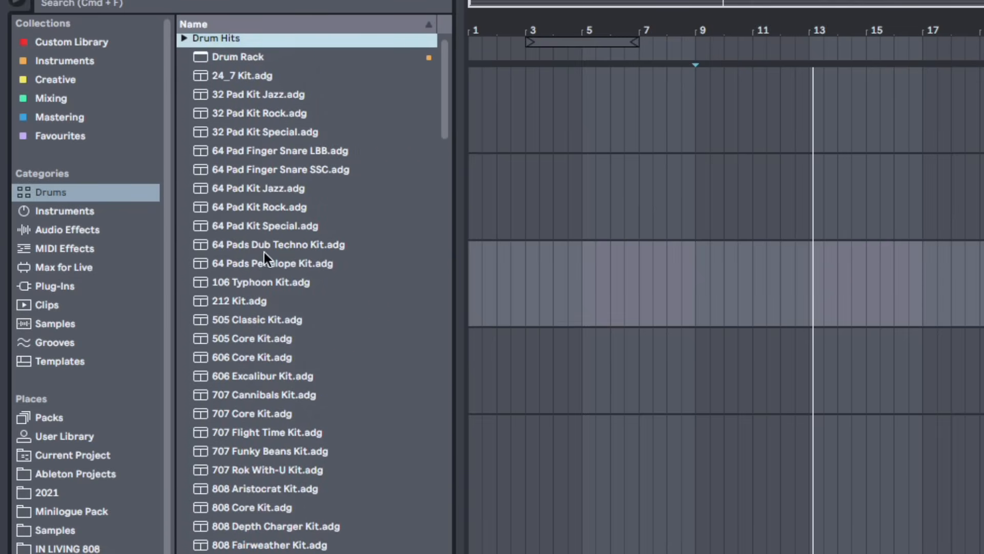
pyautogui.click(253, 113)
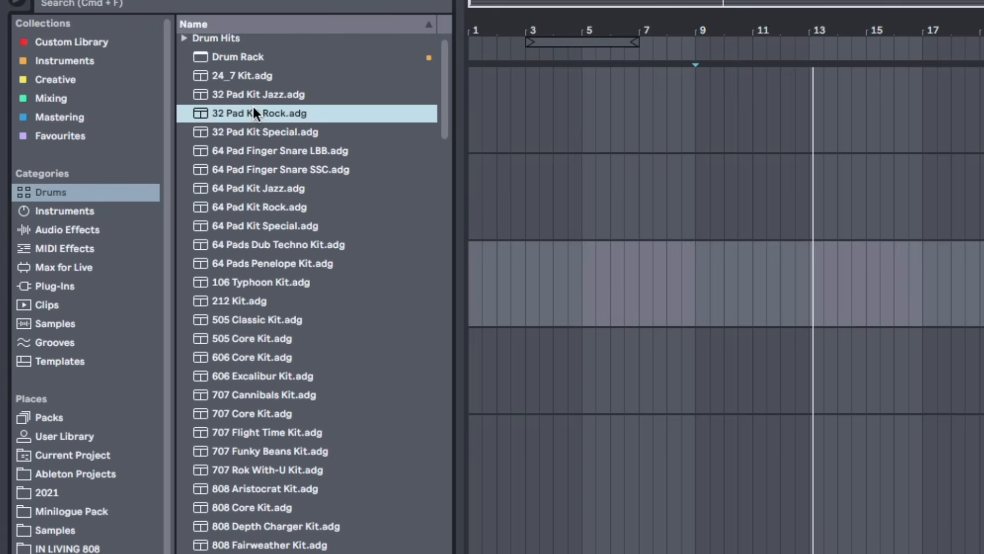
pyautogui.click(270, 181)
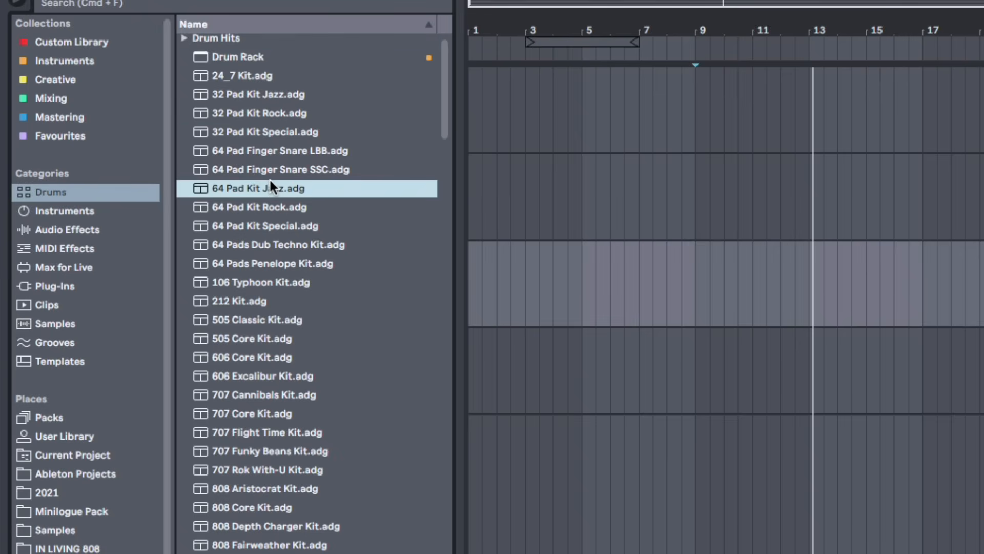
pyautogui.click(196, 44)
pyautogui.click(184, 42)
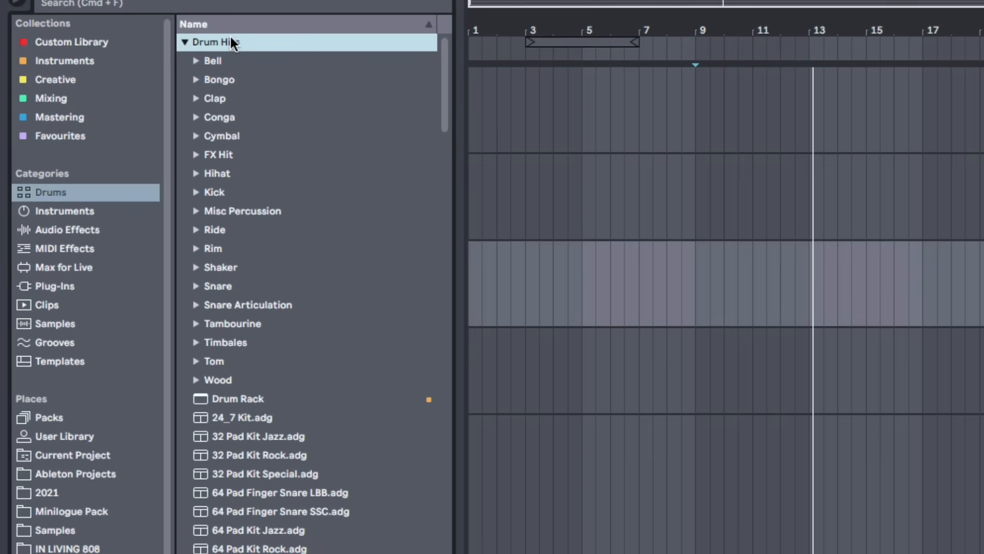
pyautogui.click(184, 42)
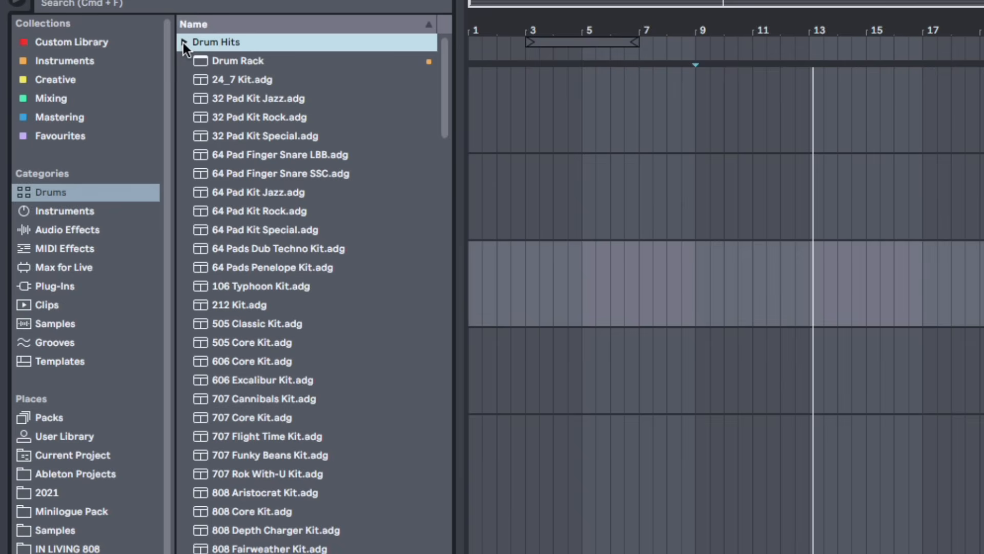
pyautogui.click(183, 42)
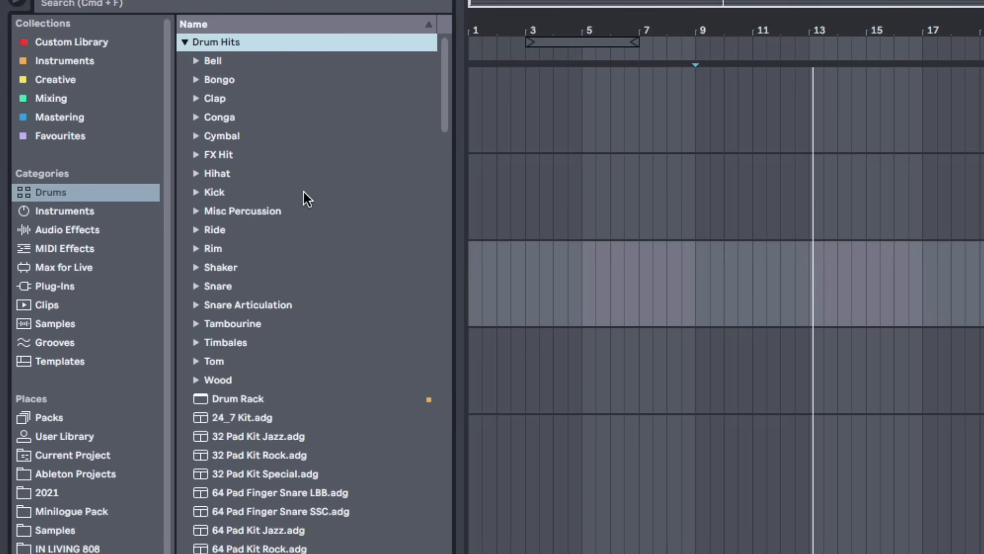
# Expand the Hihat folder, preview several closed hi-hat samples, and collapse it again
pyautogui.click(196, 173)
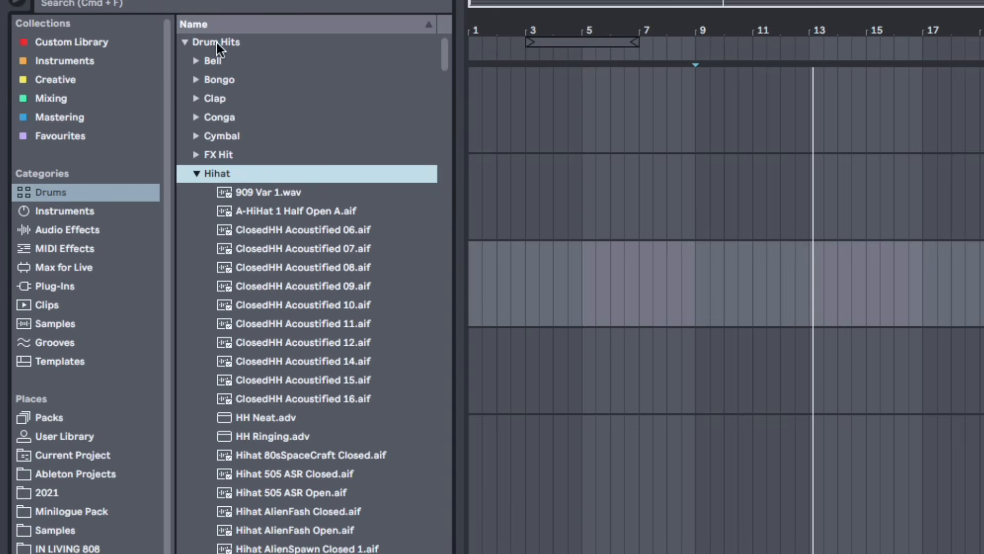
pyautogui.scroll(-15, 279, 306)
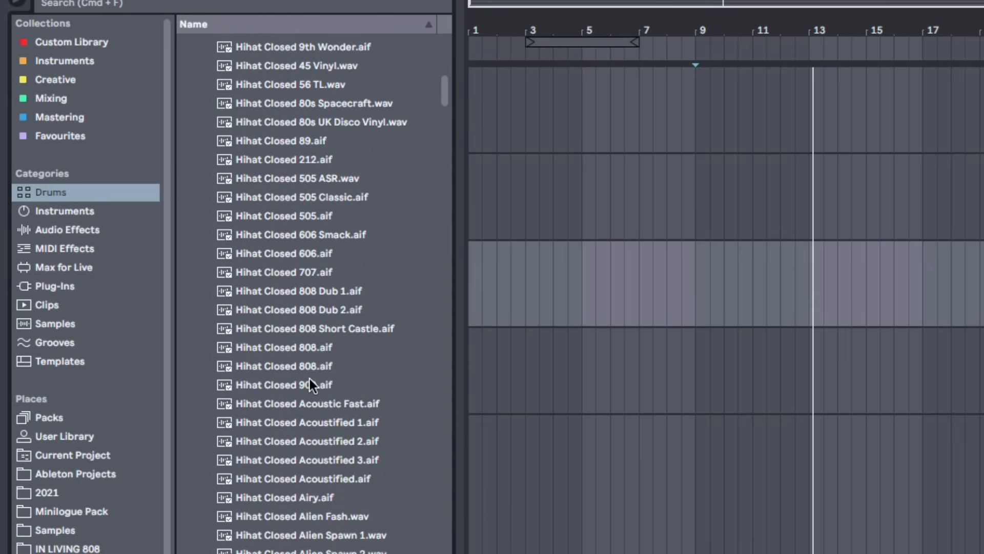
pyautogui.click(294, 365)
pyautogui.click(294, 496)
pyautogui.click(300, 462)
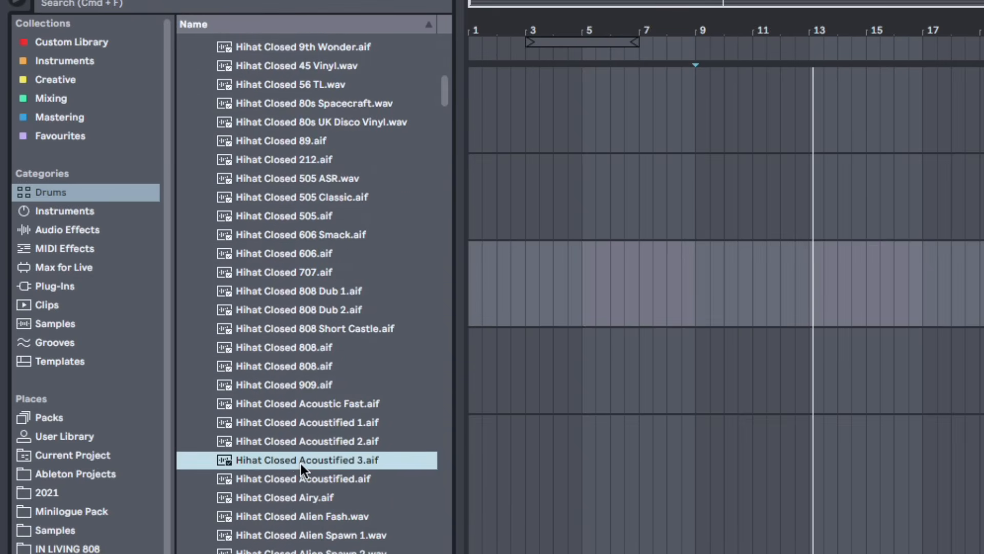
pyautogui.scroll(-3, 301, 463)
pyautogui.scroll(15, 301, 472)
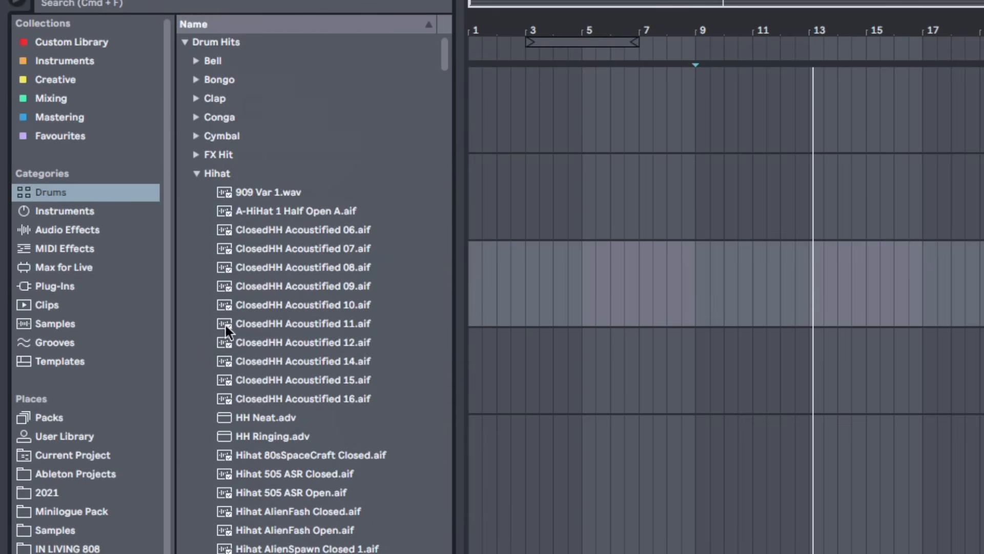
pyautogui.click(196, 173)
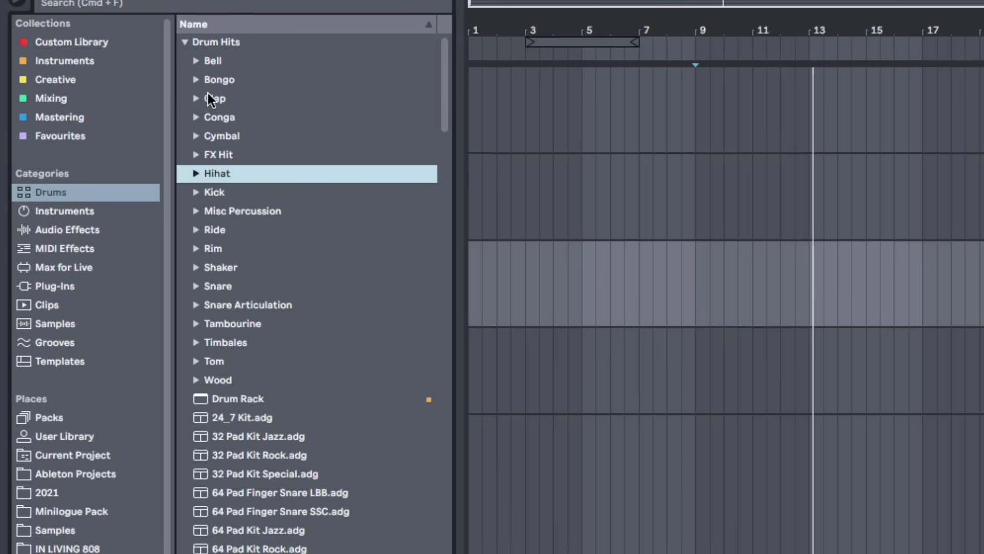
# Expand the Kick folder, preview kick samples such as Kick 90s 3.wav, then collapse it and scroll the drum kits
pyautogui.click(197, 192)
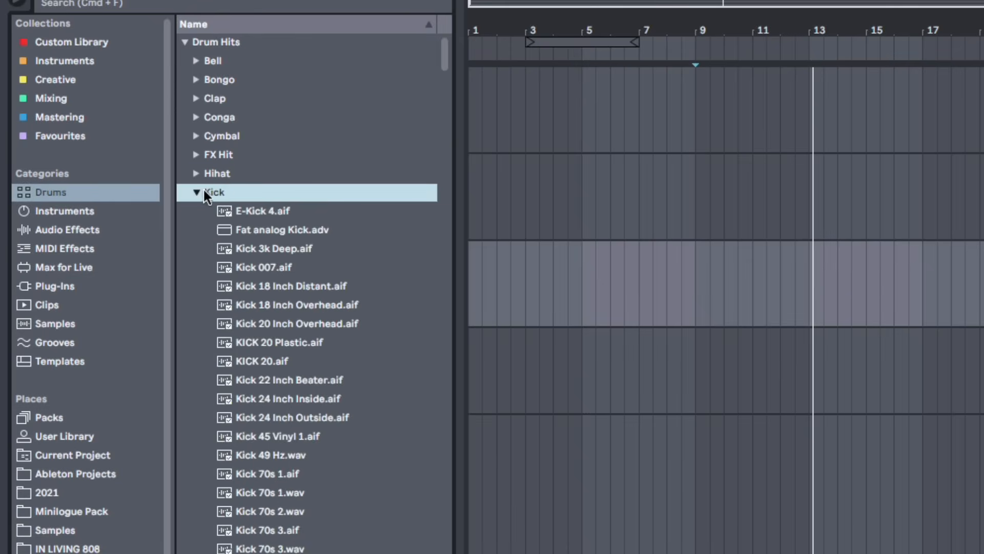
pyautogui.scroll(-6, 242, 350)
pyautogui.click(285, 365)
pyautogui.scroll(-3, 285, 365)
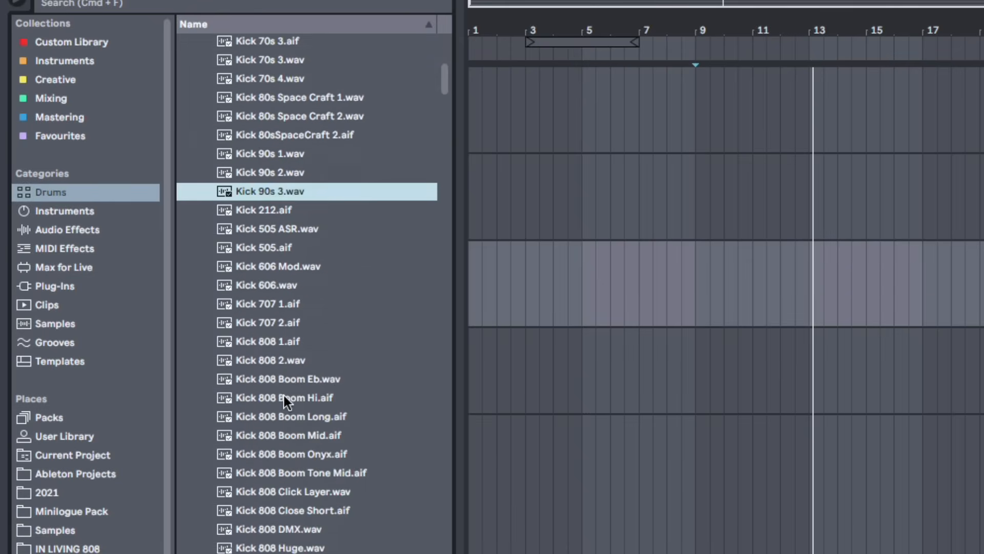
pyautogui.scroll(9, 285, 397)
pyautogui.rightClick(296, 343)
pyautogui.click(200, 200)
pyautogui.click(198, 198)
pyautogui.scroll(-20, 236, 252)
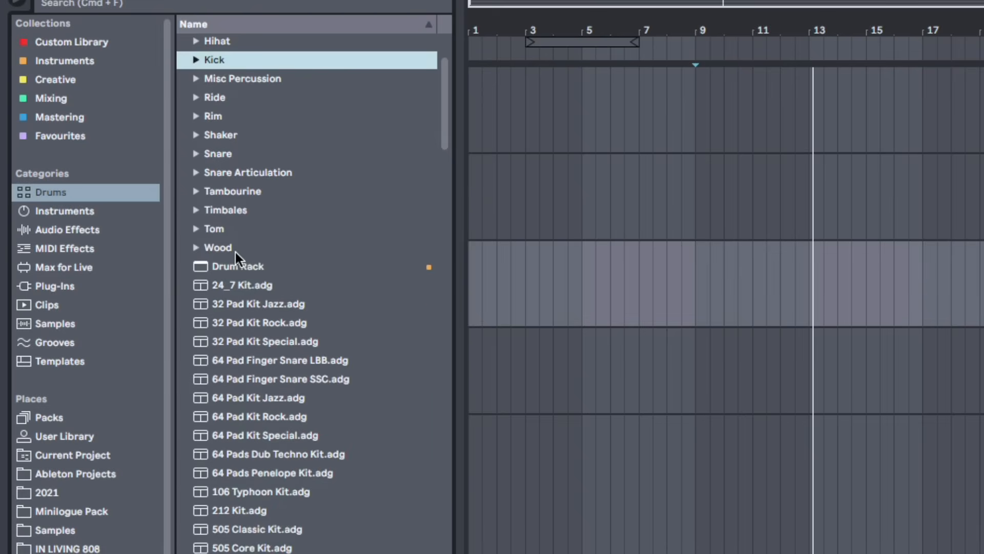
pyautogui.scroll(-20, 288, 358)
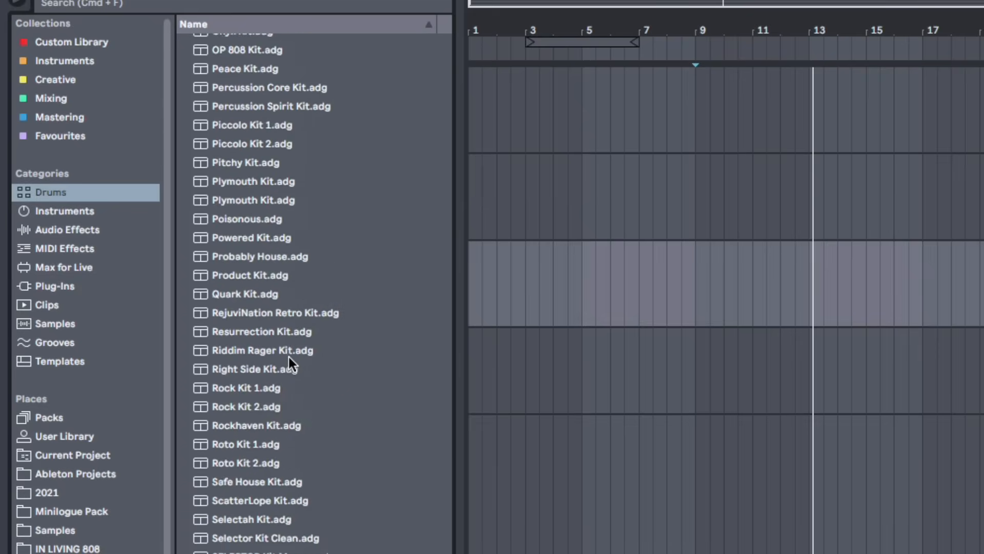
pyautogui.scroll(20, 287, 357)
# Browse Instruments, expand Reverb & Resonance under Audio Effects, and scroll through the Samples category
pyautogui.click(94, 208)
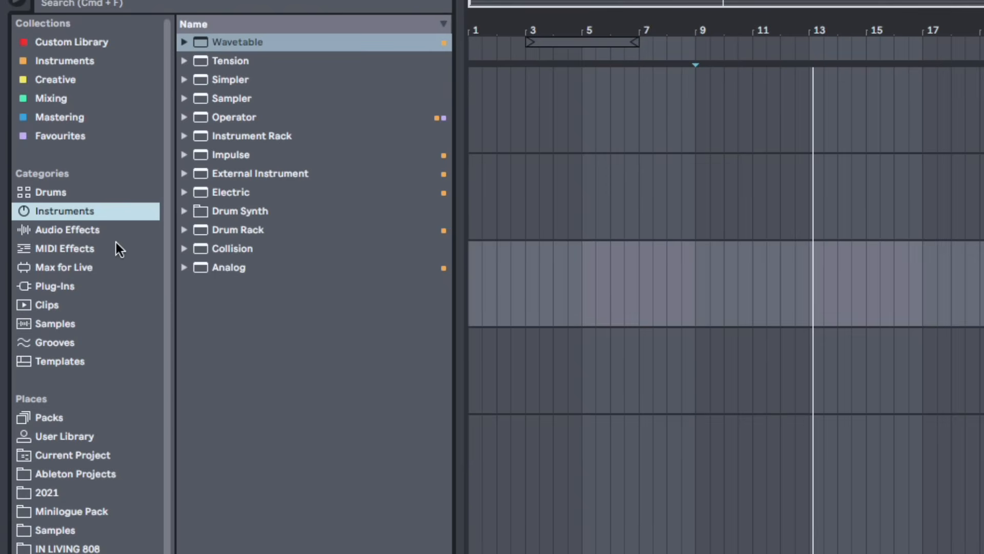
pyautogui.click(103, 231)
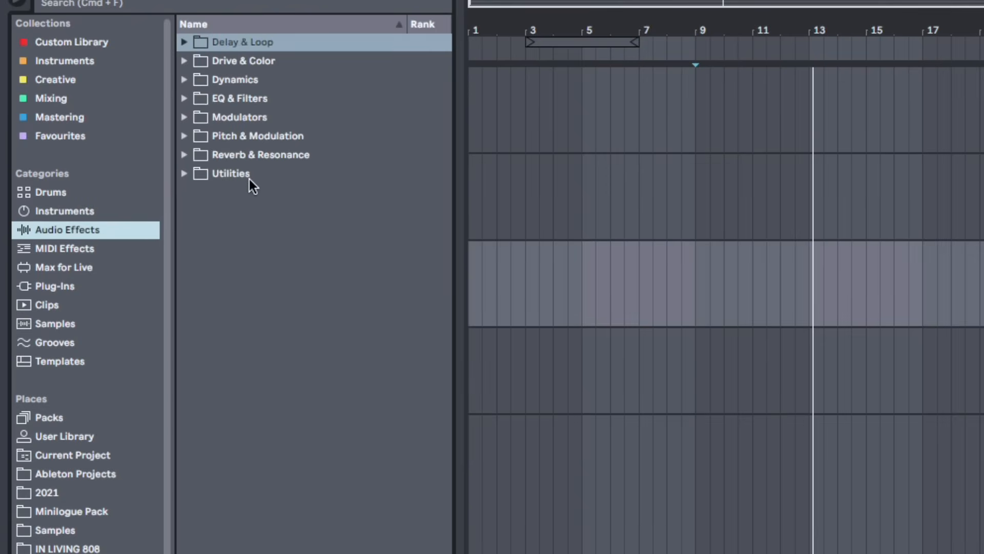
pyautogui.click(185, 155)
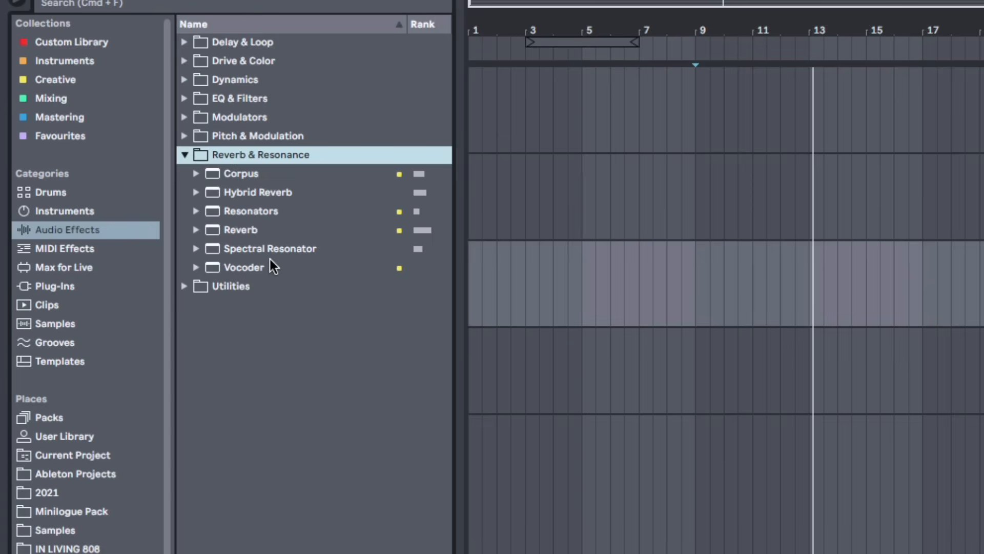
pyautogui.click(77, 324)
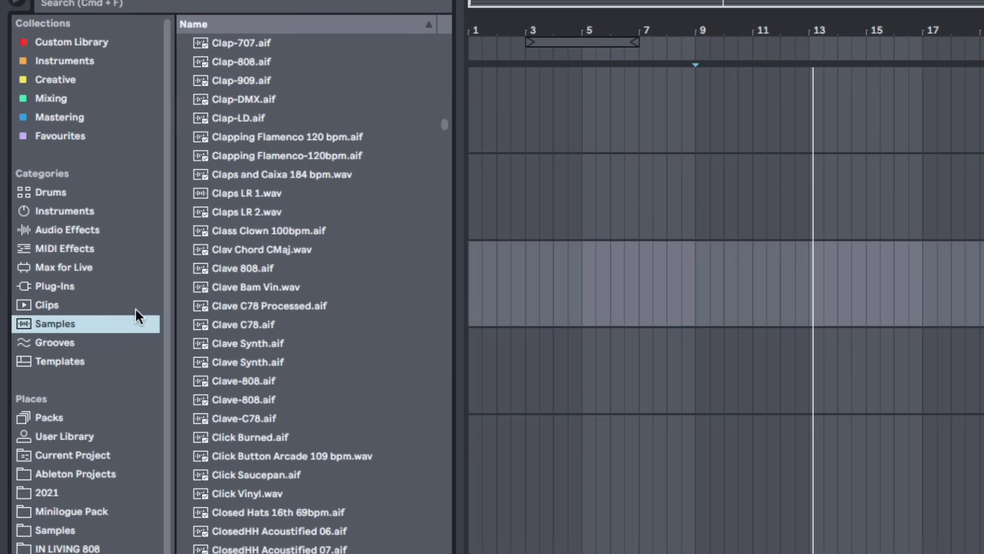
pyautogui.scroll(-15, 269, 399)
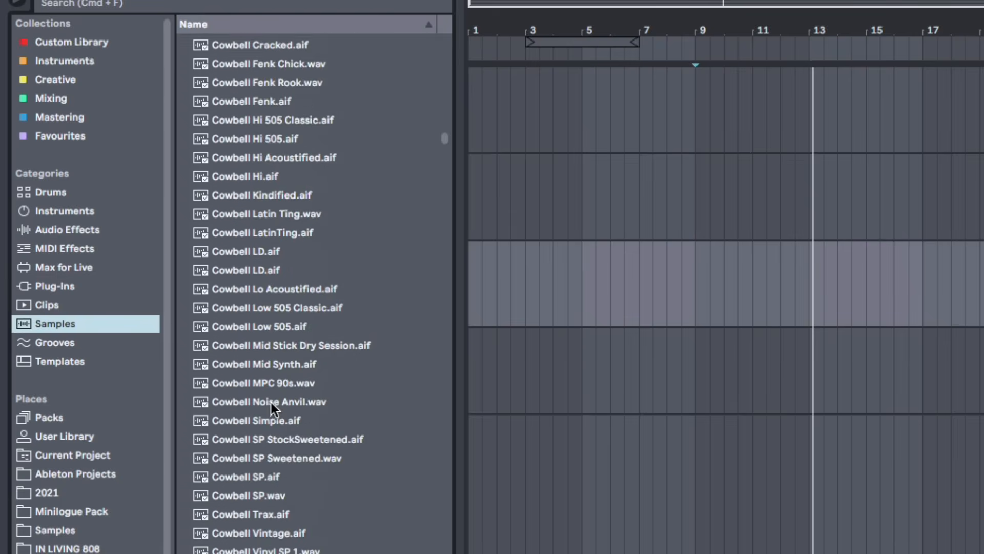
pyautogui.scroll(-10, 270, 398)
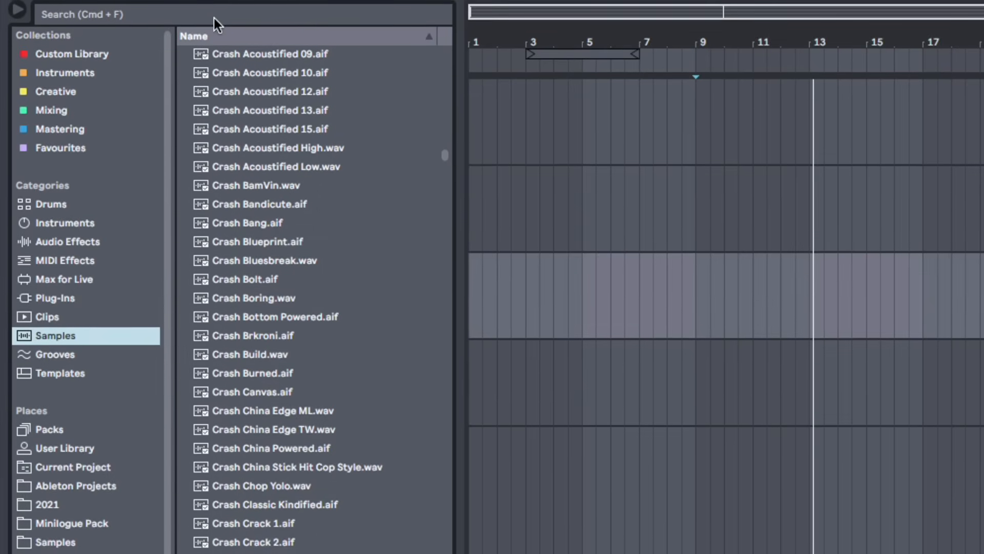
# Search the browser for "hihat" and scroll through the matching samples
pyautogui.click(210, 22)
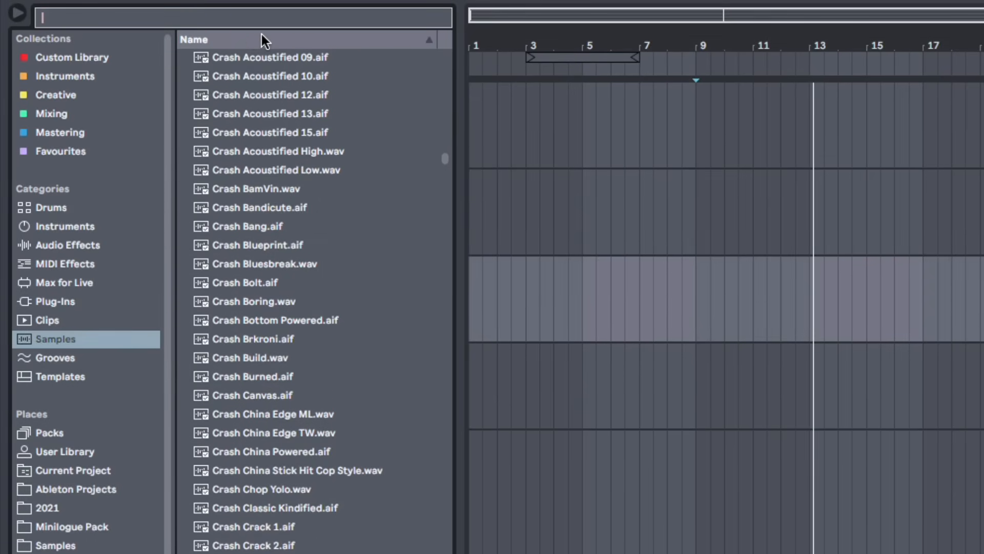
pyautogui.write('hihayt')
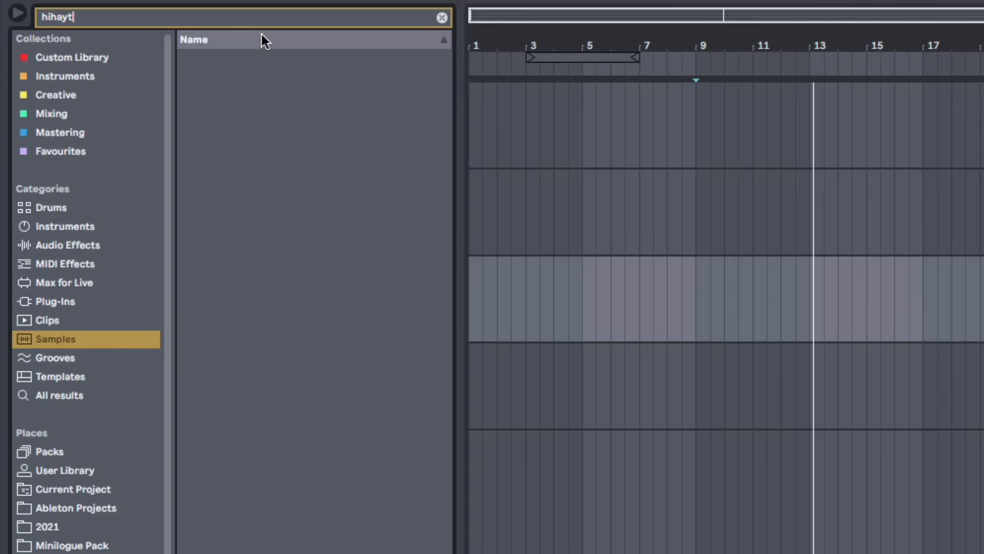
pyautogui.press('BackSpace')
pyautogui.press('BackSpace')
pyautogui.write('t')
pyautogui.scroll(-15, 254, 214)
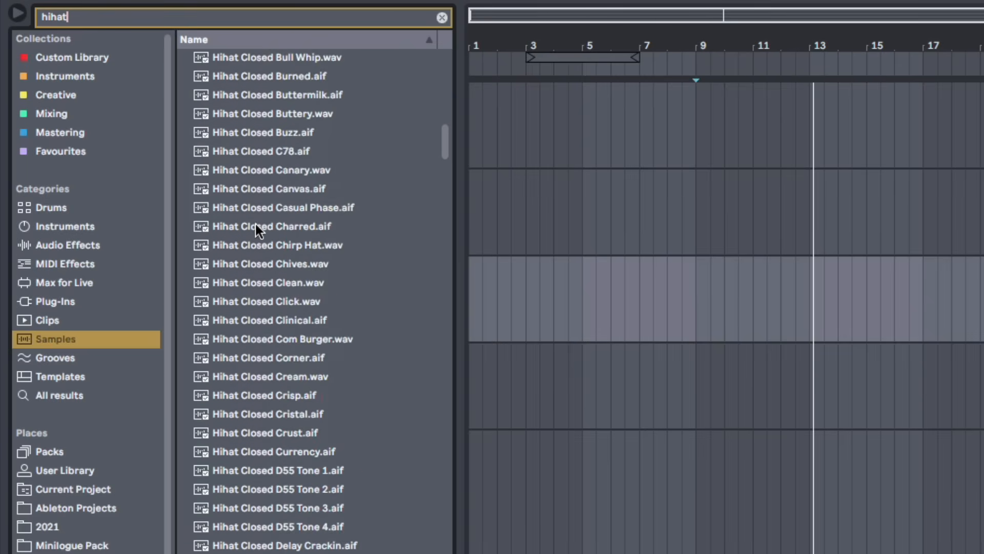
pyautogui.scroll(-20, 277, 359)
pyautogui.scroll(8, 272, 333)
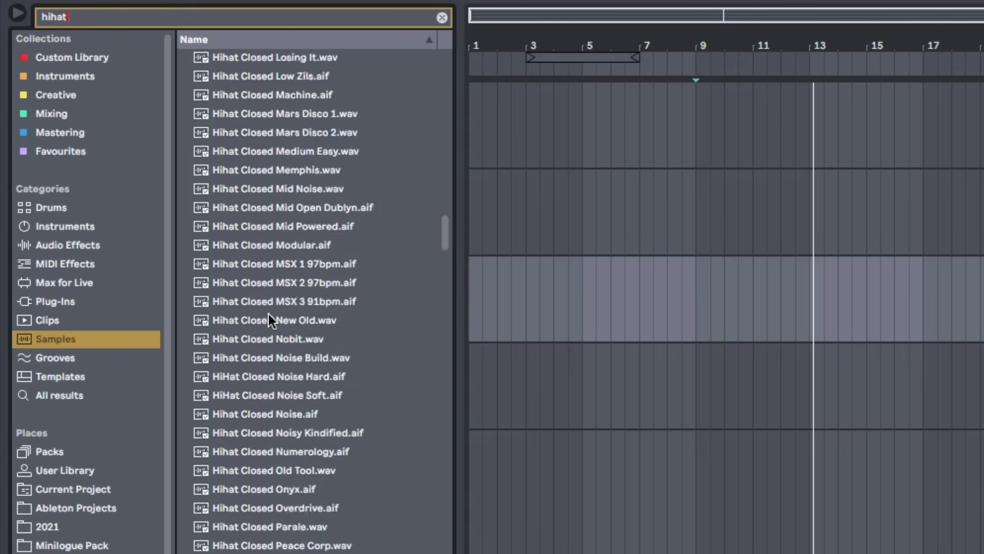
pyautogui.scroll(15, 268, 314)
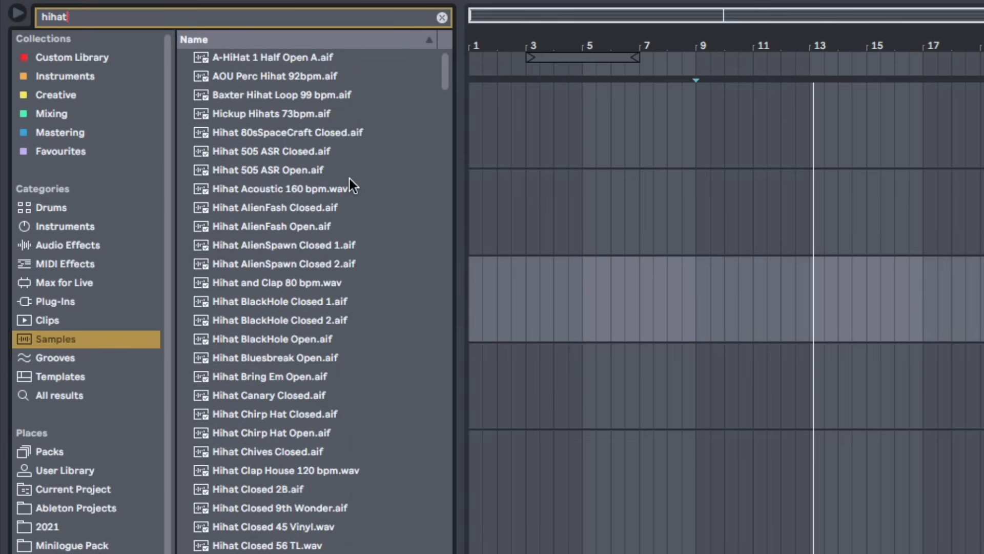
# Clear the browser search so the Samples list is shown again
pyautogui.click(441, 17)
pyautogui.click(611, 200)
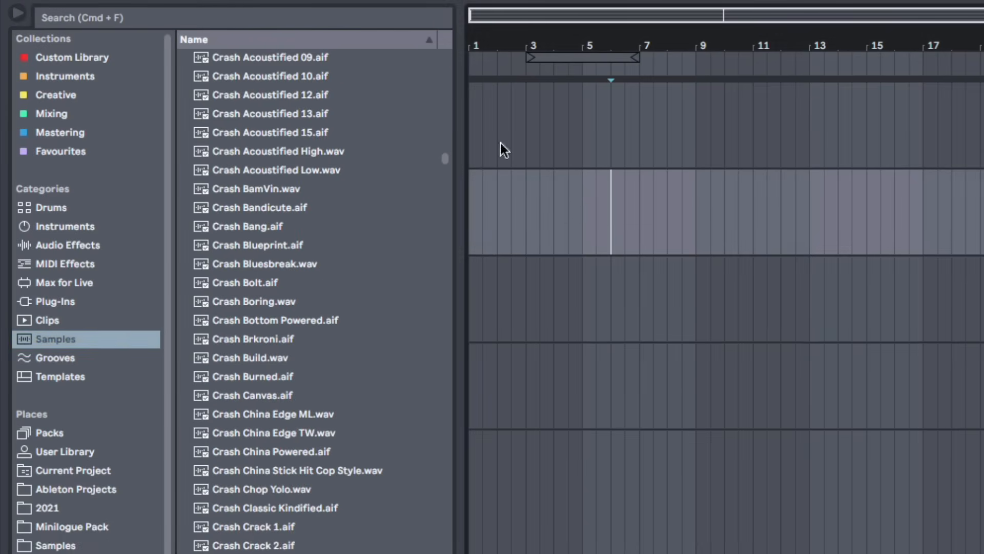
pyautogui.click(82, 19)
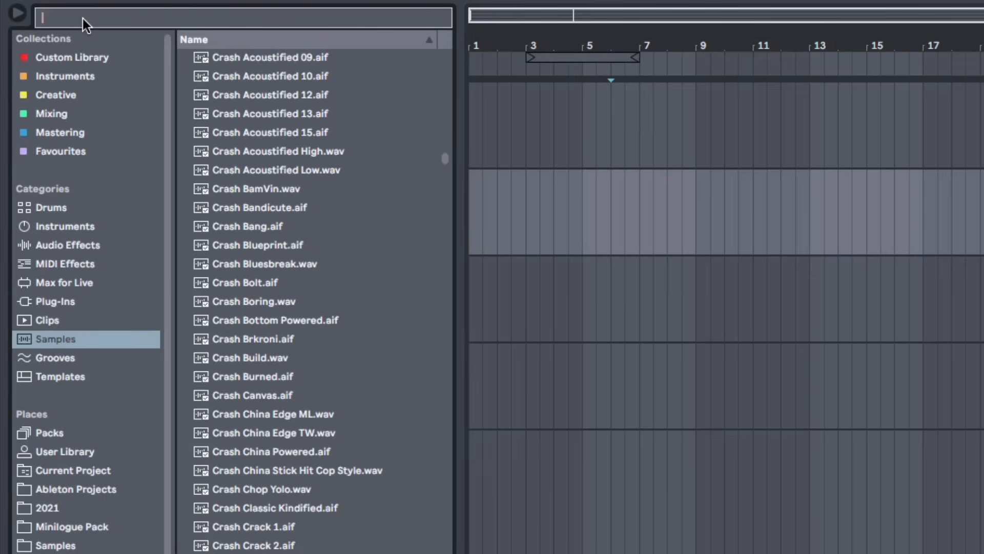
pyautogui.click(568, 279)
pyautogui.click(233, 20)
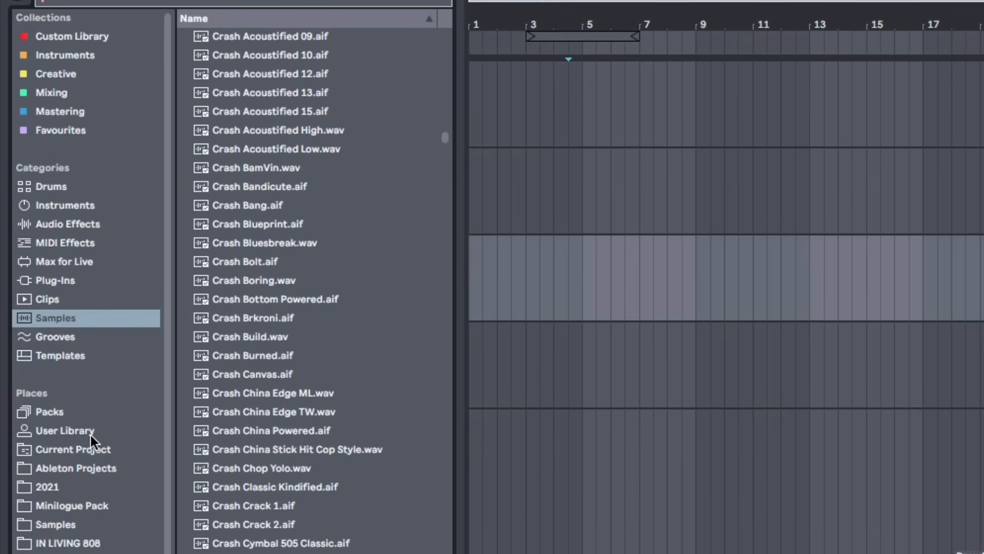
# Scroll through the Places list of user folders down to the Add Folder entry
pyautogui.scroll(-3, 88, 460)
pyautogui.scroll(1, 79, 446)
pyautogui.scroll(2, 85, 262)
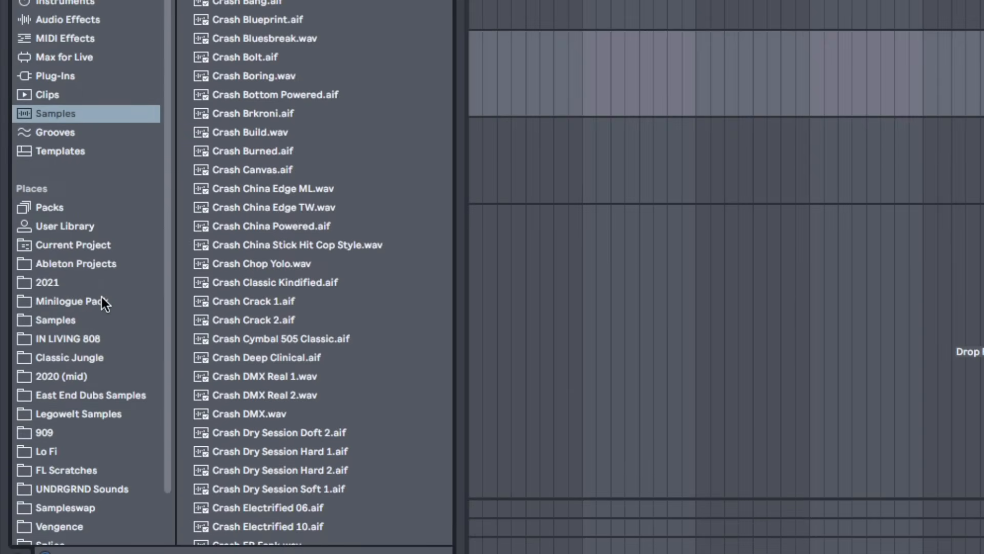
pyautogui.scroll(-2, 102, 477)
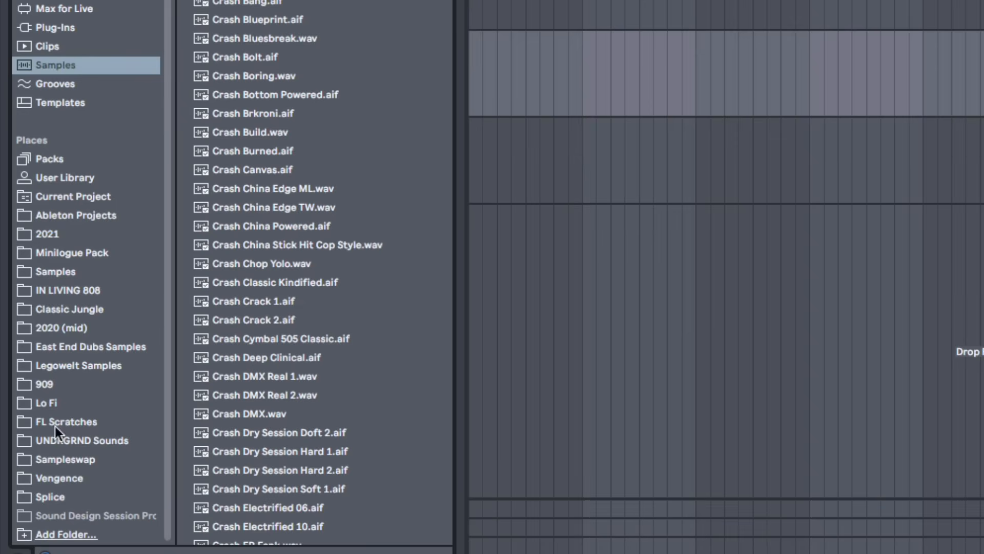
pyautogui.click(68, 535)
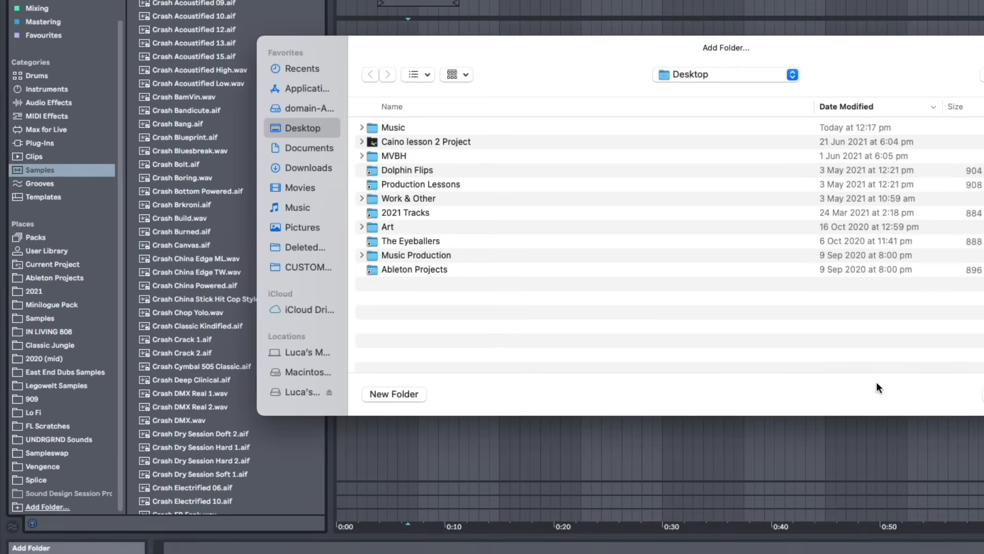
pyautogui.click(983, 394)
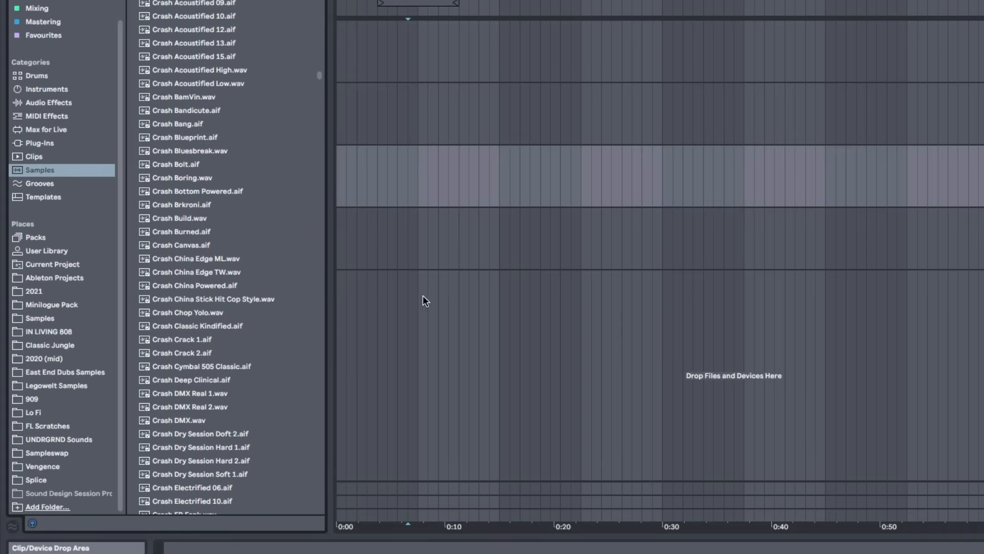
pyautogui.scroll(2, 87, 352)
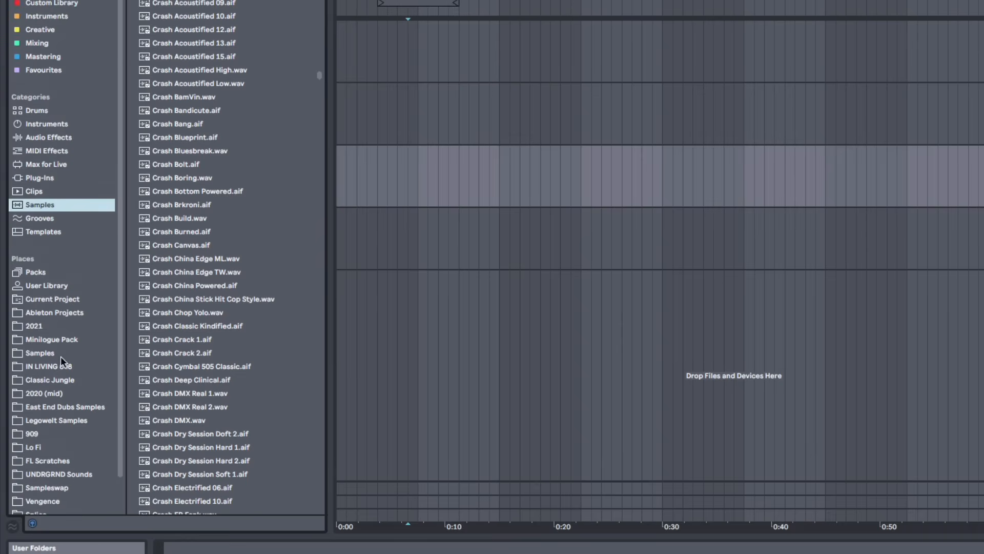
# Open the Samples user folder and scroll through its sample pack subfolders
pyautogui.click(35, 351)
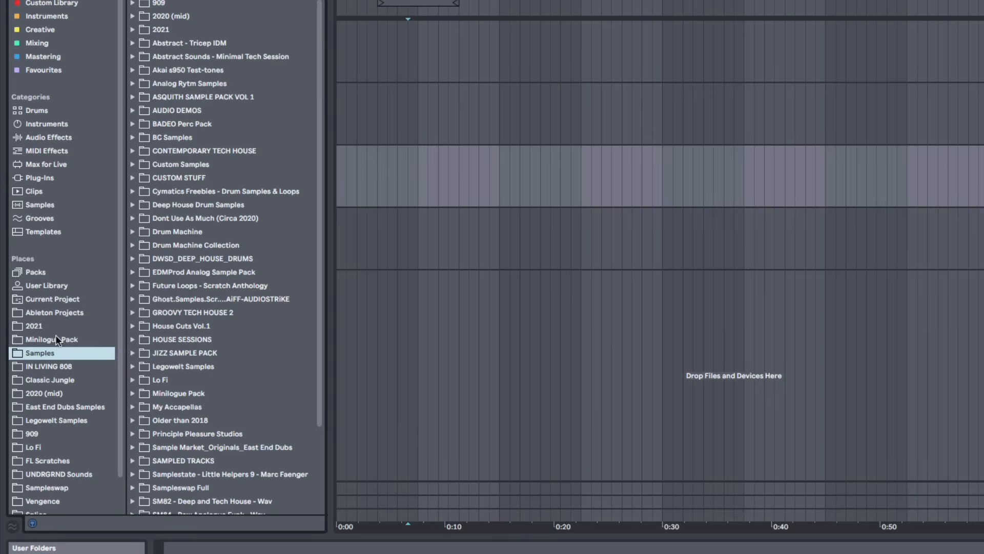
pyautogui.scroll(-3, 202, 338)
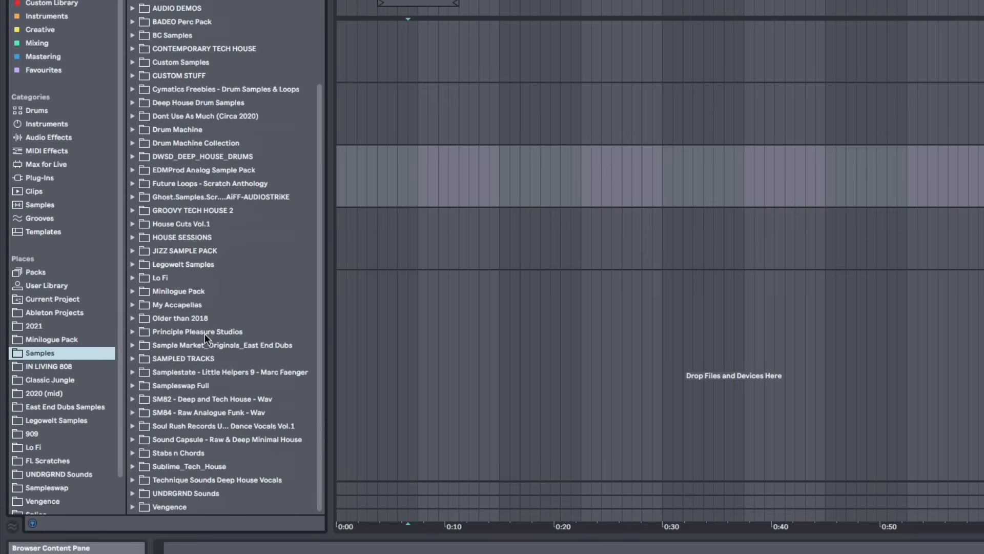
pyautogui.scroll(3, 205, 328)
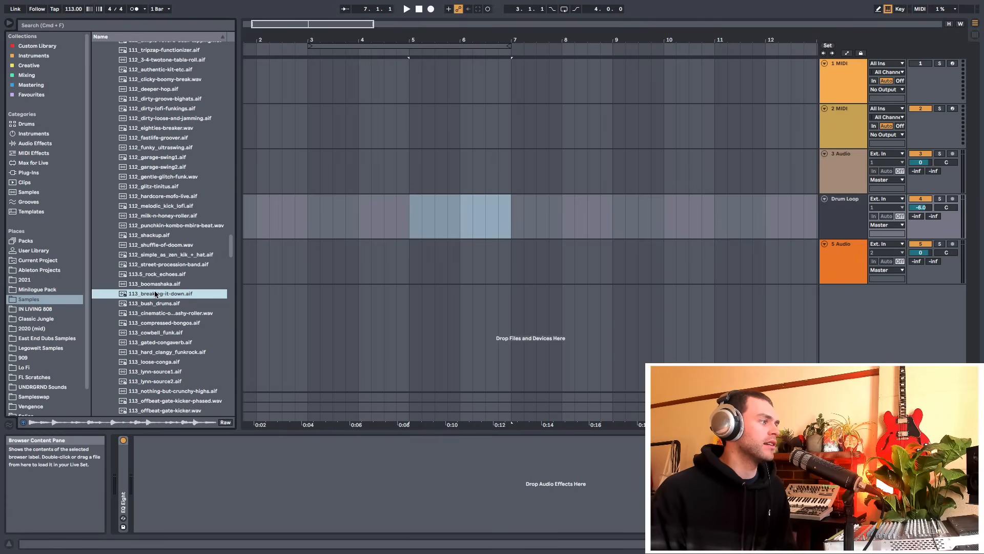
# Delete the selected drum loop clip and place 113_breaking-it-down.aif on the fifth audio track at bar 4
pyautogui.press('Delete')
pyautogui.moveTo(155, 293); pyautogui.dragTo(361, 285)
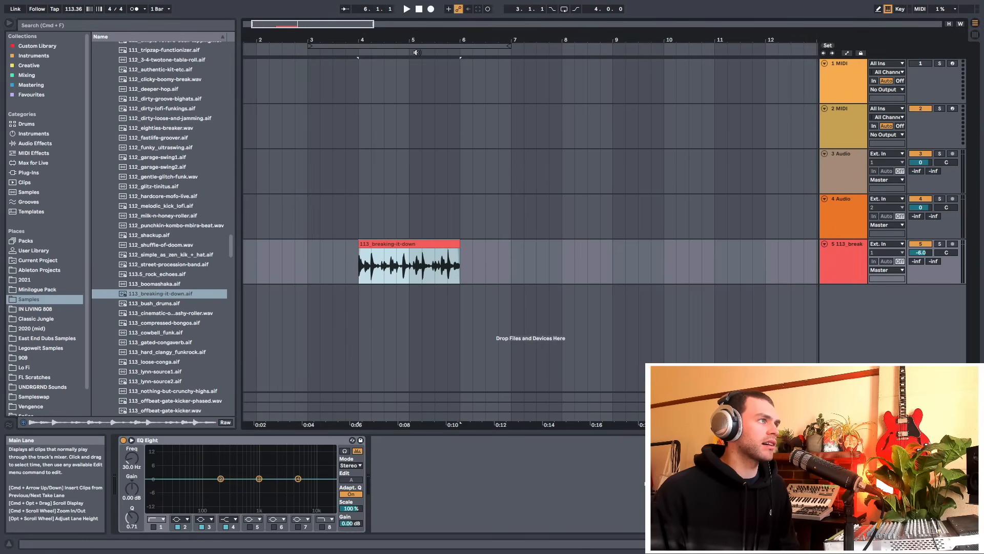
# Zoom into the new clip and enlarge the height of its track
pyautogui.moveTo(411, 40); pyautogui.dragTo(412, 58)
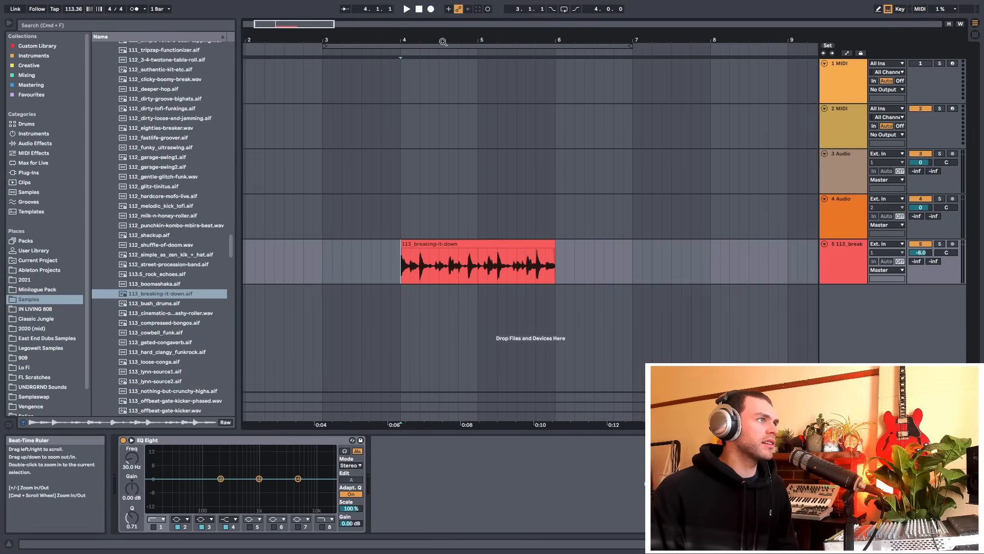
pyautogui.moveTo(434, 46); pyautogui.dragTo(423, 65)
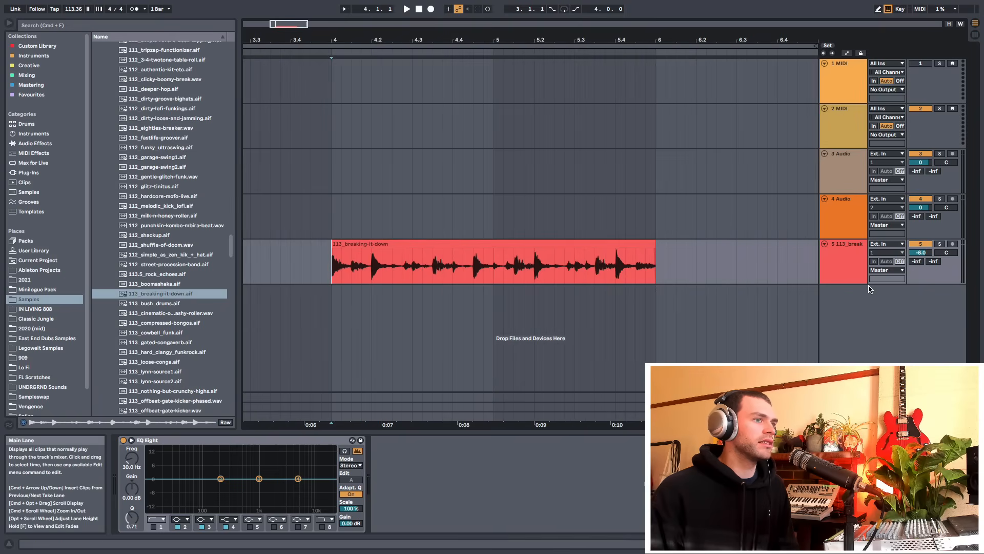
pyautogui.click(846, 283)
pyautogui.moveTo(847, 283); pyautogui.dragTo(842, 313)
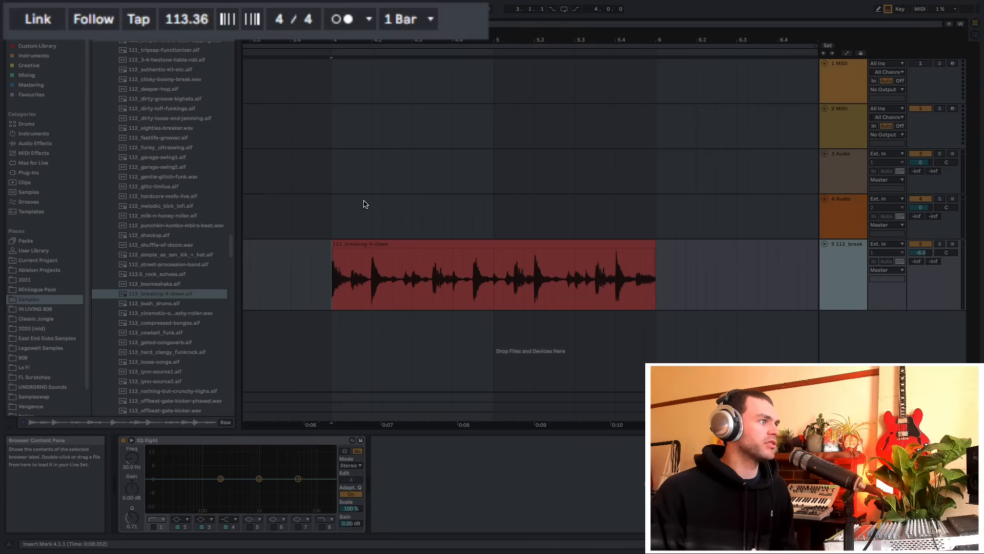
# Set the project tempo to 113 BPM
pyautogui.click(189, 14)
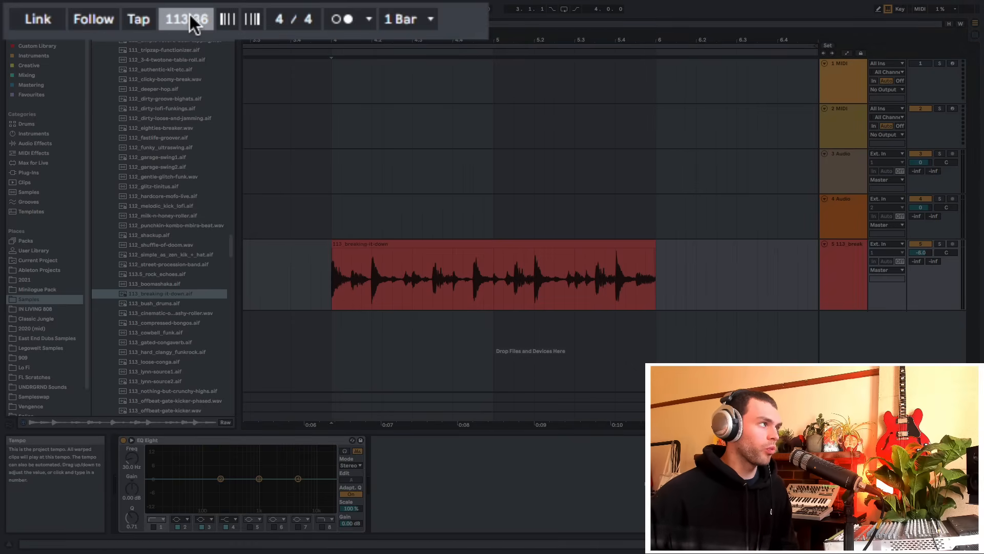
pyautogui.write('113')
pyautogui.press('Return')
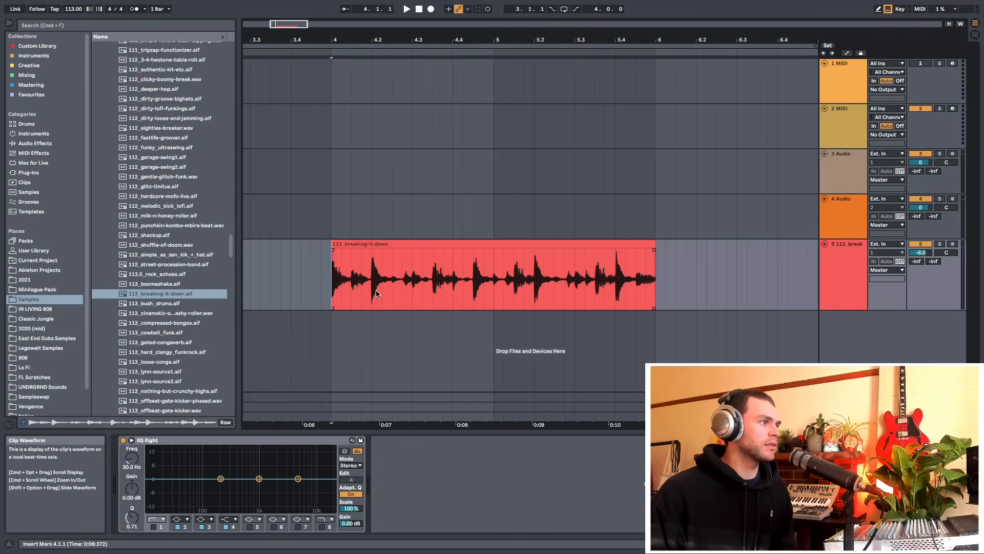
# Make time selections across parts of the clip and across its full length
pyautogui.moveTo(376, 293); pyautogui.dragTo(392, 288)
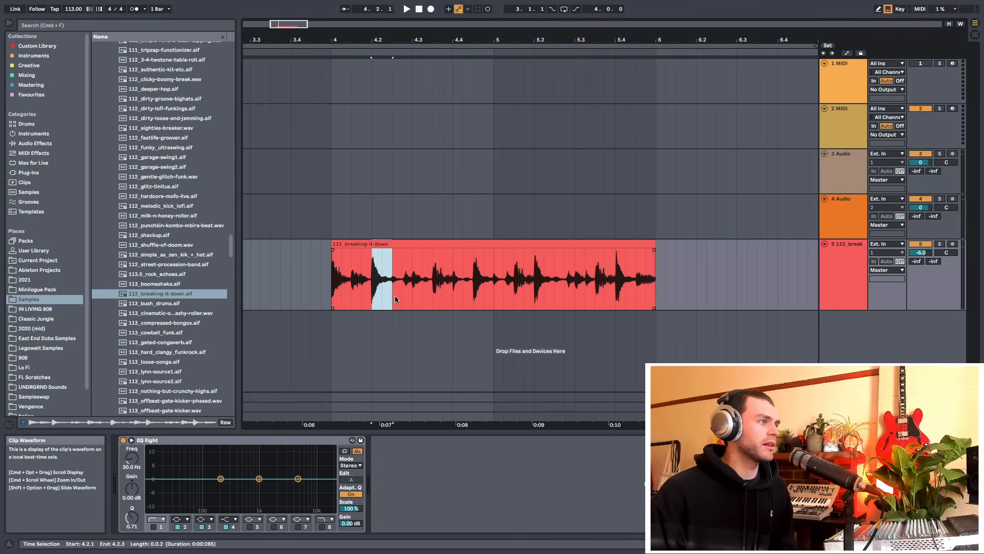
pyautogui.moveTo(472, 288); pyautogui.dragTo(504, 289)
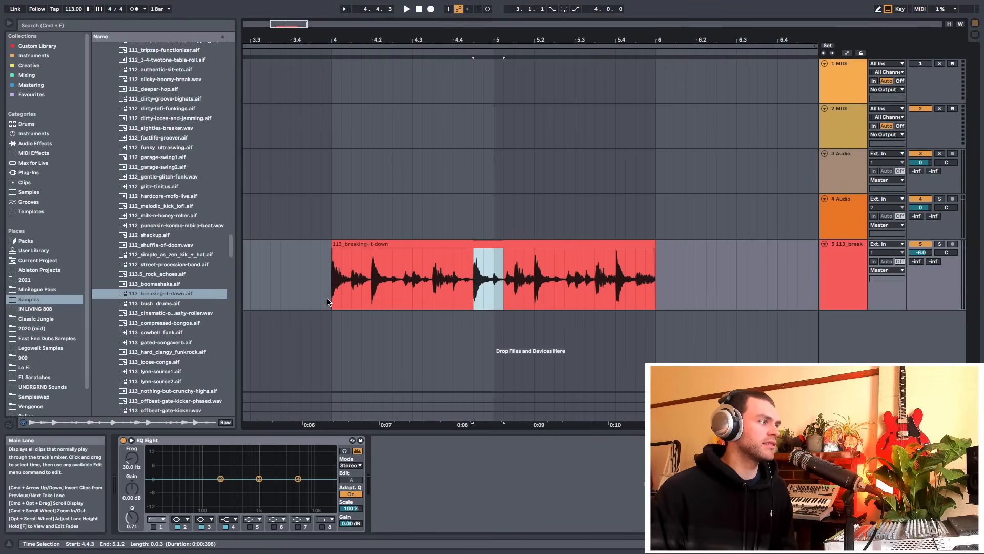
pyautogui.moveTo(331, 302); pyautogui.dragTo(656, 298)
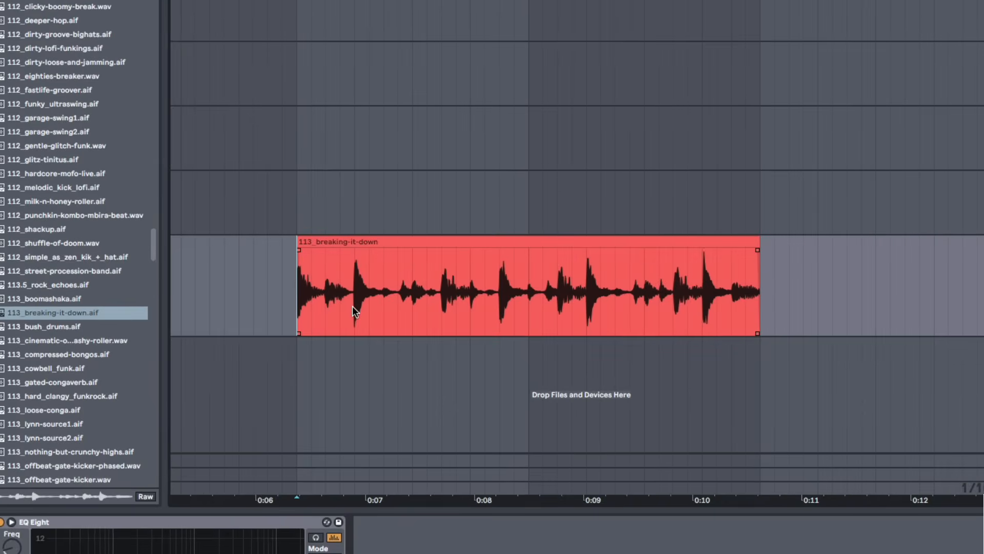
pyautogui.click(369, 289)
# Select a one-beat slice after the clip's first hit and move it about one beat later
pyautogui.moveTo(351, 307); pyautogui.dragTo(407, 316)
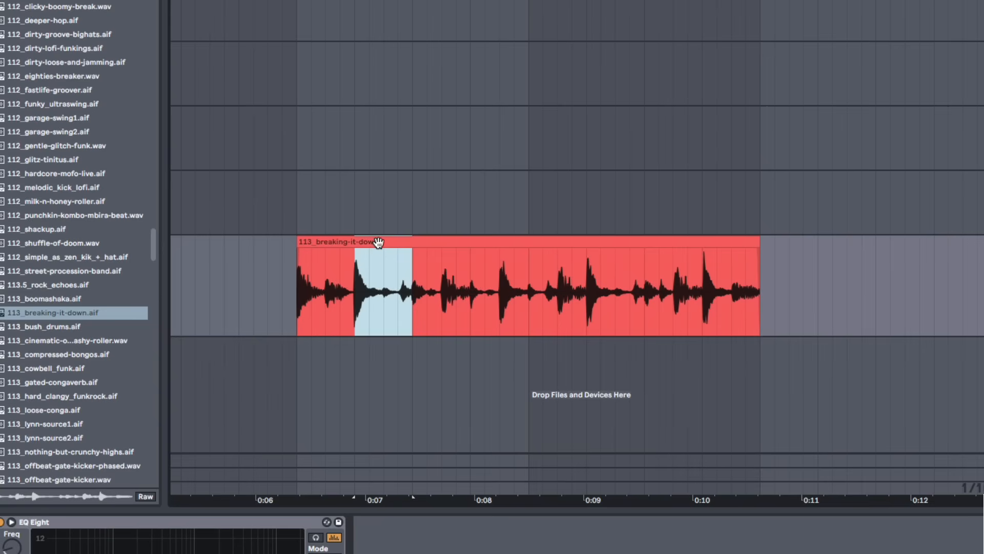
pyautogui.moveTo(377, 244); pyautogui.dragTo(492, 246)
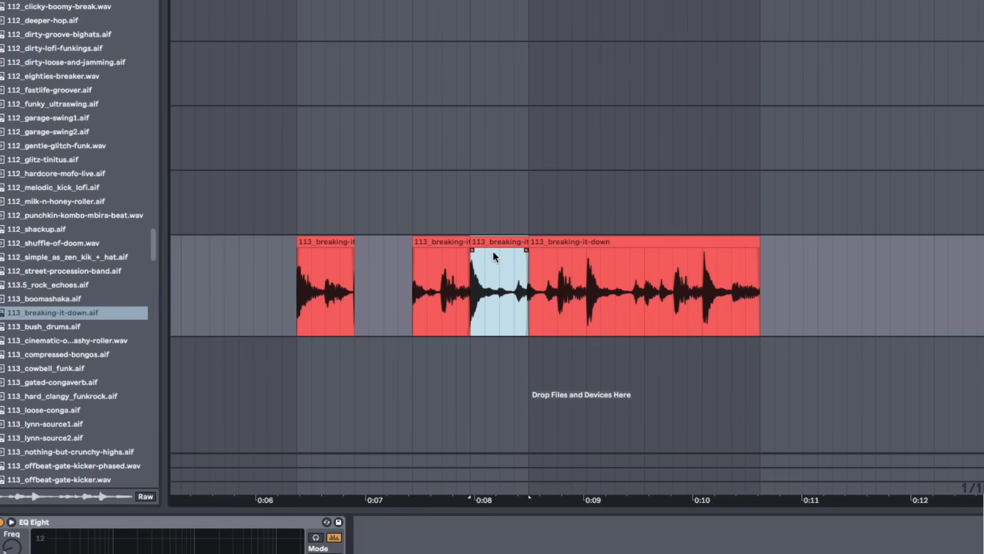
# Copy the moved slice and paste it into the empty gap left in the clip
pyautogui.moveTo(358, 302); pyautogui.dragTo(418, 296)
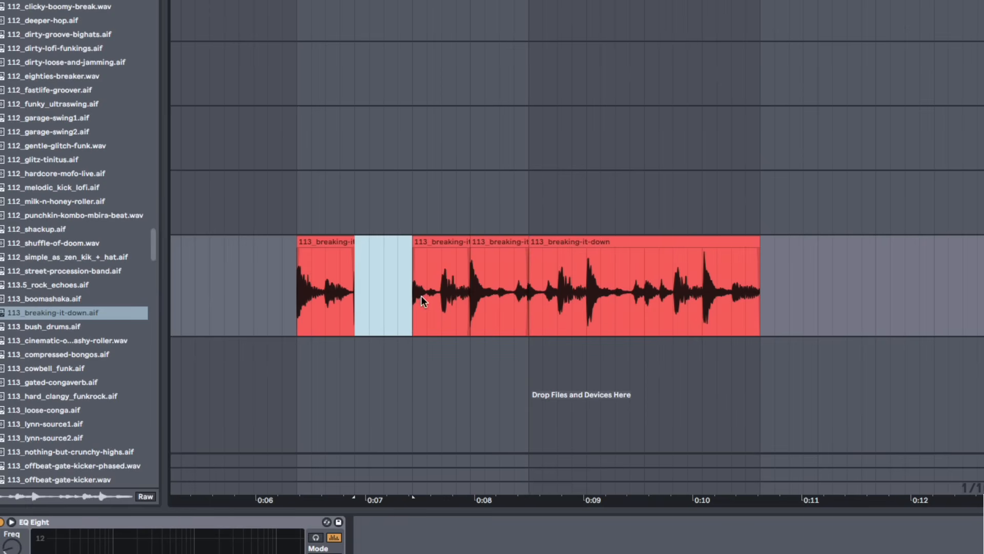
pyautogui.click(489, 242)
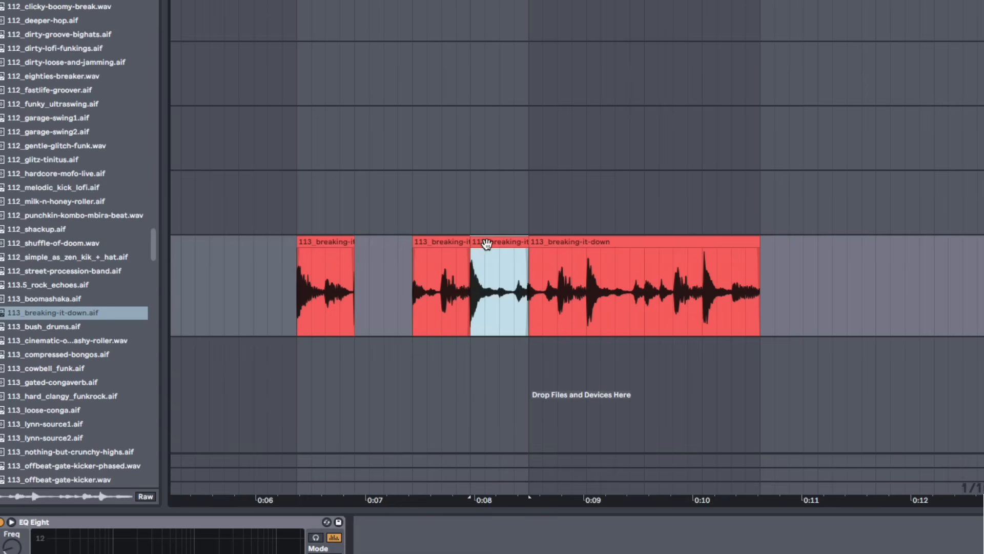
pyautogui.press('super+c')
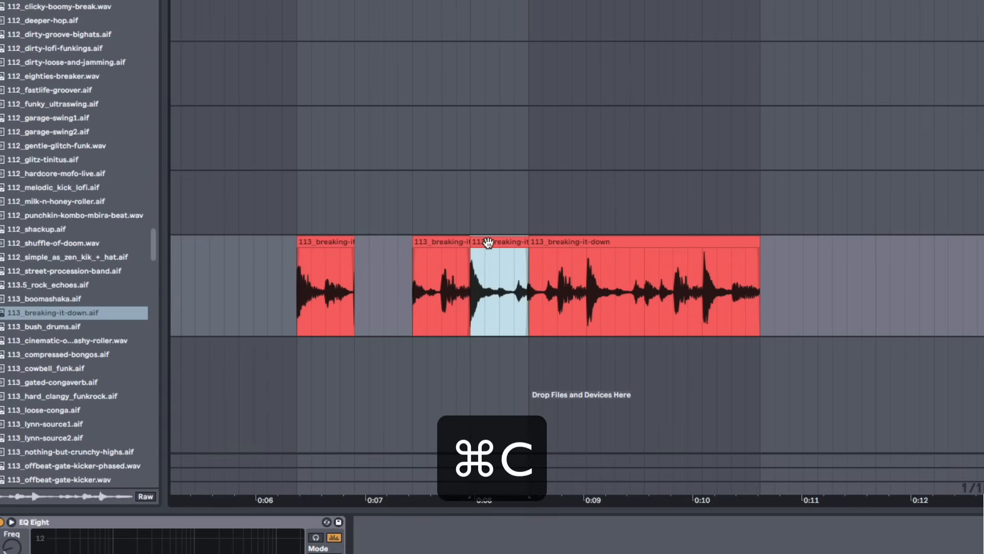
pyautogui.click(356, 296)
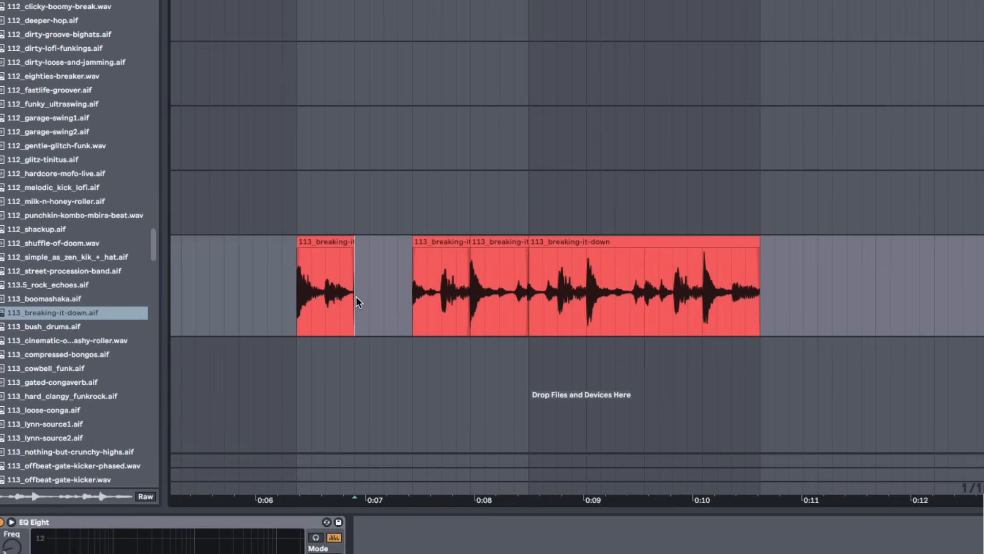
pyautogui.press('super+v')
pyautogui.press('super+v')
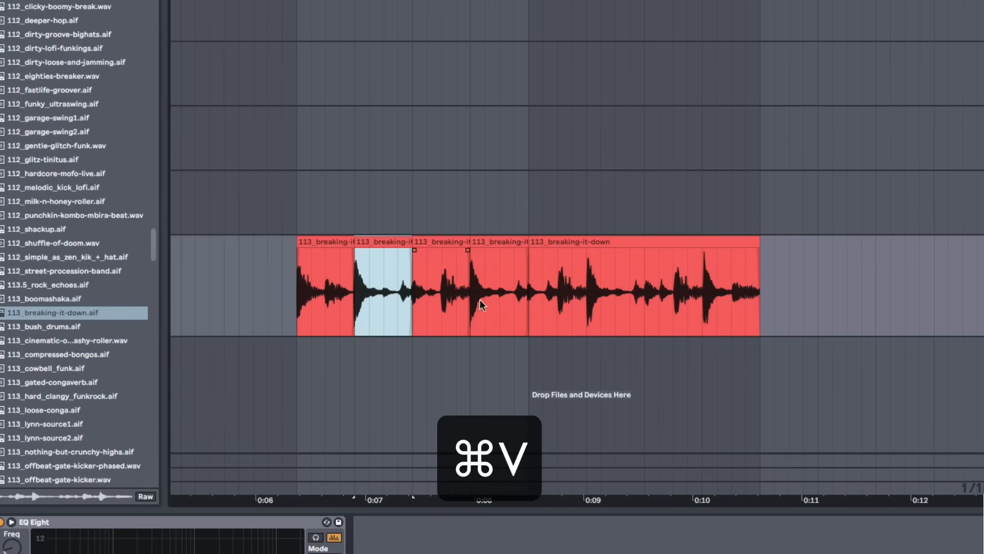
# Play the edited clip from its start and stop playback
pyautogui.click(290, 304)
pyautogui.press('space')
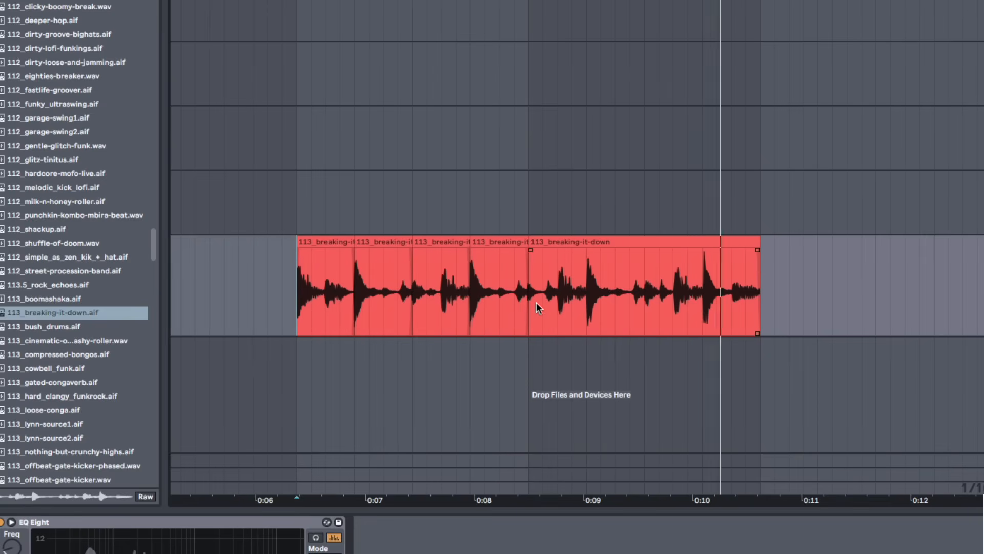
pyautogui.click(339, 243)
pyautogui.press('space')
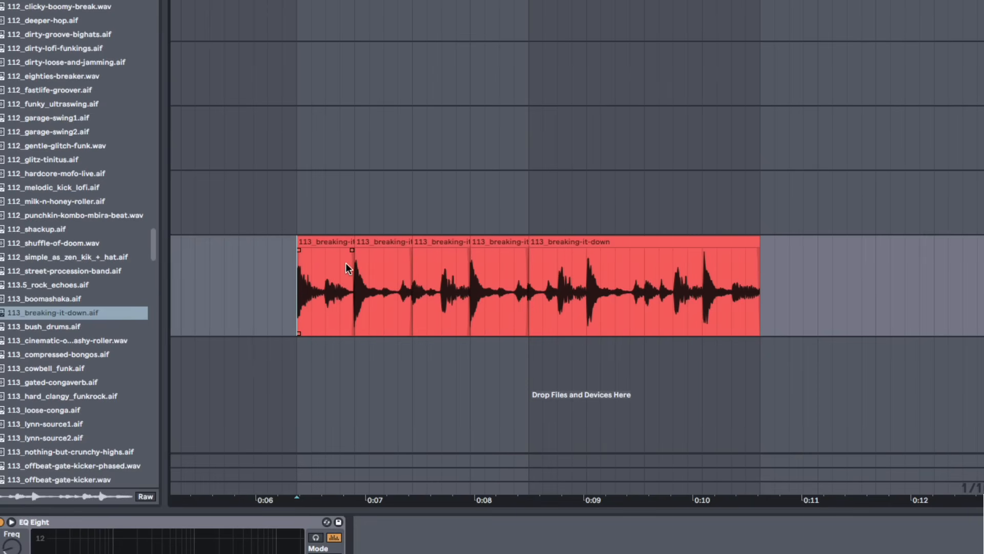
# Select the first slice and extend its end across the rest of the clip, then undo the extension
pyautogui.click(322, 244)
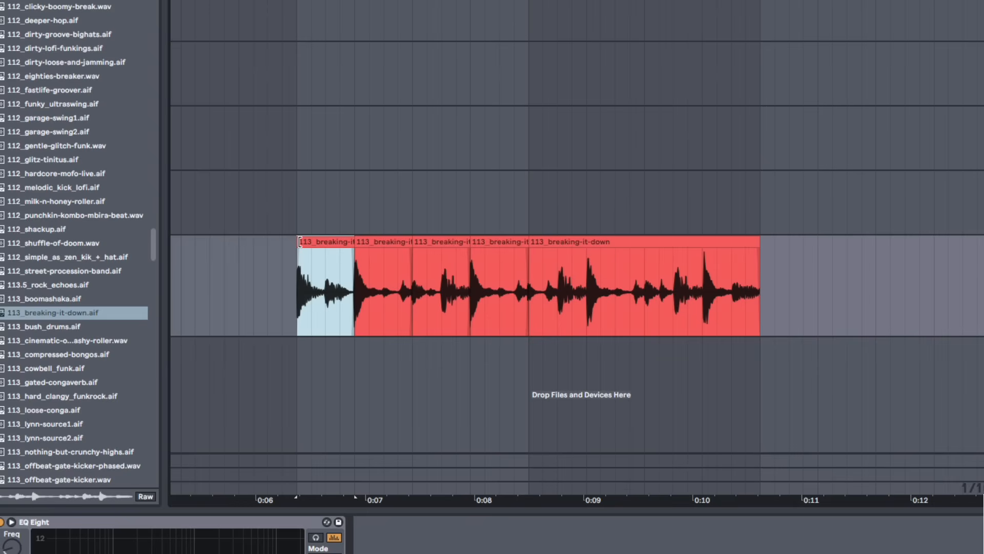
pyautogui.moveTo(297, 241); pyautogui.dragTo(350, 245)
pyautogui.click(325, 282)
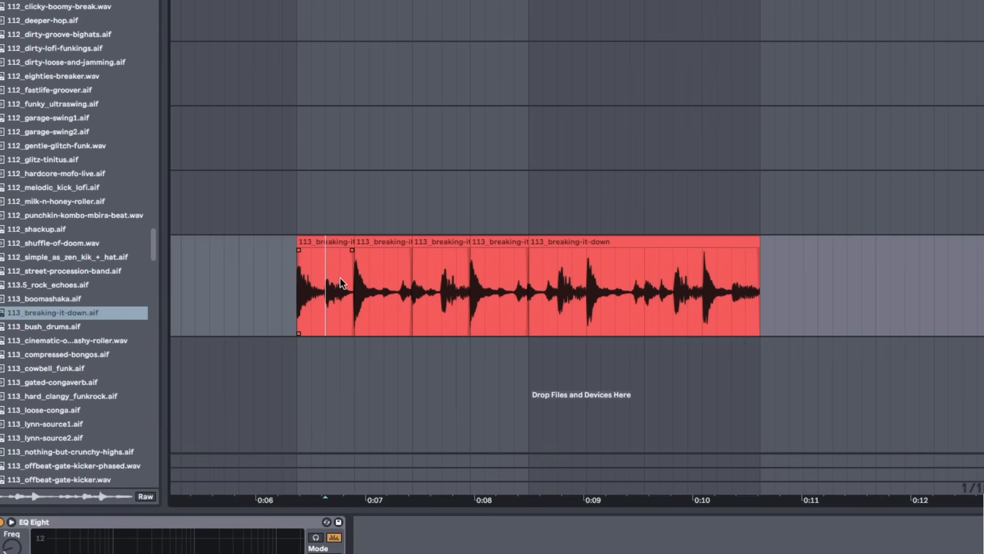
pyautogui.click(347, 244)
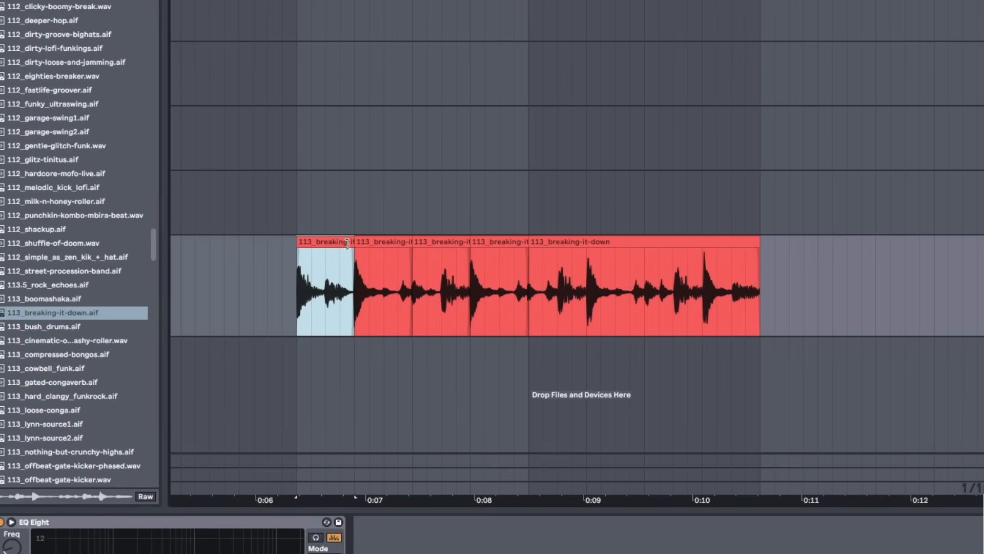
pyautogui.moveTo(347, 244)
pyautogui.mouseDown()
pyautogui.moveTo(934, 248)
pyautogui.moveTo(746, 259)
pyautogui.moveTo(773, 263)
pyautogui.moveTo(761, 268)
pyautogui.mouseUp()
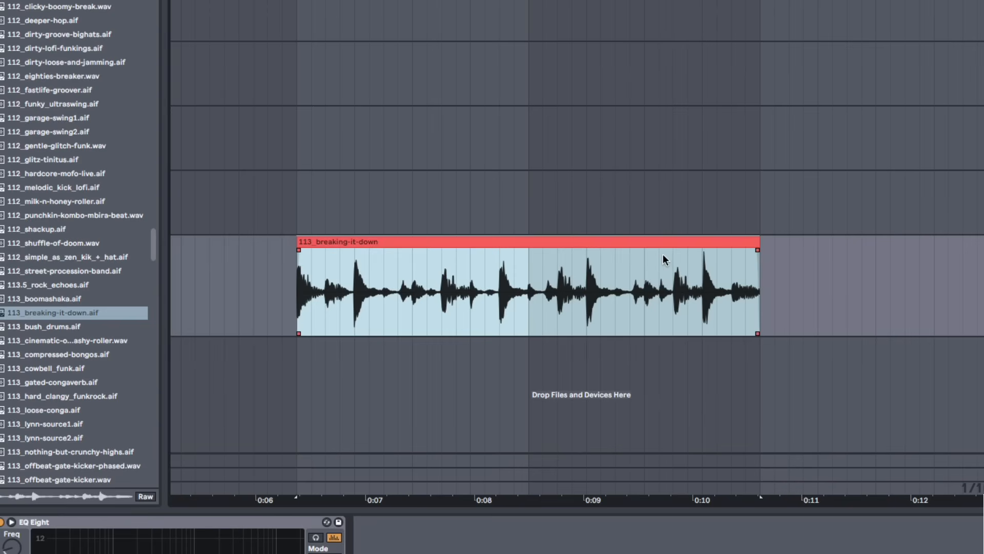
pyautogui.hotkey('ctrl', 'z')
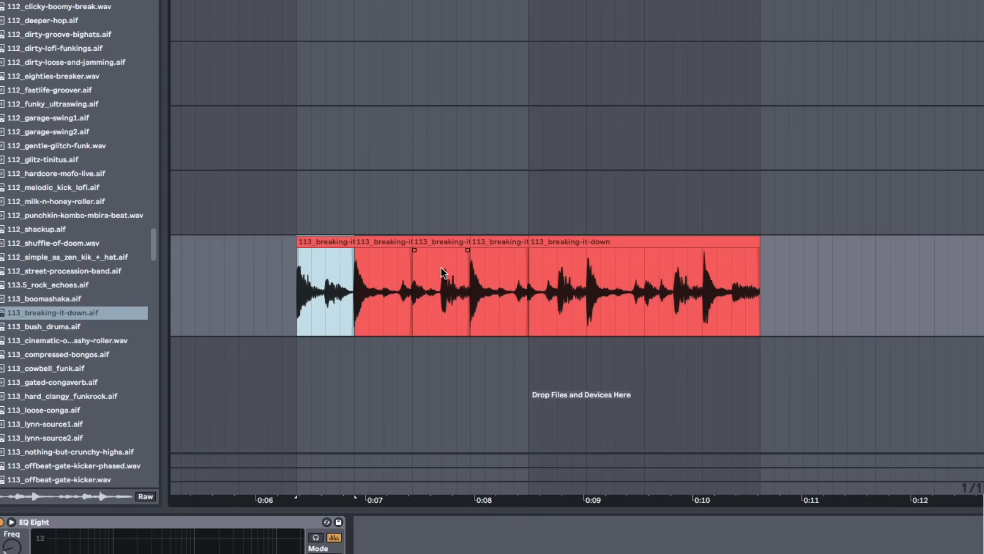
# Select the third slice and extend its end over the fourth slice, then undo the extension
pyautogui.click(441, 243)
pyautogui.click(495, 240)
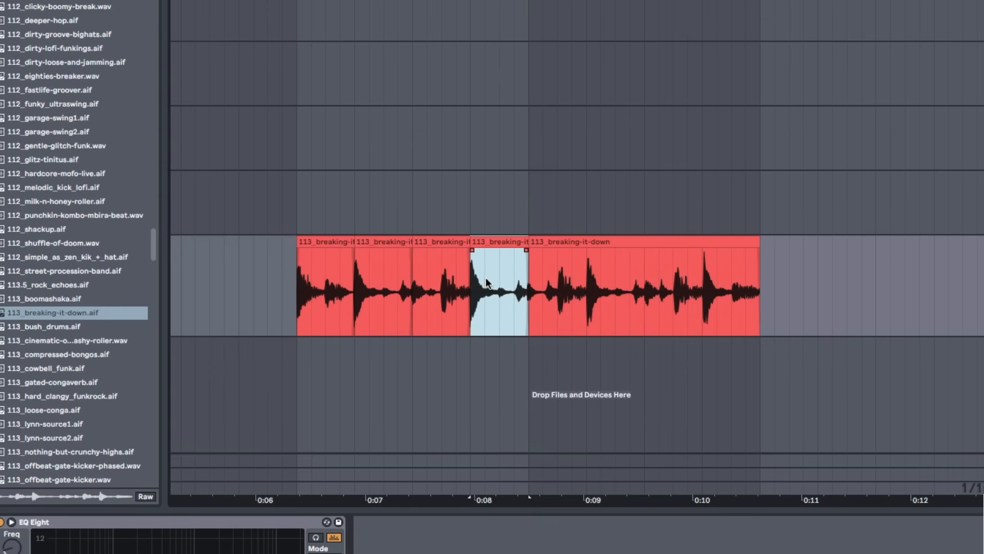
pyautogui.click(447, 242)
pyautogui.moveTo(468, 245); pyautogui.dragTo(529, 246)
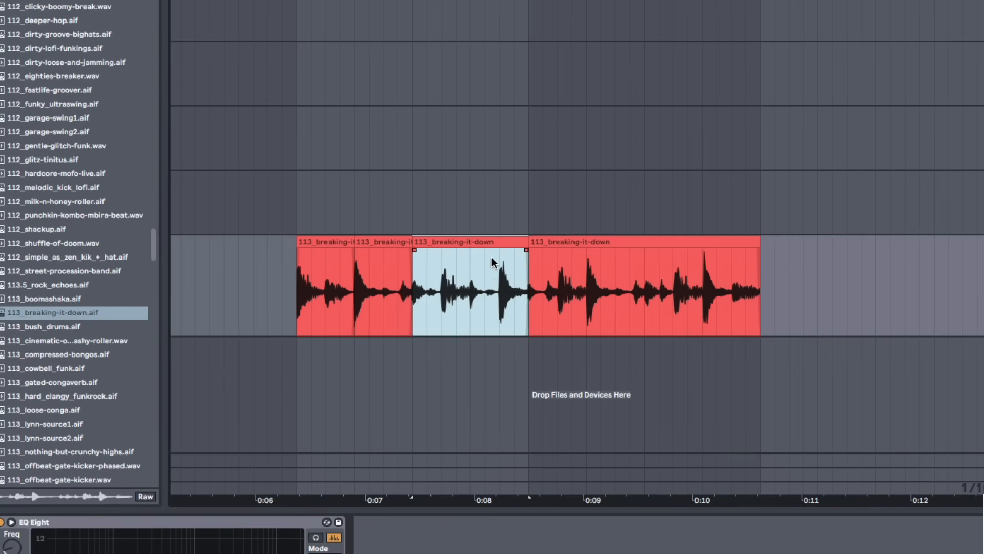
pyautogui.press('super+z')
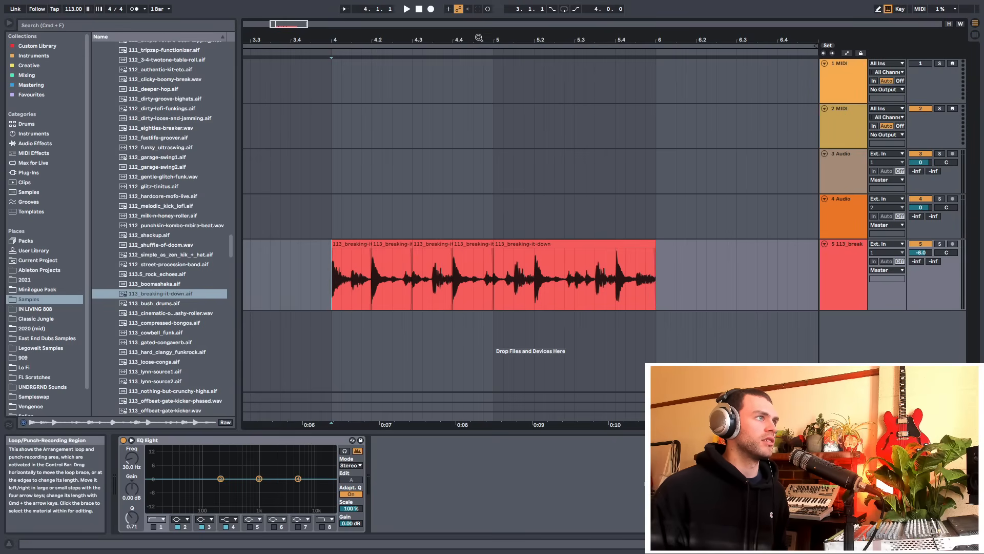
# Move the loop brace to span from bar 4 to bar 6, covering the clip
pyautogui.moveTo(480, 39); pyautogui.dragTo(480, 9)
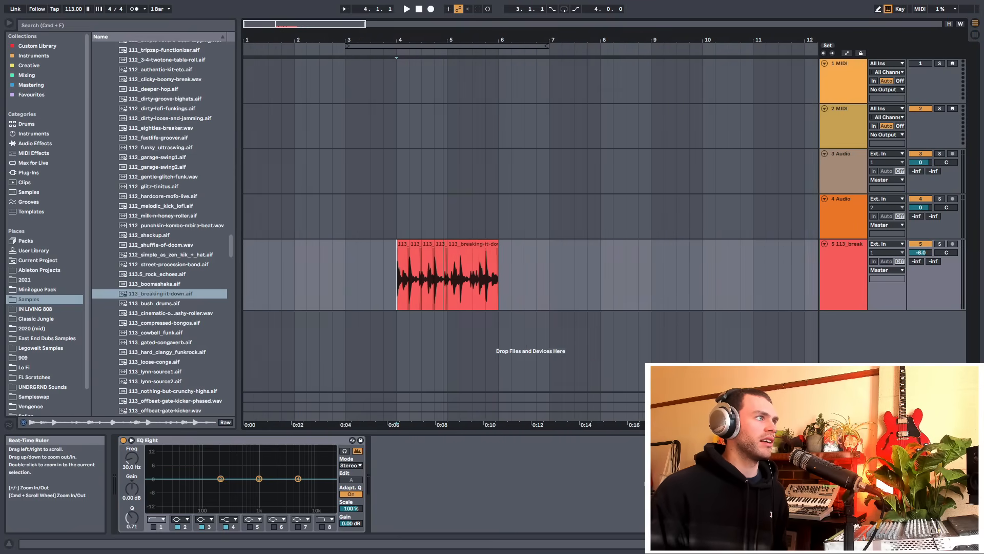
pyautogui.click(426, 46)
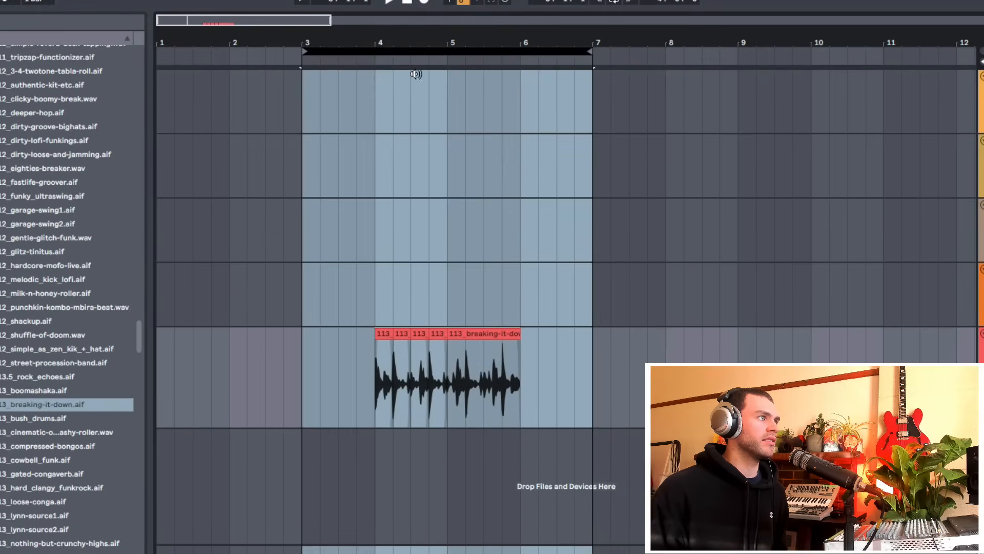
pyautogui.click(385, 215)
pyautogui.click(394, 51)
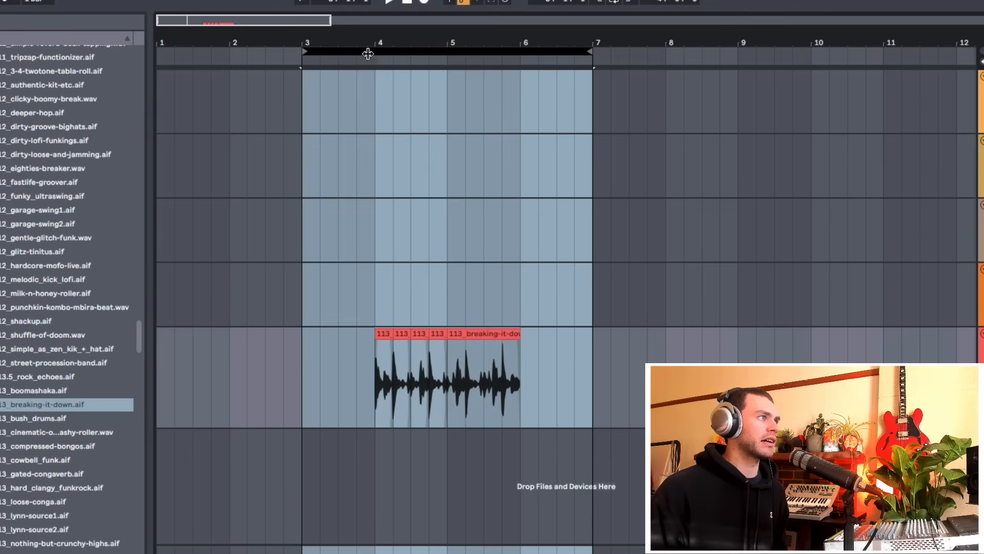
pyautogui.click(304, 51)
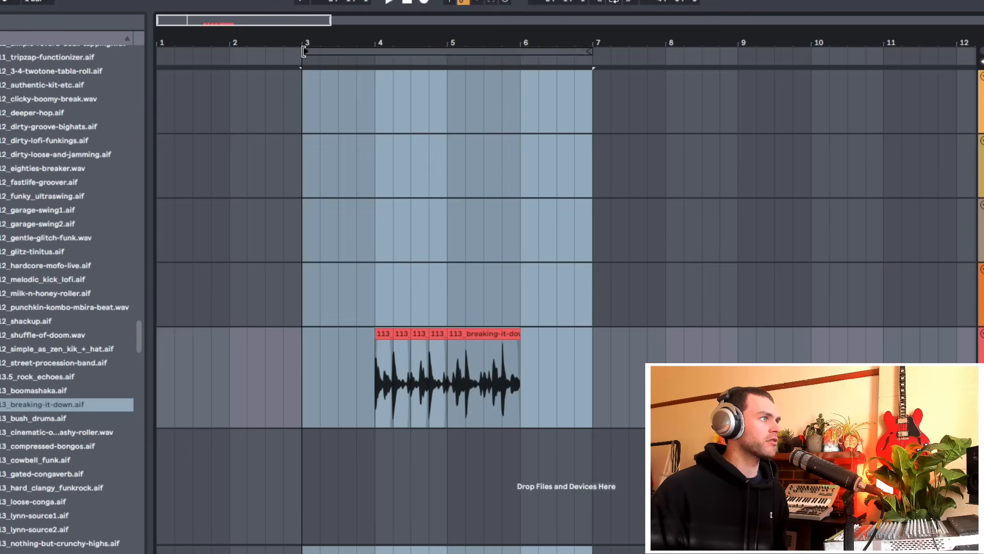
pyautogui.moveTo(304, 51); pyautogui.dragTo(375, 57)
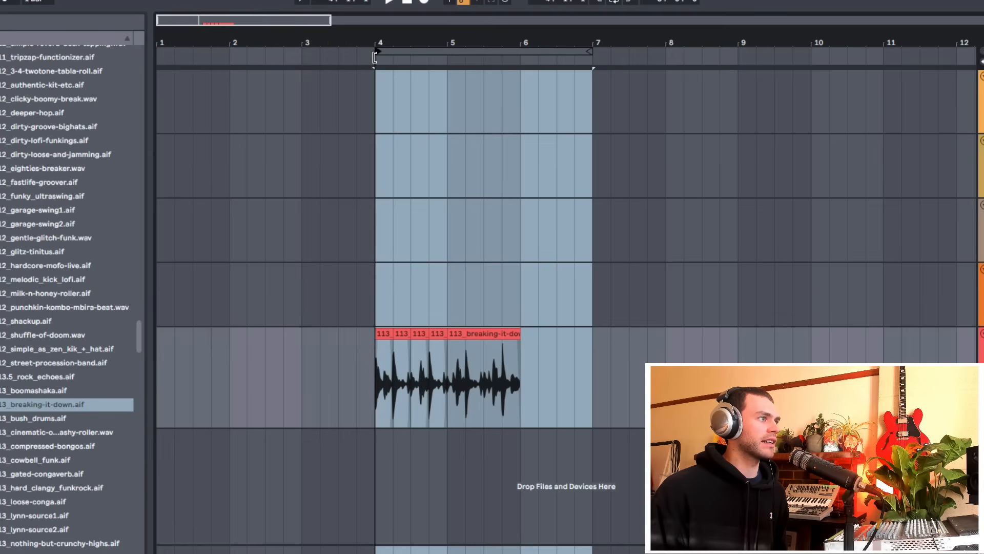
pyautogui.click(590, 51)
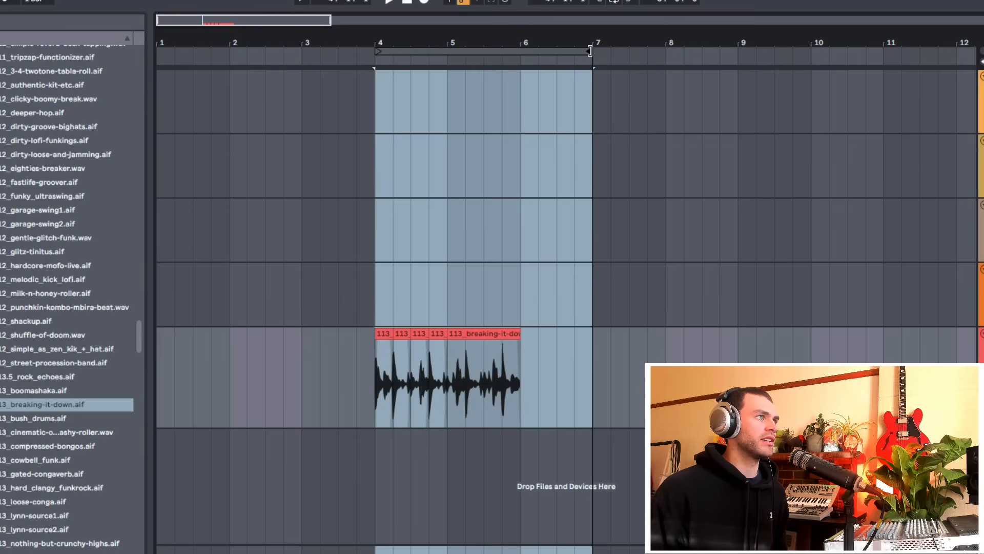
pyautogui.moveTo(589, 51); pyautogui.dragTo(519, 61)
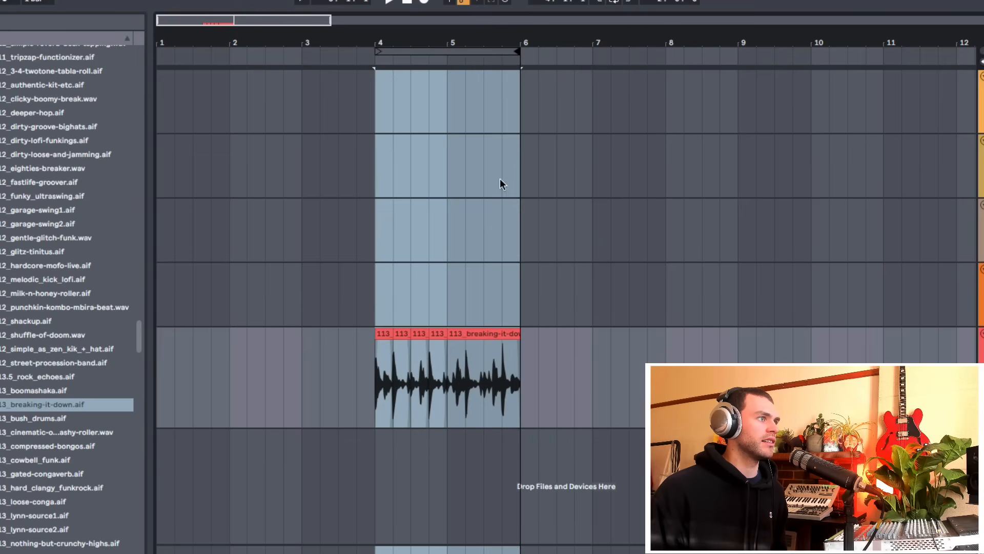
# Activate the loop for the region under the loop brace
pyautogui.click(502, 233)
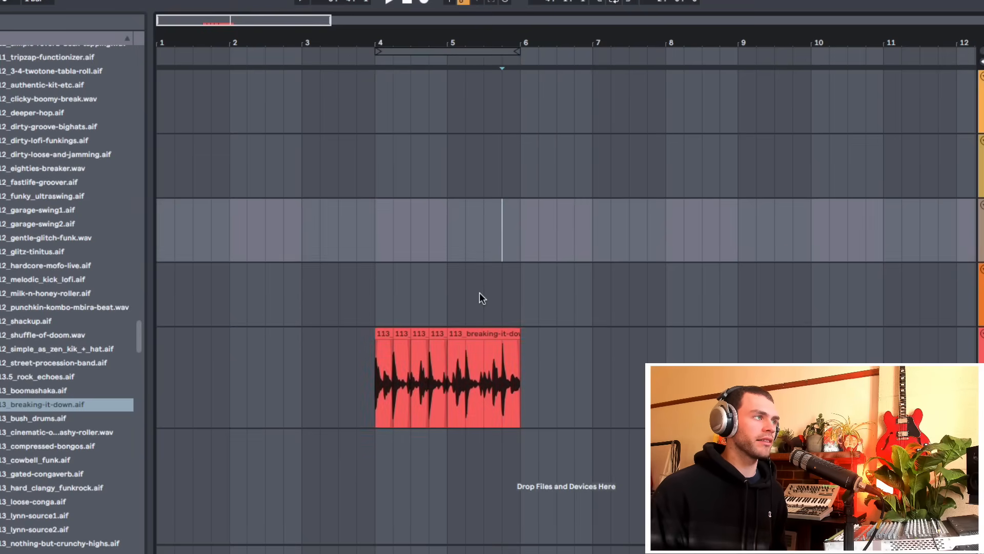
pyautogui.click(390, 136)
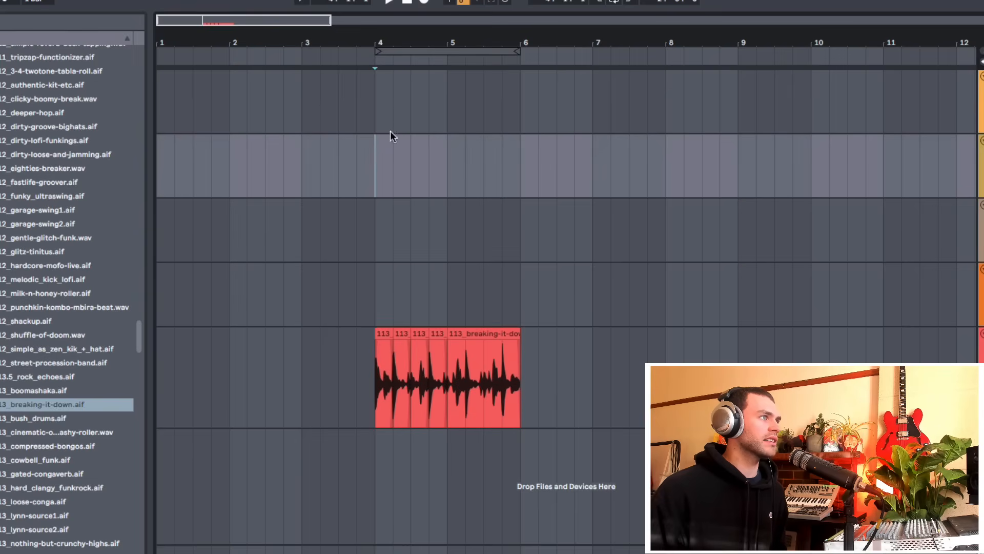
pyautogui.rightClick(413, 51)
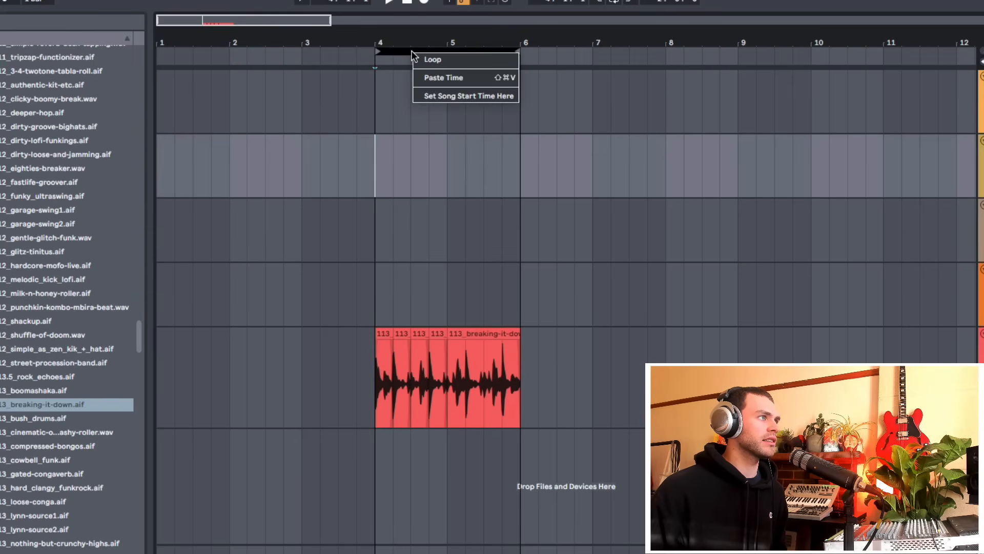
pyautogui.click(446, 60)
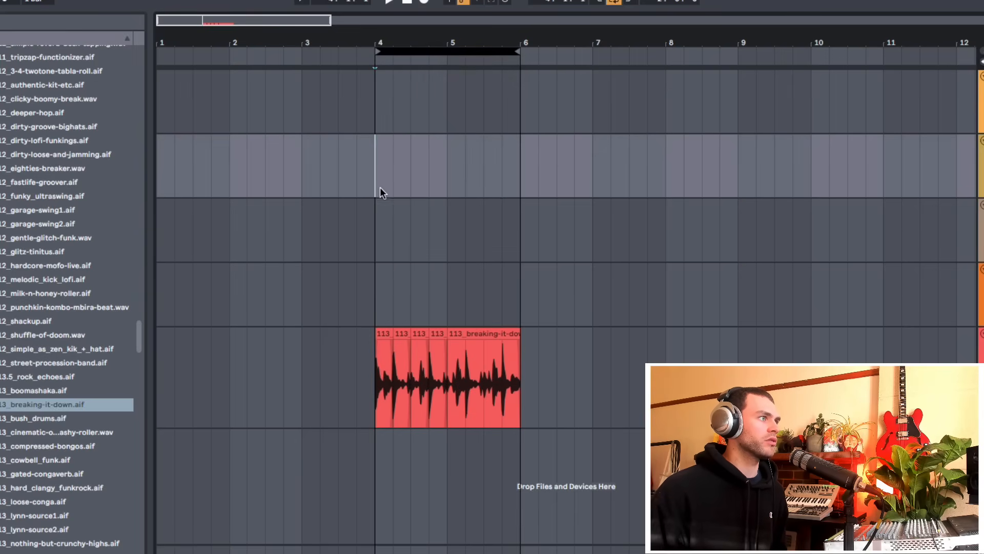
# Make a time selection from bar 4 to bar 6 and set the loop to that selection
pyautogui.moveTo(382, 307); pyautogui.dragTo(513, 308)
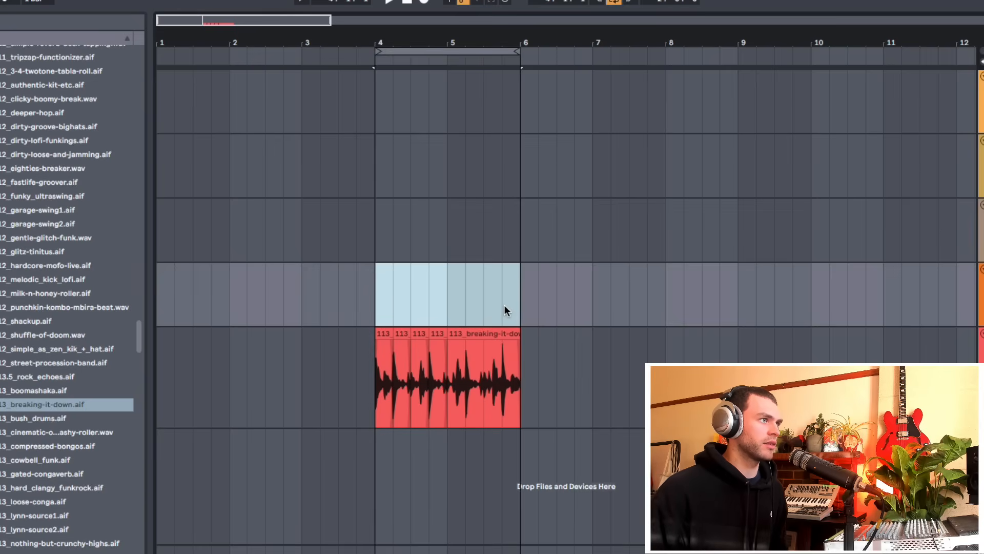
pyautogui.moveTo(568, 305); pyautogui.dragTo(726, 311)
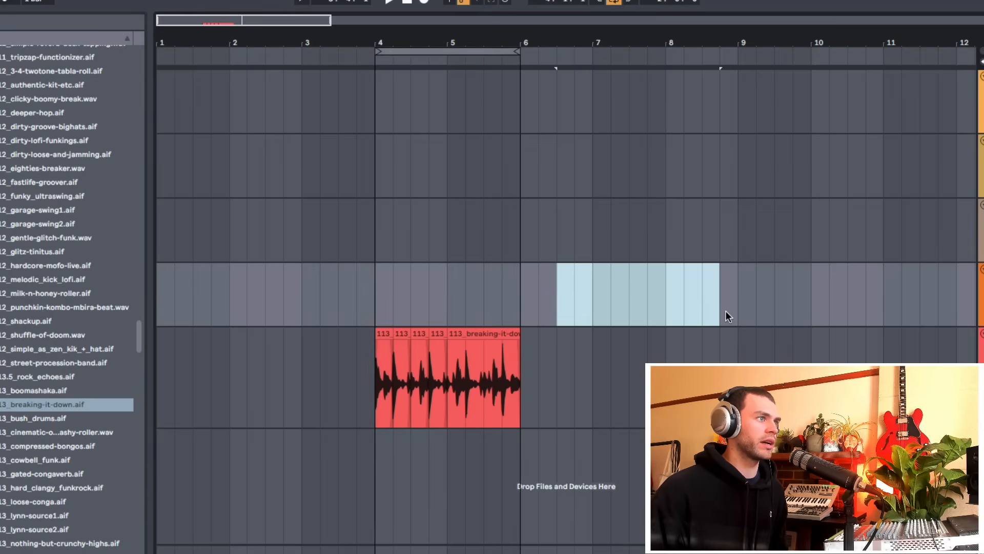
pyautogui.hotkey('ctrl', 'l')
pyautogui.moveTo(375, 308); pyautogui.dragTo(516, 311)
pyautogui.hotkey('ctrl', 'l')
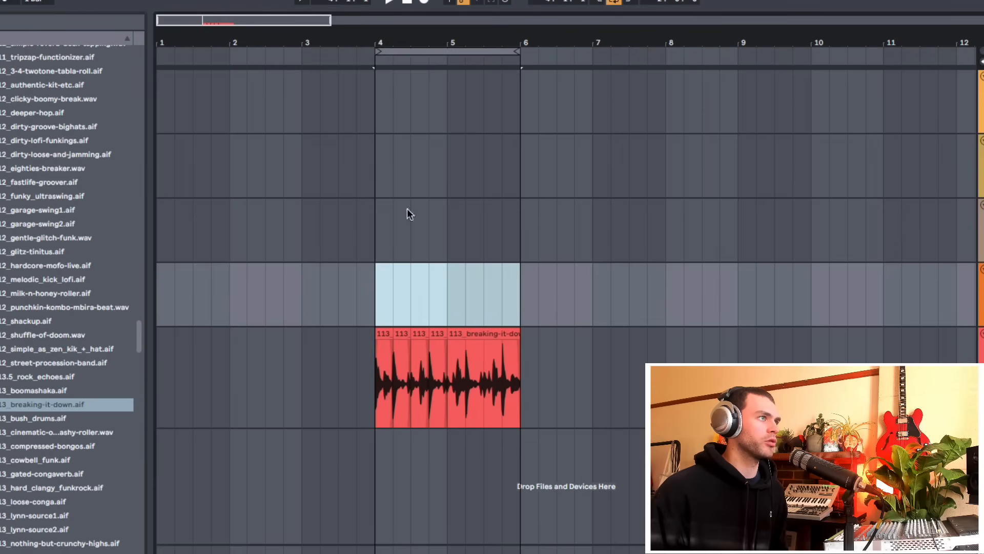
# Play the looped clip from bar 4
pyautogui.click(418, 45)
pyautogui.press('space')
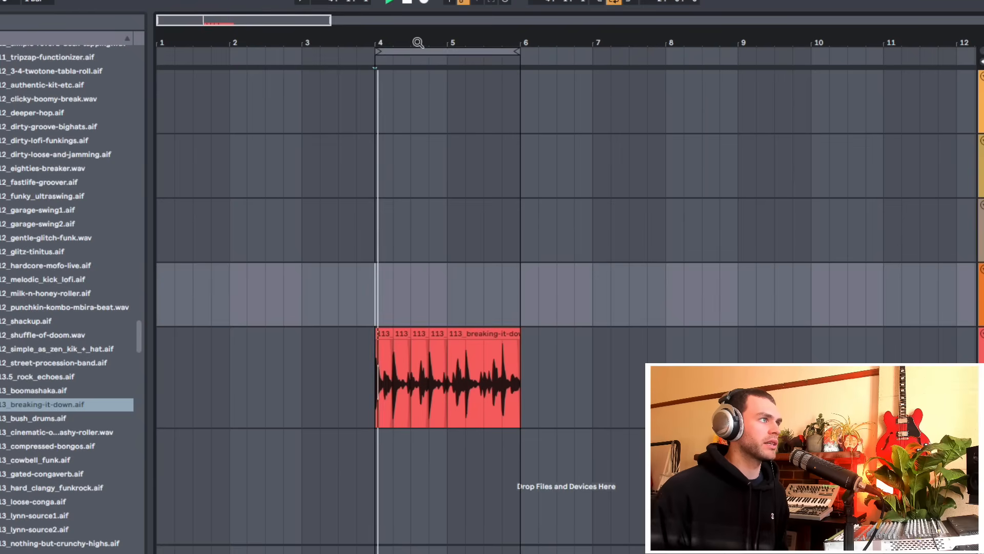
pyautogui.moveTo(417, 45)
pyautogui.mouseDown()
pyautogui.moveTo(418, 69)
pyautogui.moveTo(443, 47)
pyautogui.mouseUp()
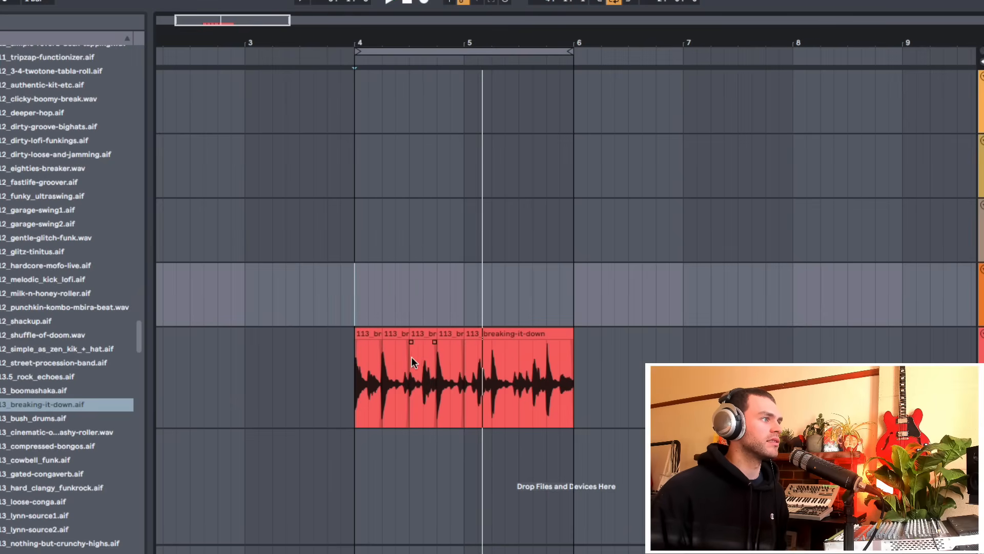
# Move the clip's first slice to just after bar 5
pyautogui.click(369, 336)
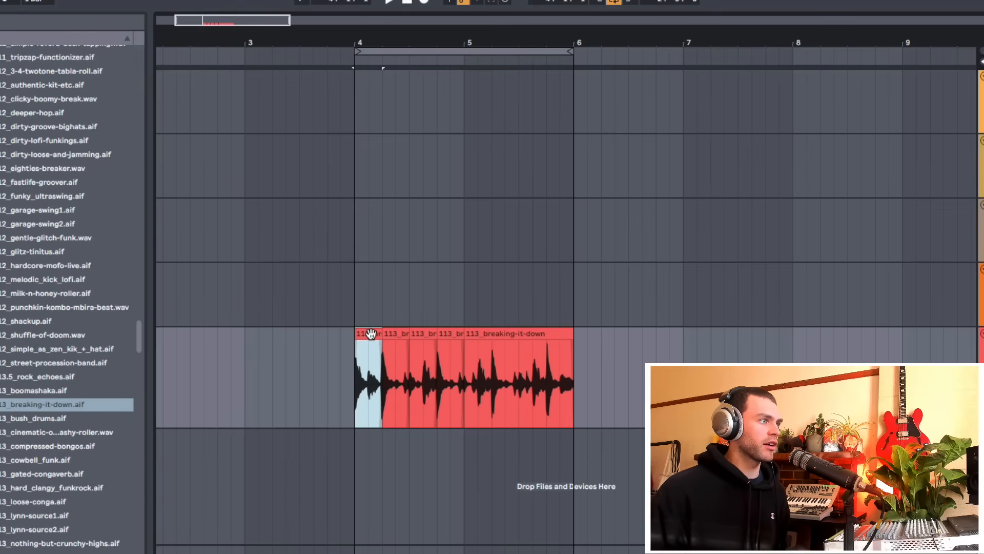
pyautogui.moveTo(370, 334); pyautogui.dragTo(469, 340)
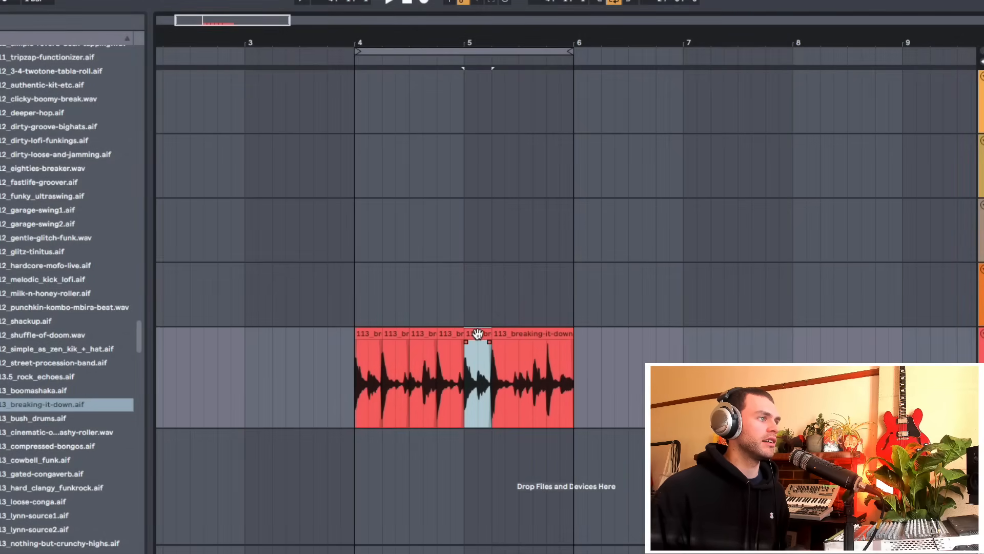
# Try dragging slices to the area before bar 4 and selecting it
pyautogui.moveTo(371, 335); pyautogui.dragTo(283, 335)
pyautogui.moveTo(334, 371); pyautogui.dragTo(171, 389)
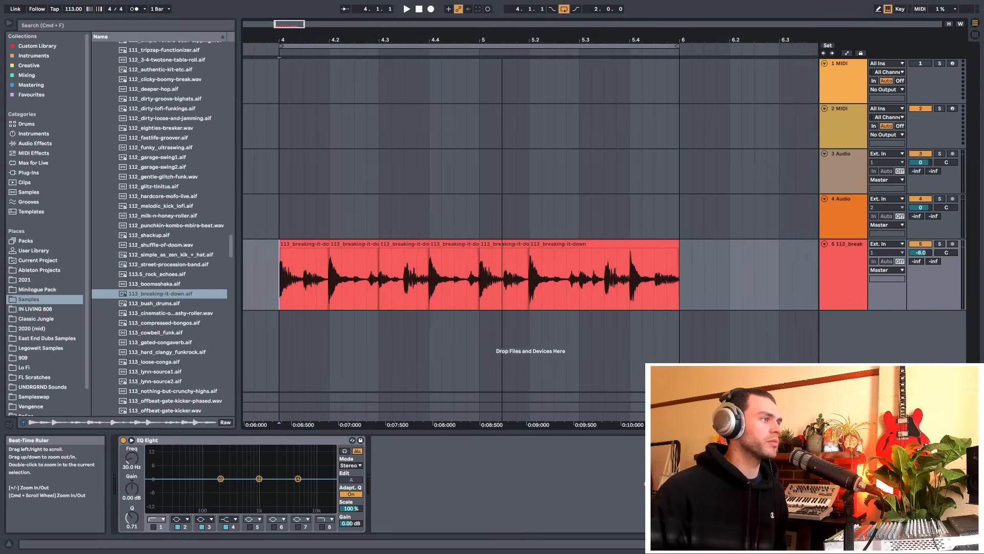
# Zoom in on the clip's start and adjust its fade-in with the fade handle
pyautogui.moveTo(478, 39); pyautogui.dragTo(513, 38)
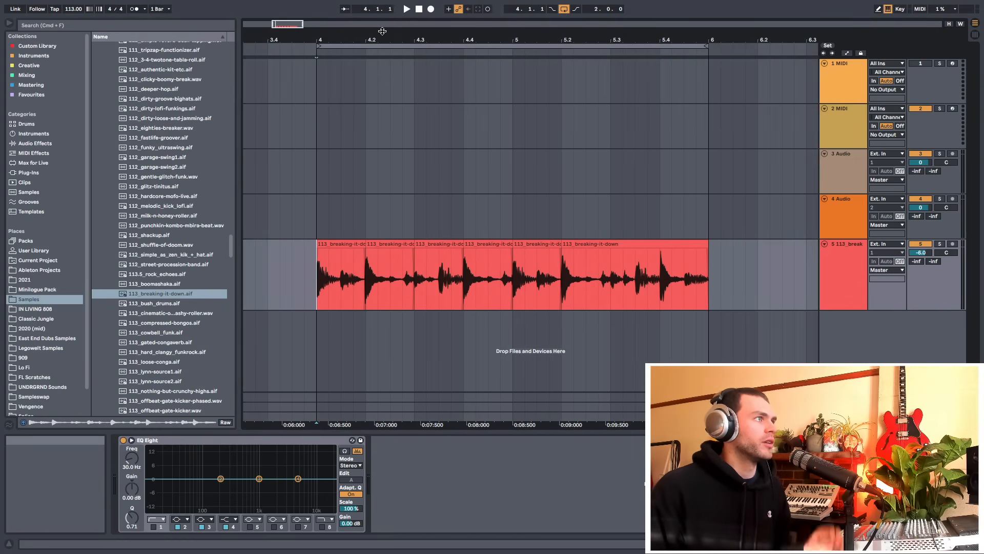
pyautogui.moveTo(402, 40); pyautogui.dragTo(402, 108)
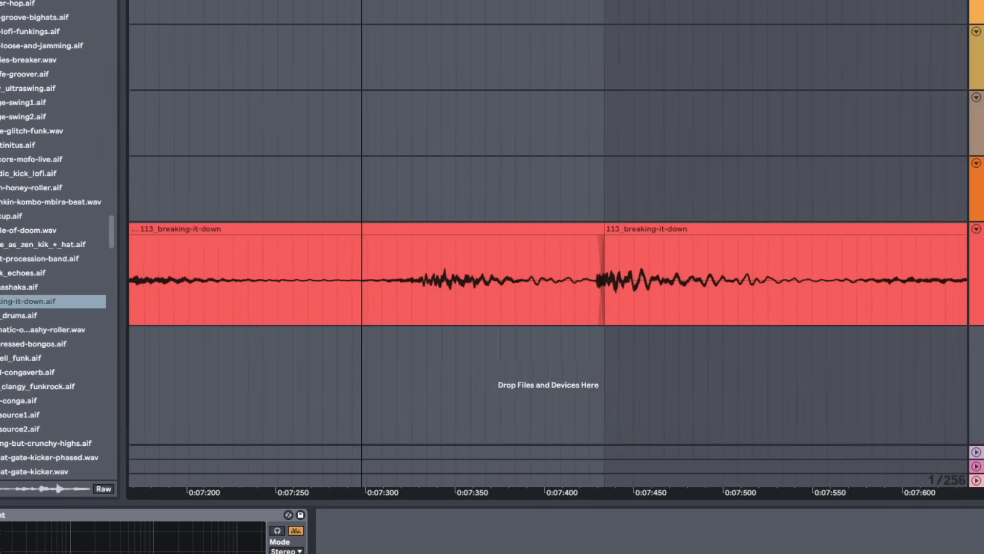
pyautogui.moveTo(403, 223); pyautogui.dragTo(275, 211)
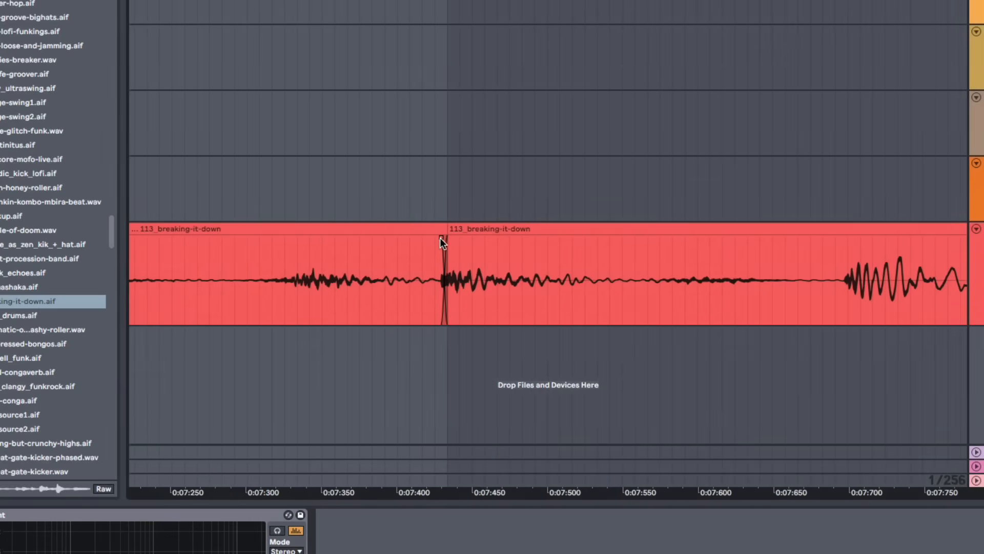
pyautogui.moveTo(441, 237); pyautogui.dragTo(746, 153)
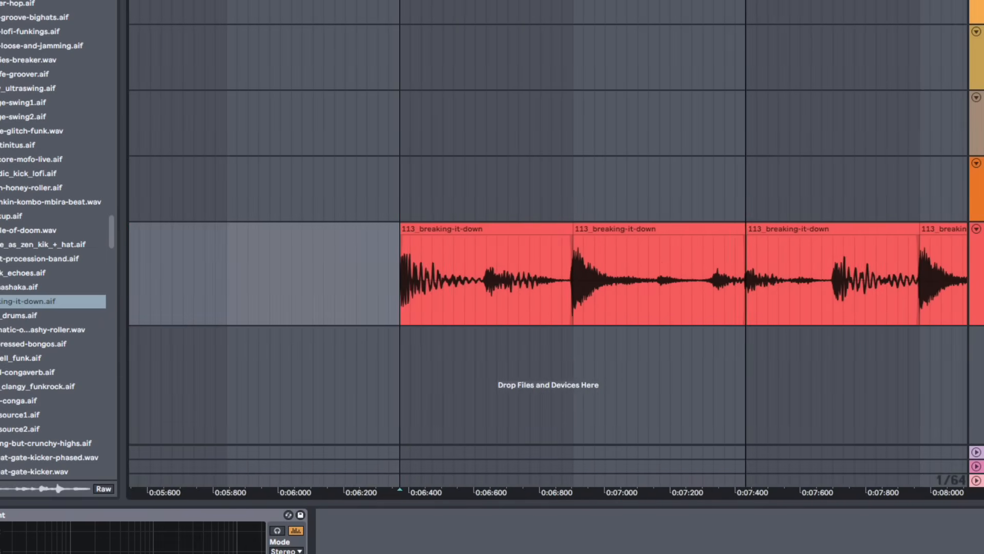
pyautogui.moveTo(408, 154); pyautogui.dragTo(460, 253)
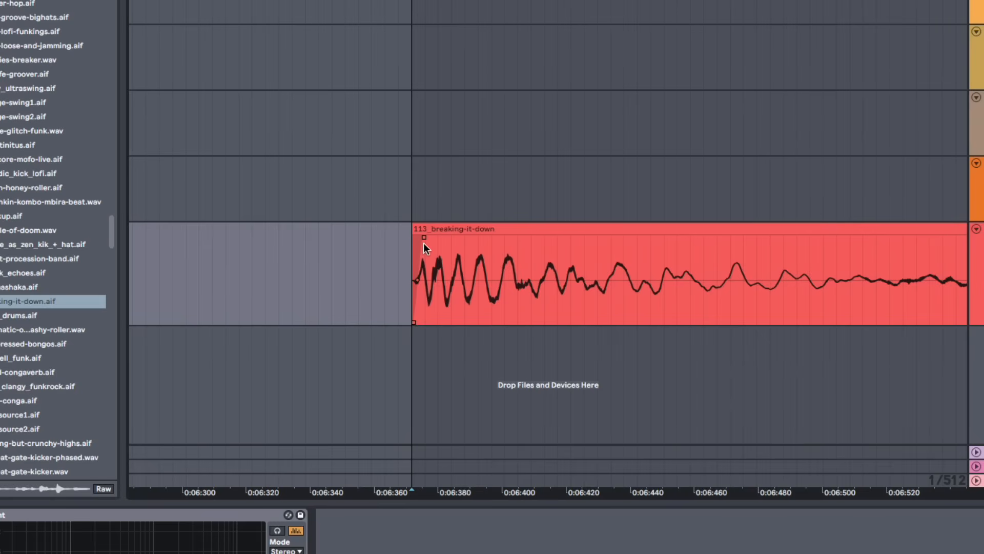
pyautogui.moveTo(422, 238); pyautogui.dragTo(857, 236)
pyautogui.moveTo(782, 2); pyautogui.dragTo(382, 1)
pyautogui.moveTo(392, 237); pyautogui.dragTo(256, 235)
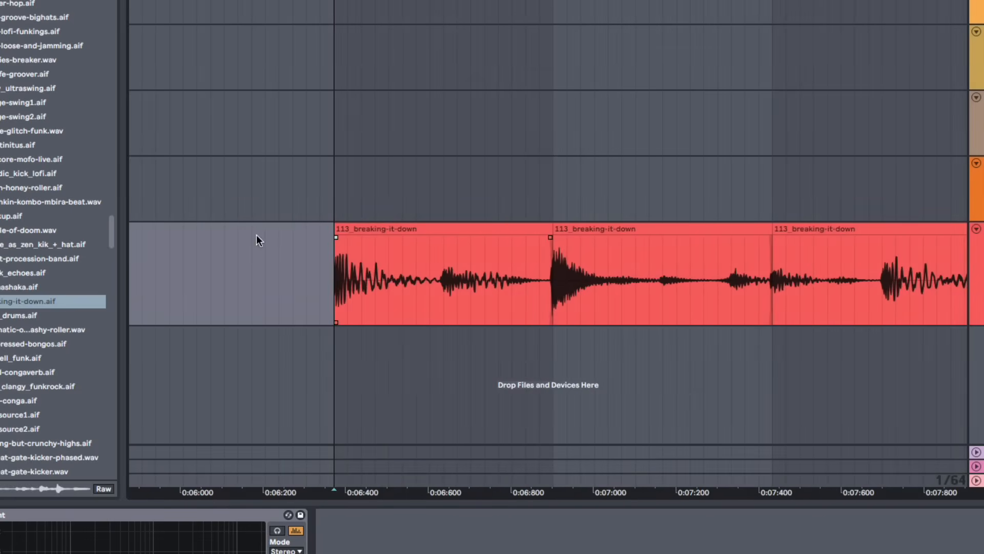
# Shape the fade-out at the clip's end and the crossfade at the slice boundary near 0:09:000
pyautogui.moveTo(635, 1); pyautogui.dragTo(659, 2)
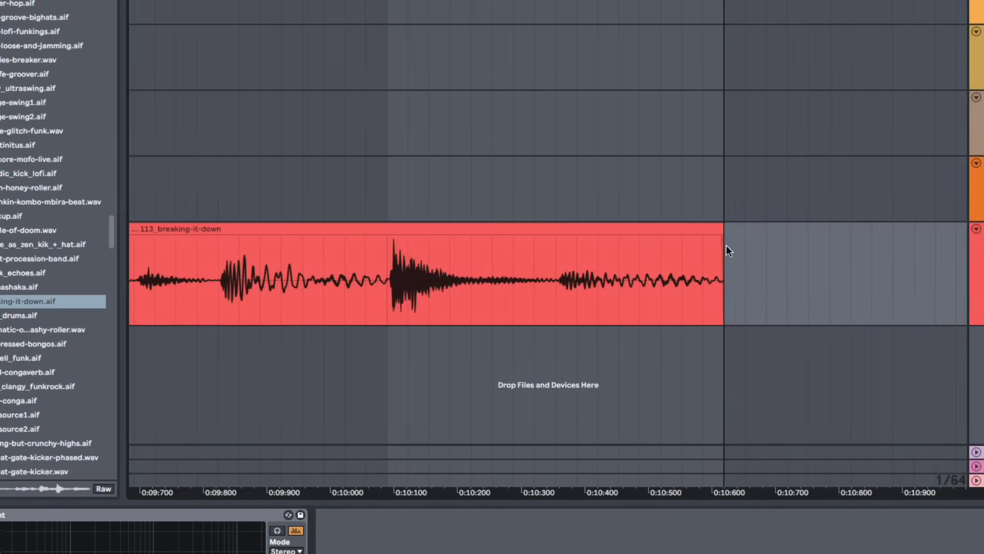
pyautogui.moveTo(720, 237); pyautogui.dragTo(690, 265)
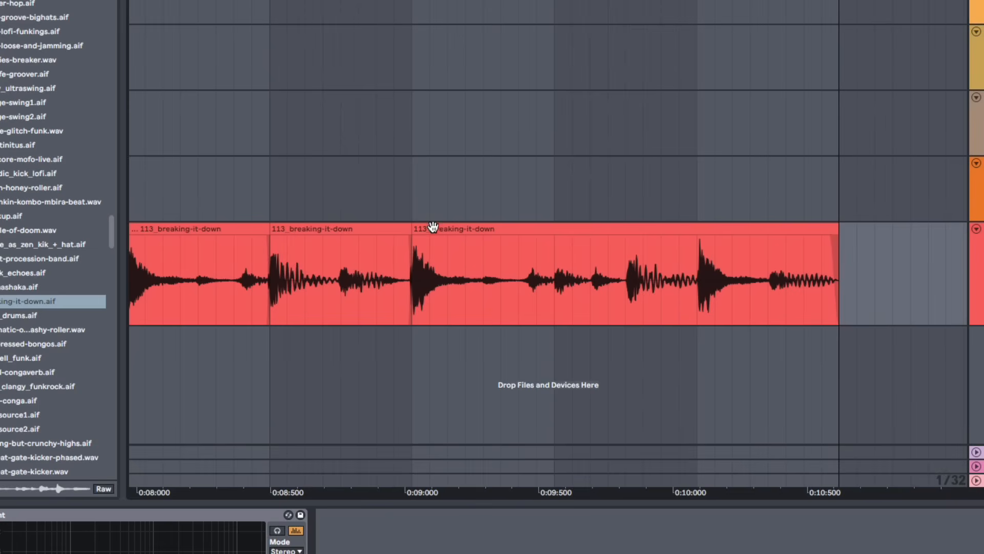
pyautogui.moveTo(432, 227)
pyautogui.mouseDown()
pyautogui.moveTo(471, 225)
pyautogui.moveTo(434, 228)
pyautogui.mouseUp()
pyautogui.scroll(10, 396, 276)
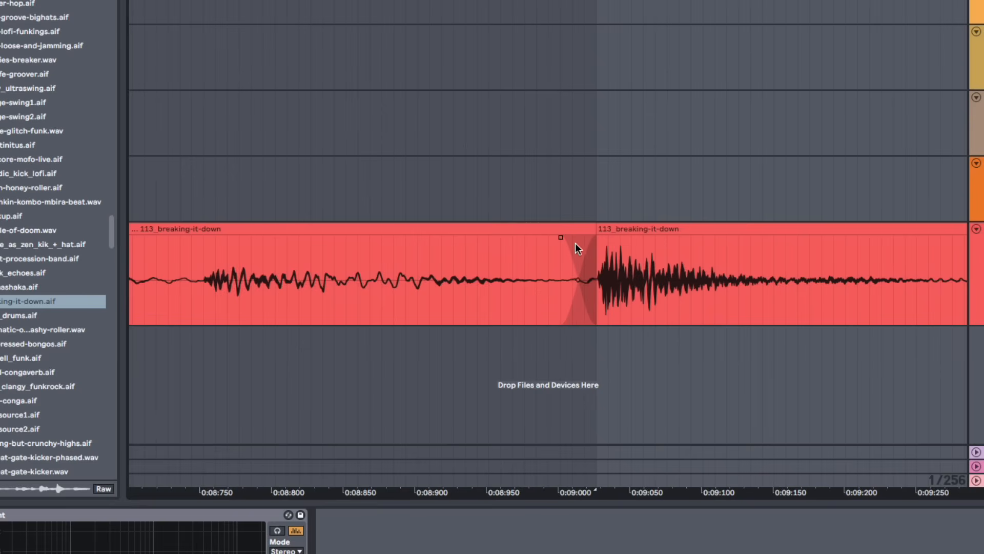
pyautogui.moveTo(559, 237)
pyautogui.mouseDown()
pyautogui.moveTo(588, 238)
pyautogui.moveTo(556, 247)
pyautogui.mouseUp()
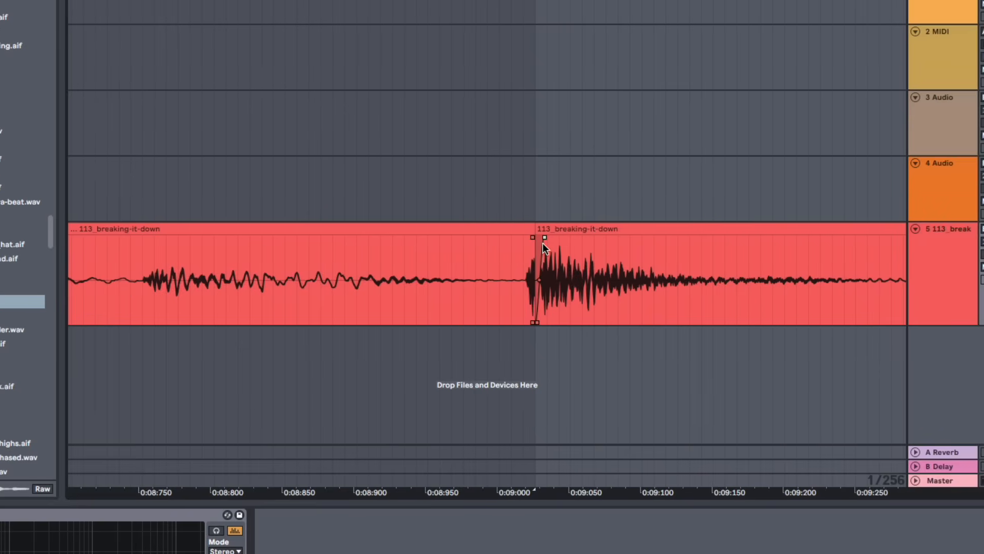
pyautogui.moveTo(543, 243); pyautogui.dragTo(496, 241)
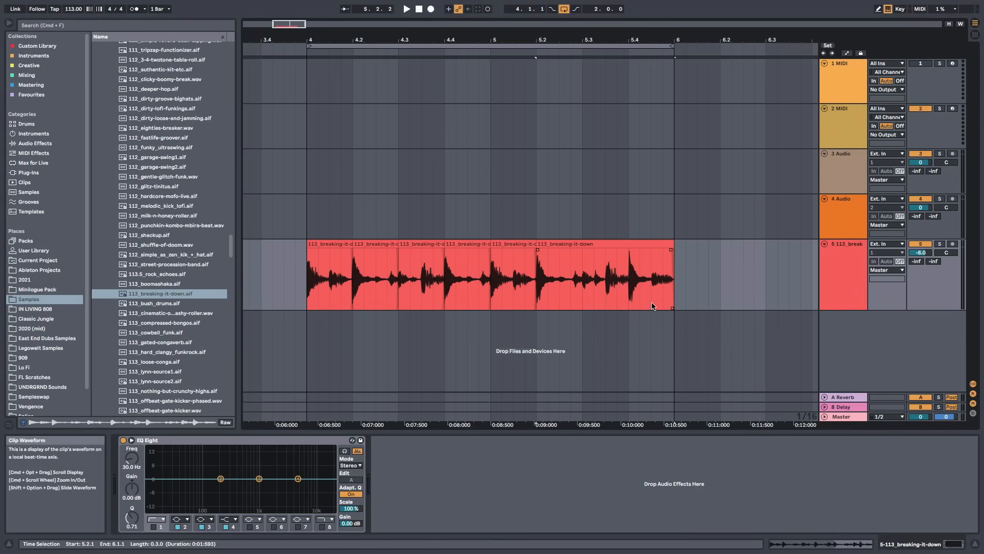
# Split off the clip's tail from 5.4.3 to bar 6 as a separate slice
pyautogui.moveTo(652, 306); pyautogui.dragTo(672, 303)
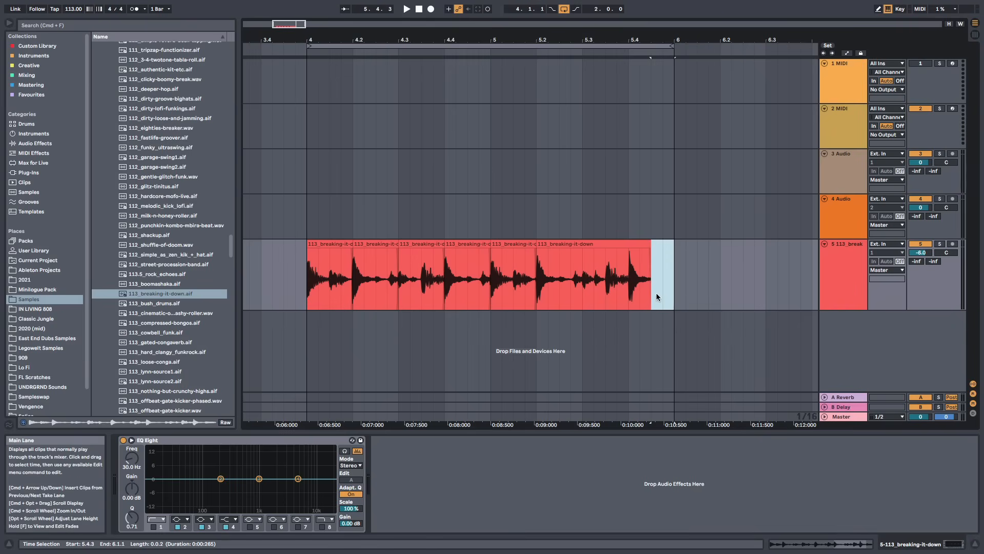
pyautogui.press('Delete')
pyautogui.press('super+z')
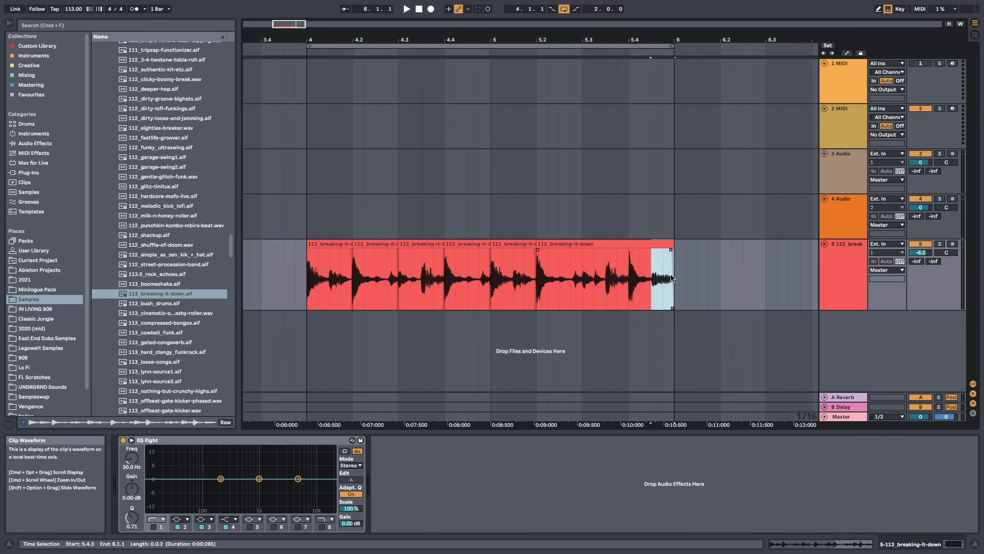
pyautogui.press('super+e')
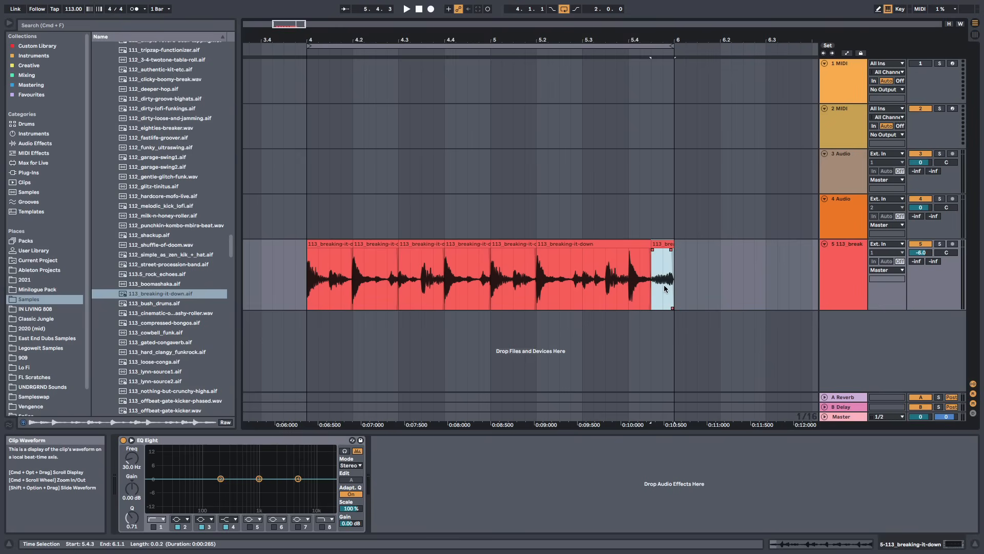
# Open the first slice of the clip in the clip detail view
pyautogui.doubleClick(324, 244)
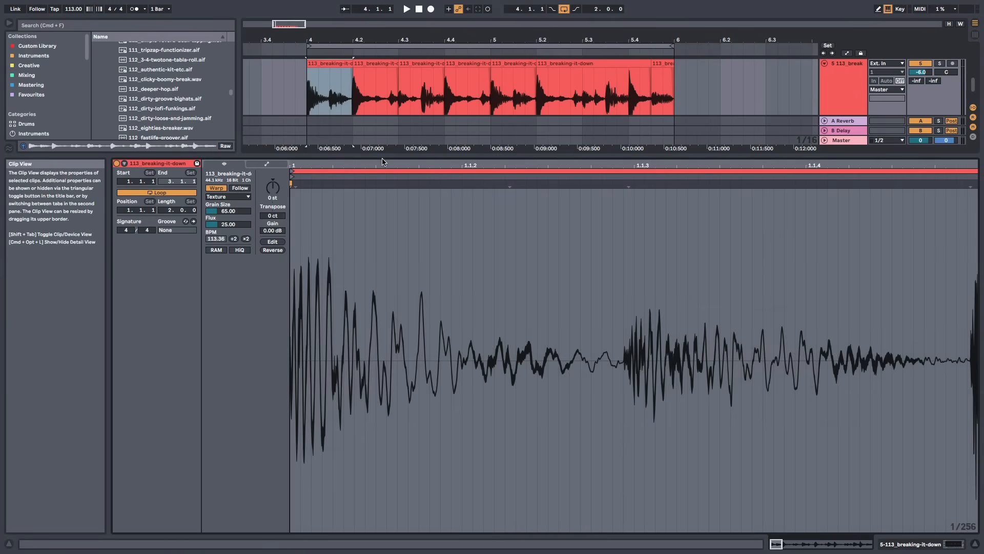
pyautogui.moveTo(391, 159); pyautogui.dragTo(375, 284)
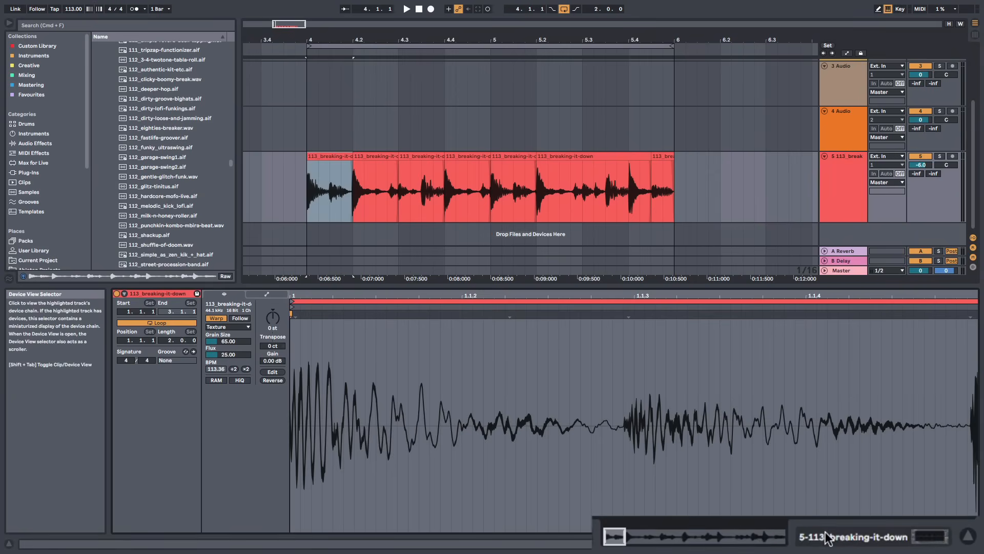
pyautogui.click(859, 542)
pyautogui.click(811, 541)
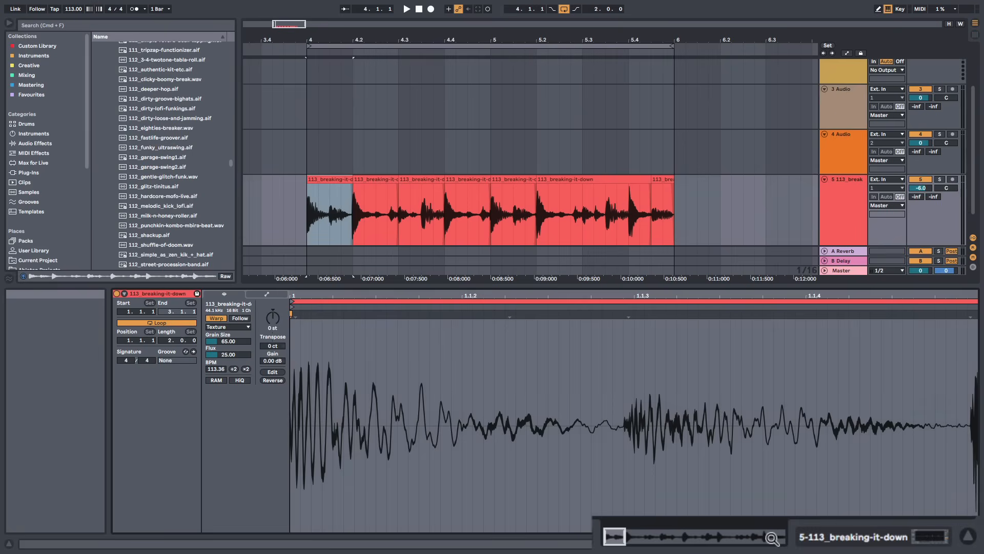
pyautogui.click(817, 545)
pyautogui.click(820, 545)
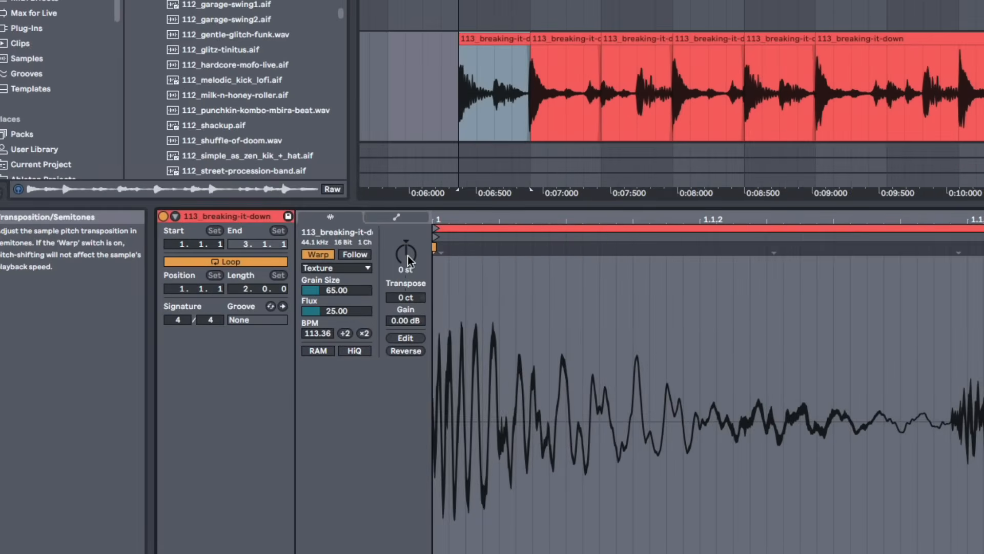
# Try adjusting the first slice's transpose and gain, then reset the gain
pyautogui.moveTo(407, 255); pyautogui.dragTo(408, 250)
pyautogui.moveTo(406, 255); pyautogui.dragTo(406, 177)
pyautogui.moveTo(405, 254); pyautogui.dragTo(405, 238)
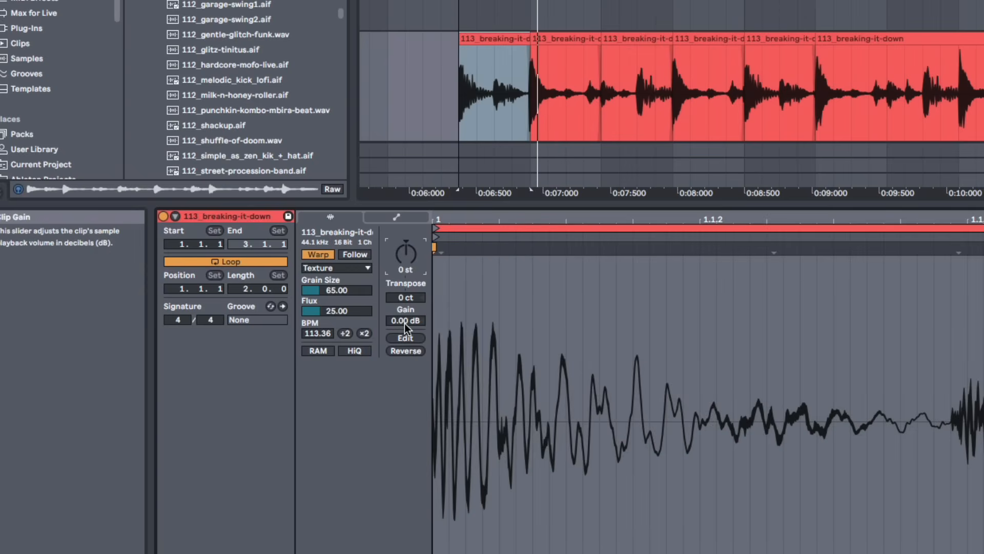
pyautogui.moveTo(408, 320)
pyautogui.mouseDown()
pyautogui.moveTo(407, 351)
pyautogui.moveTo(408, 333)
pyautogui.mouseUp()
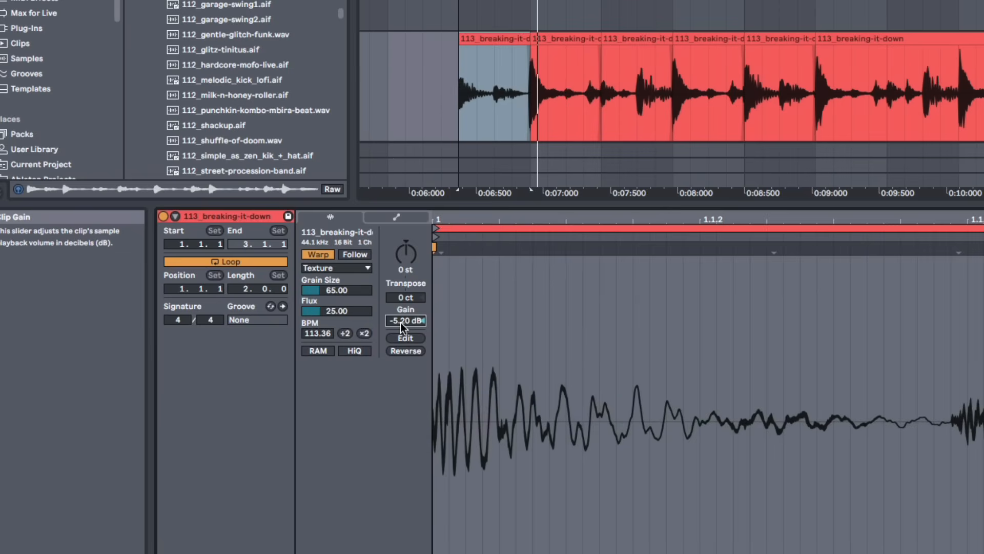
pyautogui.doubleClick(401, 322)
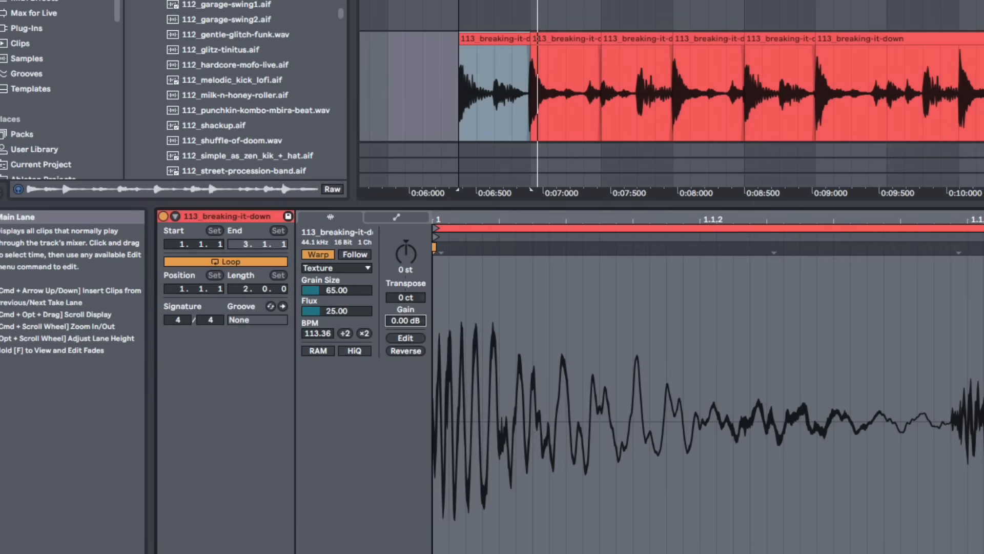
# Move the first slice earlier to about the 0:04 mark and adjust its end
pyautogui.moveTo(838, 2)
pyautogui.mouseDown()
pyautogui.moveTo(778, 0)
pyautogui.moveTo(839, 5)
pyautogui.mouseUp()
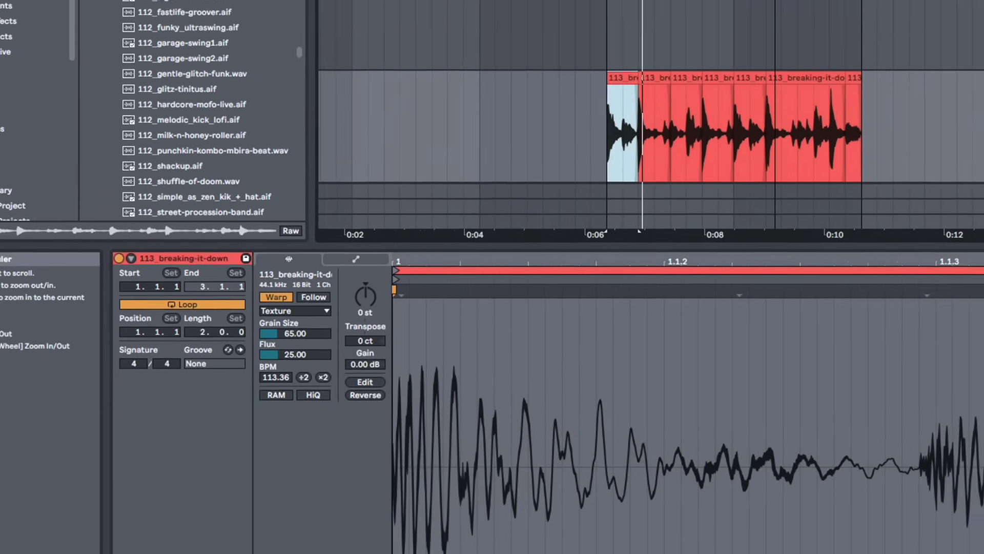
pyautogui.moveTo(688, 41); pyautogui.dragTo(586, 48)
pyautogui.moveTo(500, 143); pyautogui.dragTo(485, 139)
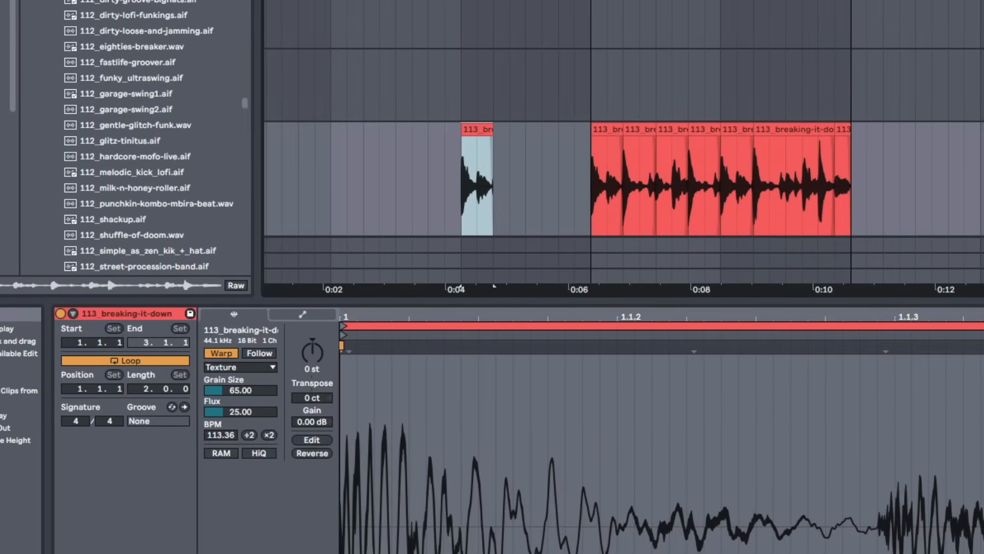
pyautogui.moveTo(485, 1); pyautogui.dragTo(559, 5)
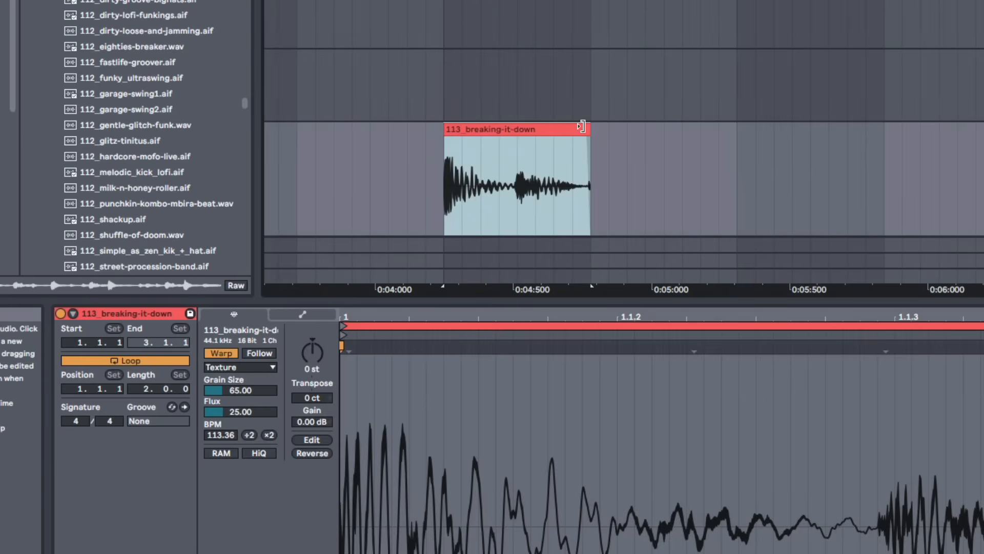
pyautogui.moveTo(580, 126); pyautogui.dragTo(591, 157)
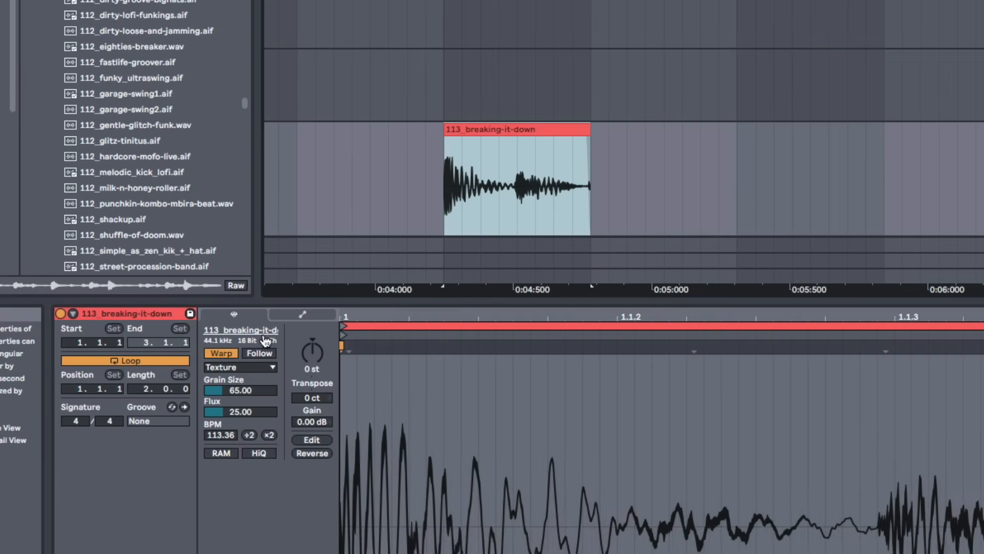
# Toggle warping off and back on for the moved slice and review its warp modes
pyautogui.click(221, 353)
pyautogui.click(221, 353)
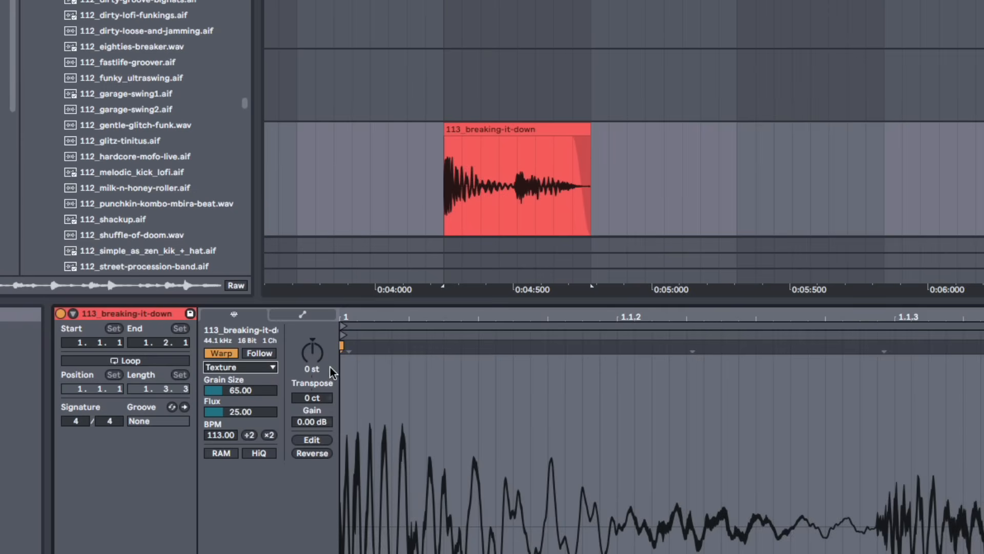
pyautogui.click(265, 367)
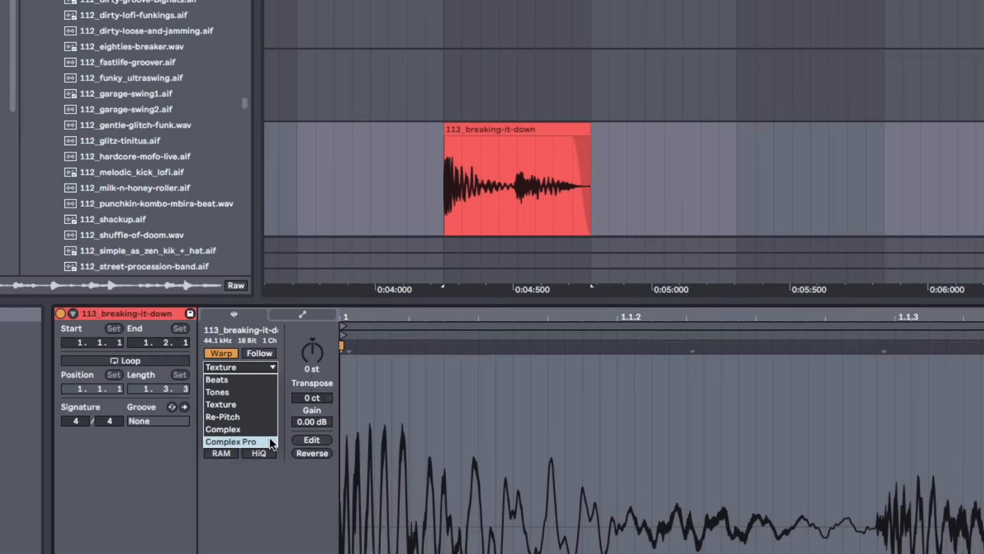
pyautogui.click(272, 367)
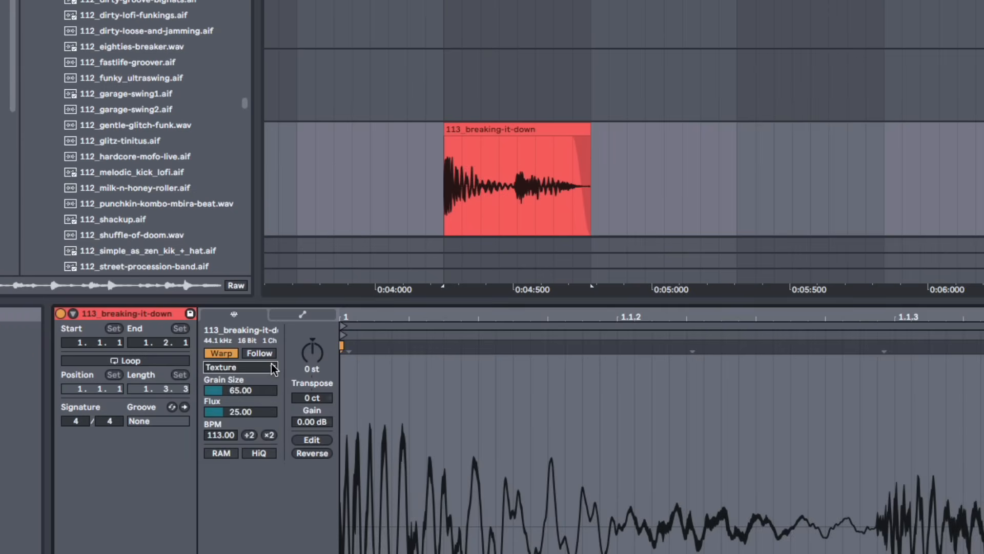
# Turn on Loop for the moved slice and lengthen its end so it repeats
pyautogui.click(153, 362)
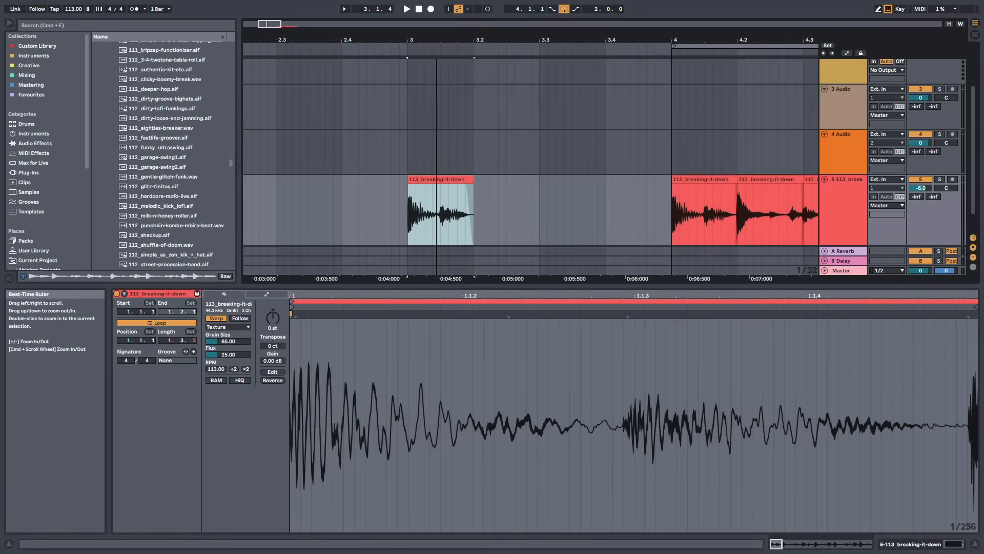
pyautogui.moveTo(436, 40); pyautogui.dragTo(437, 38)
pyautogui.moveTo(470, 179); pyautogui.dragTo(494, 179)
pyautogui.moveTo(547, 292); pyautogui.dragTo(548, 216)
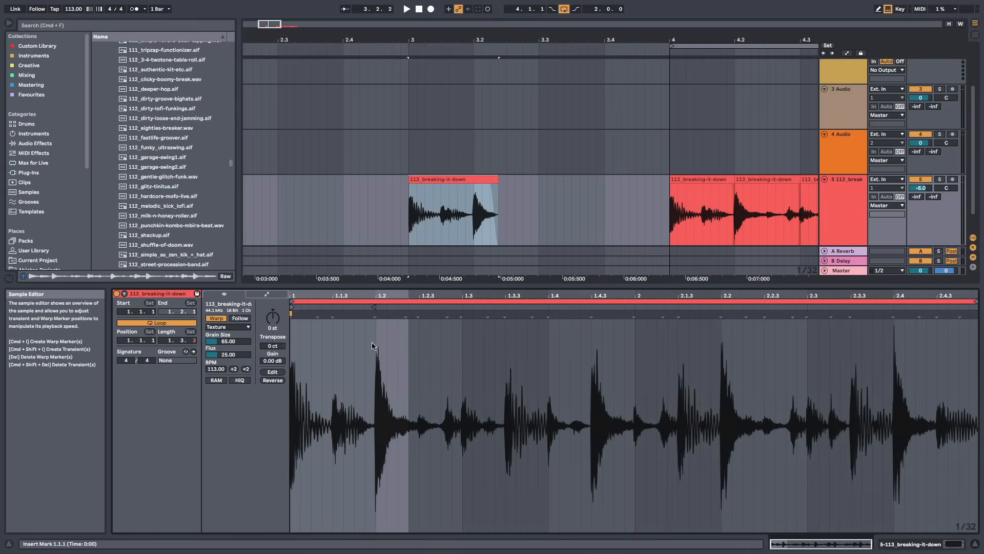
# Shorten the looped slice's end slightly
pyautogui.moveTo(367, 40); pyautogui.dragTo(367, 57)
pyautogui.moveTo(391, 295); pyautogui.dragTo(359, 267)
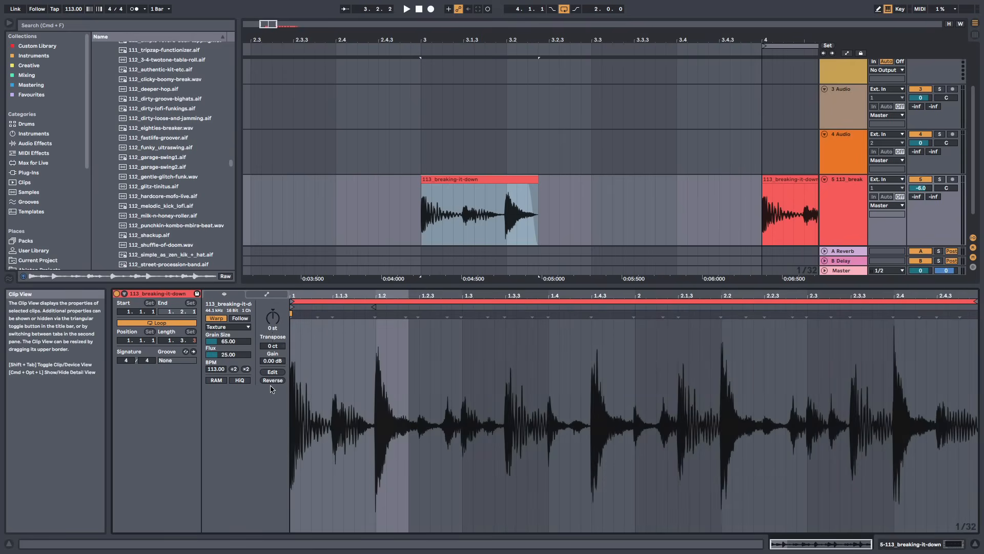
pyautogui.click(535, 178)
pyautogui.moveTo(536, 179)
pyautogui.mouseDown()
pyautogui.moveTo(593, 178)
pyautogui.moveTo(517, 179)
pyautogui.mouseUp()
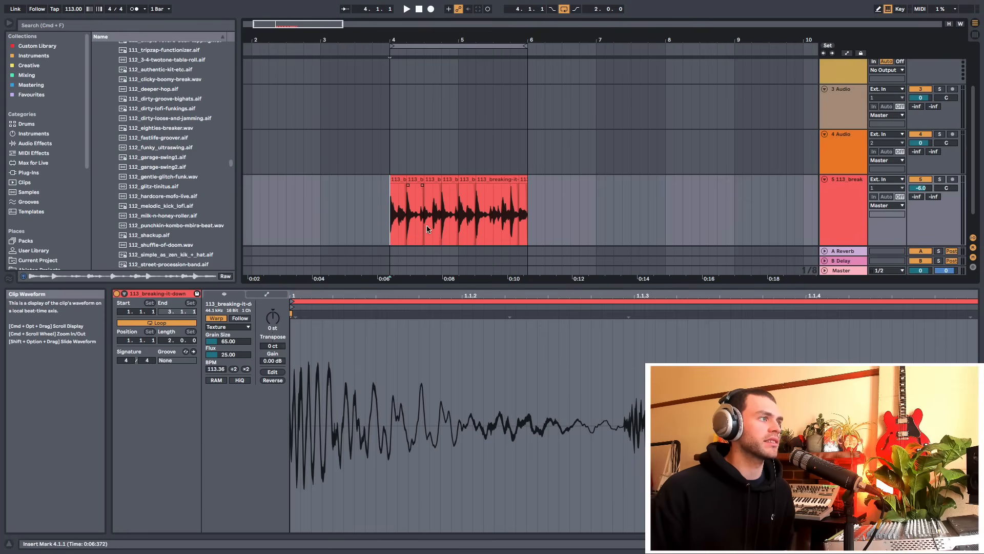
# Try duplicating the sliced clip across bars 4 to 6 twice, then undo both duplications
pyautogui.scroll(-1, 390, 230)
pyautogui.moveTo(389, 230); pyautogui.dragTo(528, 228)
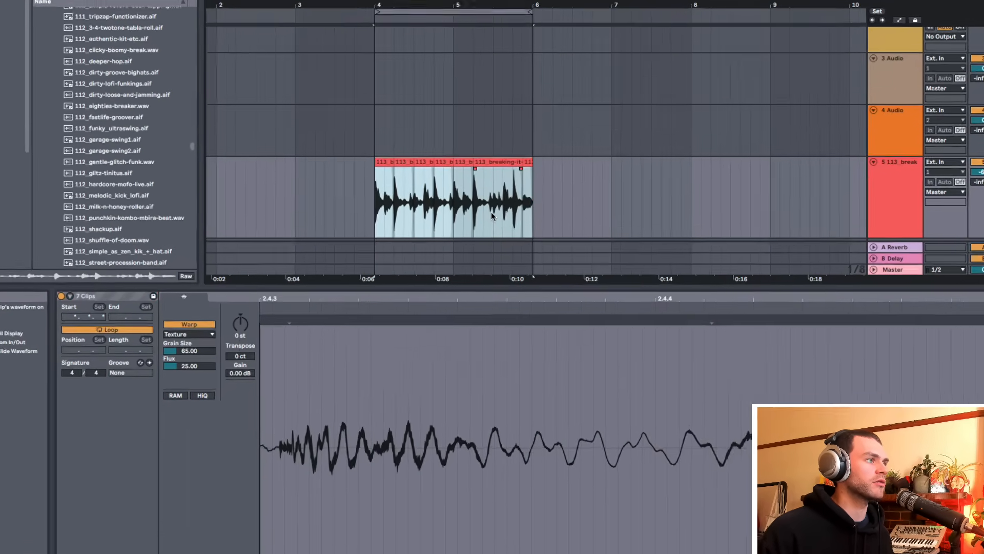
pyautogui.rightClick(491, 220)
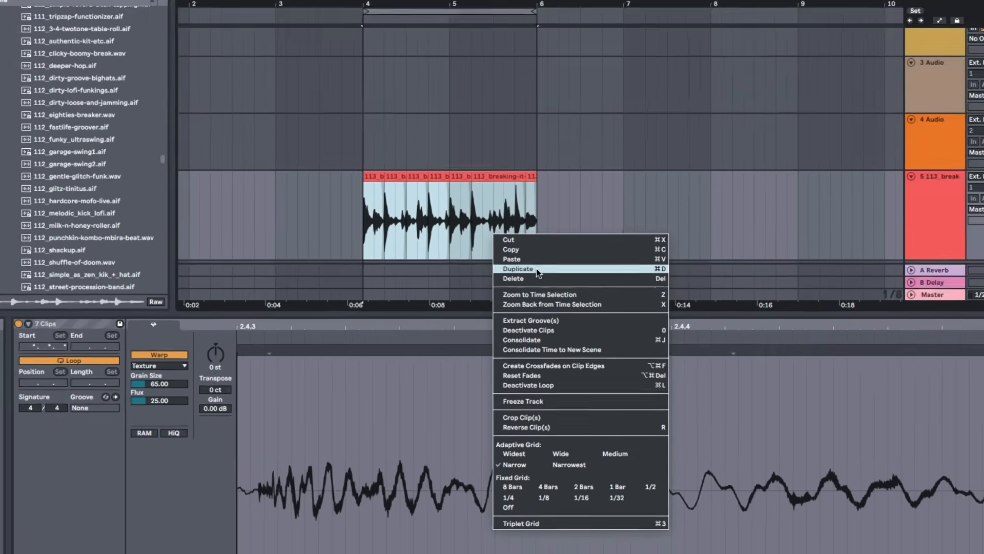
pyautogui.click(537, 237)
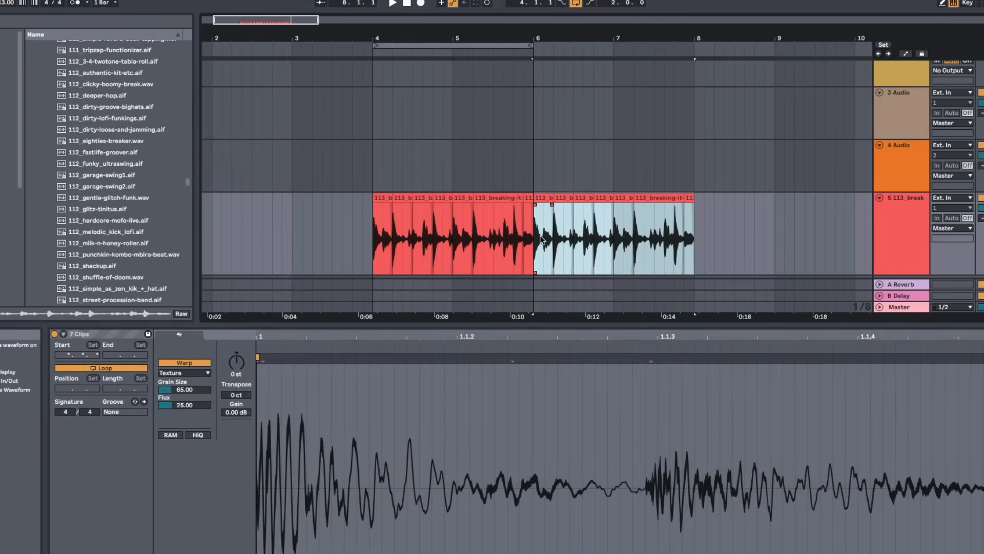
pyautogui.press('super+d')
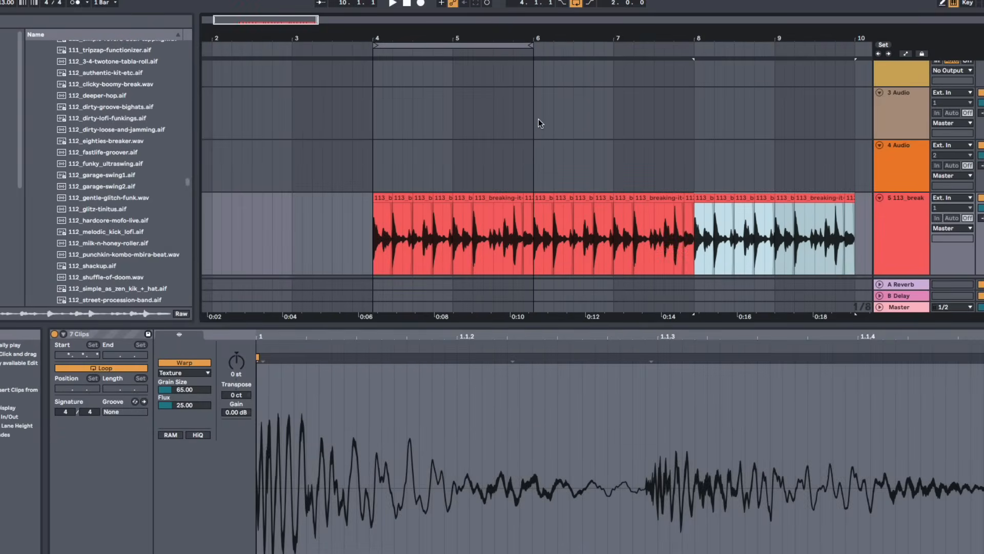
pyautogui.press('super+z')
pyautogui.press('super+z')
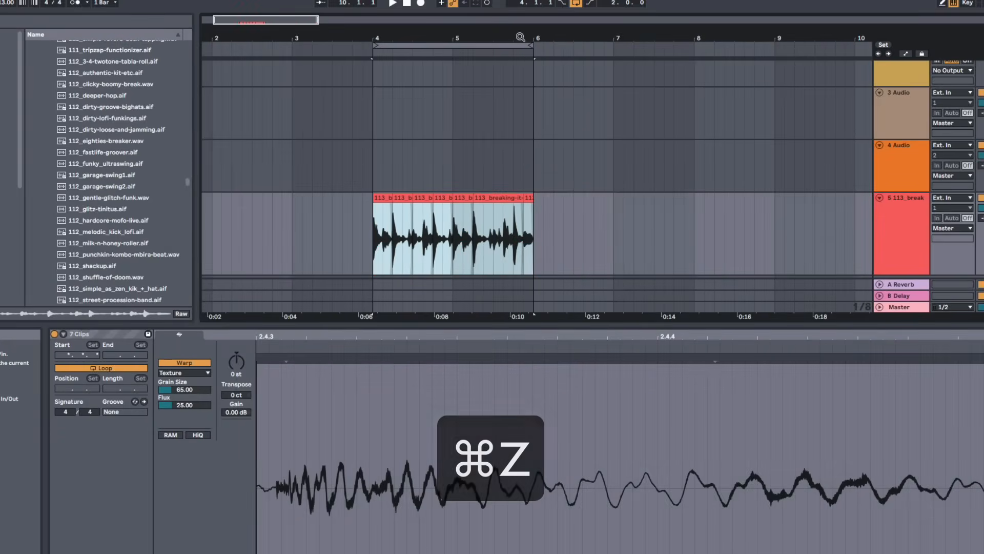
# Try to consolidate the selected slices into one clip
pyautogui.rightClick(490, 229)
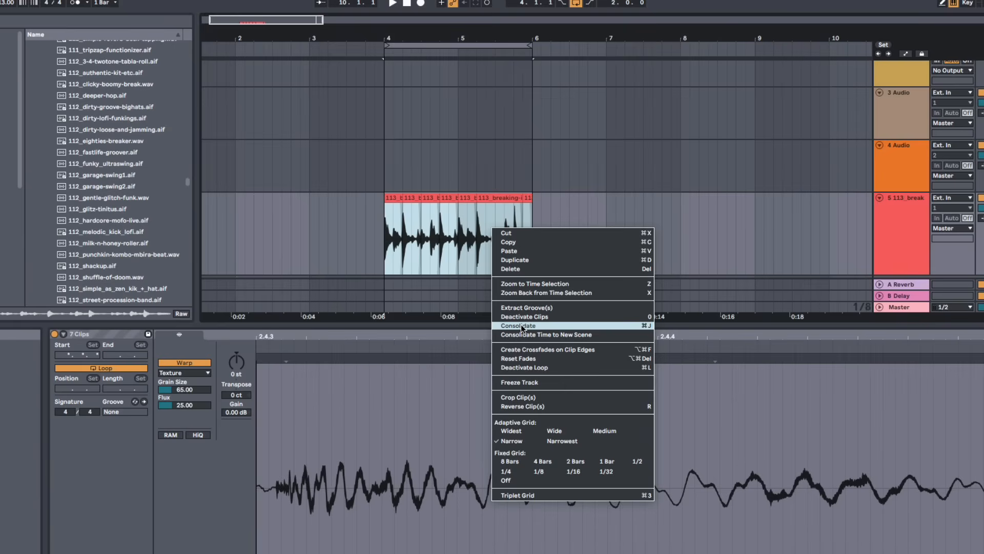
pyautogui.press('super')
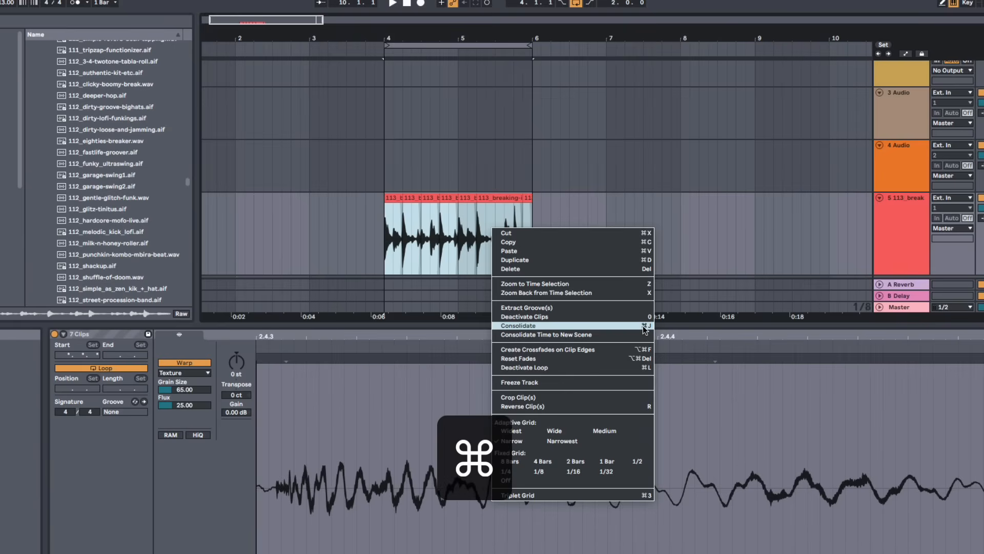
pyautogui.press('super+j')
pyautogui.rightClick(433, 241)
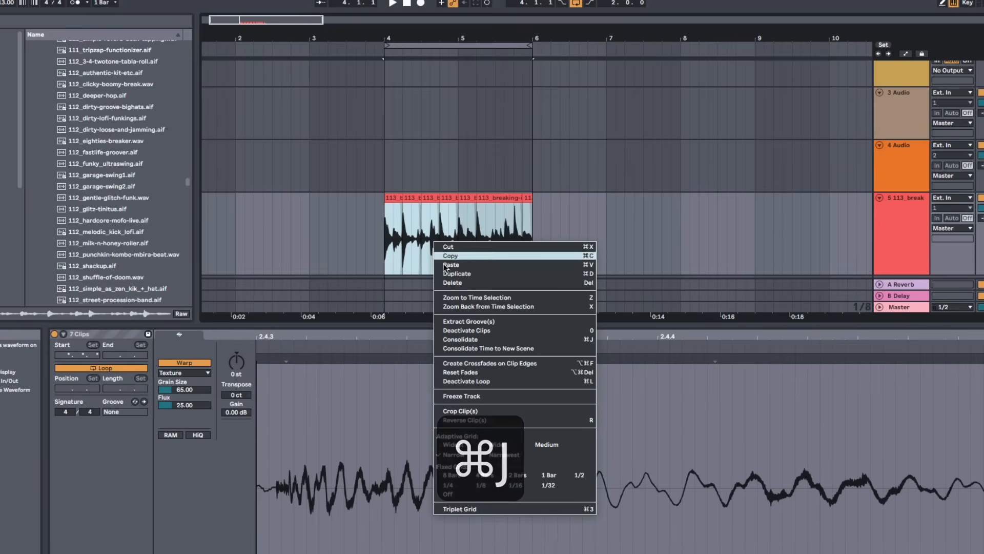
pyautogui.click(480, 339)
# Select all slices between bars 4 and 6 and consolidate them into one clip
pyautogui.click(416, 198)
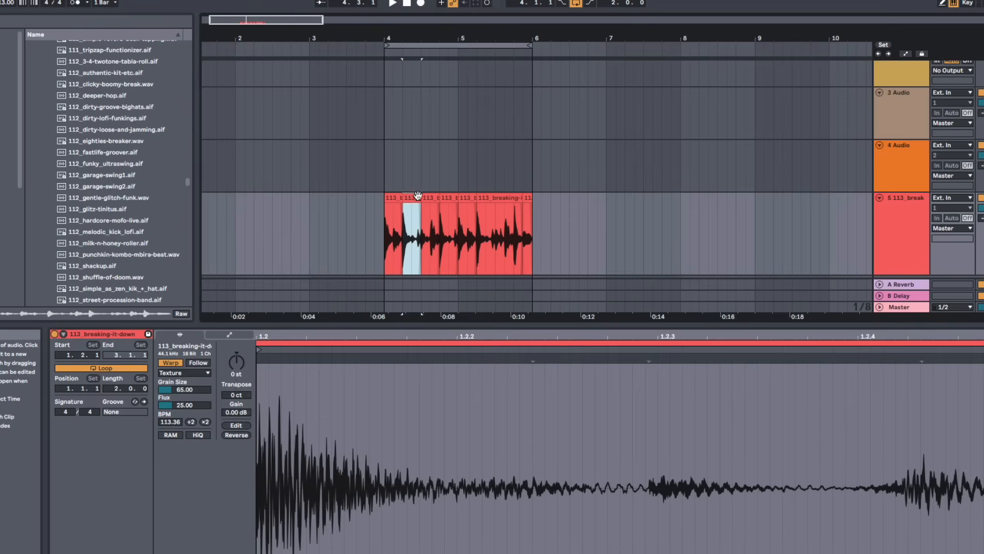
pyautogui.click(429, 198)
pyautogui.click(449, 199)
pyautogui.moveTo(394, 247); pyautogui.dragTo(528, 238)
pyautogui.rightClick(495, 244)
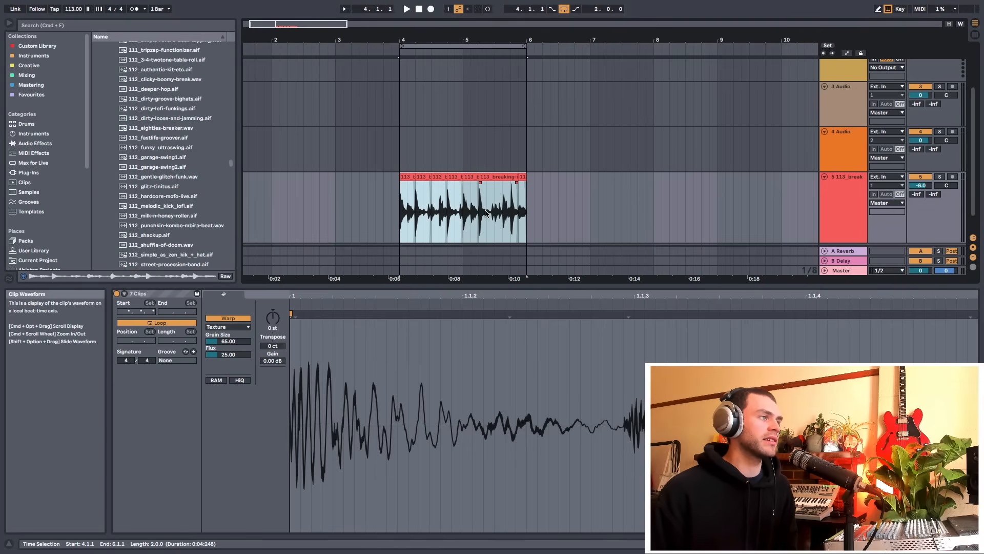
pyautogui.rightClick(489, 215)
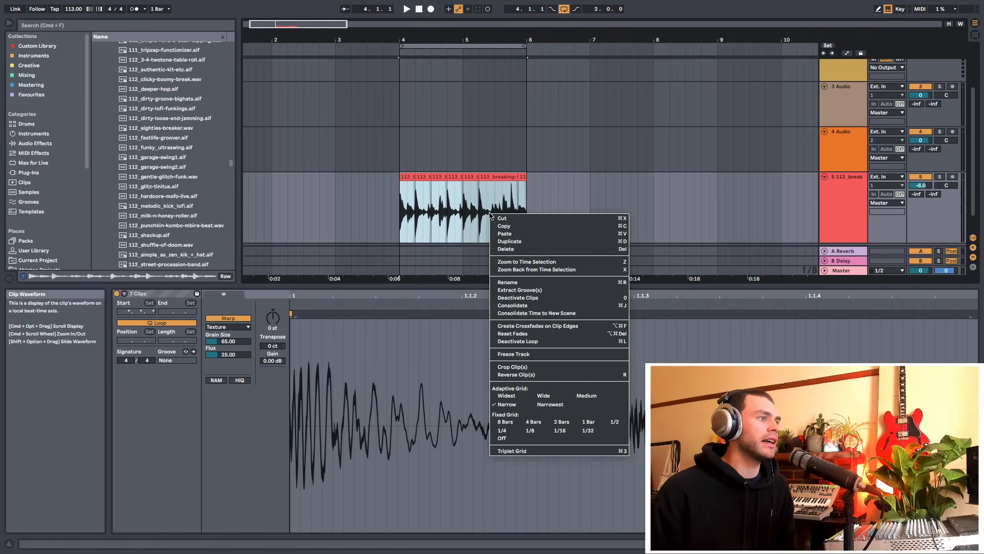
pyautogui.click(539, 306)
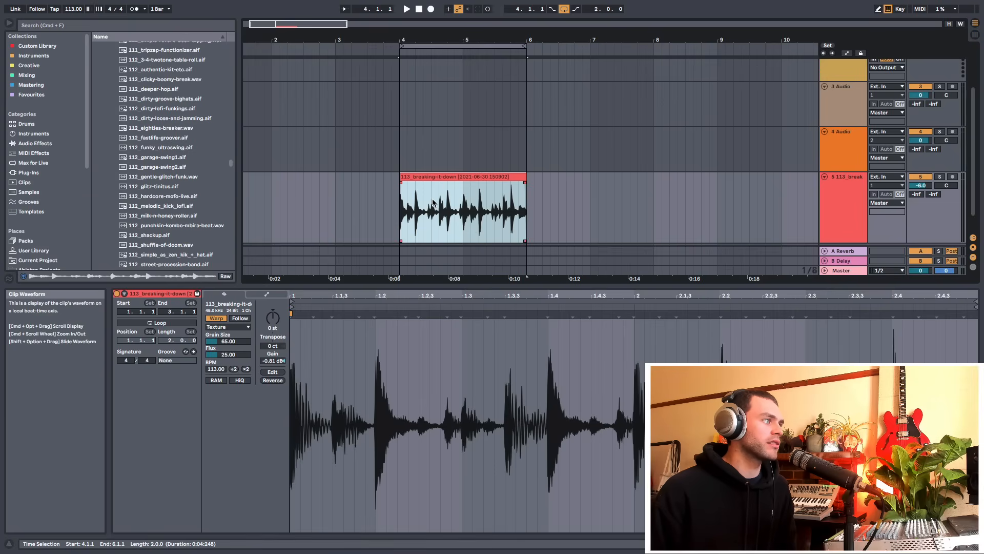
# Enable looping on the consolidated clip
pyautogui.click(276, 239)
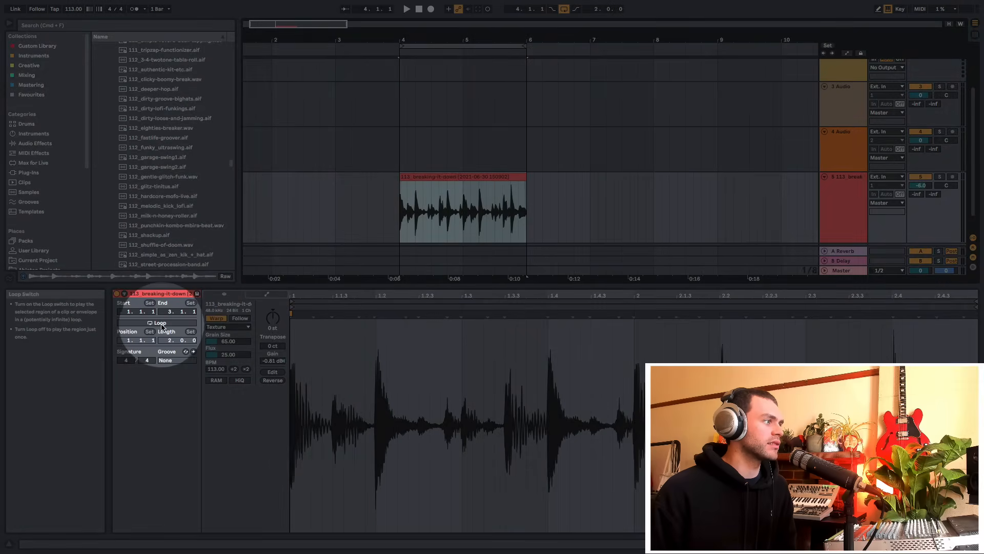
pyautogui.click(157, 323)
pyautogui.moveTo(438, 40); pyautogui.dragTo(433, 15)
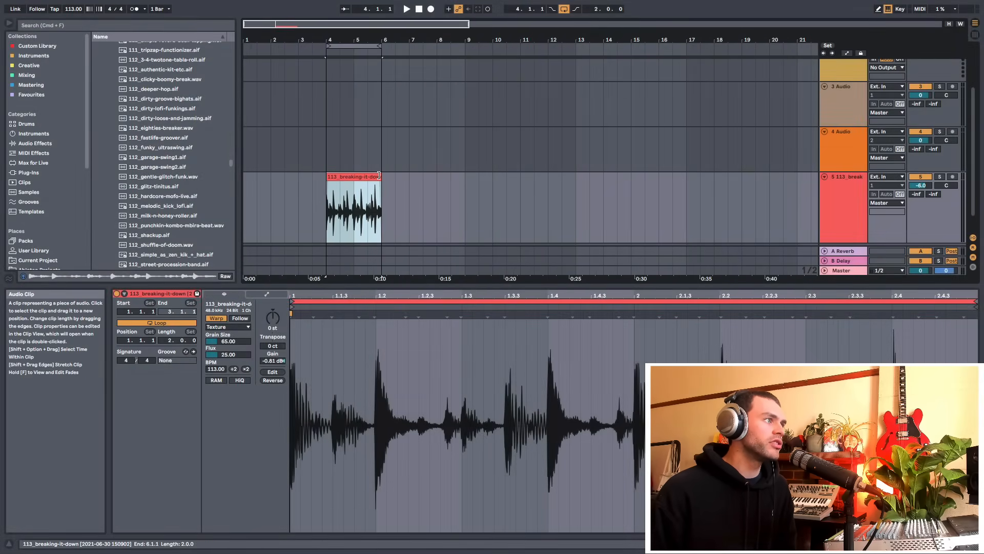
# Stretch the looped clip out to about bar 21, then trim it back to four bars spanning bars 5 to 9
pyautogui.moveTo(378, 176); pyautogui.dragTo(781, 177)
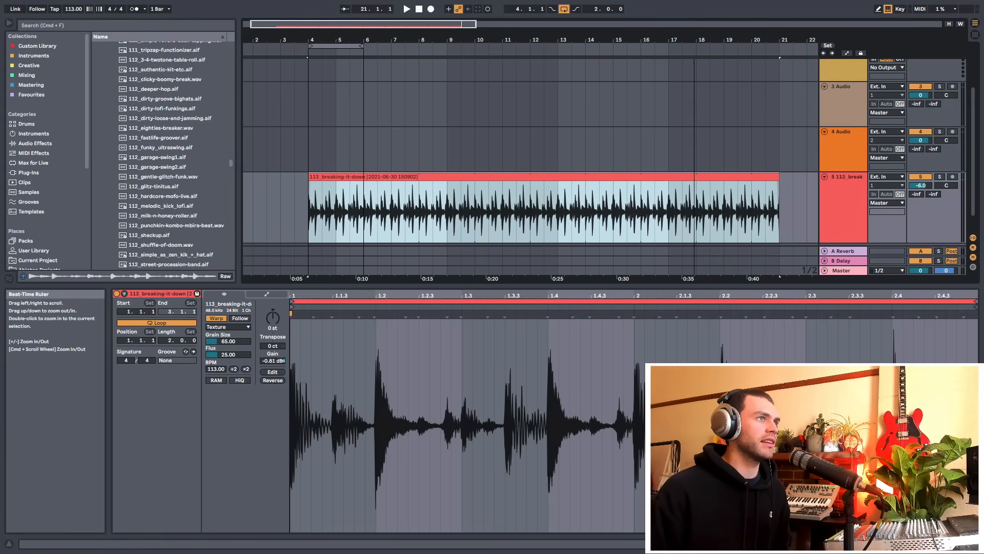
pyautogui.moveTo(694, 39); pyautogui.dragTo(694, 15)
pyautogui.moveTo(467, 176); pyautogui.dragTo(446, 176)
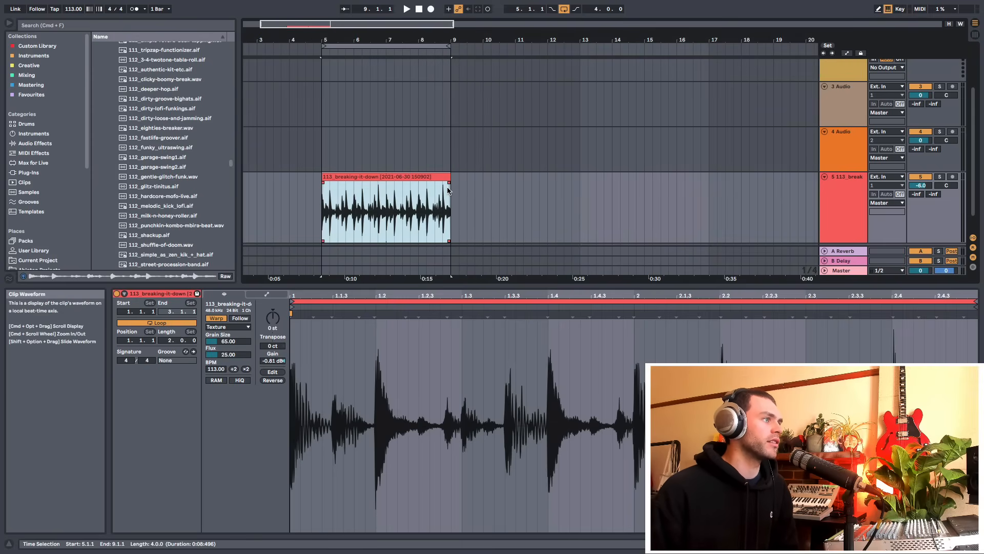
# Delete the clip section from 5.2.1 to 7.2.1, then undo the deletion
pyautogui.click(324, 220)
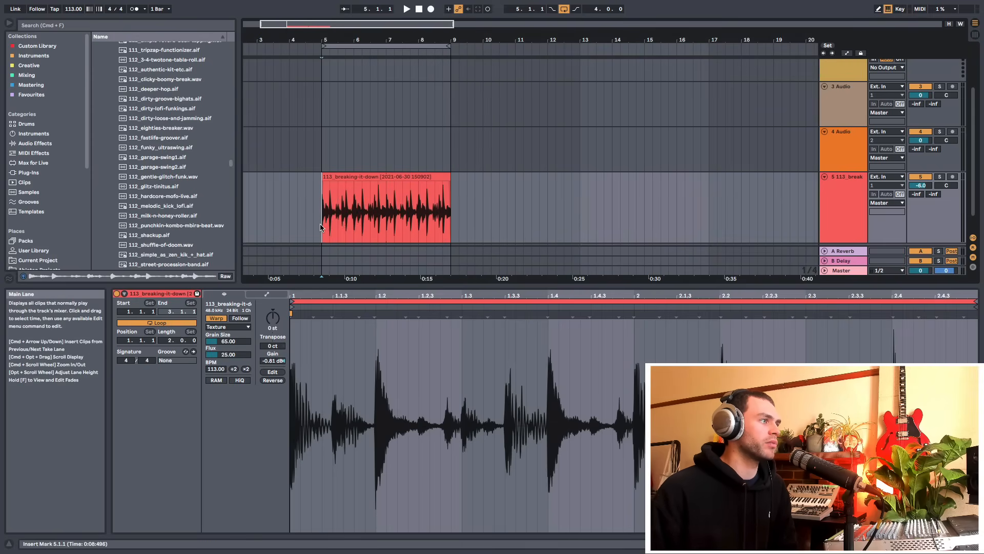
pyautogui.moveTo(326, 217)
pyautogui.mouseDown()
pyautogui.moveTo(450, 225)
pyautogui.moveTo(312, 223)
pyautogui.mouseUp()
pyautogui.click(475, 225)
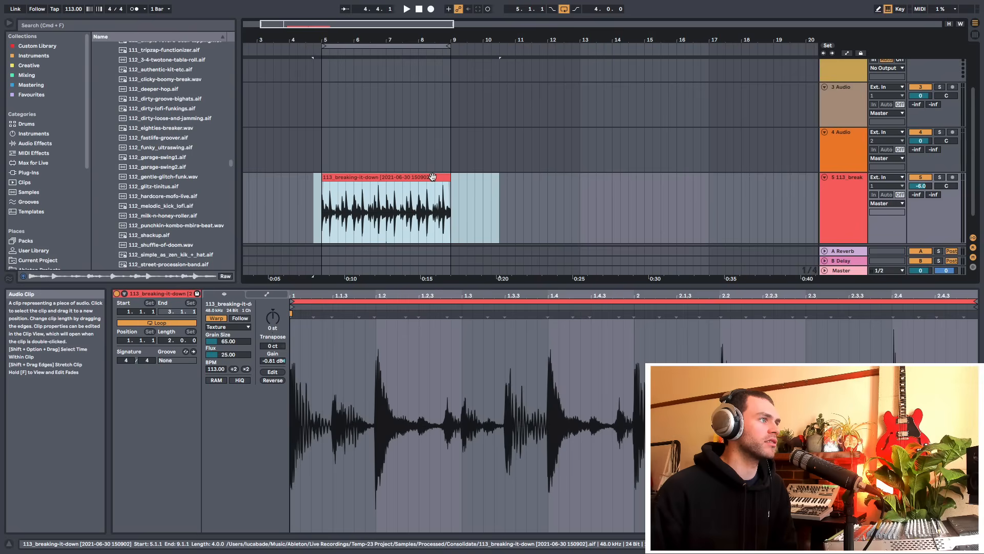
pyautogui.moveTo(364, 178)
pyautogui.mouseDown()
pyautogui.moveTo(557, 189)
pyautogui.moveTo(588, 179)
pyautogui.moveTo(373, 188)
pyautogui.mouseUp()
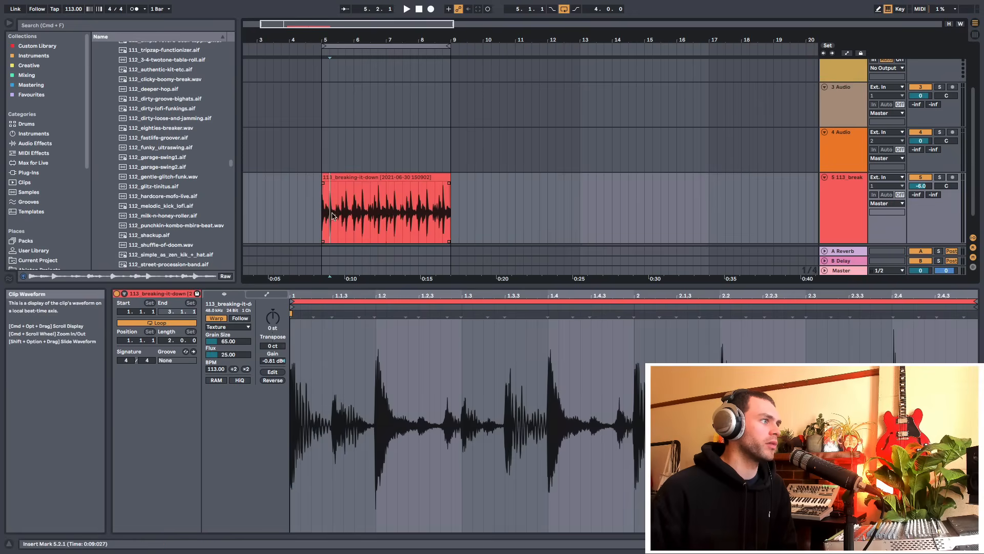
pyautogui.moveTo(329, 215); pyautogui.dragTo(391, 215)
pyautogui.press('Delete')
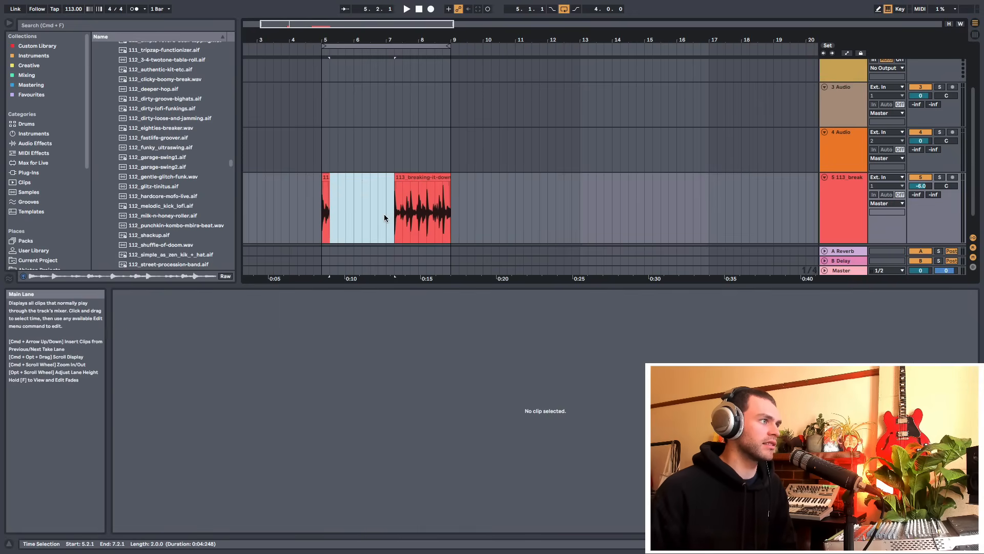
pyautogui.press('super+z')
# Split the clip at bar 7, then undo the split
pyautogui.click(384, 215)
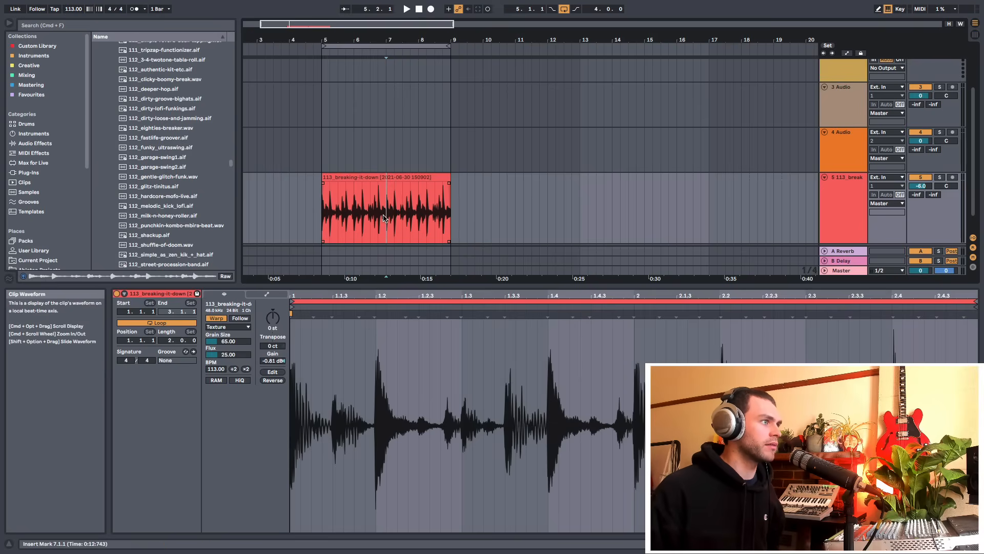
pyautogui.press('super+e')
pyautogui.press('super+z')
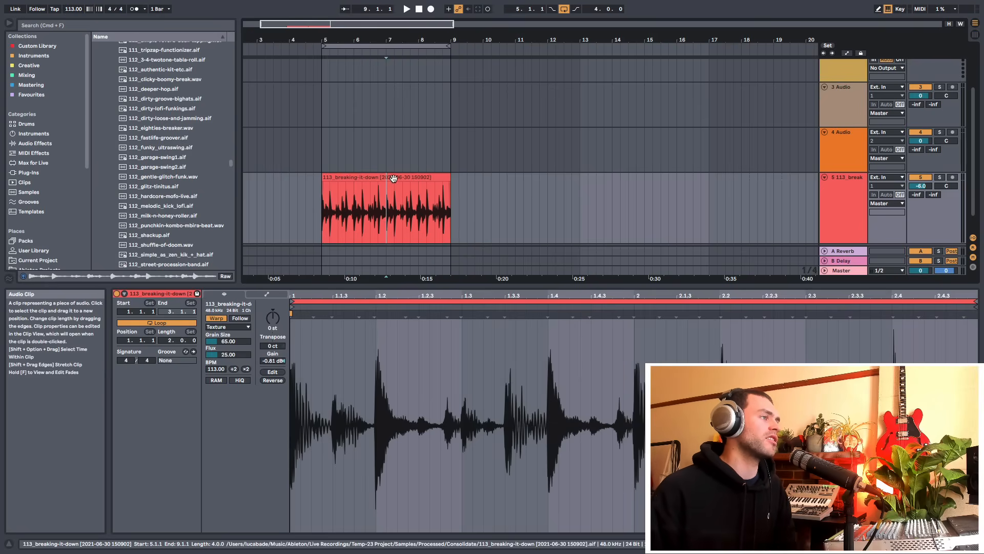
# Examine the mixer controls in each track's header
pyautogui.moveTo(392, 198); pyautogui.dragTo(331, 181)
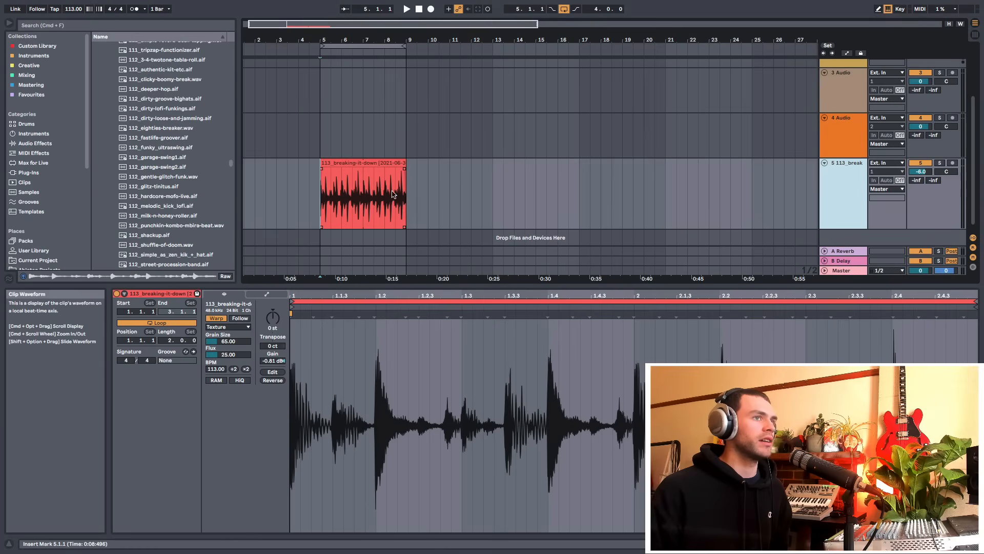
pyautogui.scroll(1, 860, 179)
pyautogui.scroll(1, 870, 178)
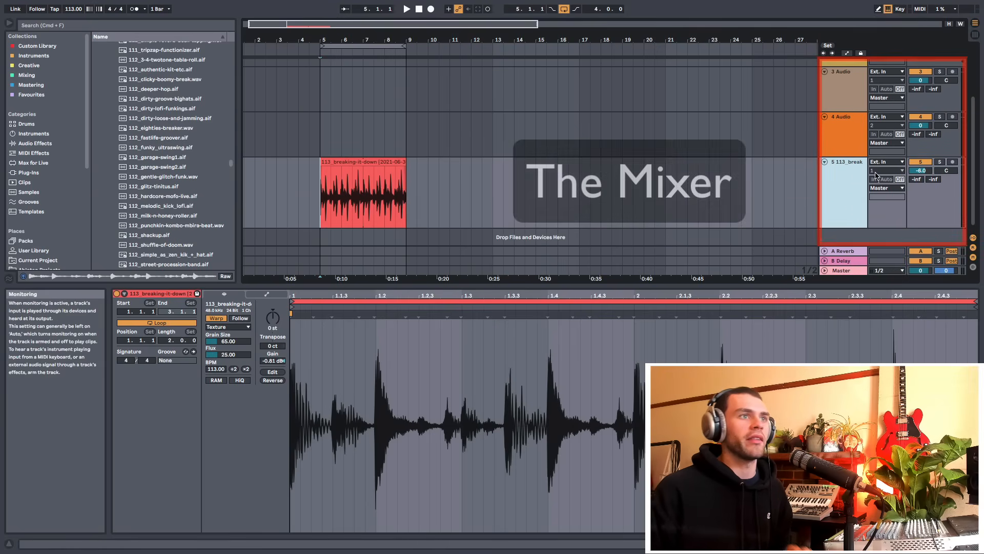
pyautogui.scroll(1, 906, 106)
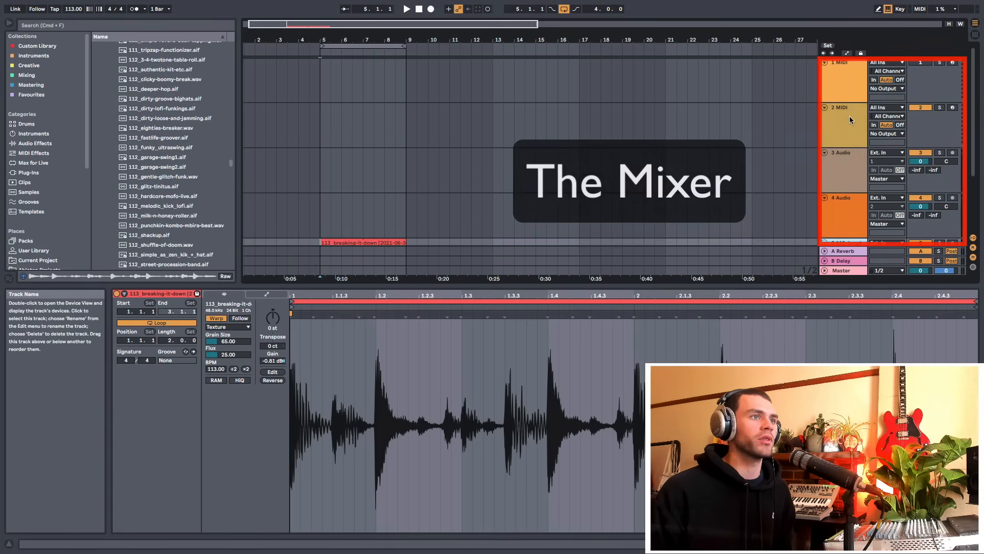
pyautogui.scroll(-1, 843, 143)
pyautogui.scroll(-1, 841, 148)
pyautogui.click(844, 155)
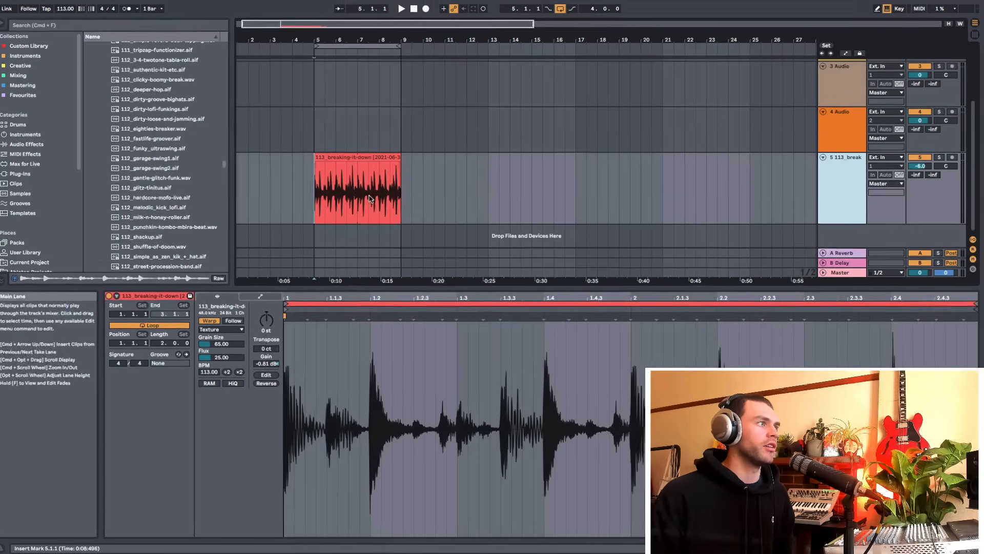
pyautogui.click(682, 174)
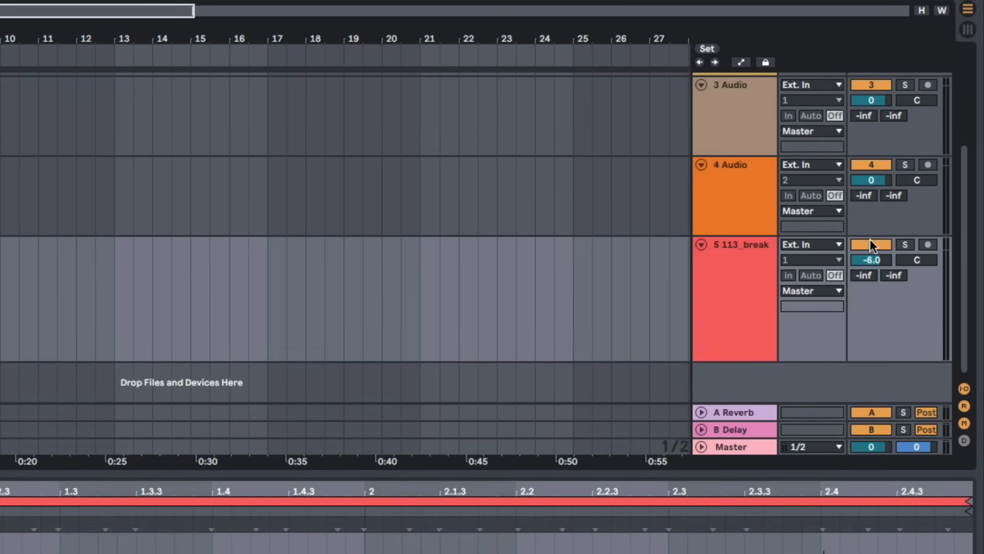
# Play the arrangement and switch the break track's activator off and back on
pyautogui.press('space')
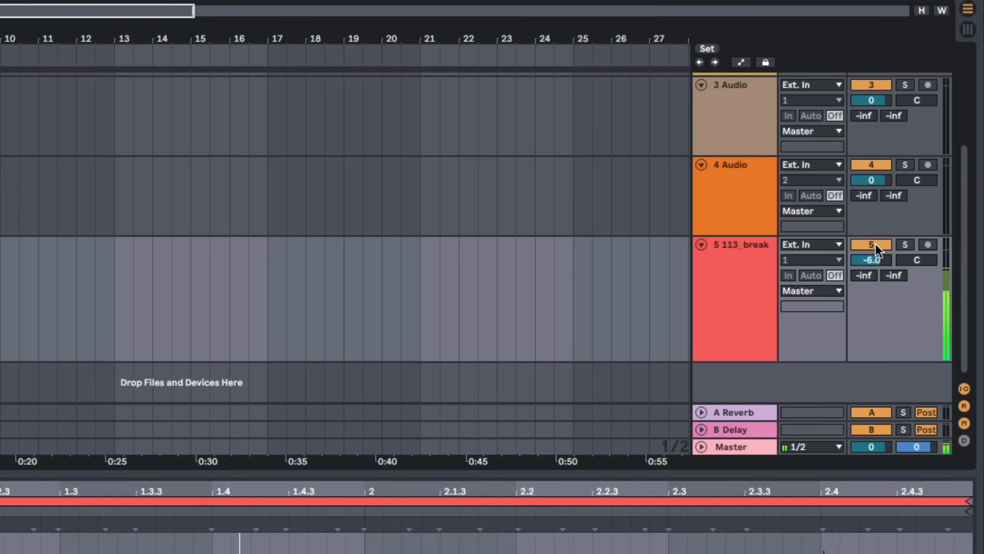
pyautogui.click(869, 243)
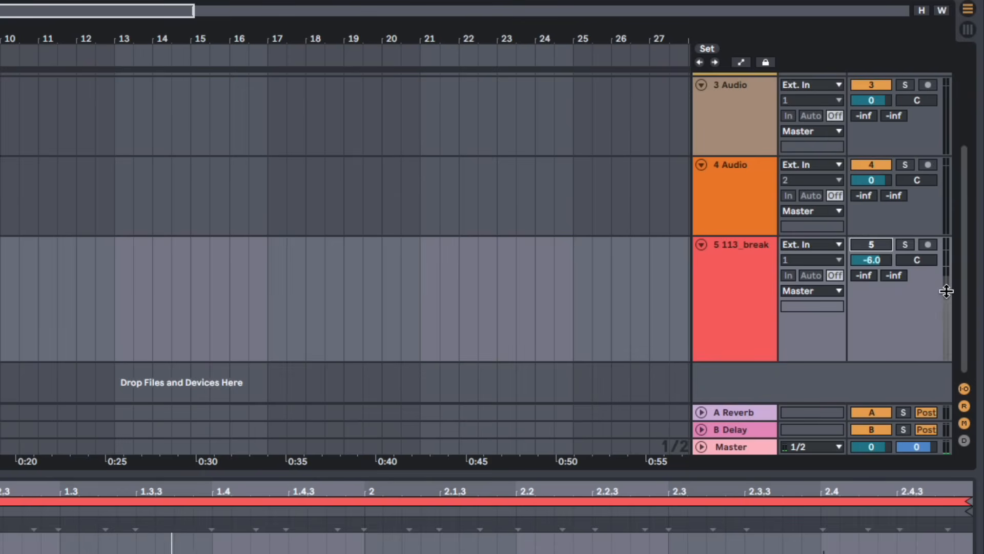
pyautogui.click(876, 244)
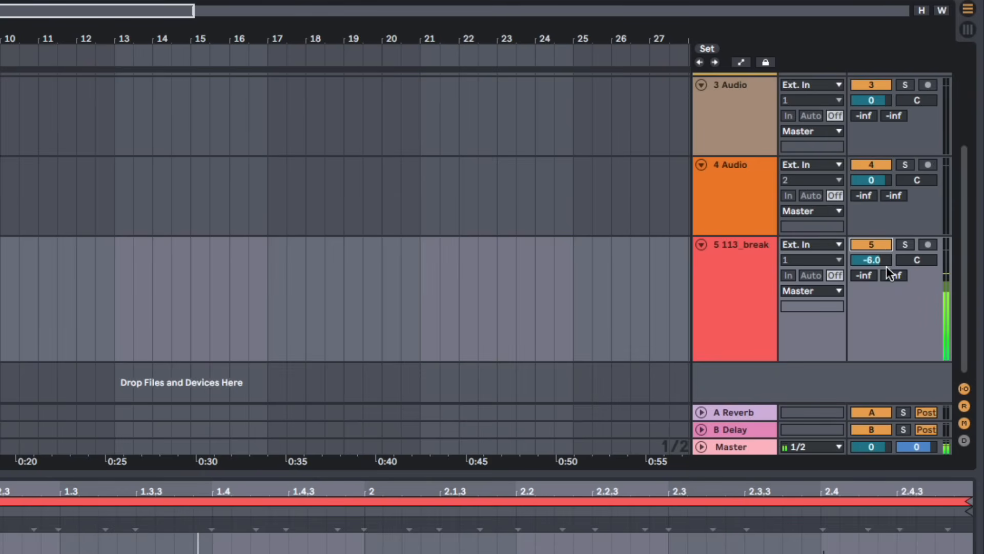
# Reset the break track's volume to 0 dB, test the fader during playback, and reset it to 0 dB
pyautogui.click(876, 259)
pyautogui.press('Delete')
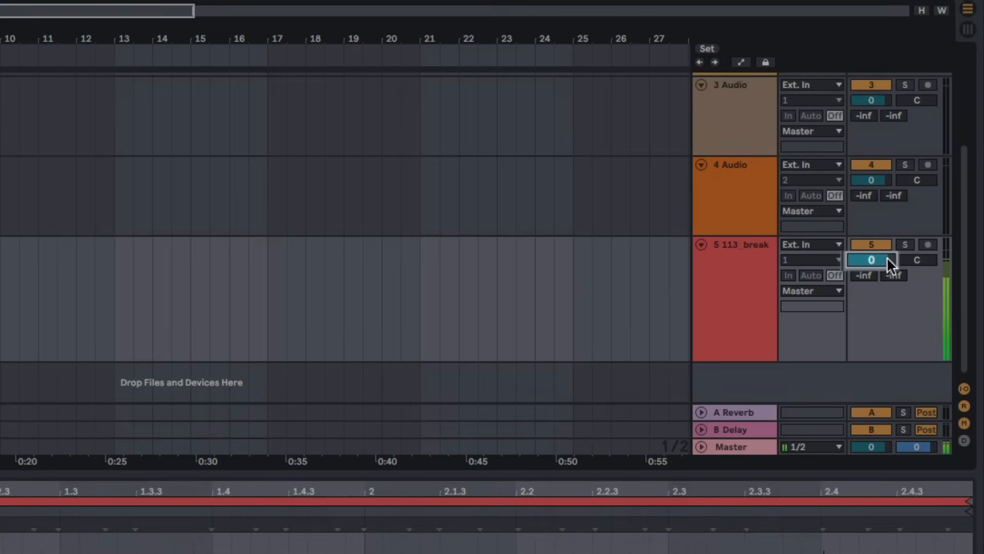
pyautogui.moveTo(886, 257); pyautogui.dragTo(886, 365)
pyautogui.moveTo(872, 259); pyautogui.dragTo(871, 235)
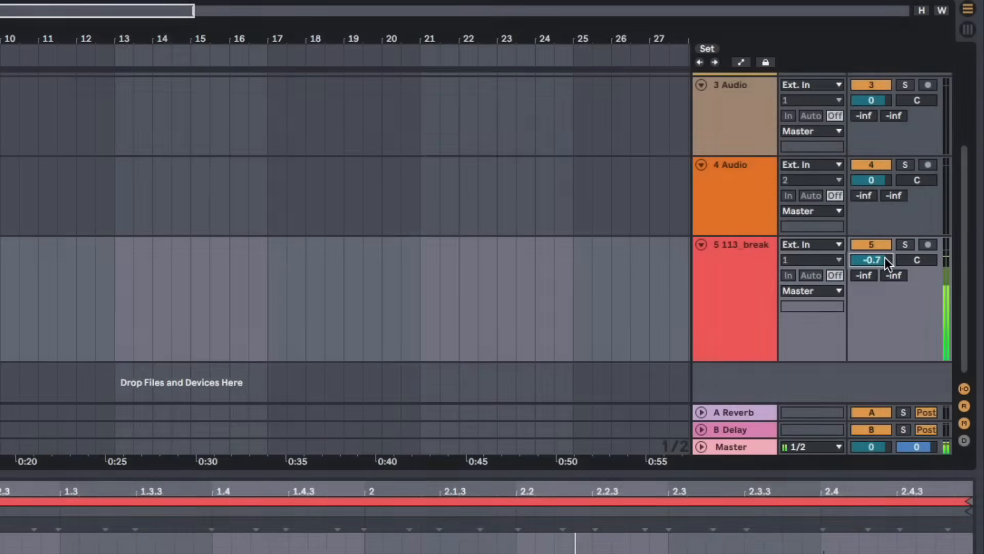
pyautogui.press('space')
pyautogui.doubleClick(886, 257)
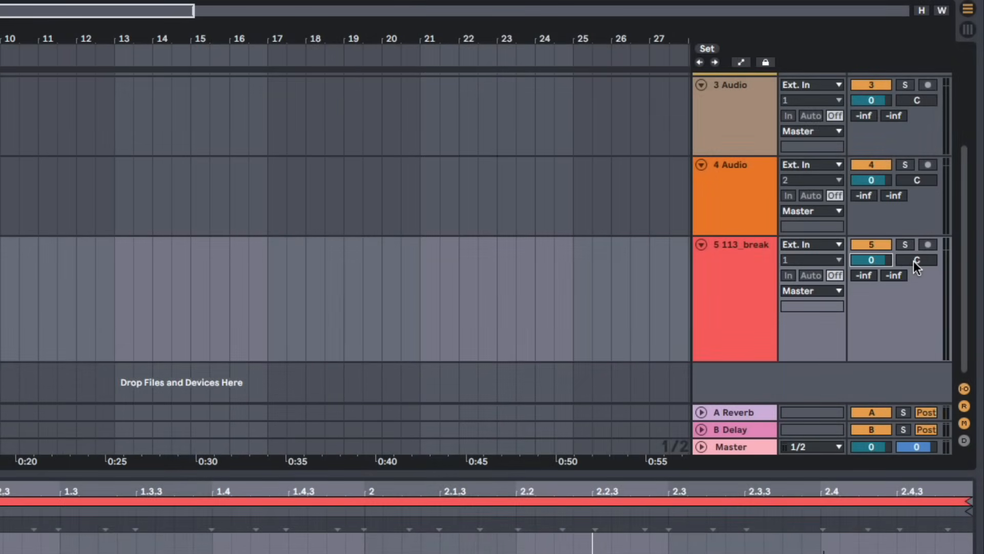
# Try adjusting the break track's pan control during playback
pyautogui.click(913, 260)
pyautogui.press('space')
pyautogui.moveTo(913, 260)
pyautogui.mouseDown()
pyautogui.moveTo(914, 282)
pyautogui.moveTo(914, 236)
pyautogui.moveTo(915, 259)
pyautogui.mouseUp()
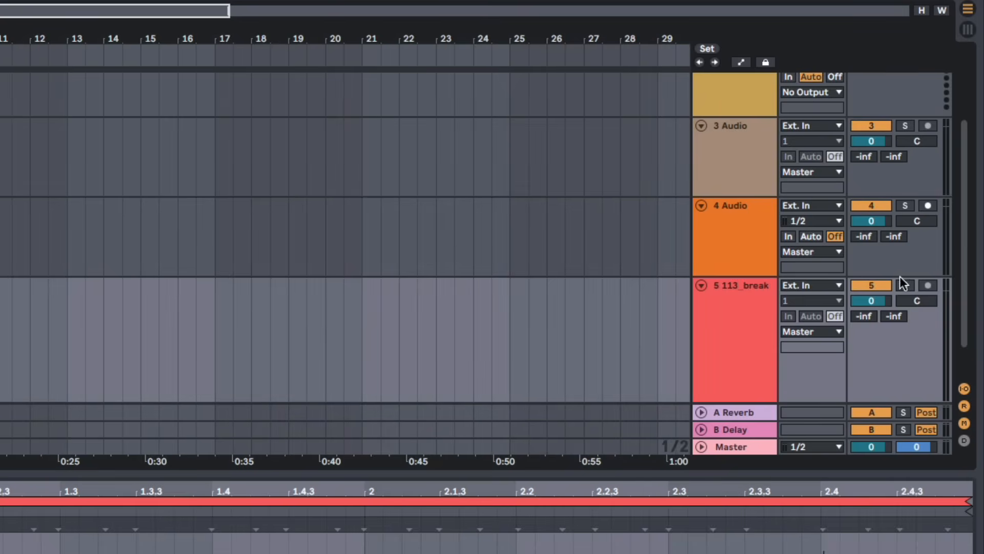
# Solo the break track
pyautogui.click(909, 286)
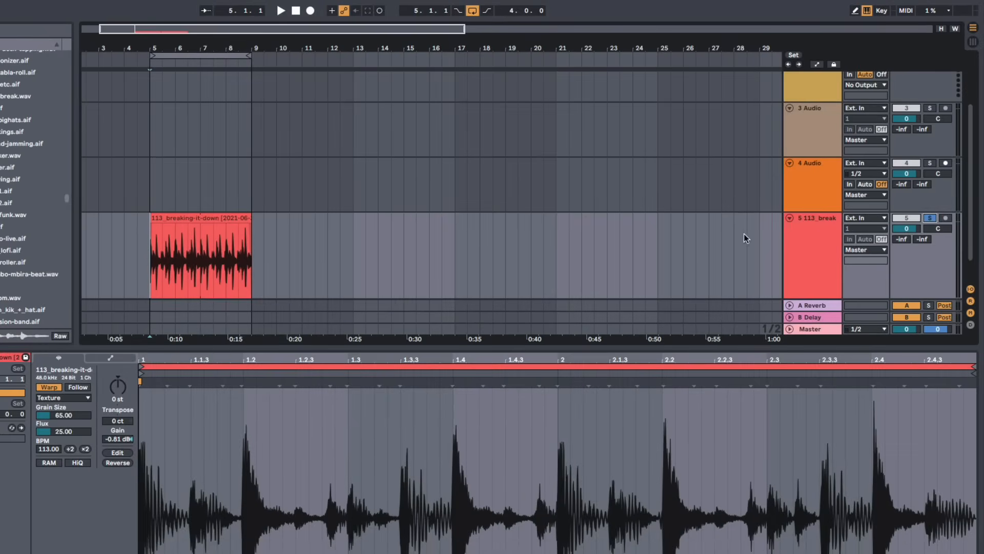
pyautogui.moveTo(131, 272); pyautogui.dragTo(300, 268)
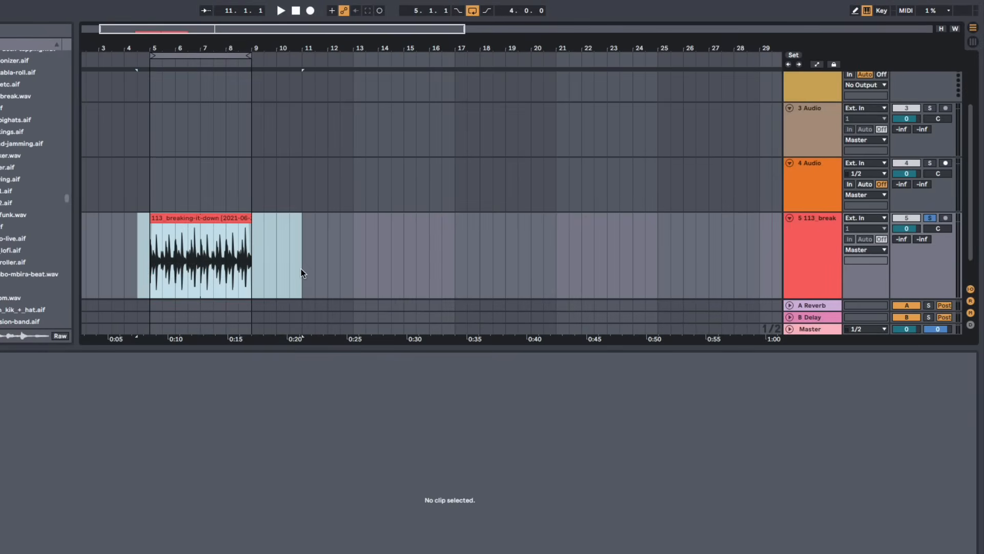
pyautogui.scroll(-2, 333, 245)
pyautogui.scroll(5, 322, 205)
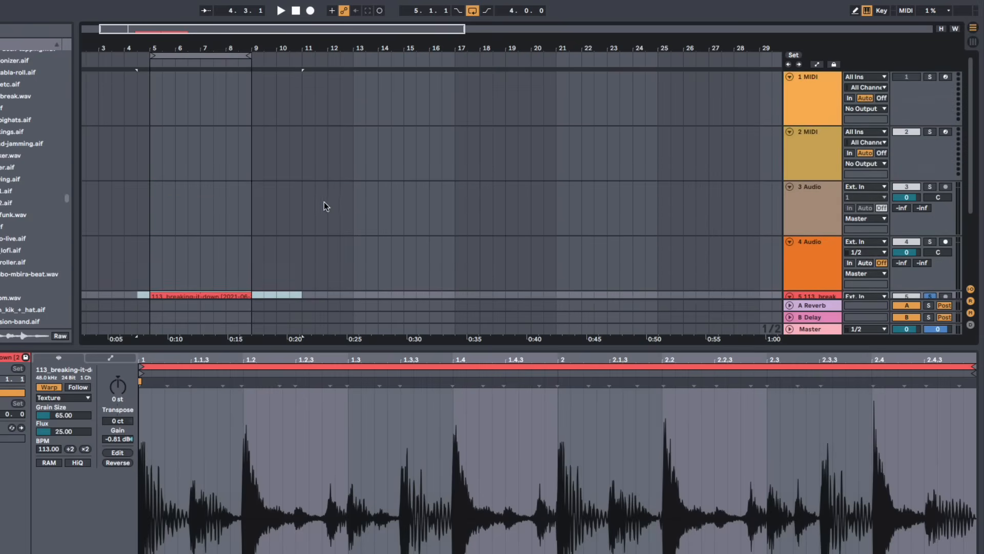
pyautogui.scroll(-5, 333, 179)
pyautogui.scroll(5, 363, 168)
pyautogui.scroll(-3, 379, 178)
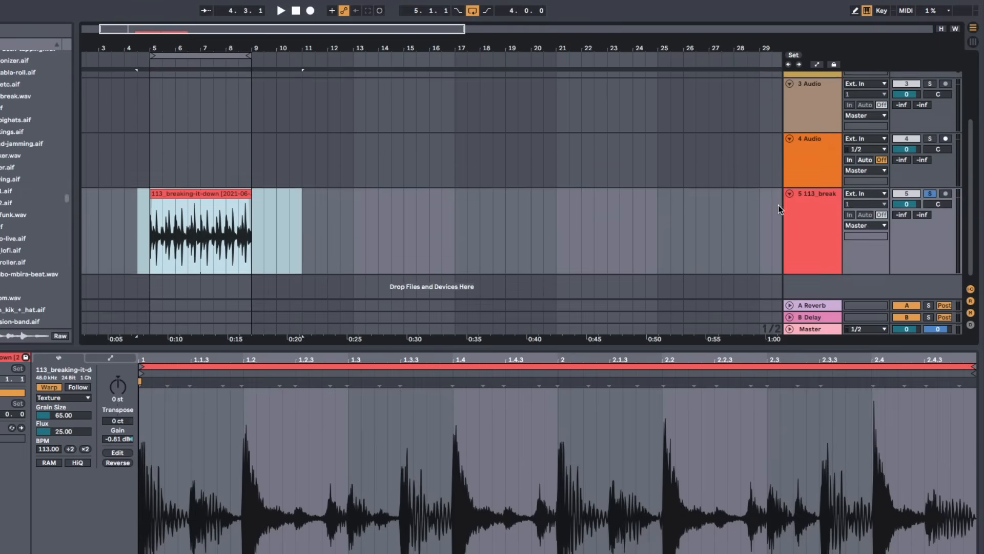
pyautogui.scroll(1, 855, 219)
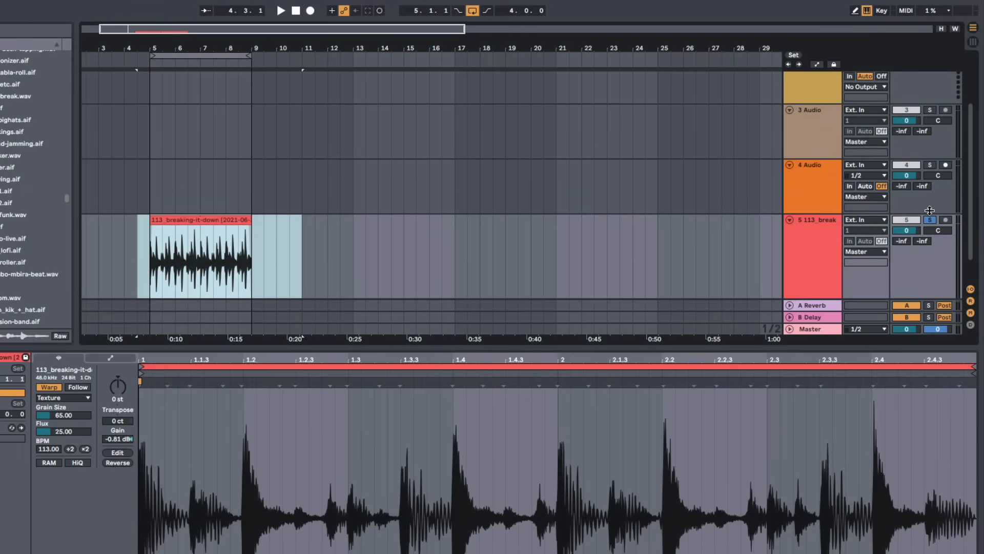
# Solo the 4 Audio track as well, then unsolo both tracks
pyautogui.click(930, 166)
pyautogui.scroll(1, 924, 151)
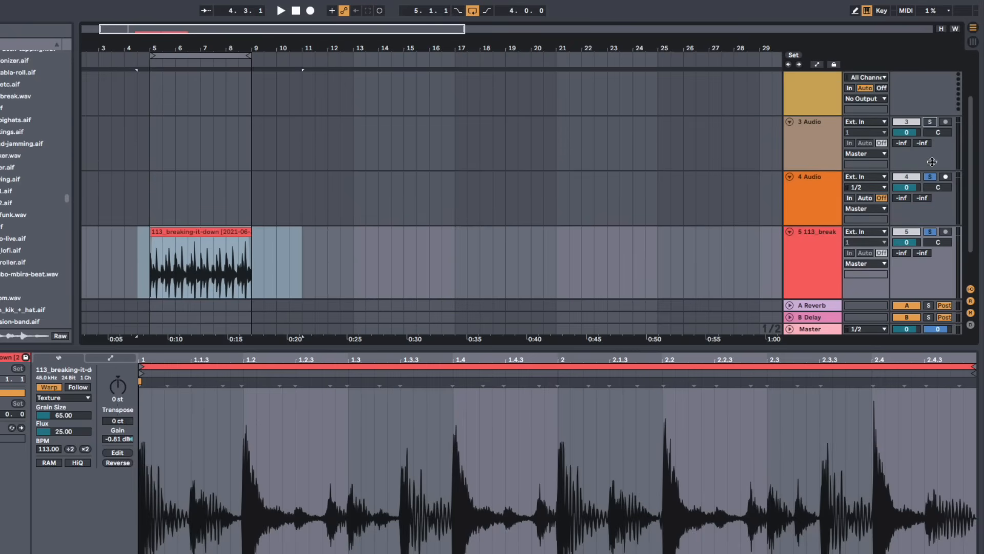
pyautogui.scroll(-2, 809, 136)
pyautogui.scroll(6, 811, 208)
pyautogui.scroll(-6, 812, 204)
pyautogui.scroll(1, 812, 204)
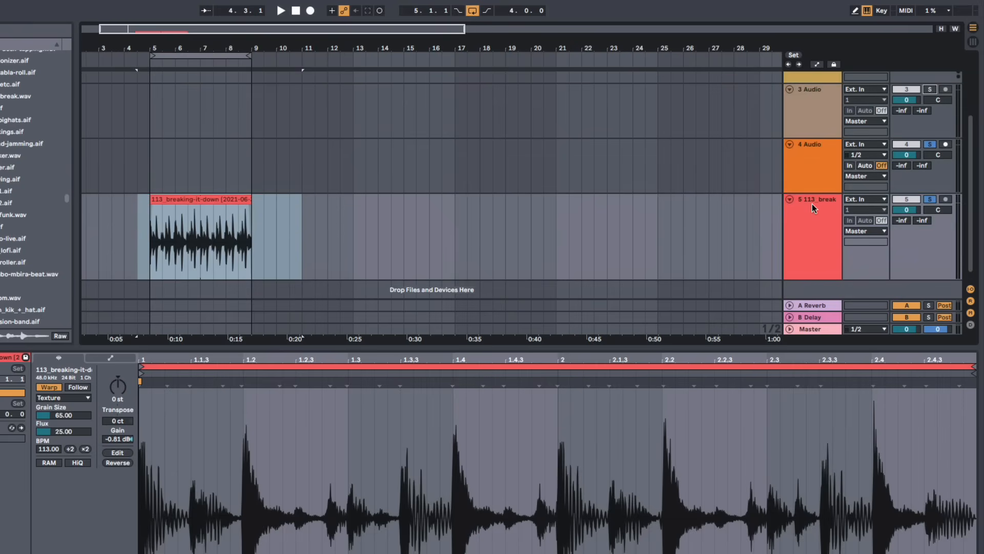
pyautogui.click(929, 145)
pyautogui.click(932, 200)
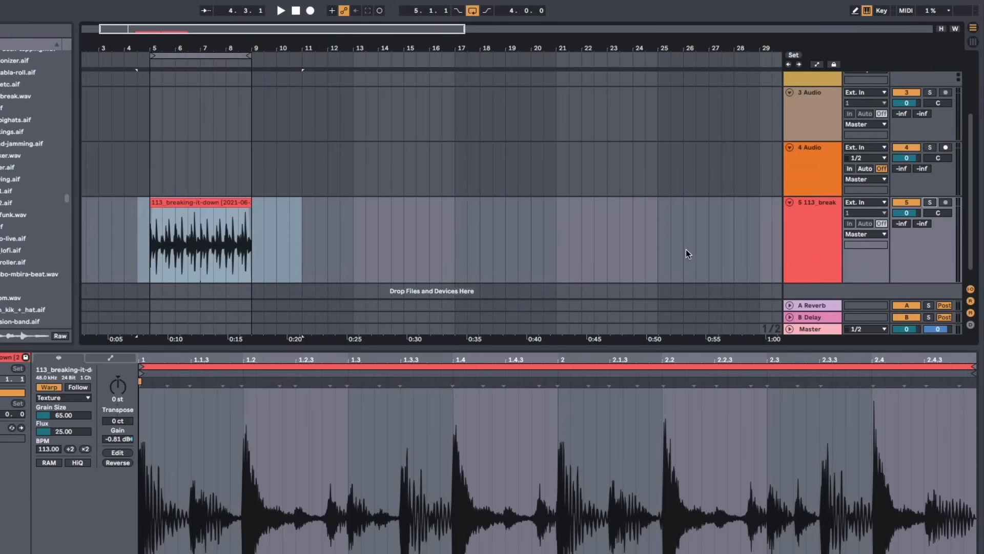
# Delete the empty 3 Audio and 4 Audio tracks
pyautogui.scroll(1, 692, 241)
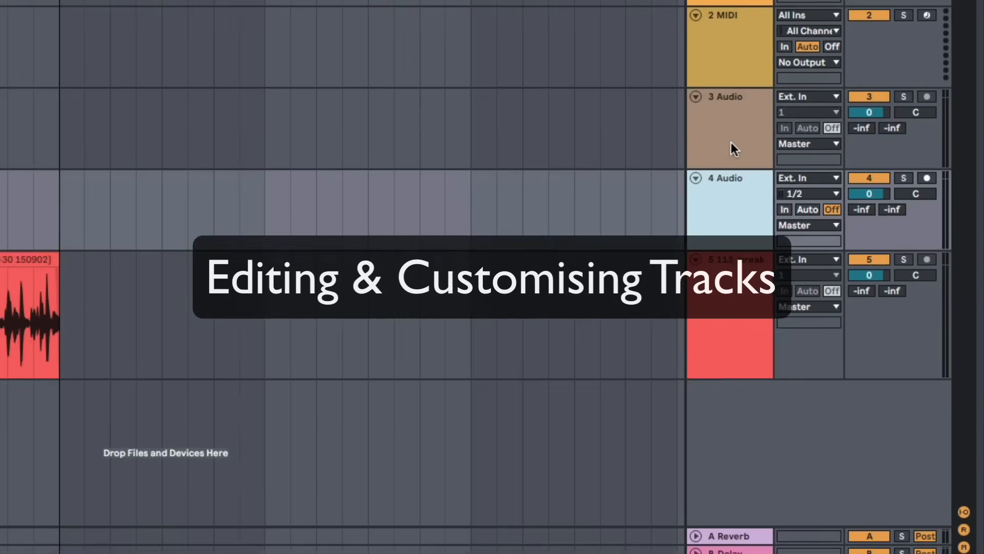
pyautogui.click(725, 148)
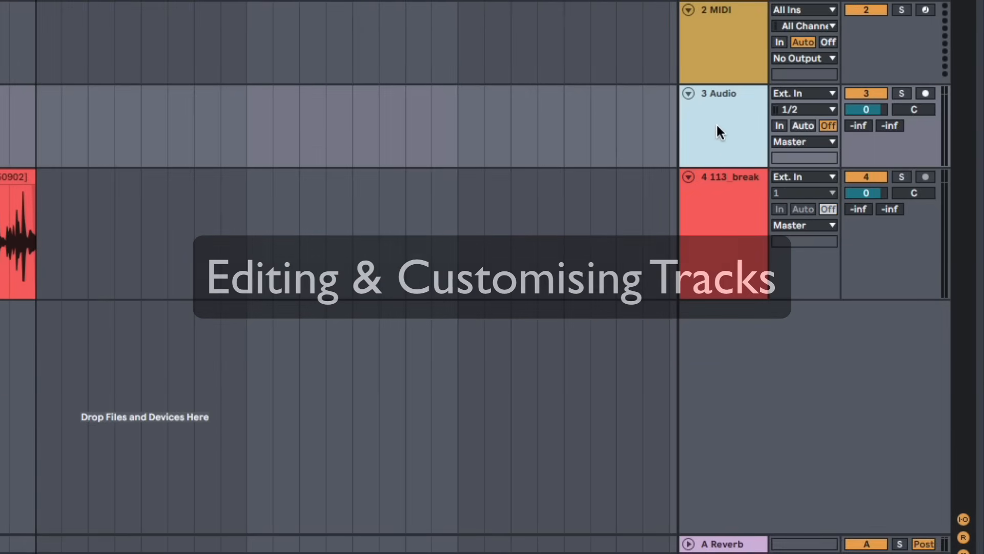
pyautogui.press('Delete')
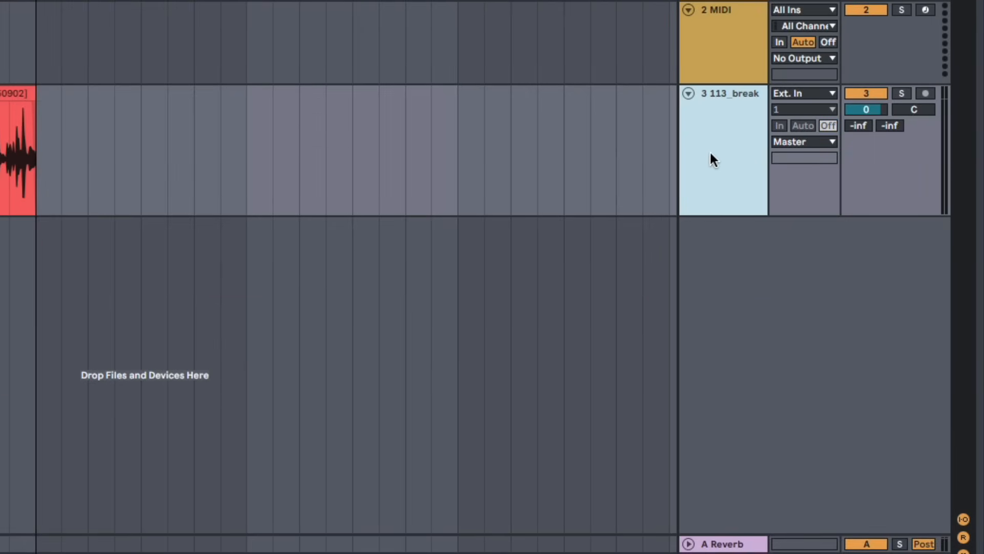
# Rename the break track to break loop
pyautogui.rightClick(710, 107)
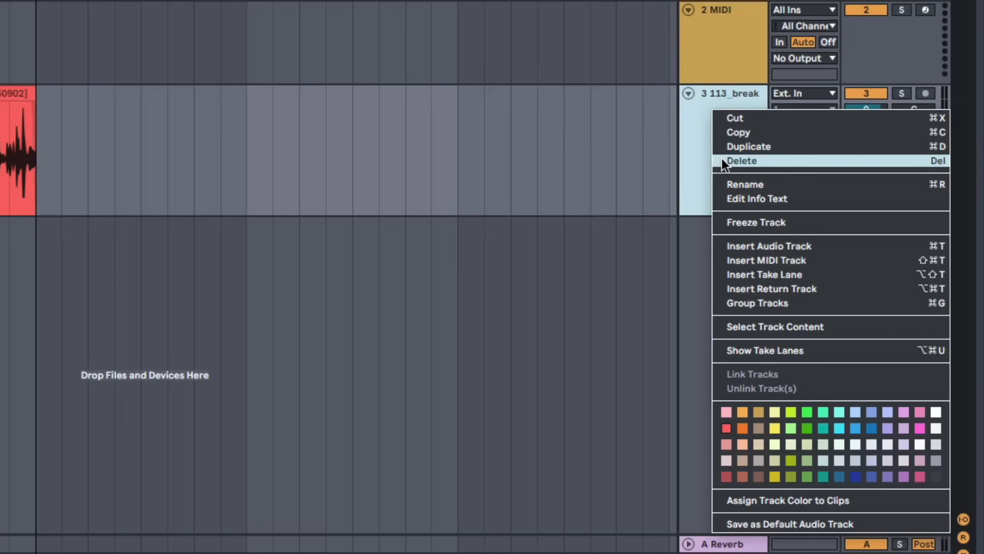
pyautogui.click(748, 184)
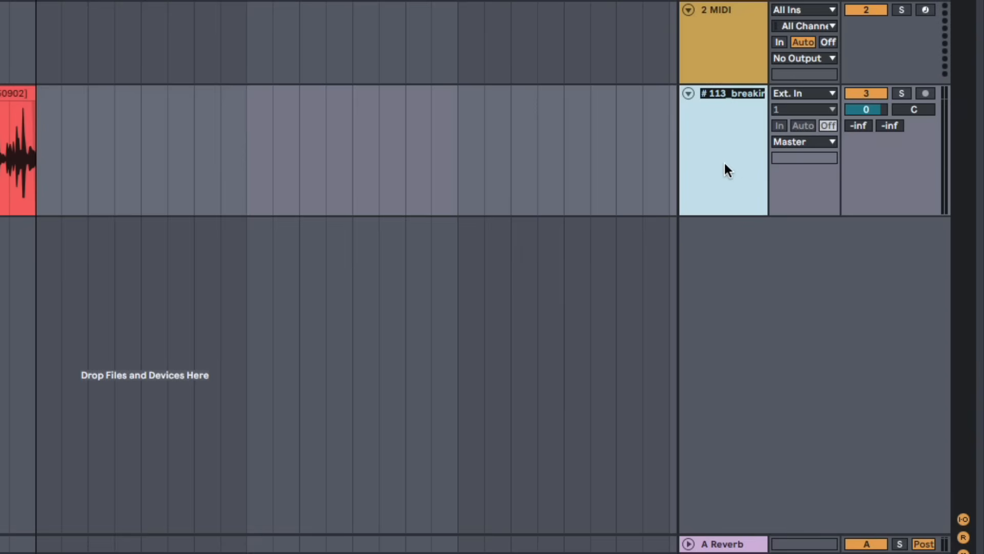
pyautogui.write('dru')
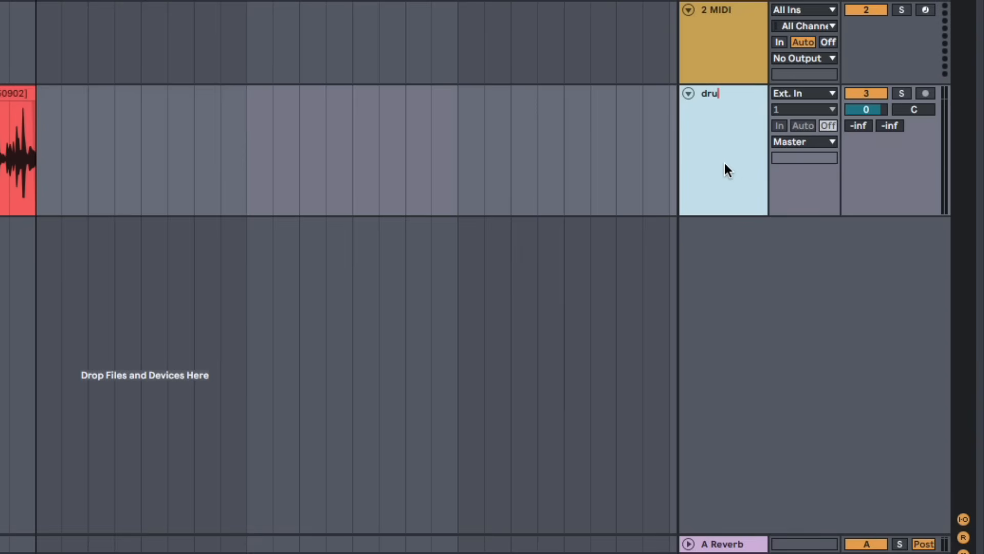
pyautogui.press('BackSpace')
# Set the break loop track's colour to dark grey and assign the track colour to its clips
pyautogui.rightClick(720, 118)
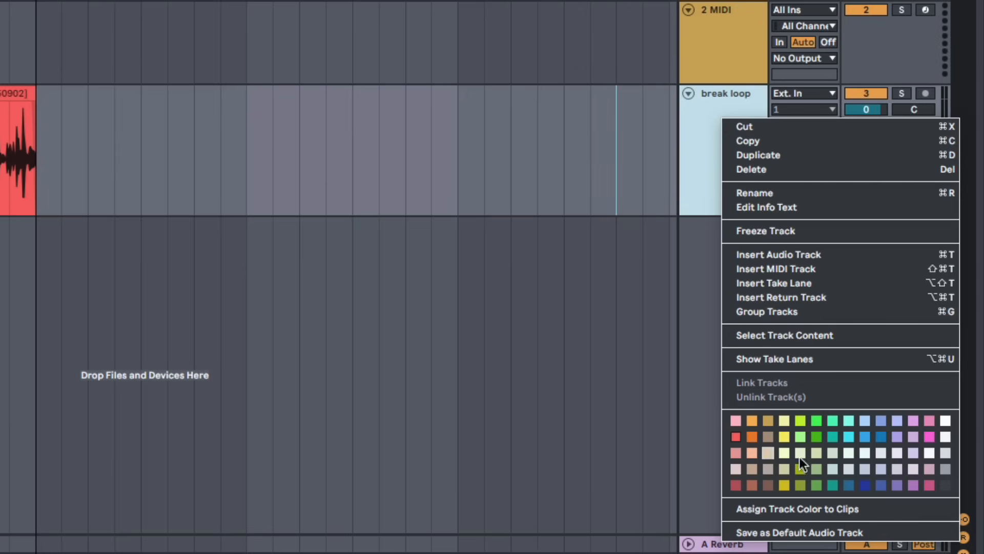
pyautogui.click(942, 485)
pyautogui.click(715, 189)
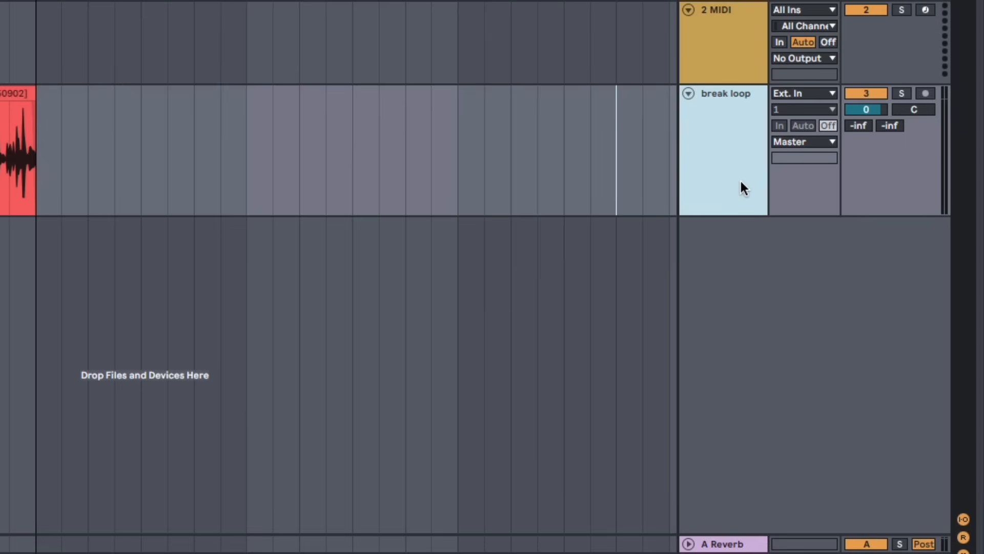
pyautogui.rightClick(741, 181)
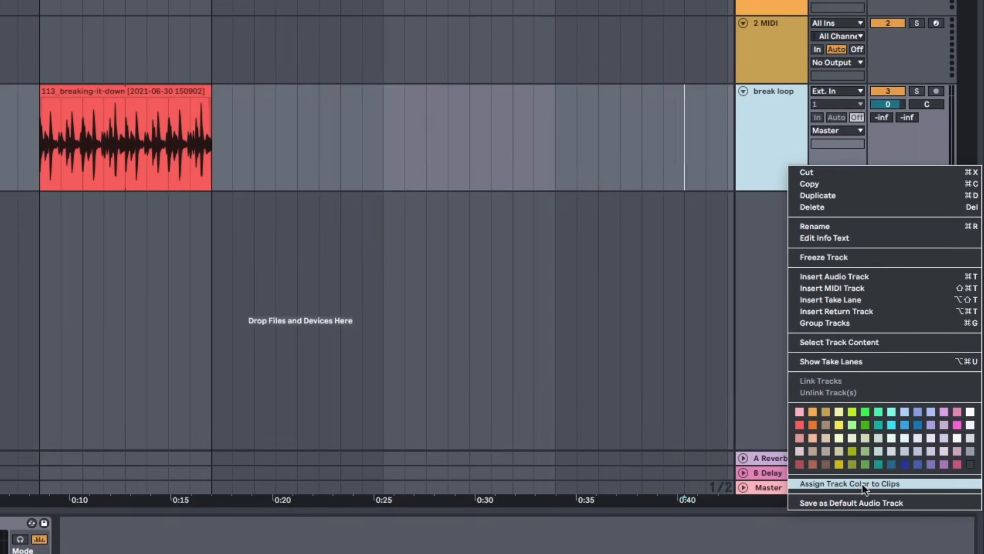
pyautogui.click(862, 484)
# Move the break loop track to the top of the track list
pyautogui.moveTo(40, 157); pyautogui.dragTo(216, 154)
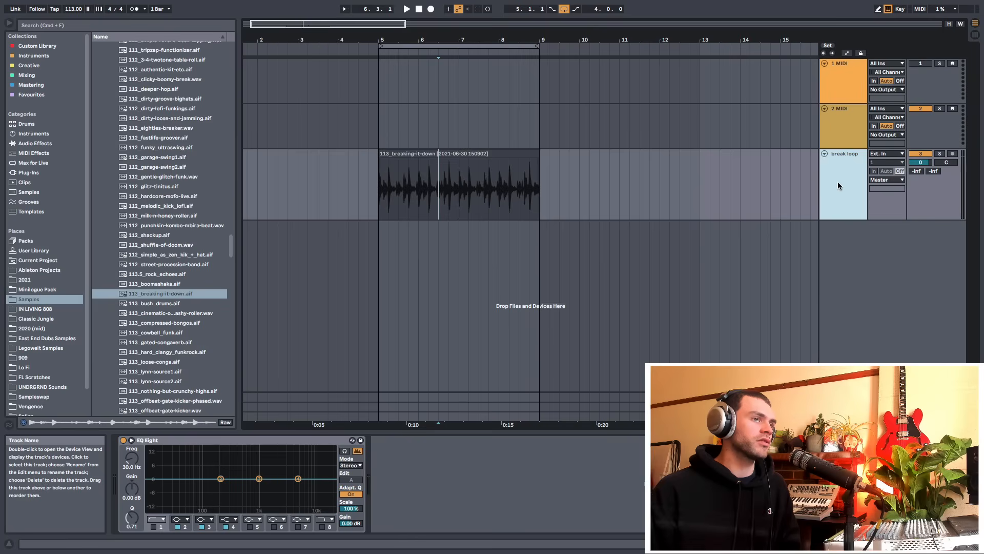
pyautogui.moveTo(837, 185); pyautogui.dragTo(833, 62)
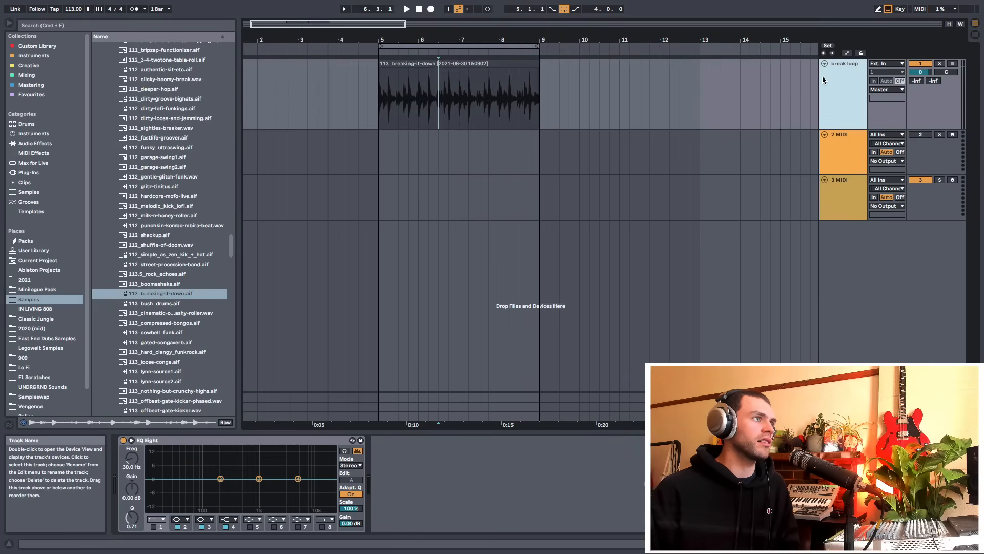
# Zoom into the break loop clip and select the 3 MIDI track
pyautogui.click(404, 152)
pyautogui.click(382, 94)
pyautogui.moveTo(409, 40); pyautogui.dragTo(410, 67)
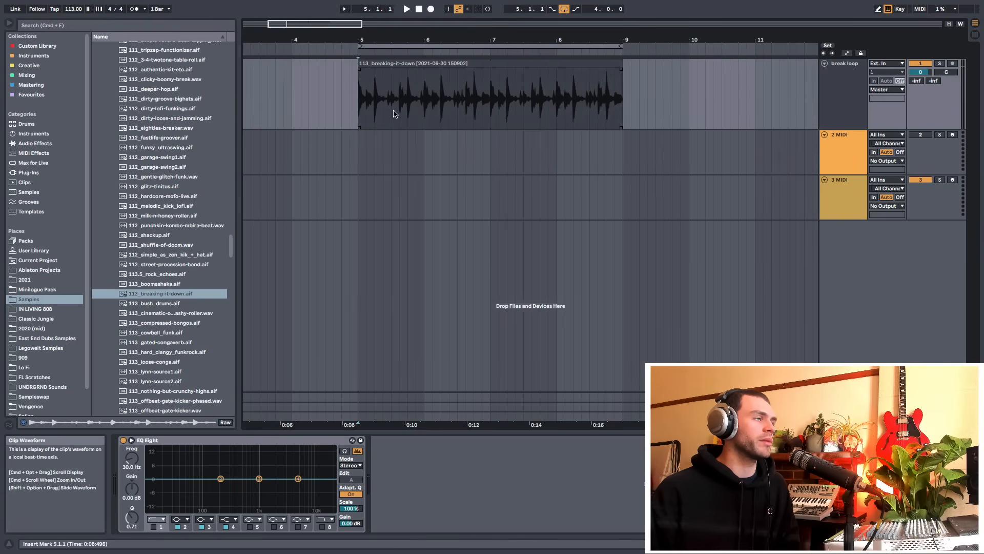
pyautogui.click(849, 185)
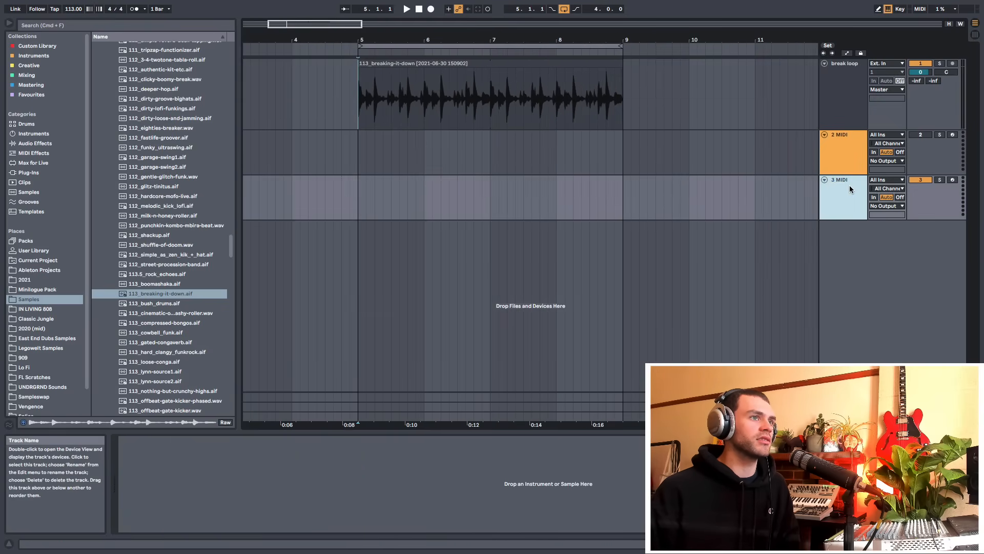
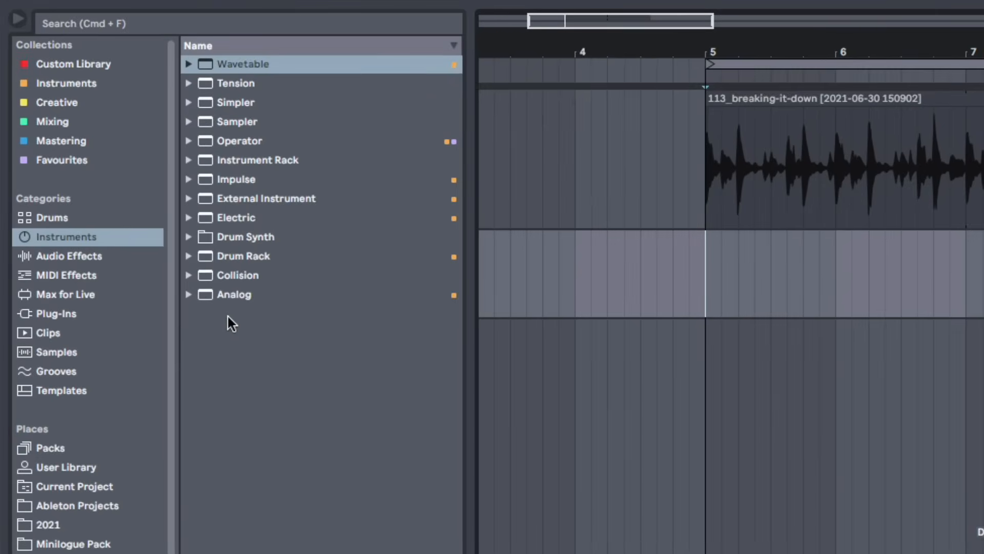
# Browse the Wavetable and Operator instrument presets, looking through the Operator bass sounds
pyautogui.click(186, 64)
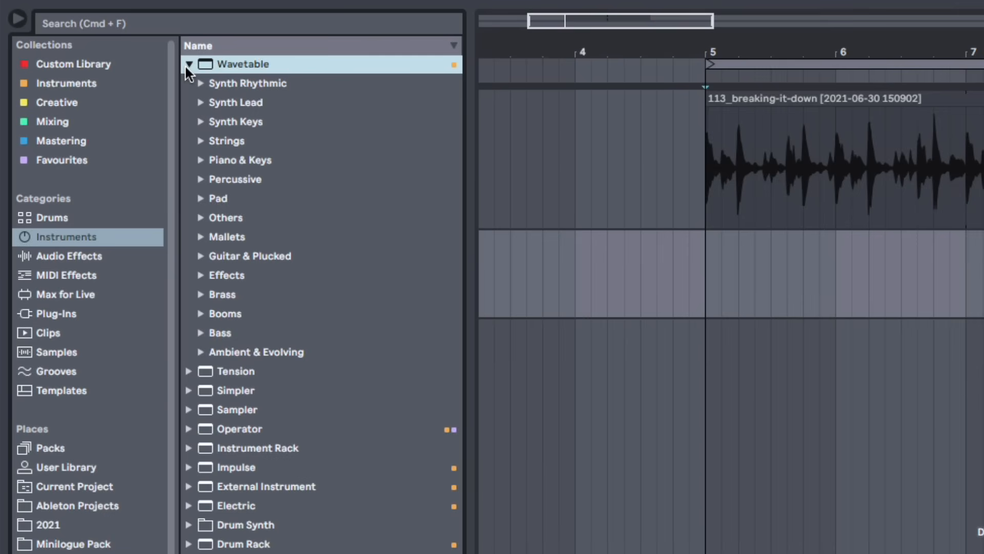
pyautogui.click(184, 64)
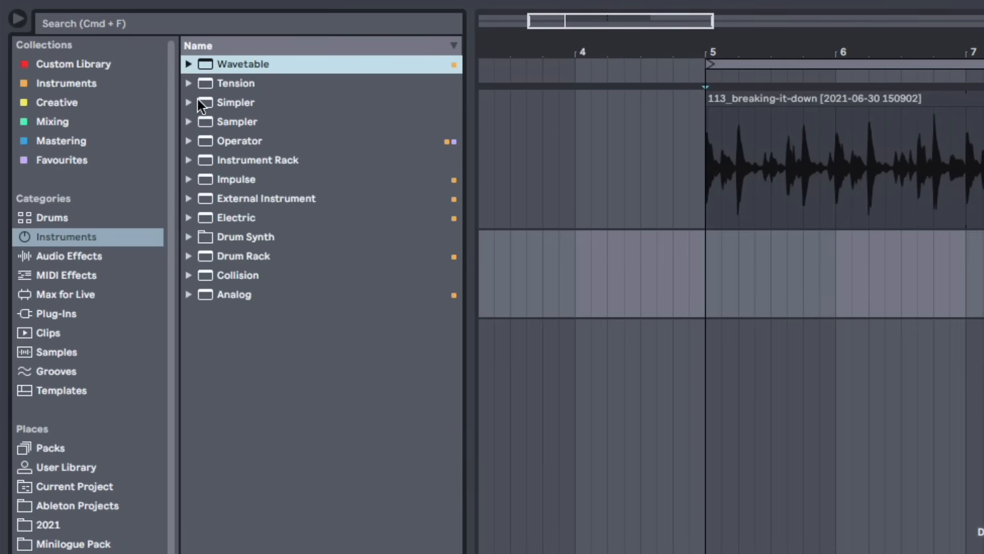
pyautogui.click(245, 141)
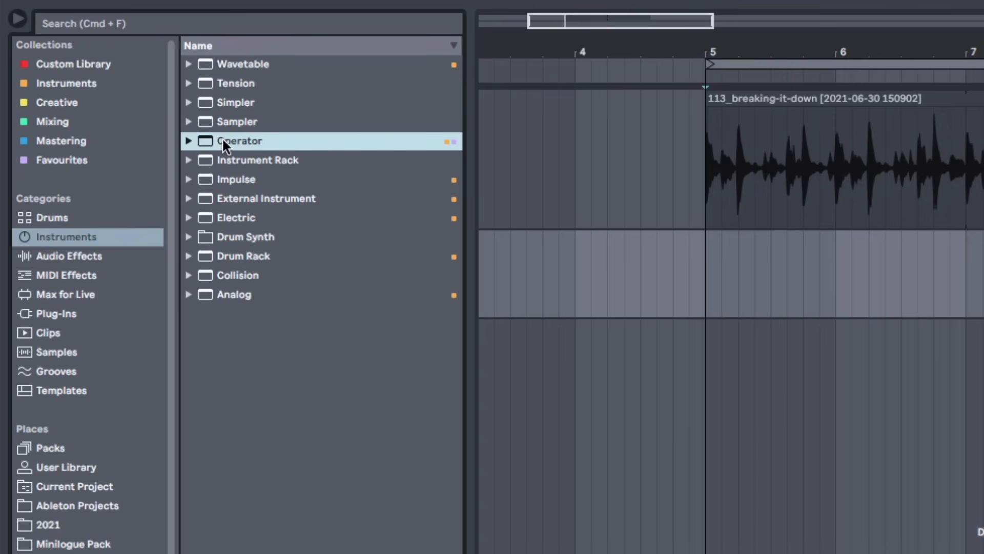
pyautogui.click(189, 141)
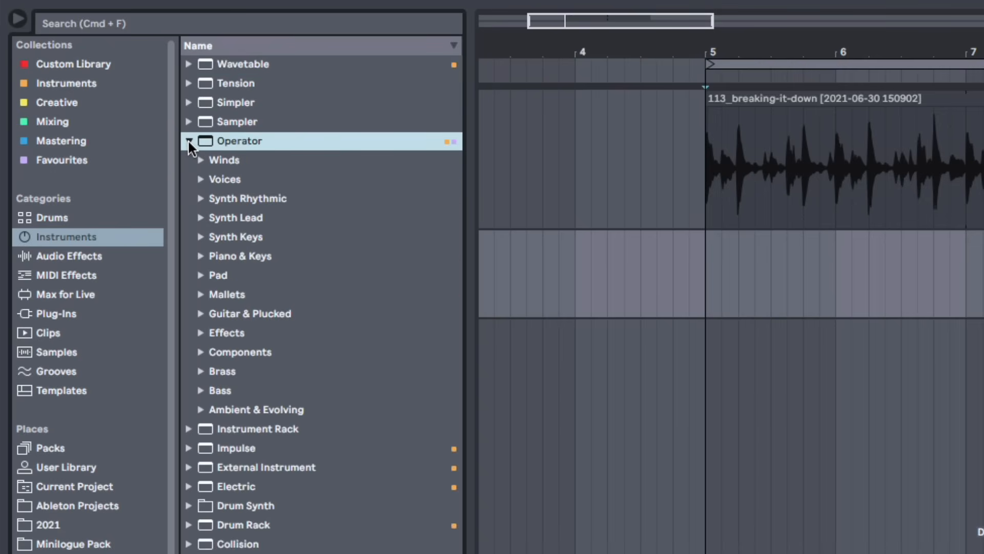
pyautogui.click(225, 390)
pyautogui.click(200, 389)
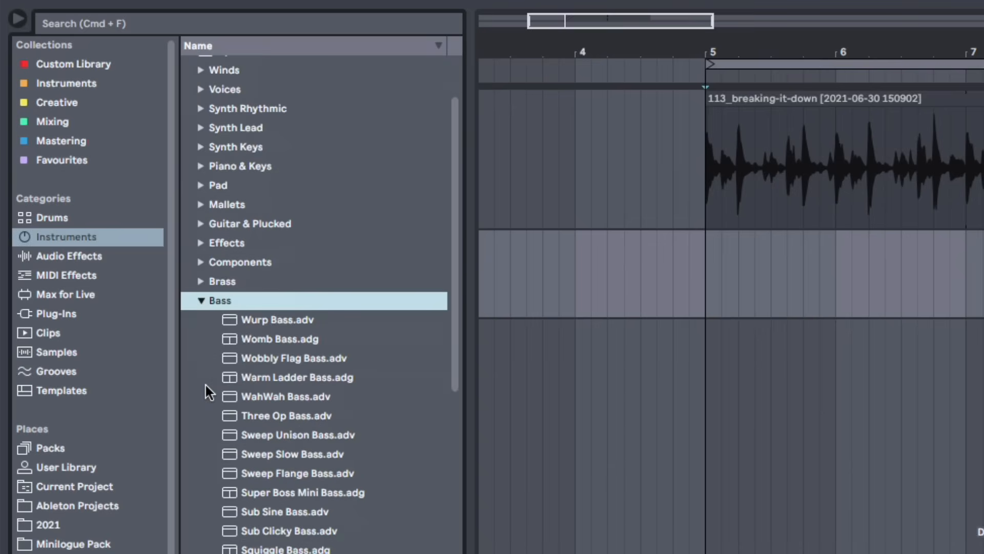
pyautogui.scroll(-5, 205, 385)
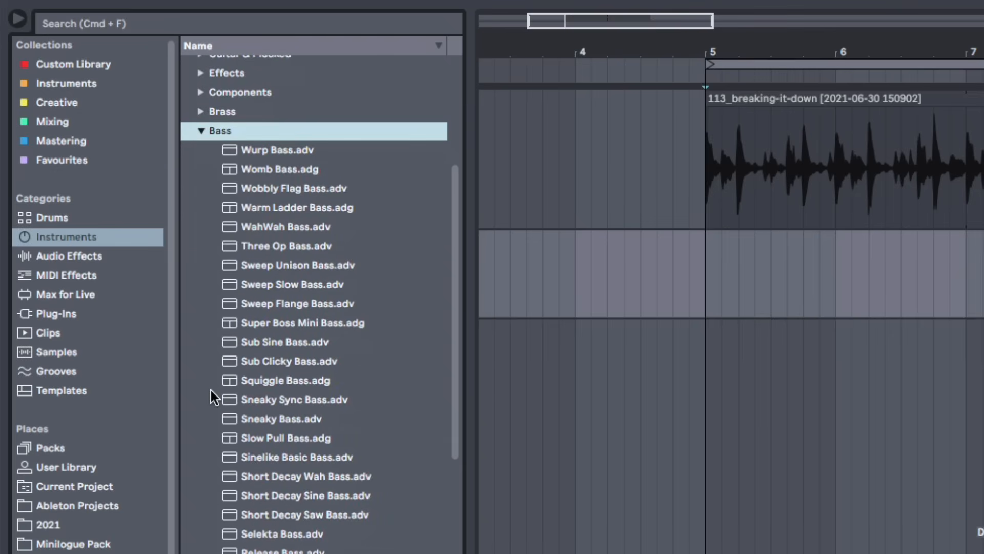
pyautogui.scroll(5, 210, 382)
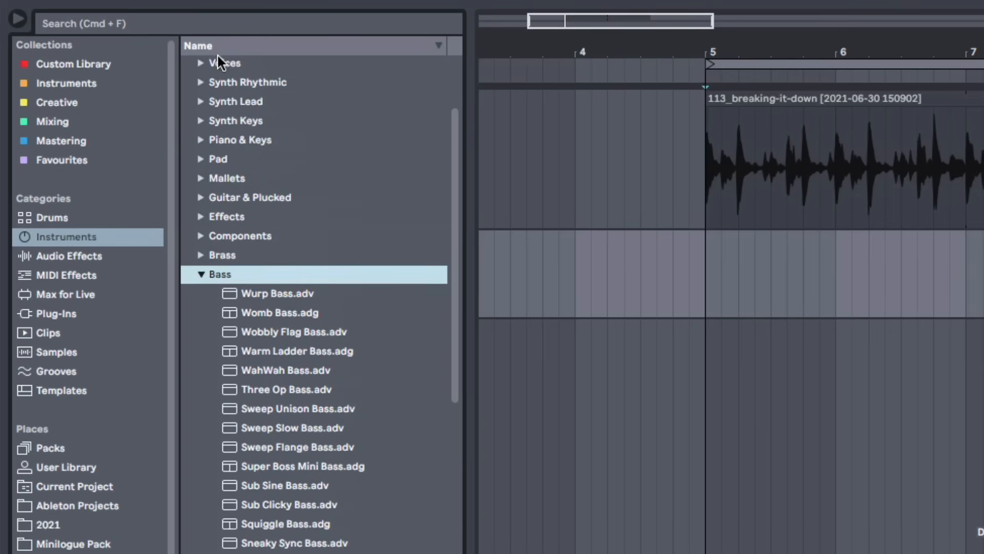
# Search the instruments for sub, audition the sub bass presets and load Sub Sine Bass onto the MIDI track
pyautogui.click(216, 22)
pyautogui.write('sub')
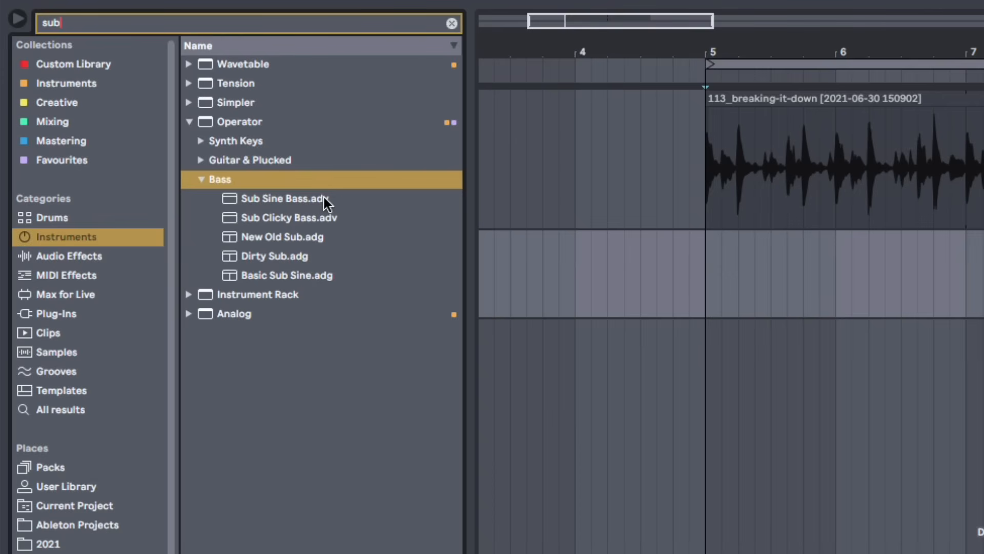
pyautogui.click(324, 200)
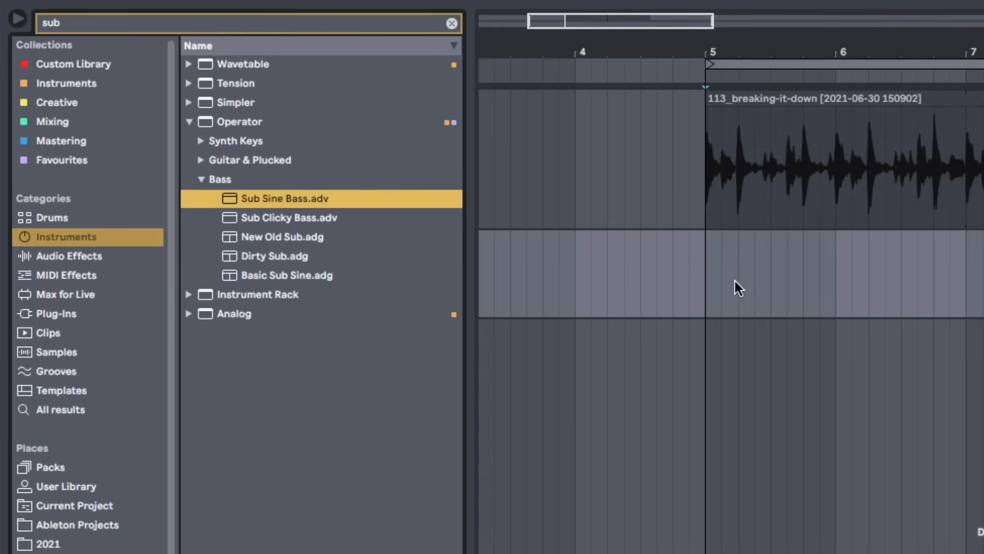
pyautogui.click(313, 238)
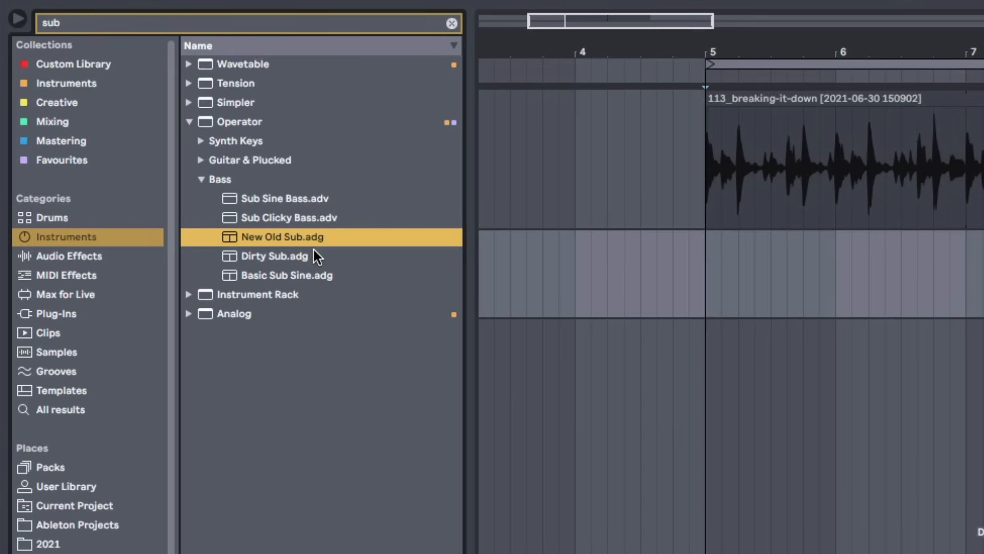
pyautogui.click(313, 252)
pyautogui.click(317, 267)
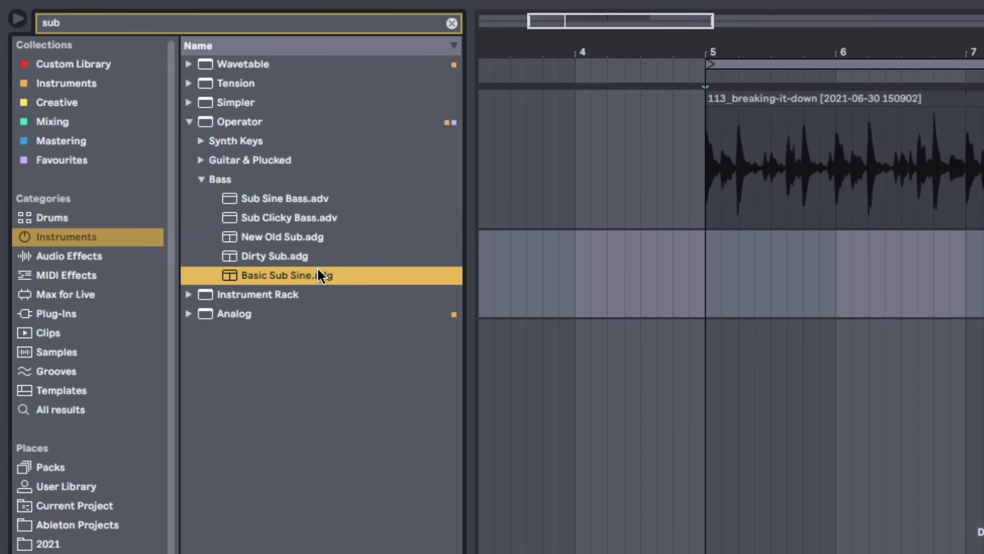
pyautogui.click(307, 220)
pyautogui.click(297, 198)
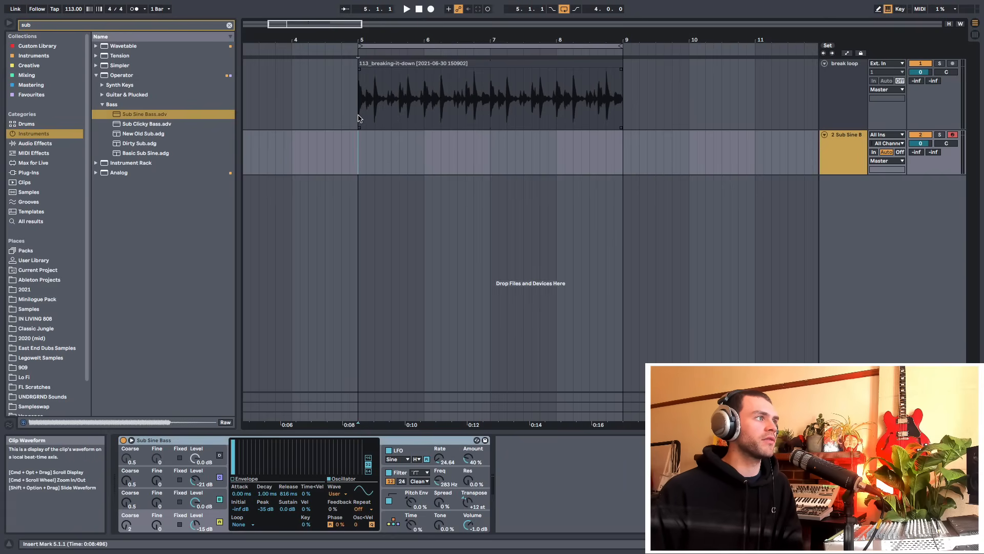
# Select bar 5 on the Sub Sine Bass track and insert an empty one-bar MIDI clip there
pyautogui.moveTo(360, 102); pyautogui.dragTo(423, 119)
pyautogui.click(360, 167)
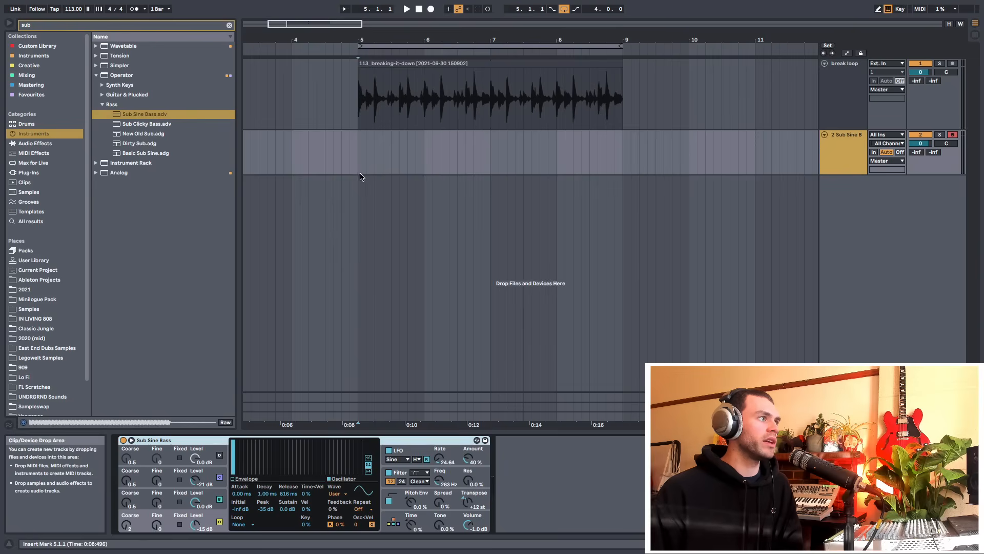
pyautogui.moveTo(359, 167); pyautogui.dragTo(419, 167)
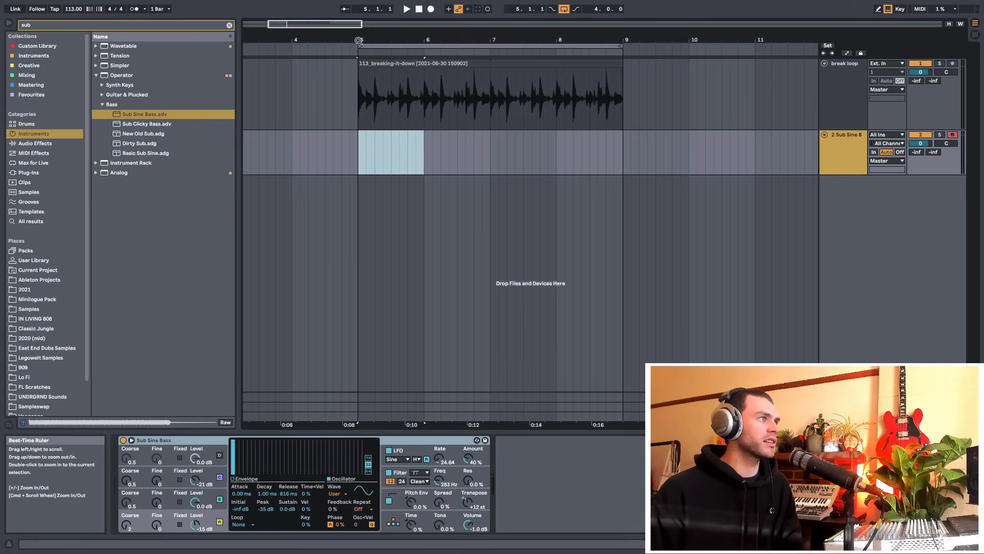
pyautogui.click(358, 163)
pyautogui.moveTo(358, 162); pyautogui.dragTo(419, 159)
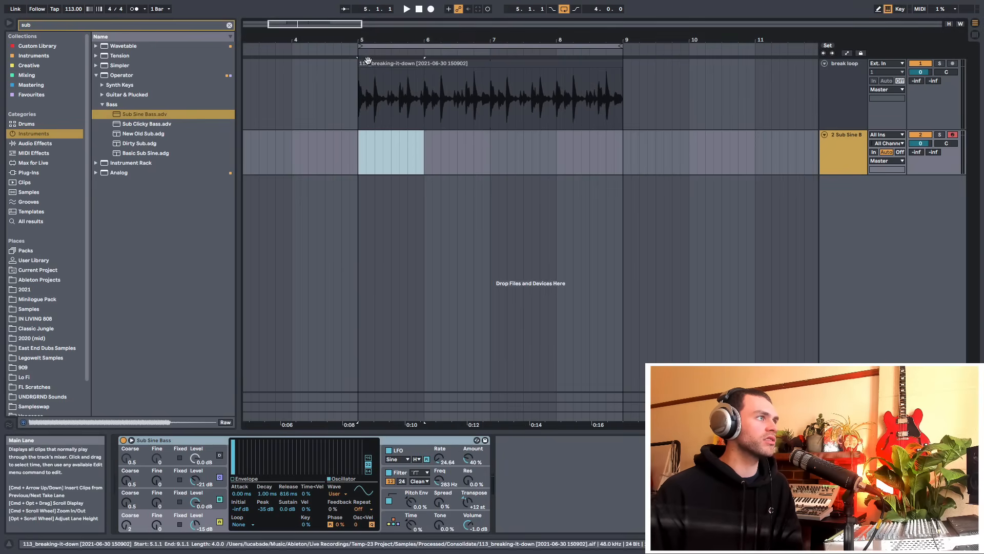
pyautogui.rightClick(385, 156)
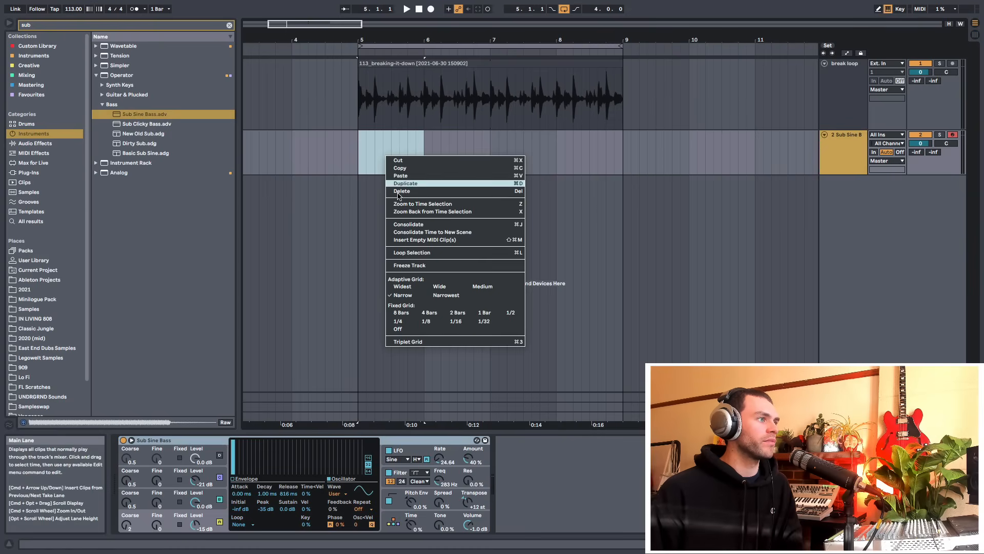
pyautogui.click(423, 240)
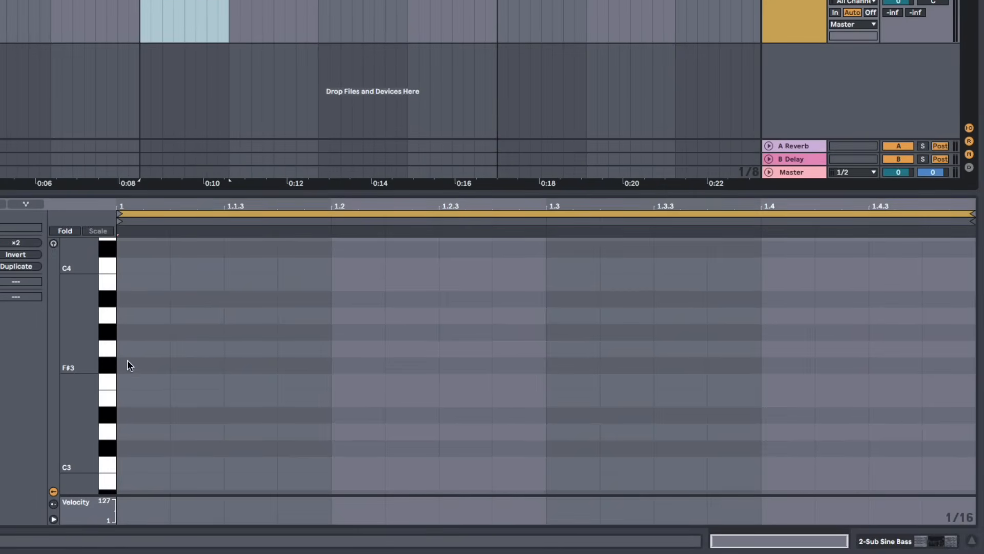
# Draw C3 notes at the start of the clip, lengthening and copying them, then delete all the notes
pyautogui.scroll(-3, 180, 383)
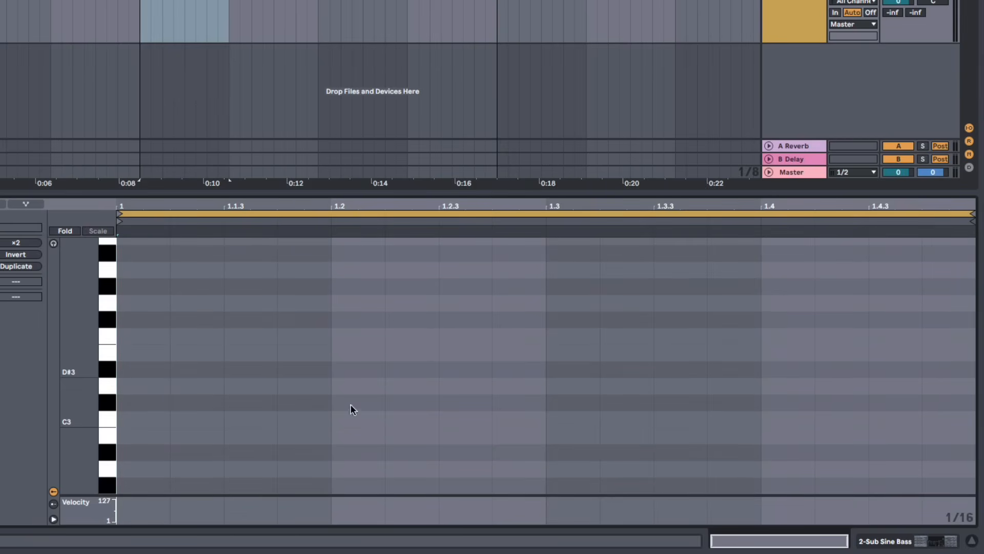
pyautogui.scroll(-1, 248, 357)
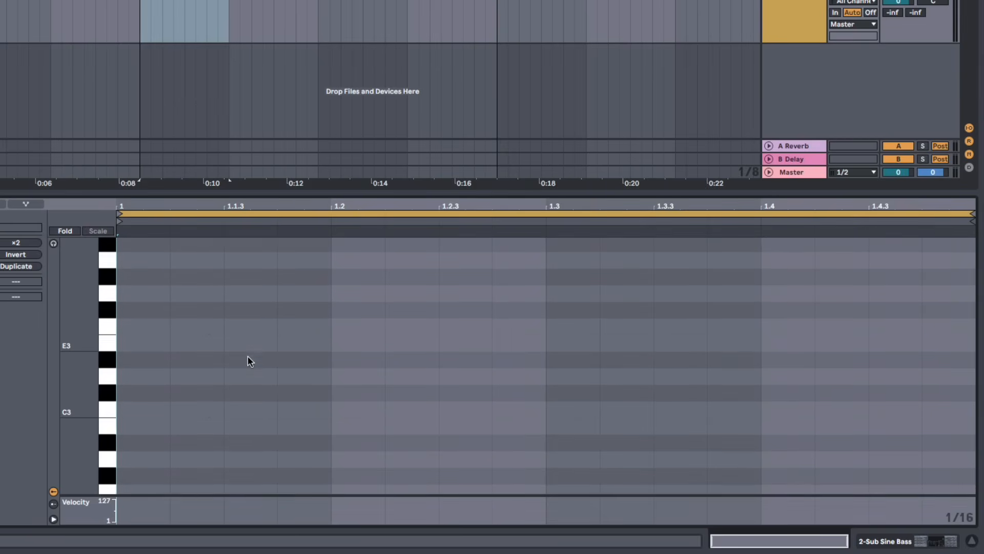
pyautogui.scroll(-2, 248, 358)
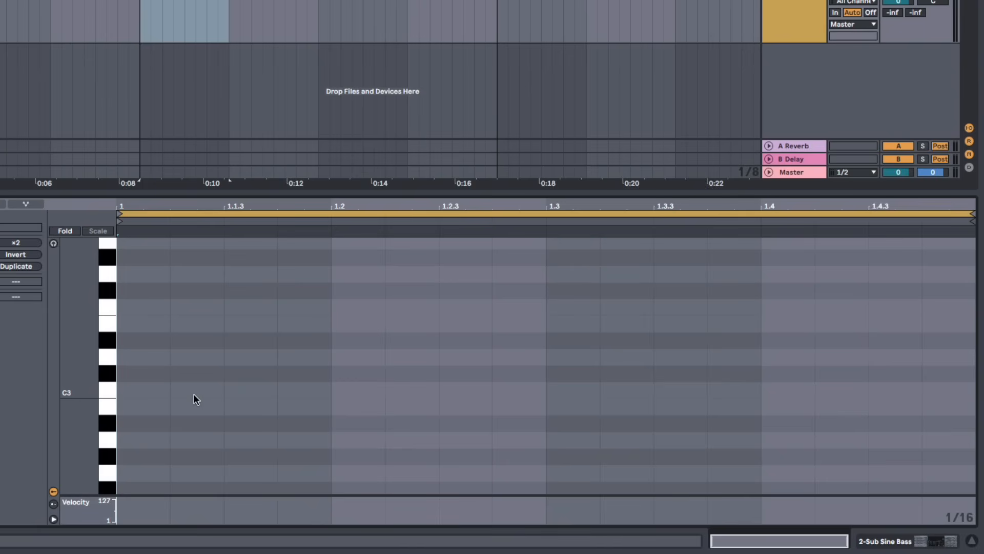
pyautogui.doubleClick(193, 394)
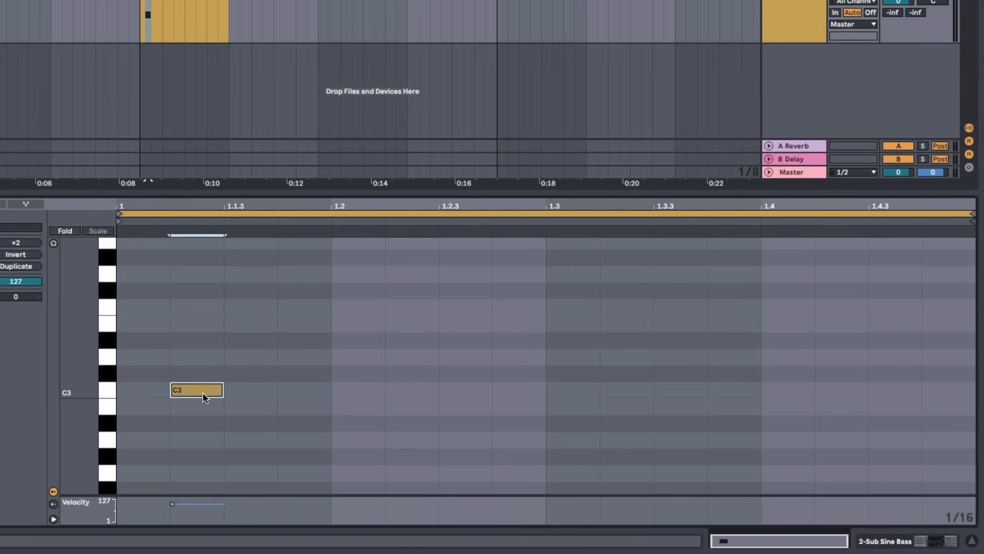
pyautogui.doubleClick(202, 392)
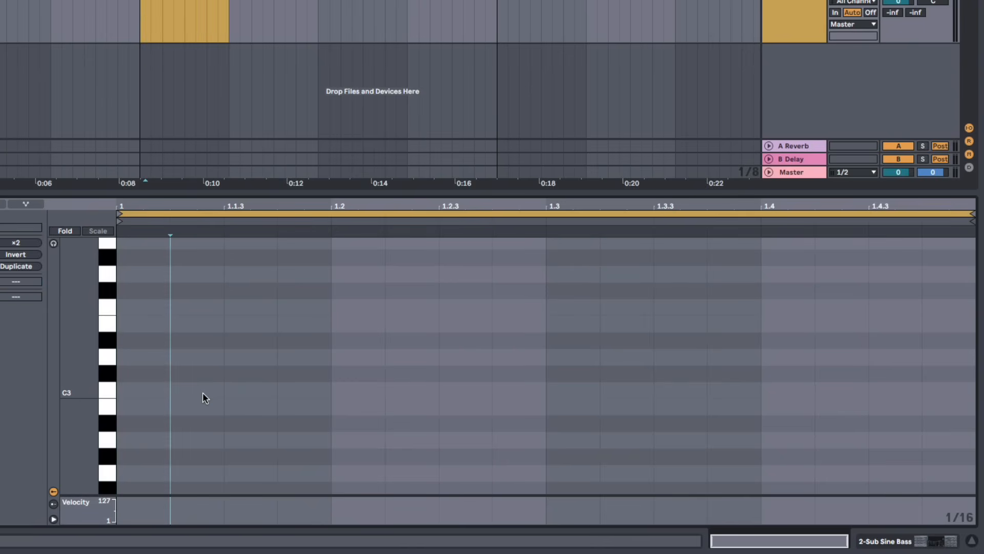
pyautogui.doubleClick(202, 392)
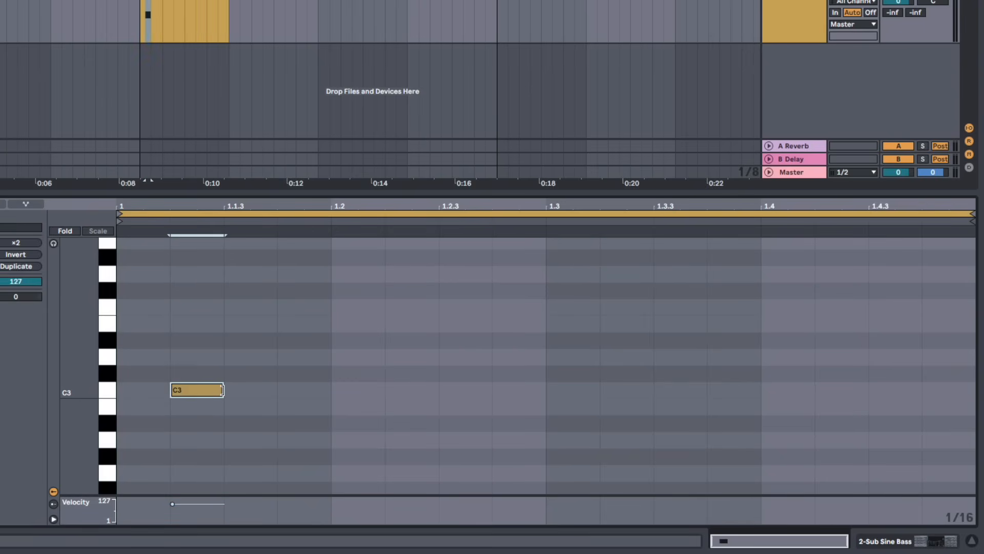
pyautogui.moveTo(222, 391); pyautogui.dragTo(302, 395)
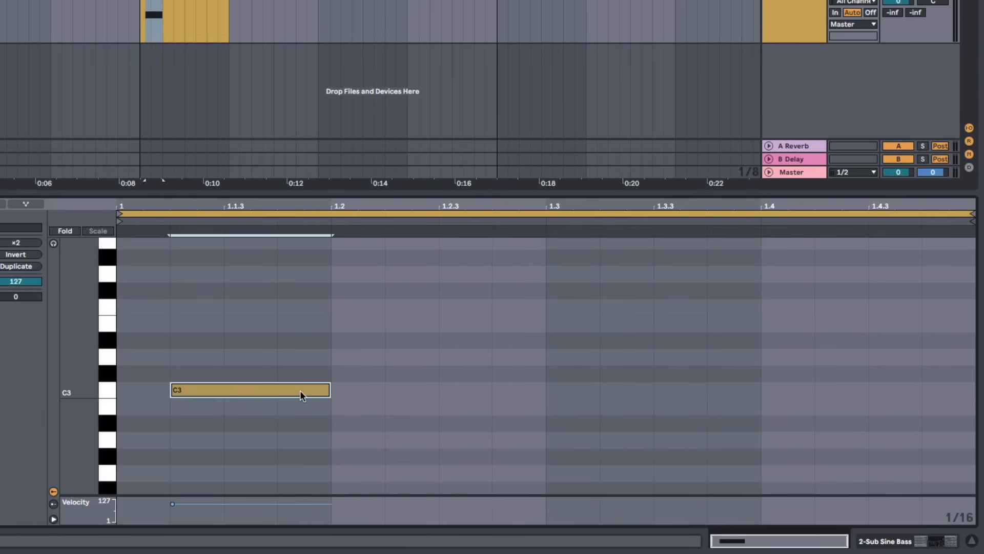
pyautogui.moveTo(223, 388)
pyautogui.mouseDown()
pyautogui.moveTo(303, 401)
pyautogui.moveTo(502, 401)
pyautogui.moveTo(210, 401)
pyautogui.moveTo(208, 350)
pyautogui.mouseUp()
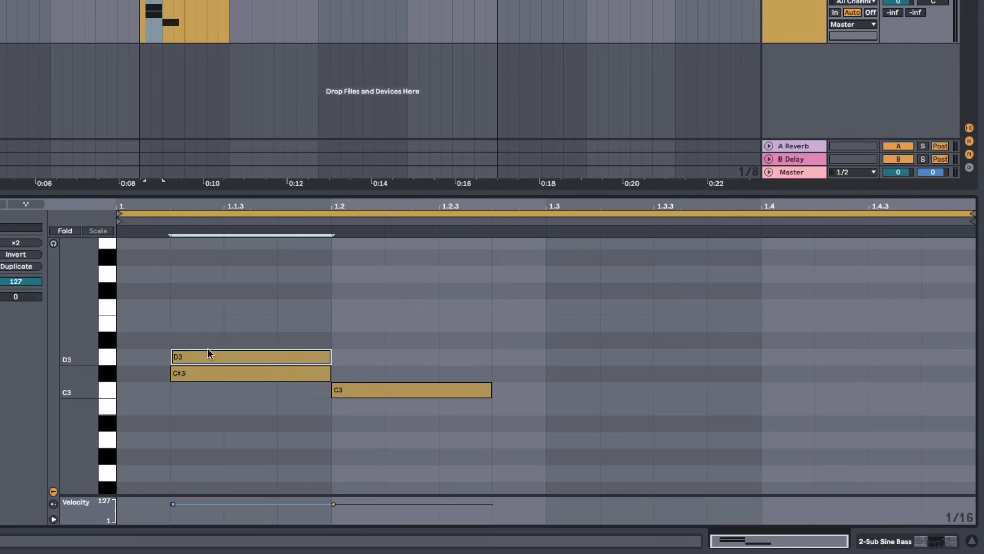
pyautogui.moveTo(200, 302); pyautogui.dragTo(400, 404)
pyautogui.press('Delete')
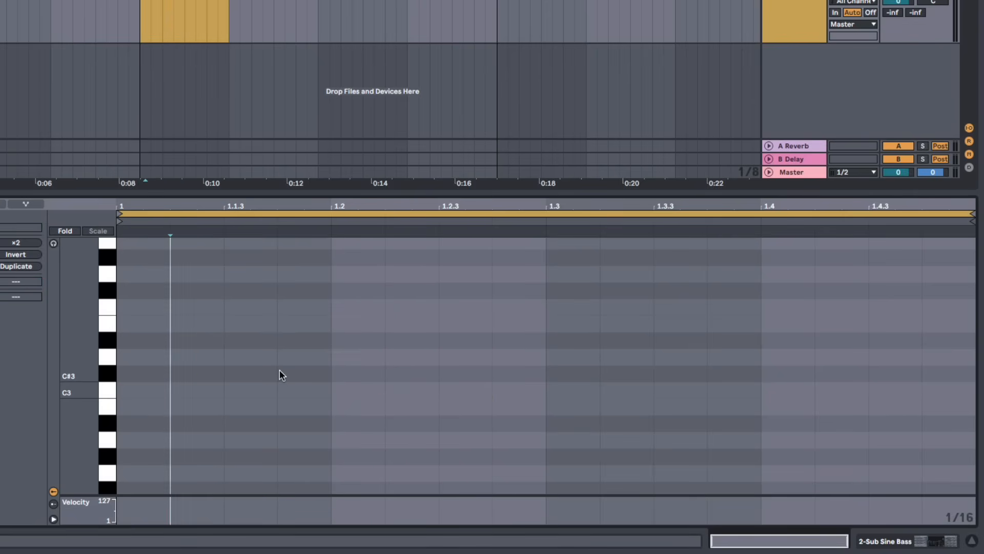
# Draw a short pattern of C3 and C#3 sixteenth notes with the Draw Mode, then delete them
pyautogui.press('b')
pyautogui.click(206, 389)
pyautogui.click(249, 389)
pyautogui.click(304, 373)
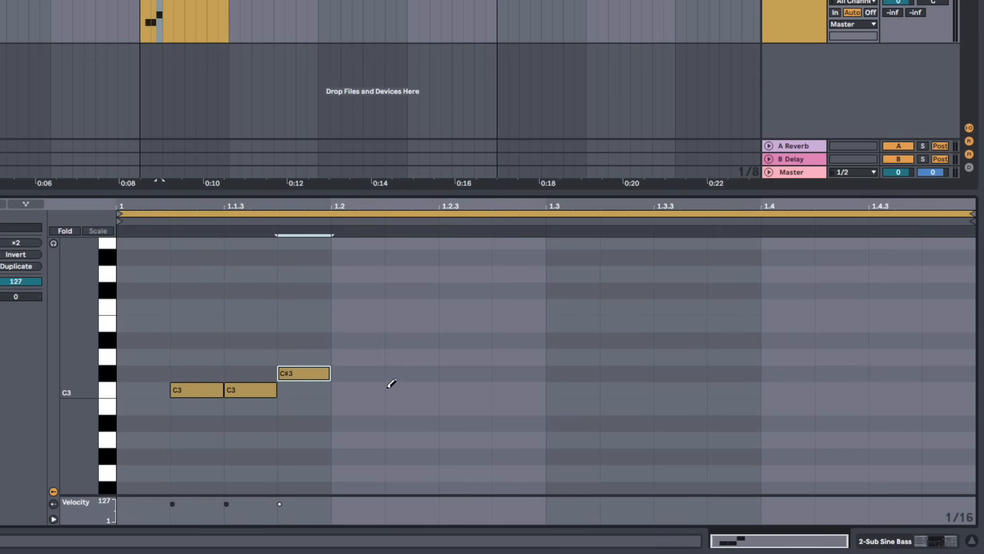
pyautogui.click(405, 389)
pyautogui.click(464, 390)
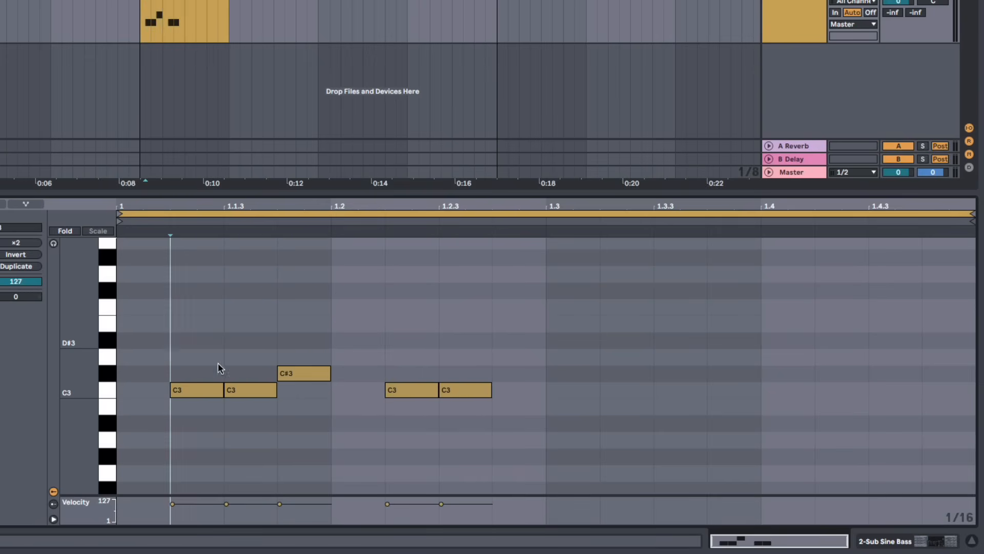
pyautogui.moveTo(171, 347); pyautogui.dragTo(441, 412)
pyautogui.press('Delete')
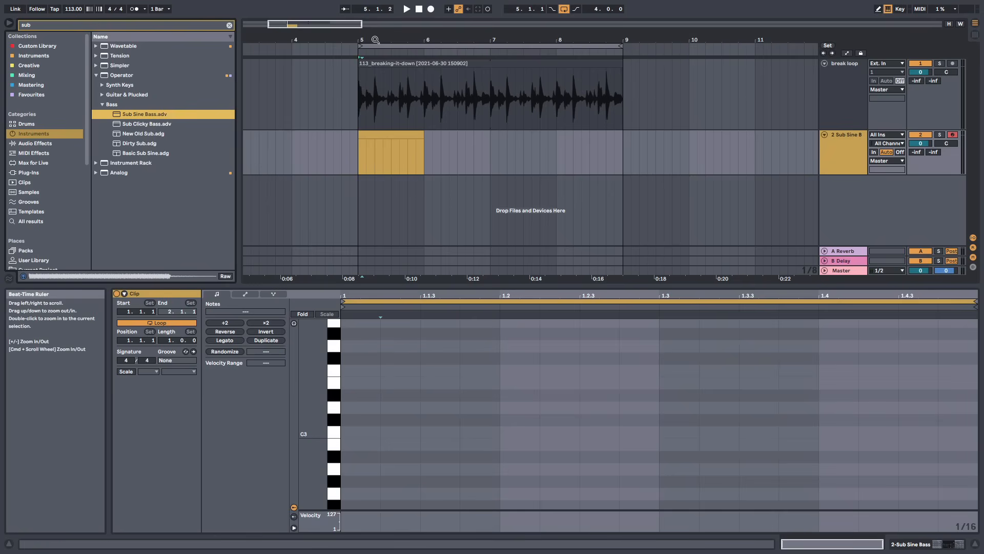
# Play the break loop from the start of bar 5 and stop playback
pyautogui.moveTo(375, 39)
pyautogui.mouseDown()
pyautogui.moveTo(356, 64)
pyautogui.moveTo(387, 53)
pyautogui.mouseUp()
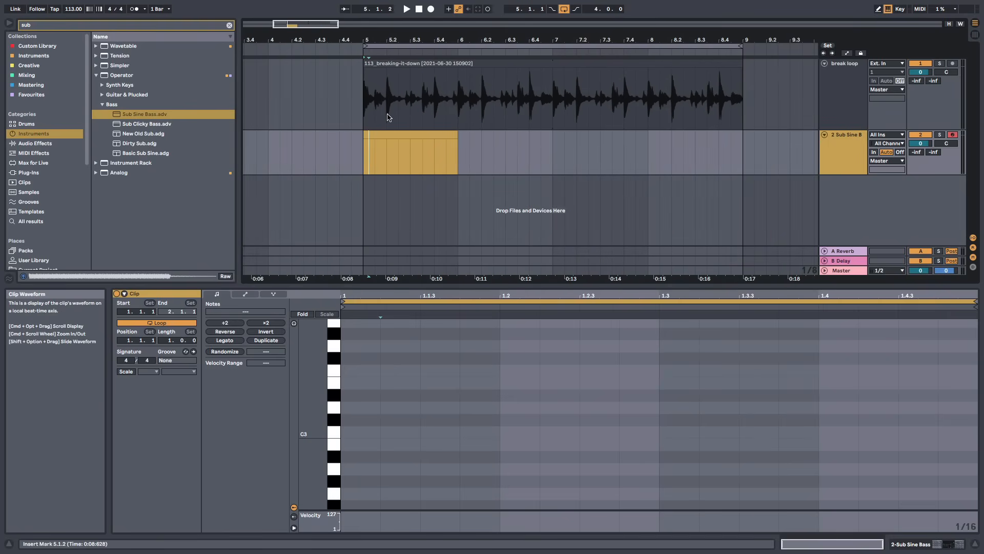
pyautogui.click(366, 109)
pyautogui.press('space')
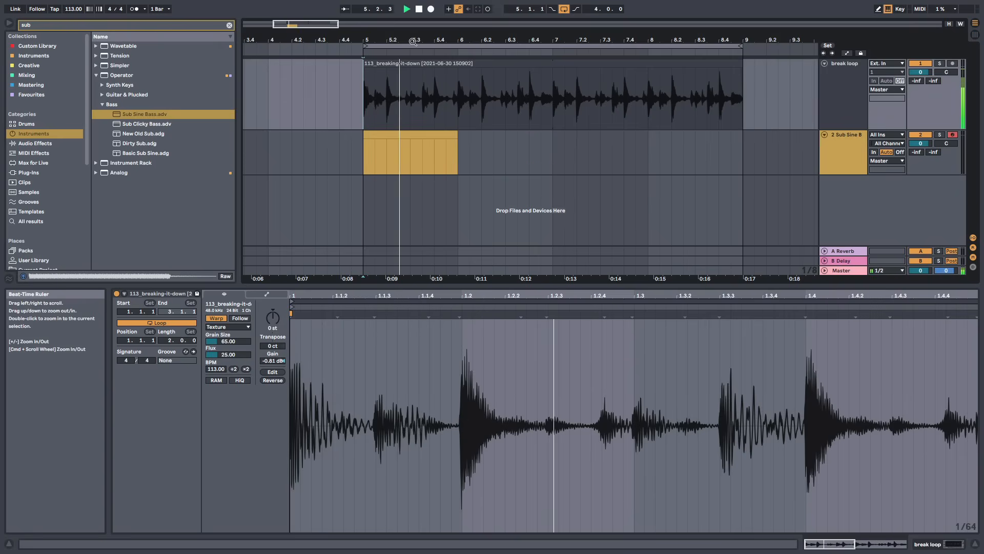
pyautogui.moveTo(410, 40); pyautogui.dragTo(378, 23)
pyautogui.press('space')
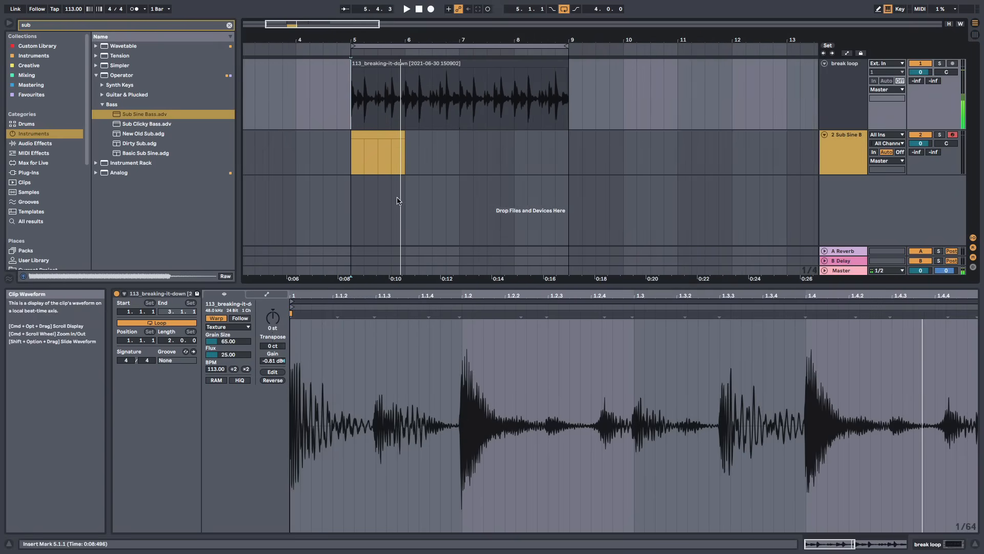
# Select the empty MIDI clip and switch to the Sub Sine Bass device view
pyautogui.click(366, 134)
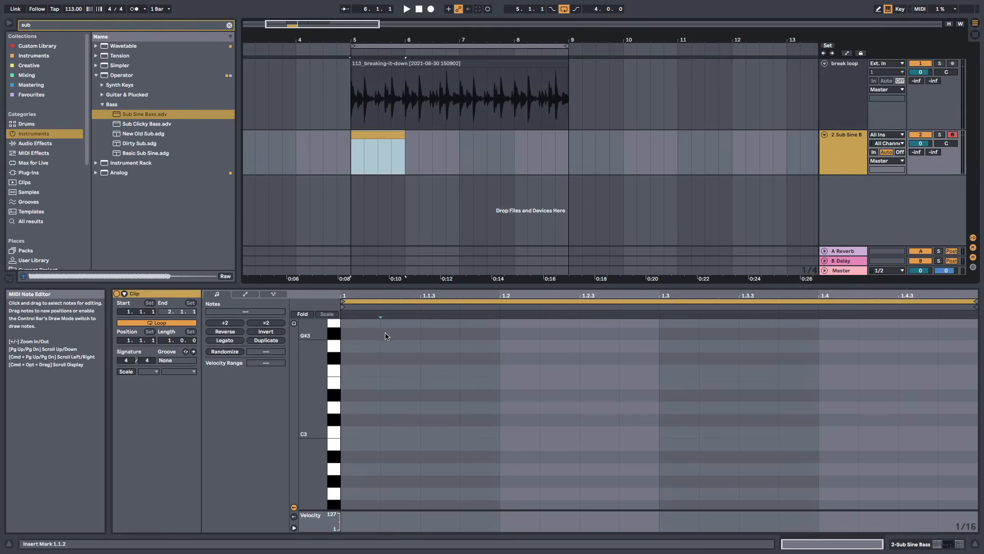
pyautogui.hotkey('shift', 'Tab')
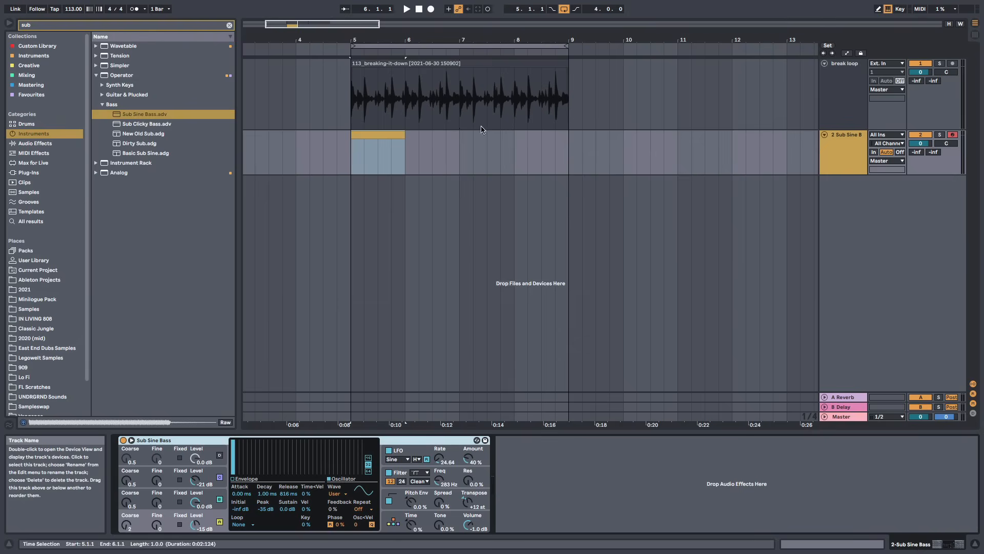
pyautogui.moveTo(124, 117); pyautogui.dragTo(412, 152)
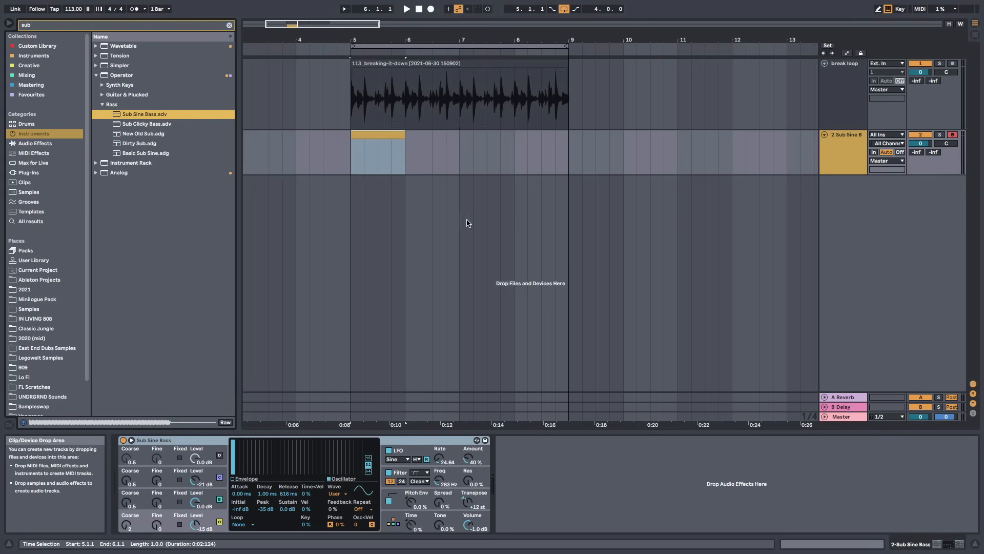
# Open the empty Sub Sine Bass MIDI clip in the note editor
pyautogui.click(537, 159)
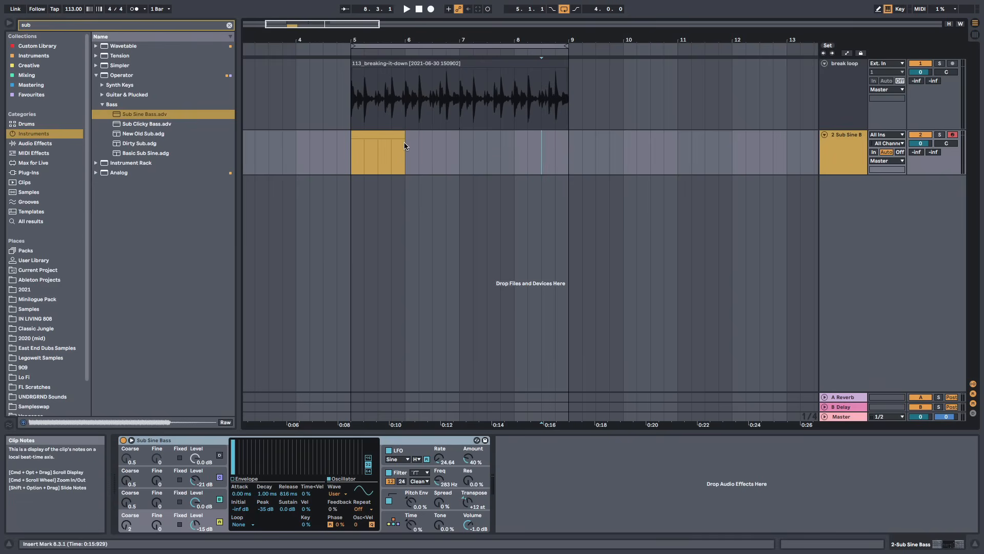
pyautogui.click(405, 109)
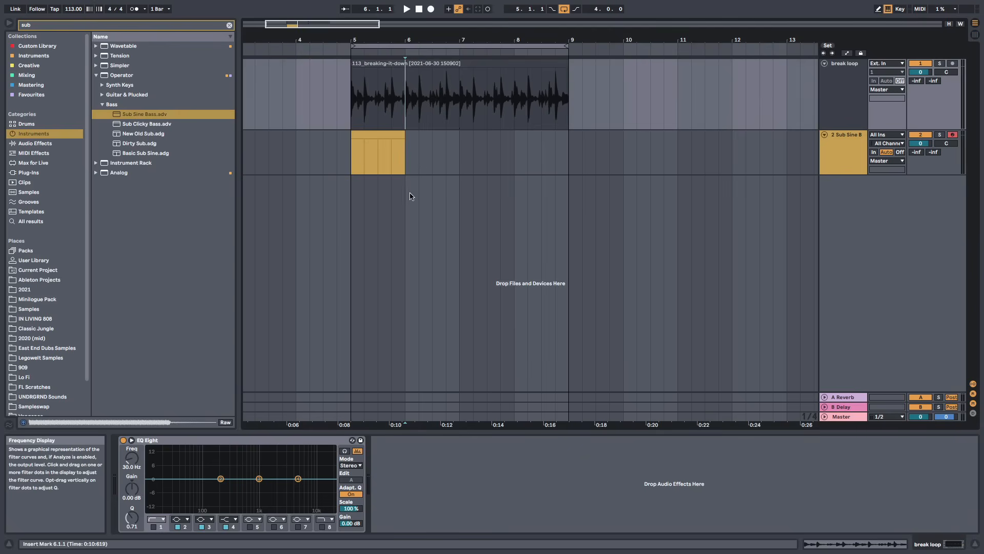
pyautogui.click(410, 160)
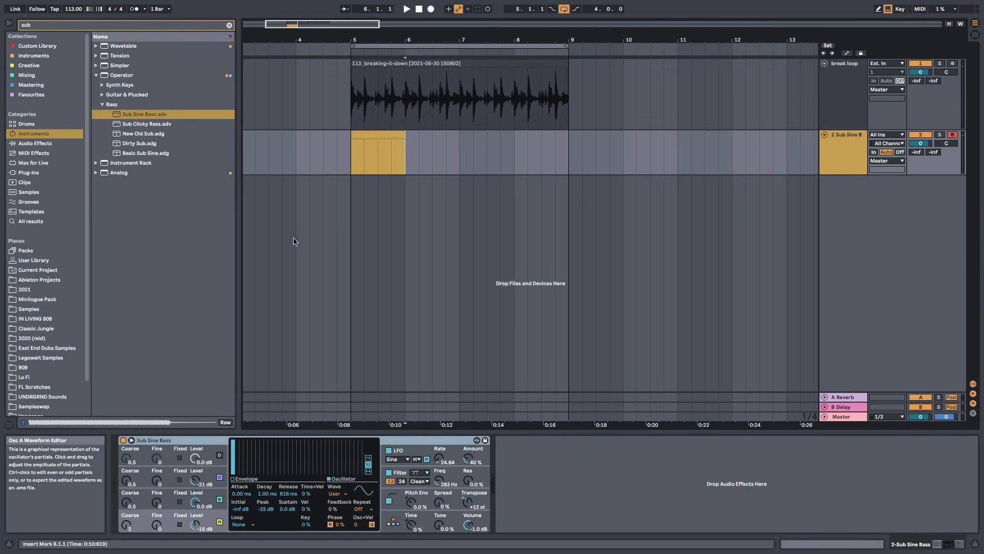
pyautogui.click(375, 136)
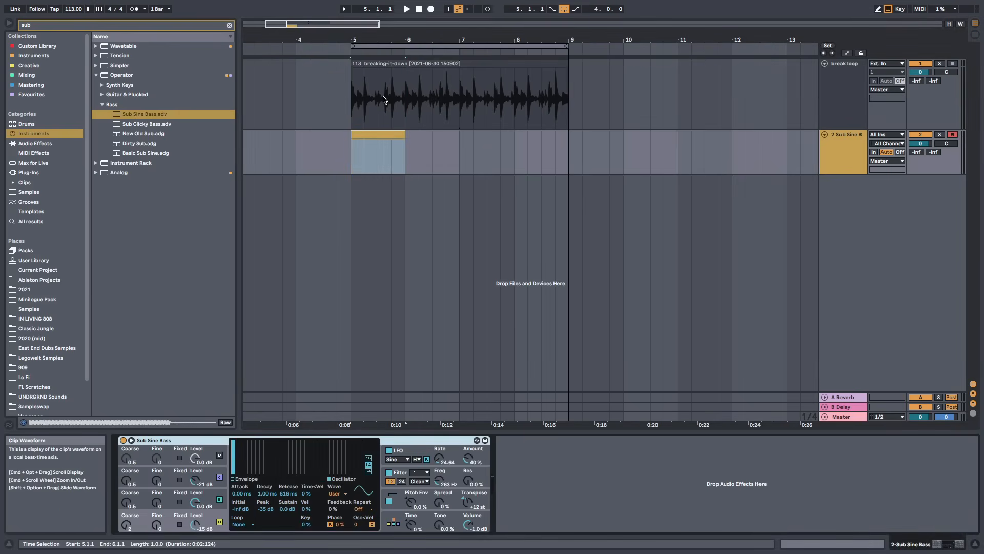
pyautogui.click(383, 132)
pyautogui.doubleClick(378, 133)
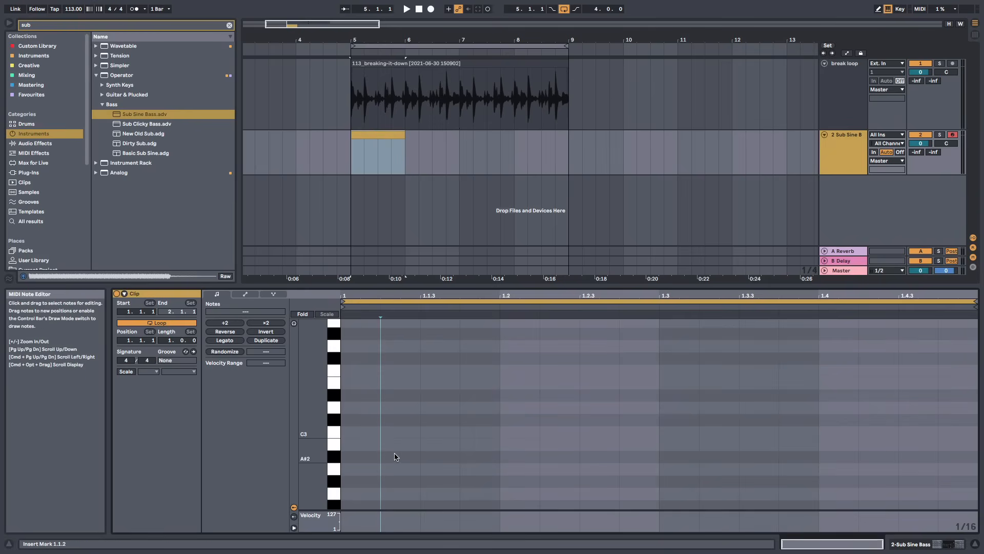
# Turn on MIDI editor preview and audition piano-roll keys from C3 down to around C1 to pick a bass pitch
pyautogui.scroll(-1, 398, 449)
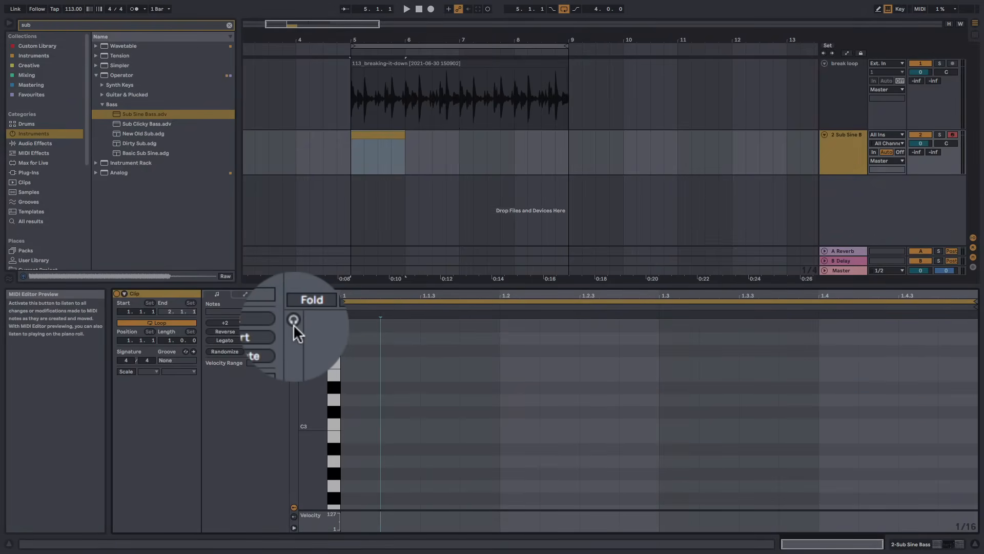
pyautogui.click(294, 324)
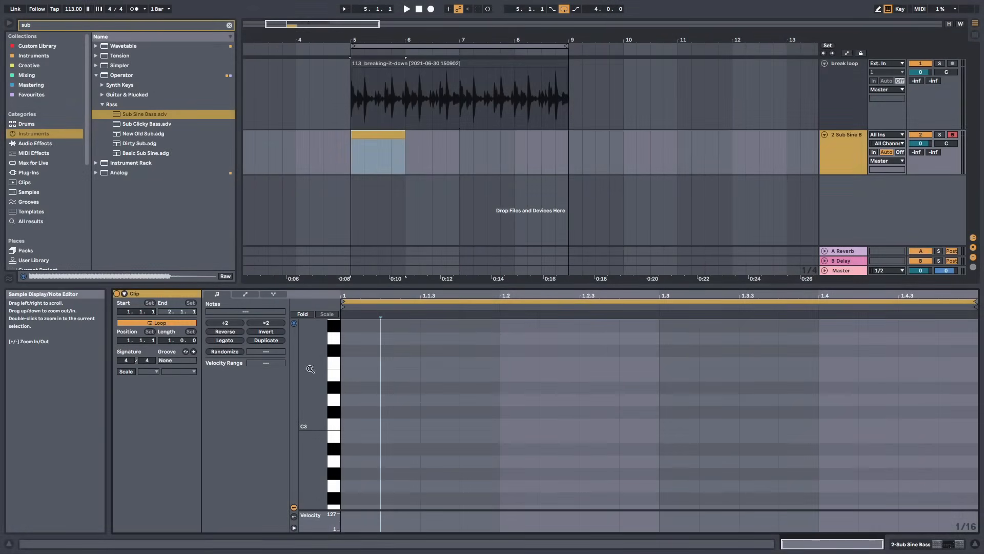
pyautogui.click(333, 423)
pyautogui.click(332, 413)
pyautogui.scroll(-2, 330, 432)
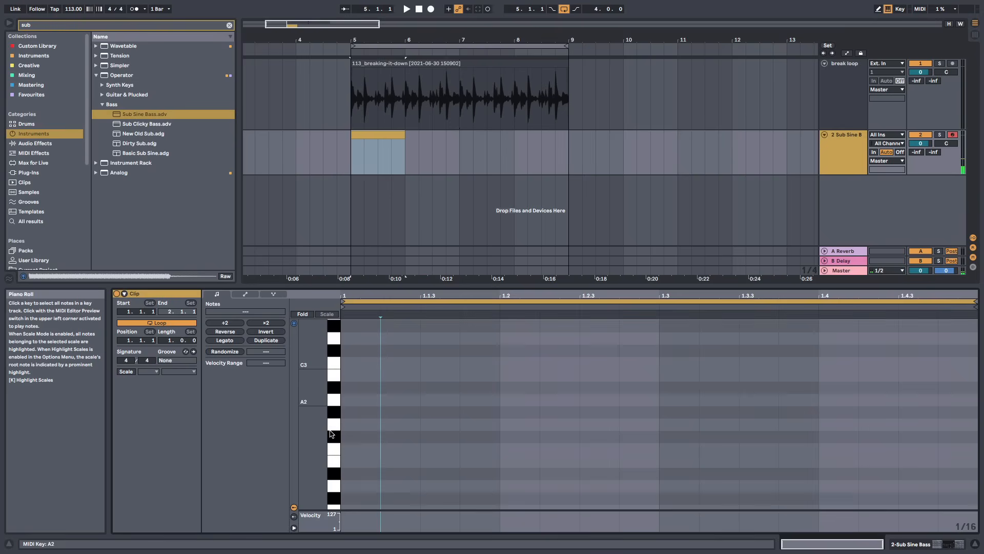
pyautogui.click(335, 365)
pyautogui.scroll(-2, 333, 380)
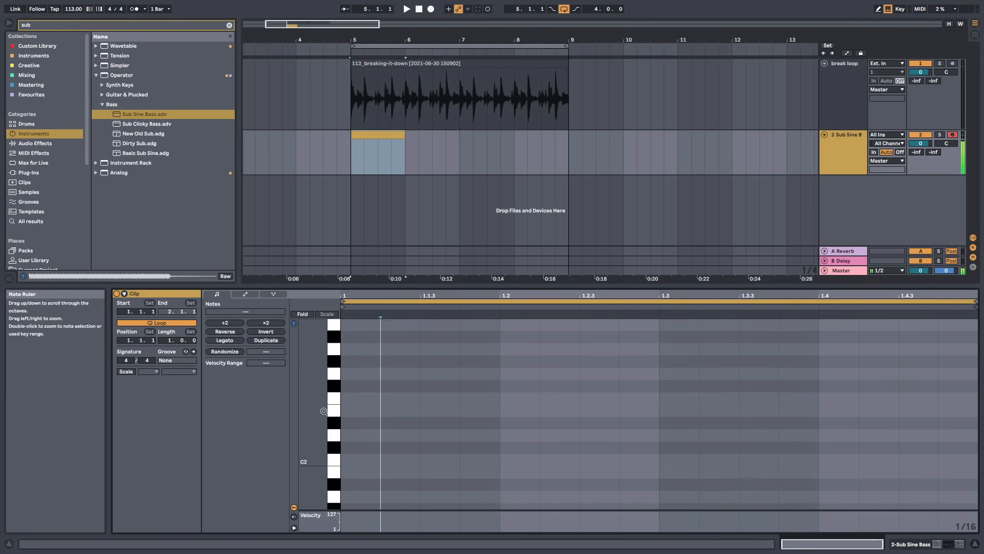
pyautogui.moveTo(331, 398); pyautogui.dragTo(333, 402)
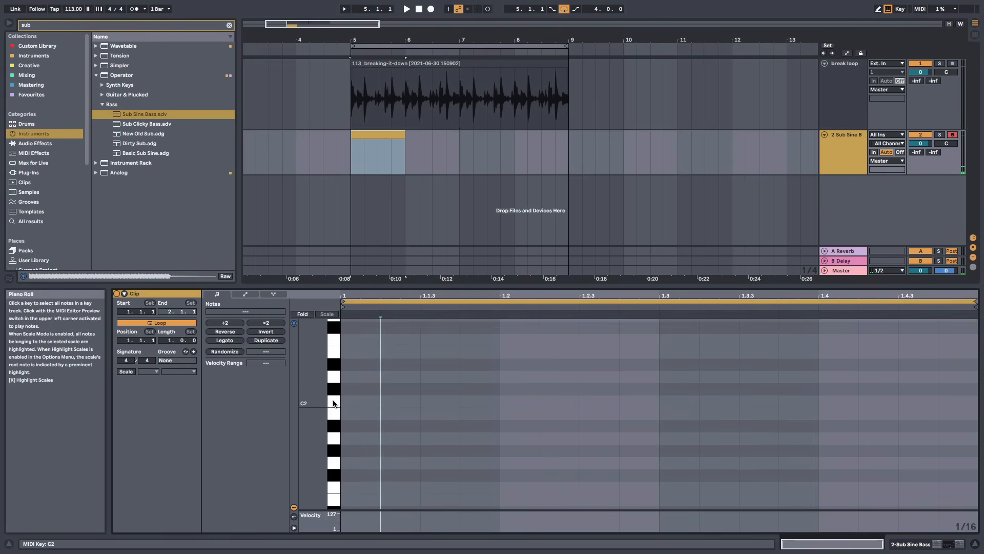
pyautogui.click(333, 403)
pyautogui.scroll(-2, 334, 402)
pyautogui.click(334, 436)
pyautogui.click(334, 472)
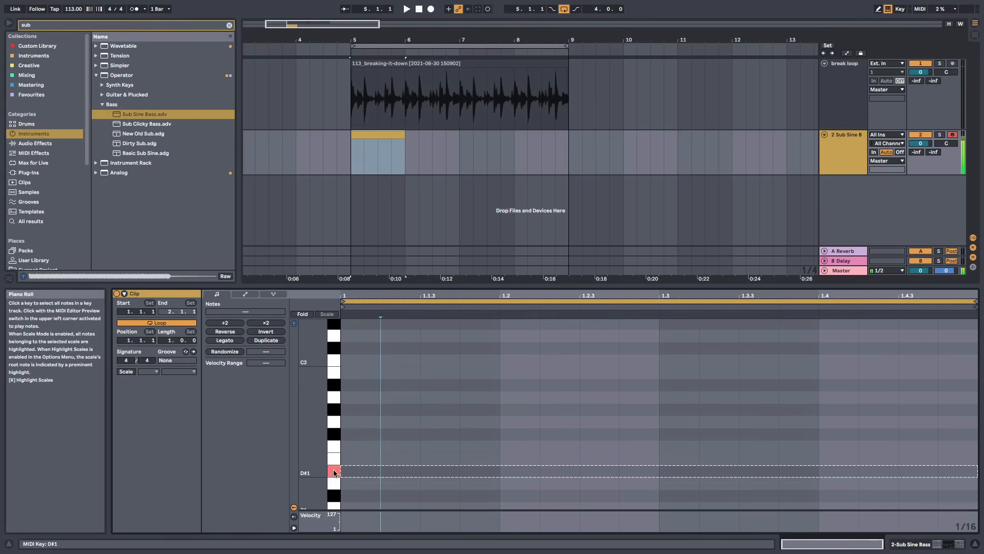
pyautogui.scroll(-3, 334, 469)
pyautogui.click(334, 449)
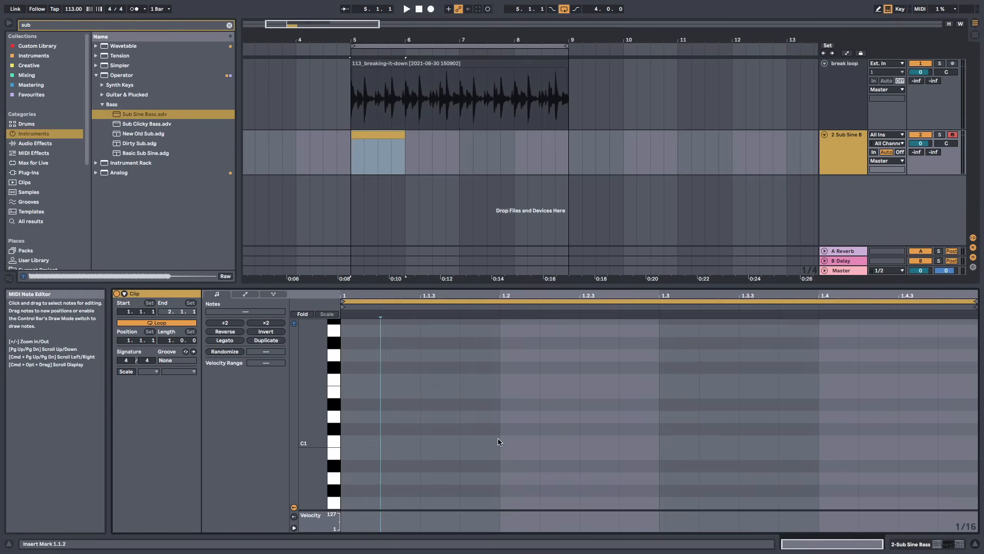
# Draw a C1 note at 1.1.3 and lengthen it to end at 1.2.1, playing the clip to check
pyautogui.press('space')
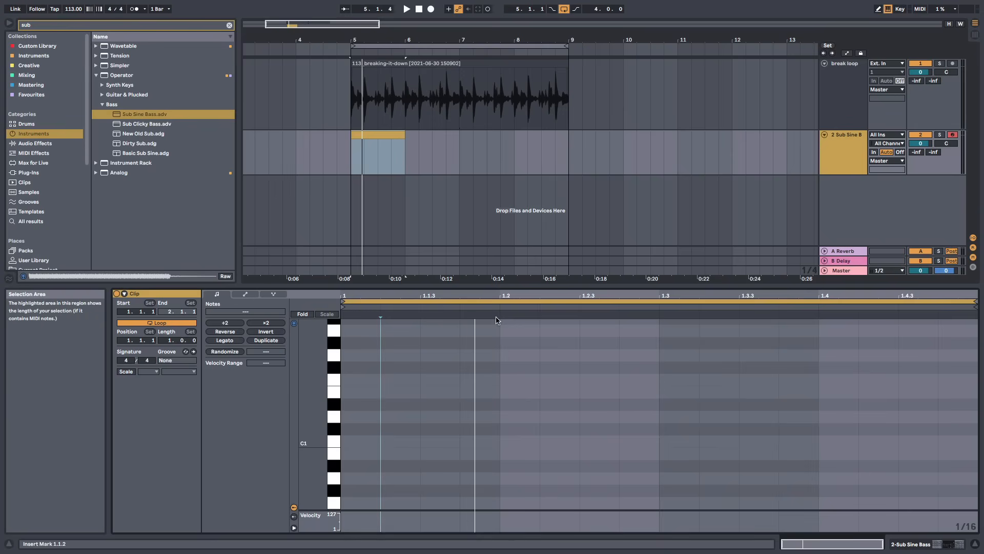
pyautogui.doubleClick(436, 440)
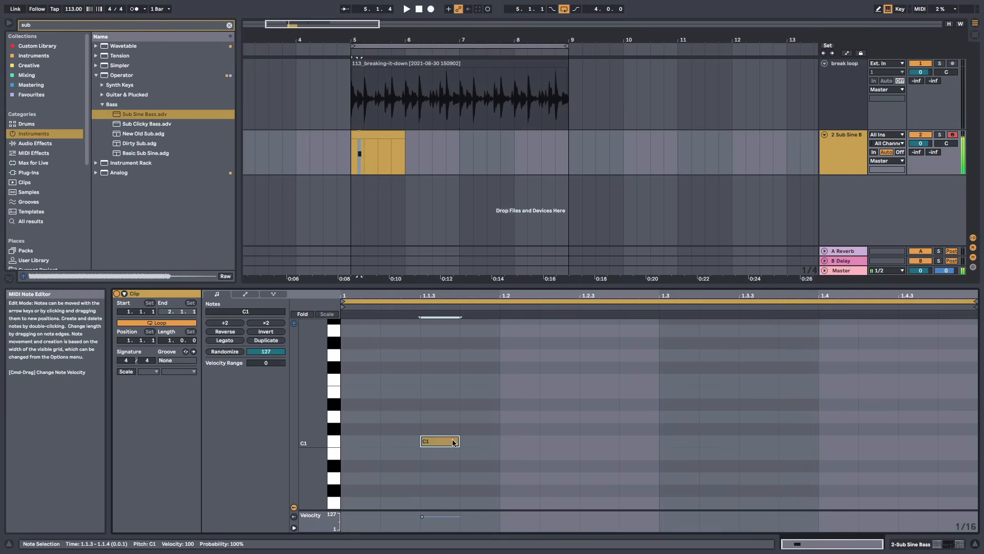
pyautogui.moveTo(458, 441); pyautogui.dragTo(500, 442)
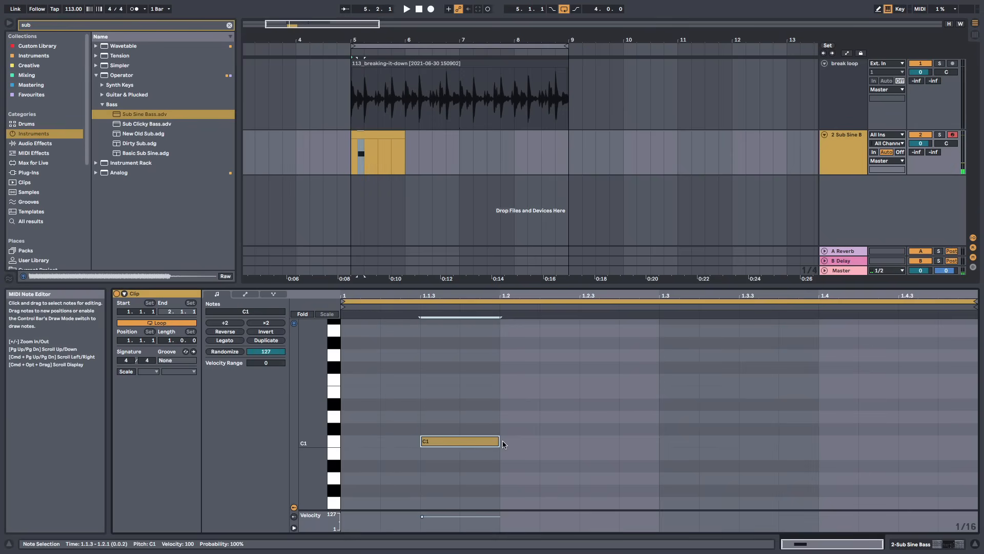
pyautogui.press('space')
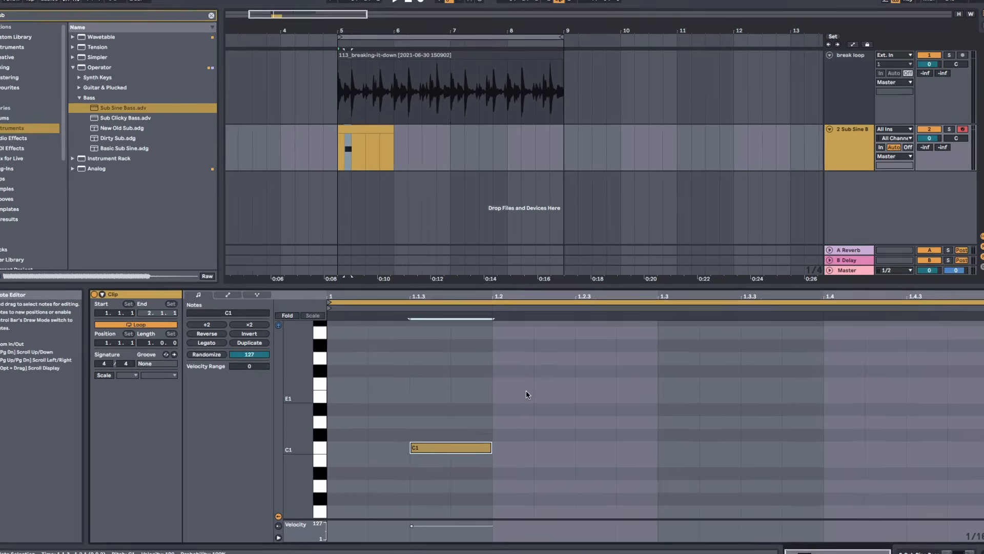
# Switch to a 1/8 fixed grid and add an A#0 note from 1.3.1 to 1.4.1
pyautogui.rightClick(531, 390)
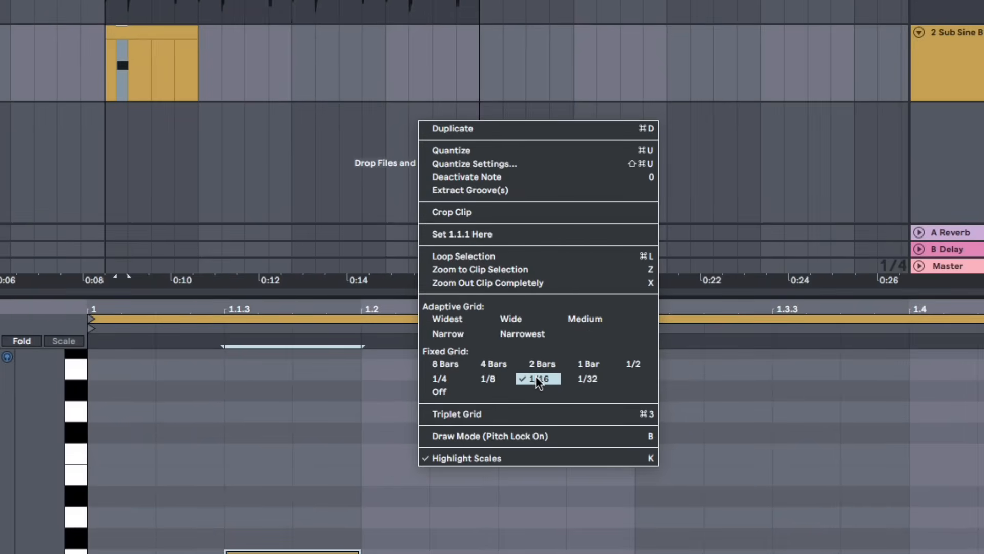
pyautogui.click(505, 380)
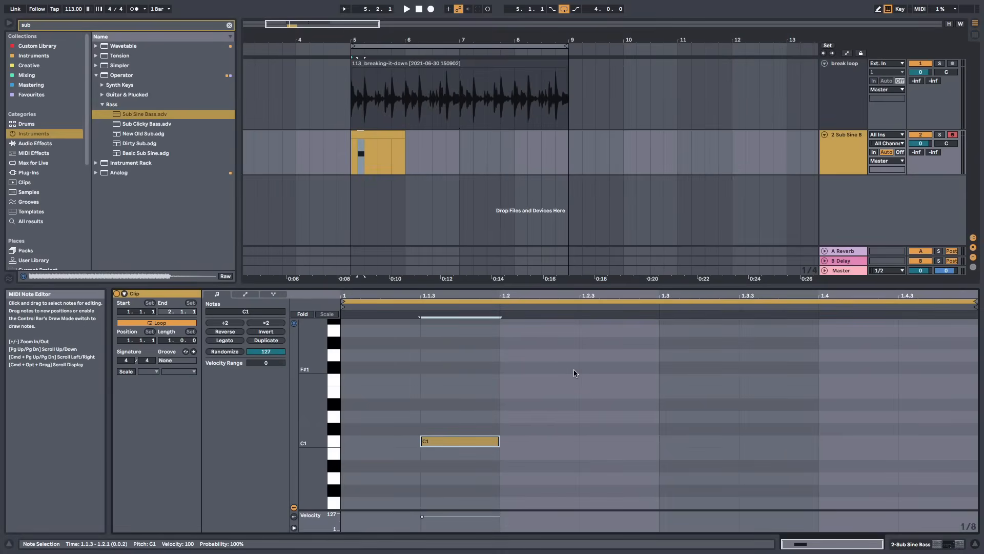
pyautogui.press('space')
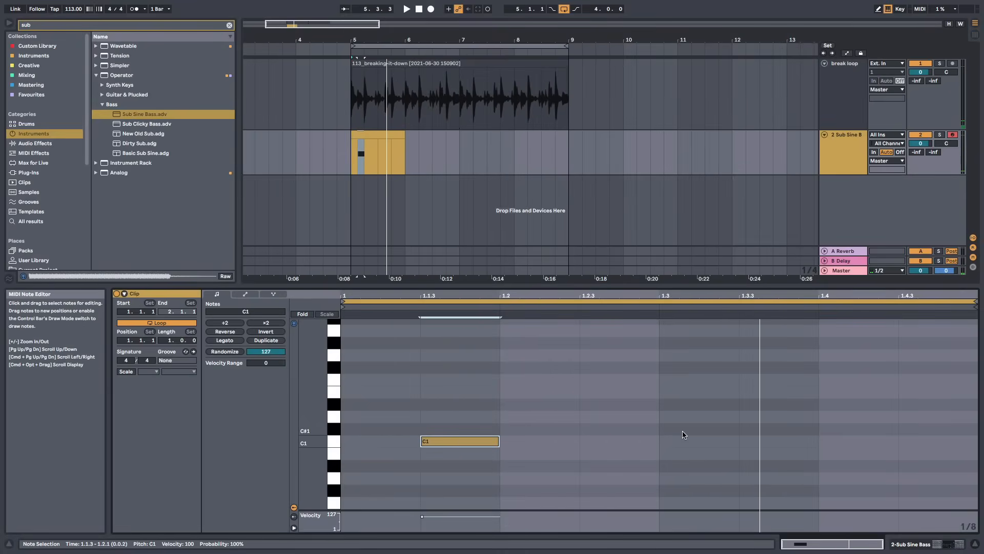
pyautogui.doubleClick(717, 444)
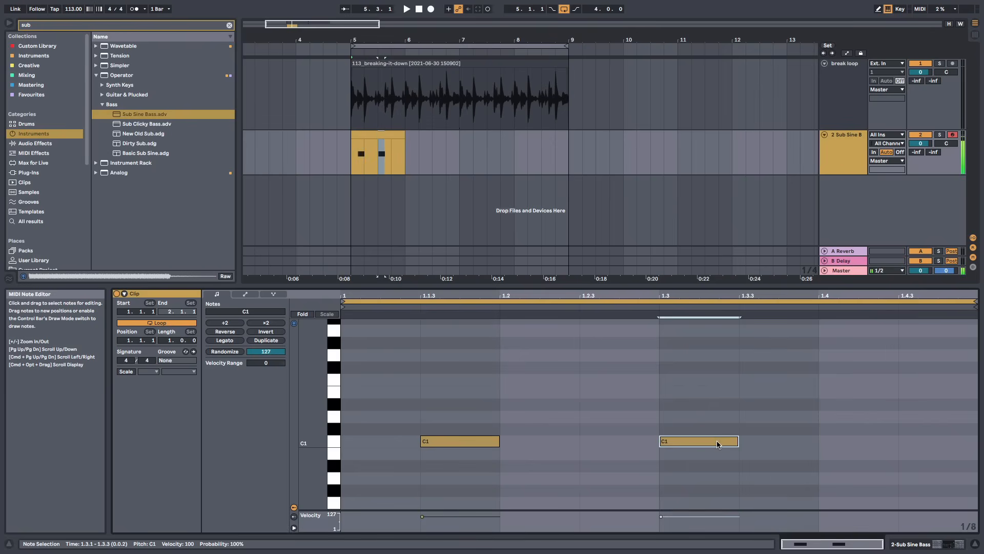
pyautogui.moveTo(717, 444); pyautogui.dragTo(717, 466)
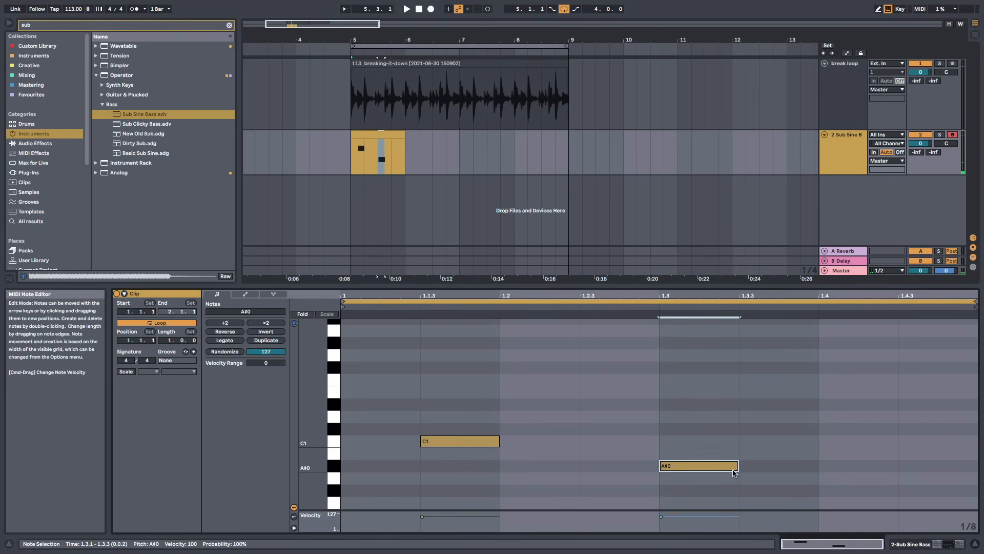
pyautogui.moveTo(737, 468); pyautogui.dragTo(818, 467)
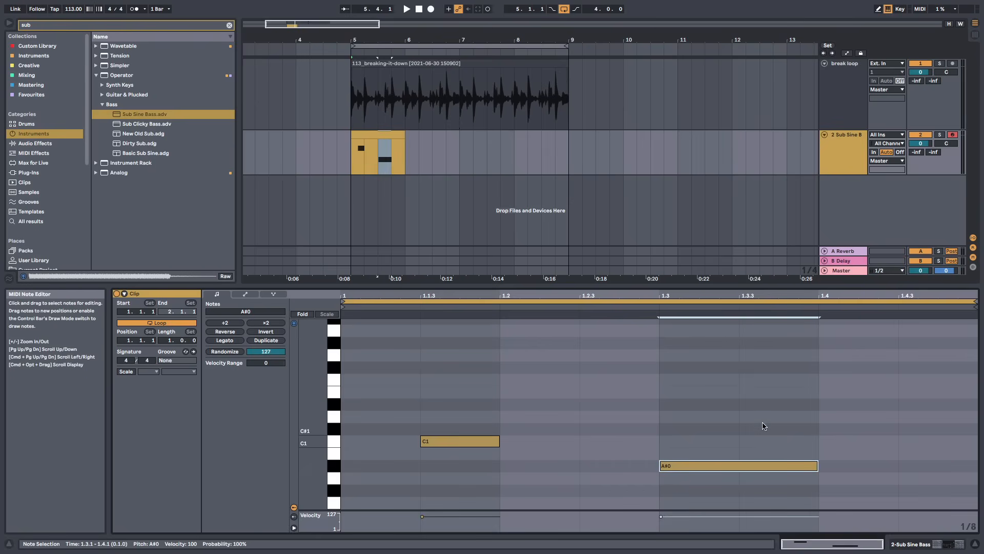
# Extend the A#0 note to end at 2.1.1 and trim its start to 1.3.3, auditioning playback
pyautogui.press('space')
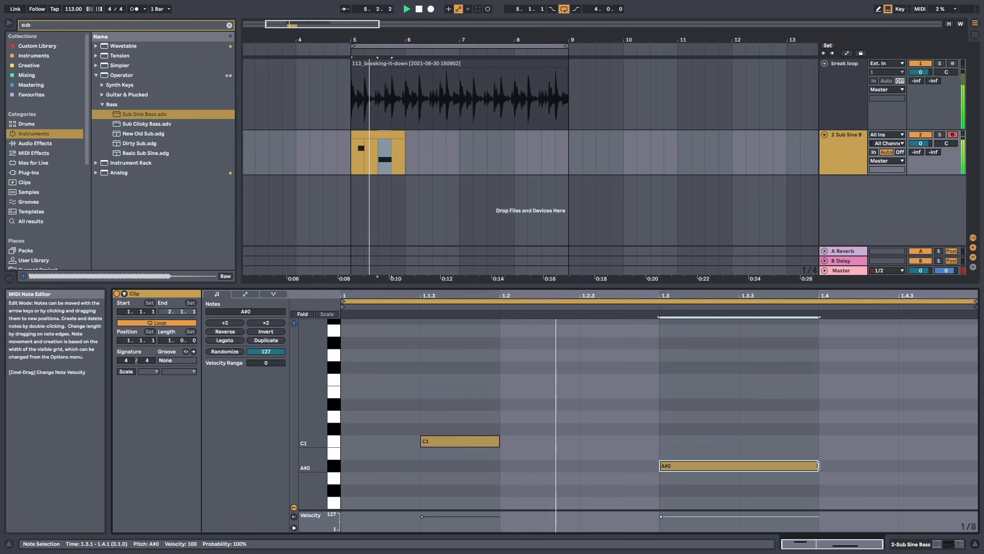
pyautogui.moveTo(819, 466); pyautogui.dragTo(976, 466)
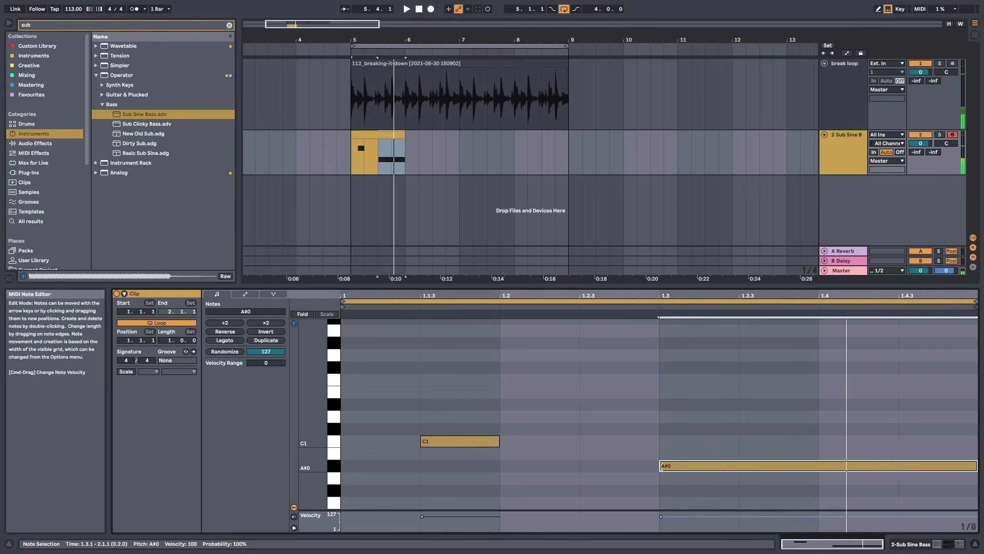
pyautogui.moveTo(660, 466); pyautogui.dragTo(739, 467)
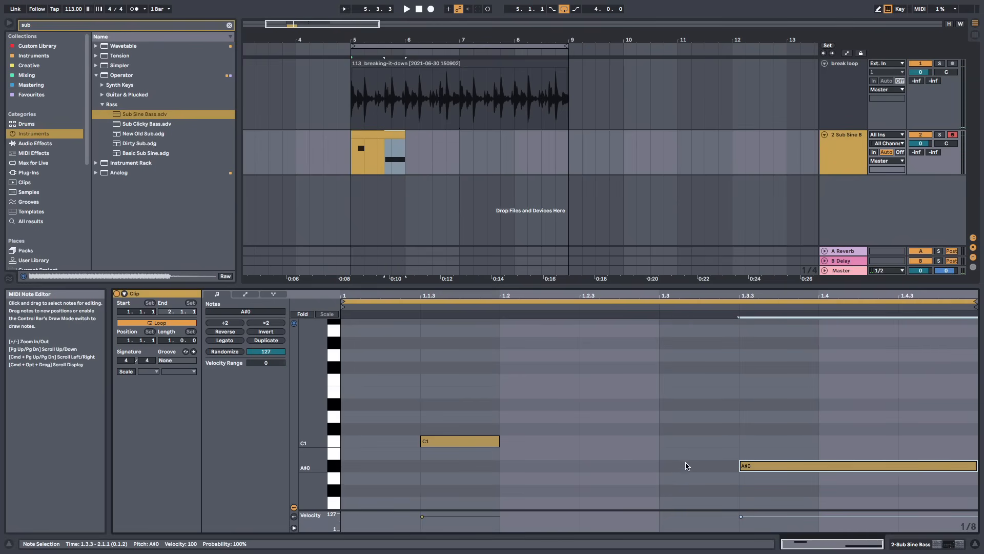
pyautogui.press('space')
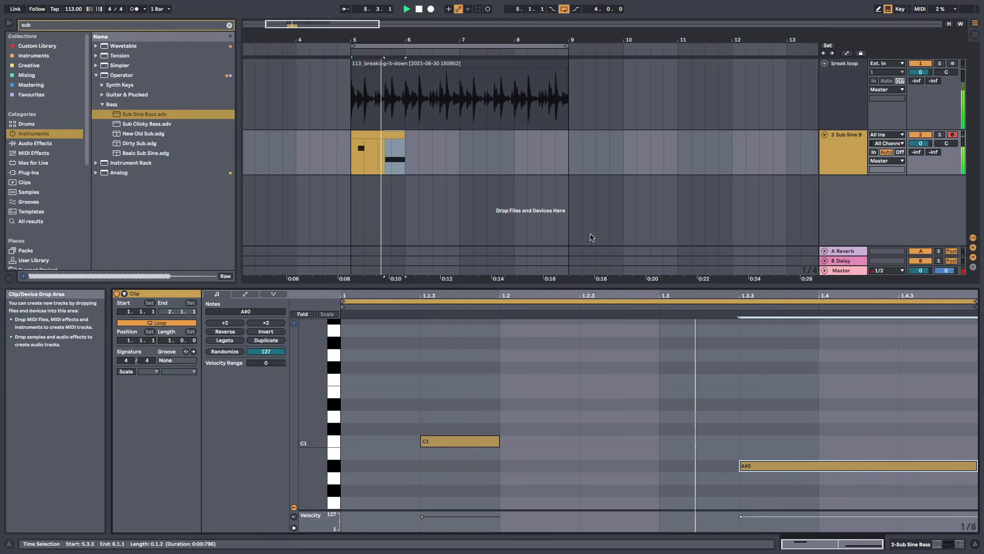
pyautogui.press('space')
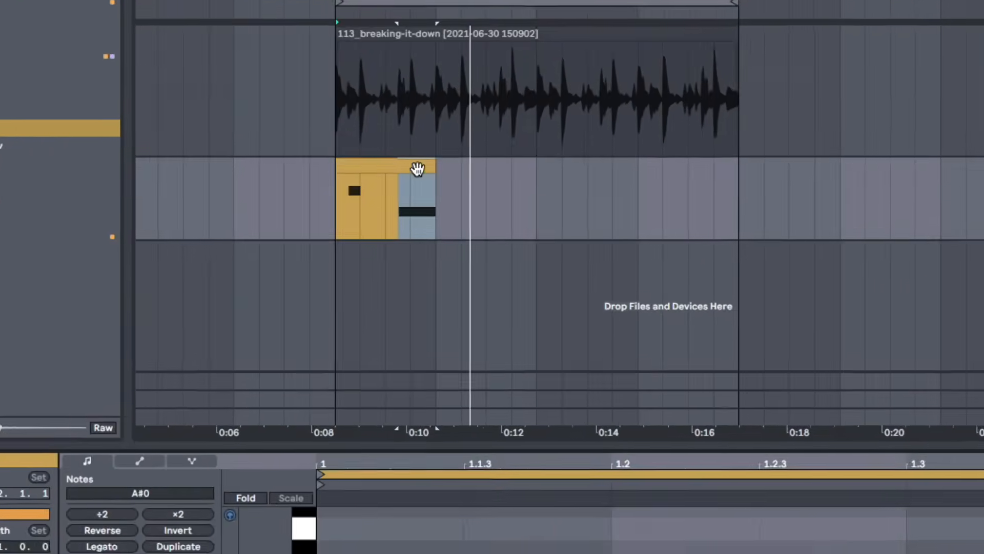
# Loop the bass clip and stretch it in the arrangement to fill bars 5 to 9 under the break
pyautogui.click(400, 136)
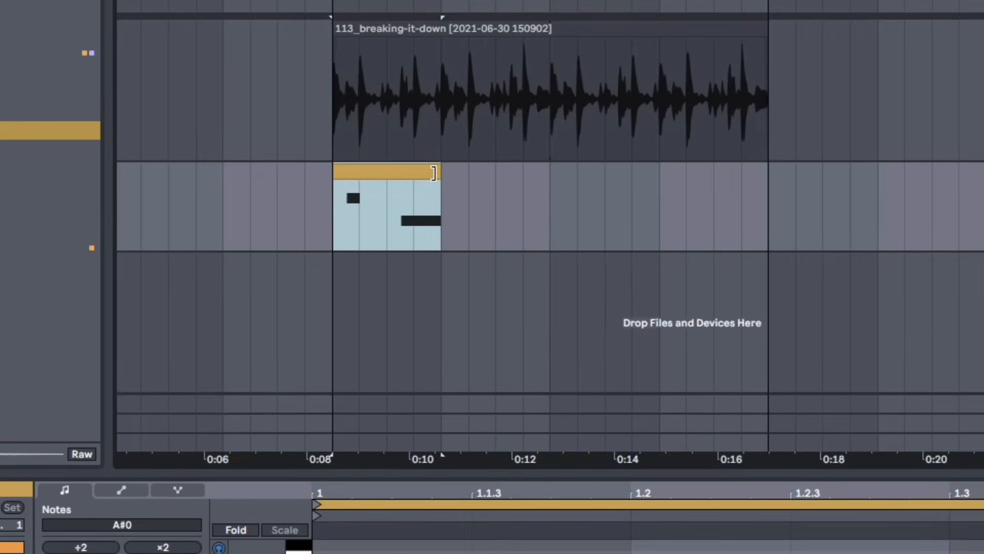
pyautogui.moveTo(433, 173); pyautogui.dragTo(760, 179)
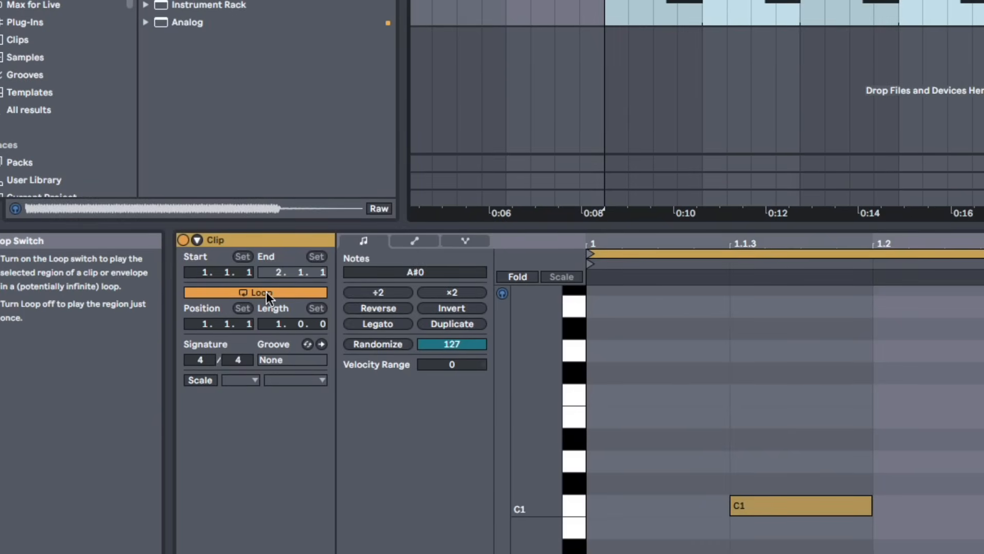
pyautogui.click(266, 291)
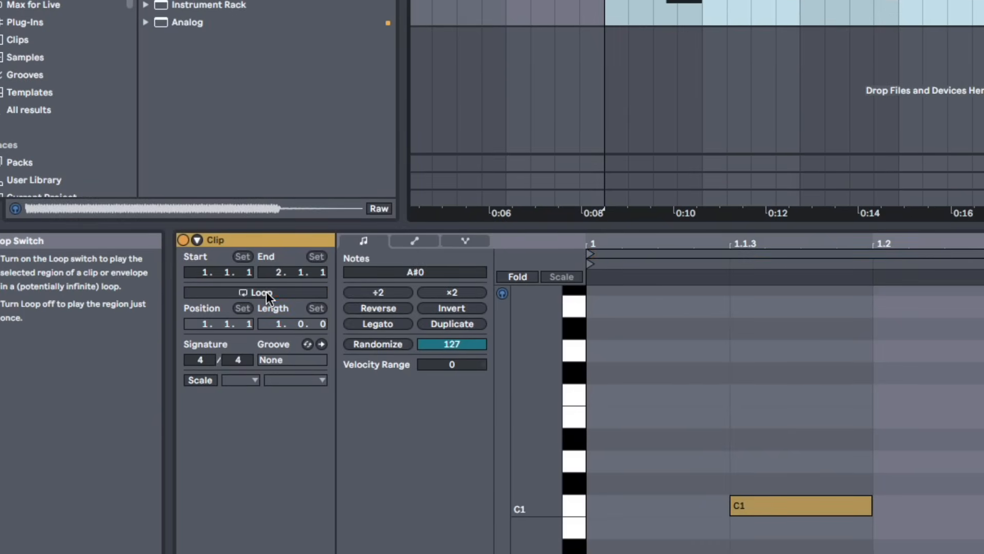
pyautogui.click(266, 292)
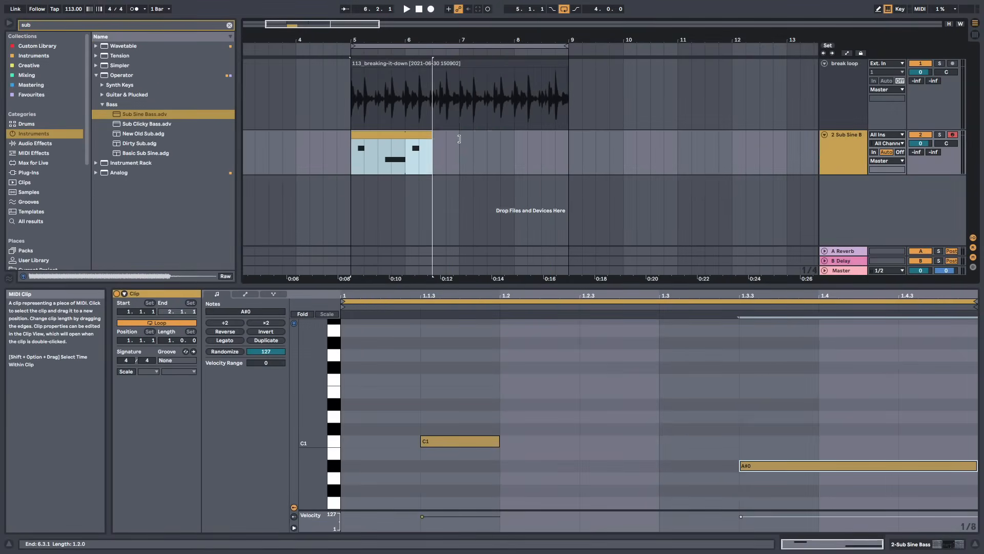
pyautogui.moveTo(458, 139); pyautogui.dragTo(568, 139)
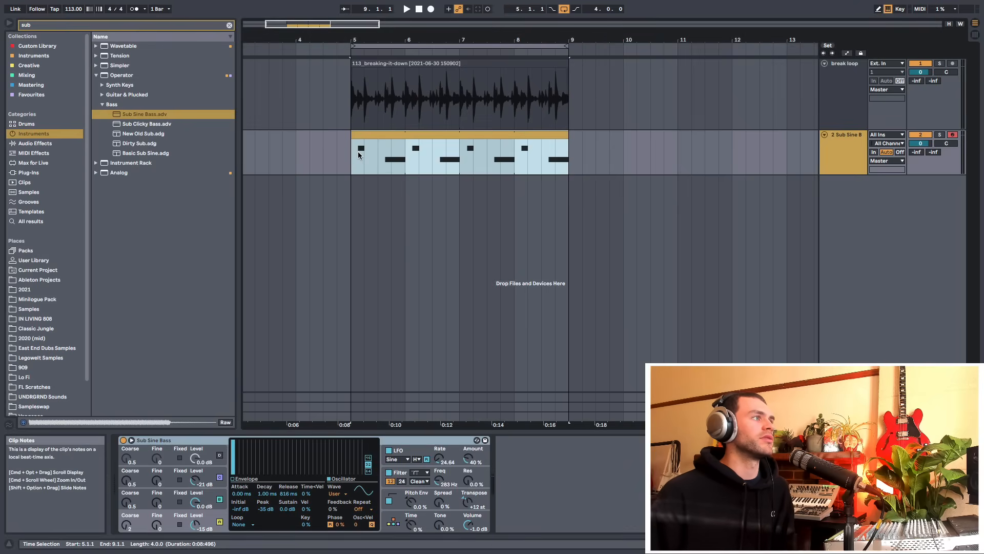
# Play the bass and break together from the start of bar 5
pyautogui.click(354, 169)
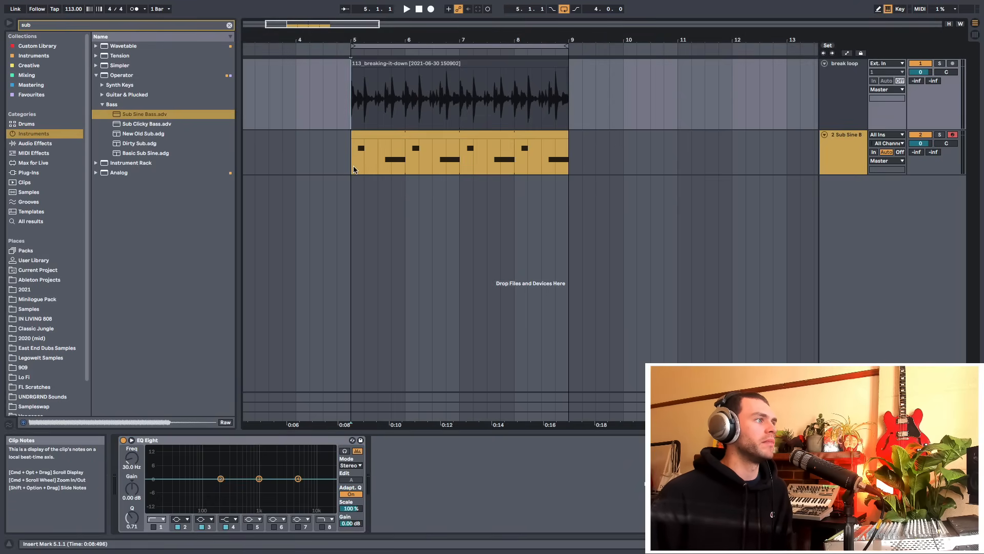
pyautogui.click(361, 158)
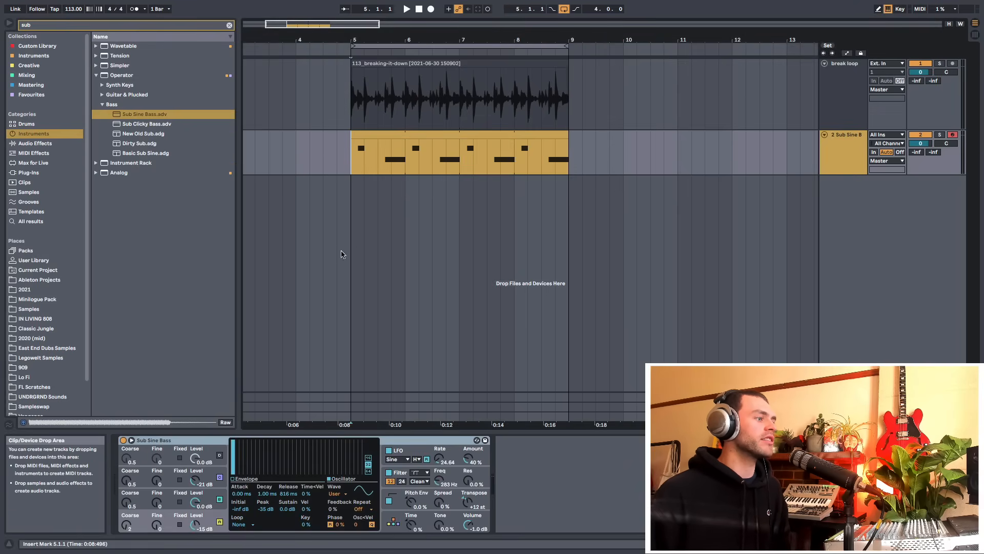
pyautogui.press('space')
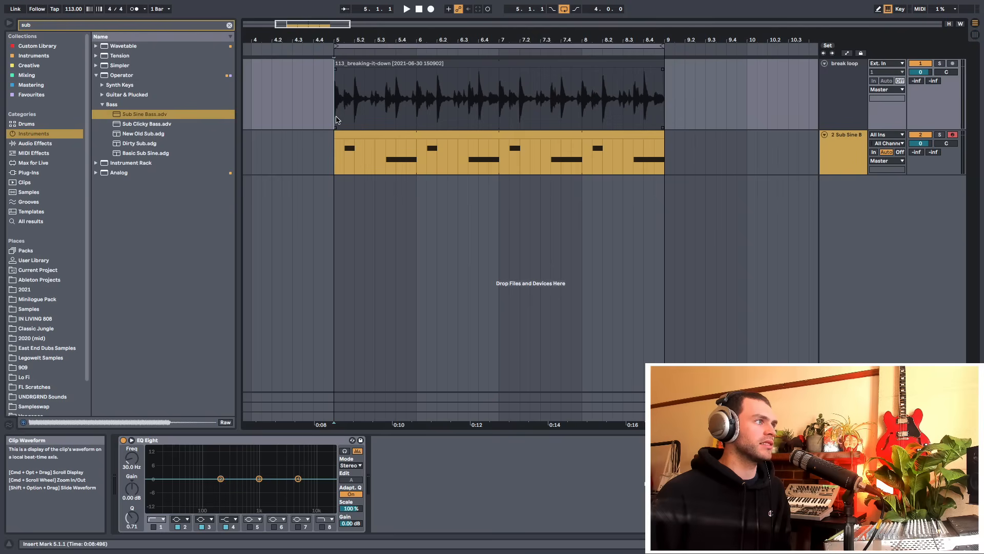
# Open the bass clip in the note editor and duplicate its notes into a two-bar pattern
pyautogui.moveTo(336, 119); pyautogui.dragTo(441, 118)
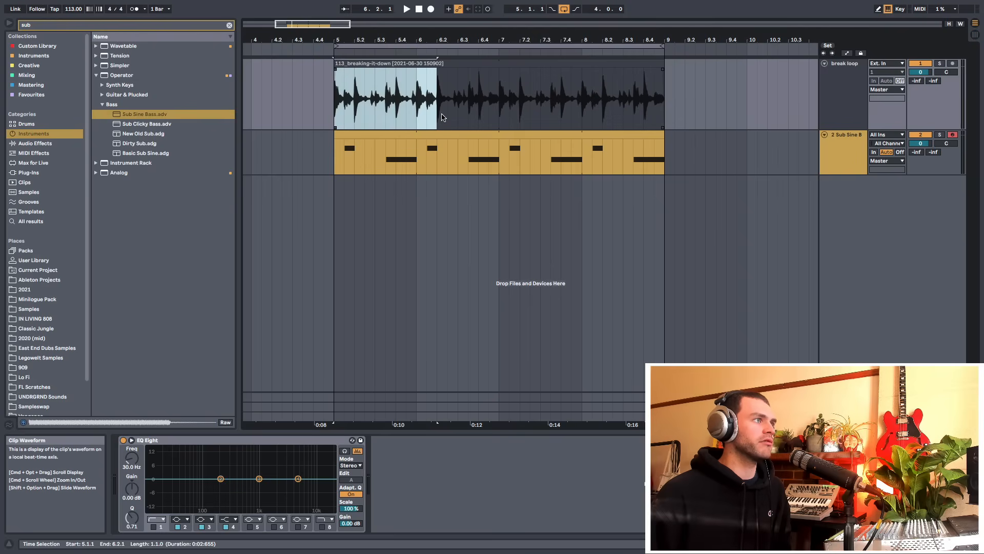
pyautogui.click(328, 111)
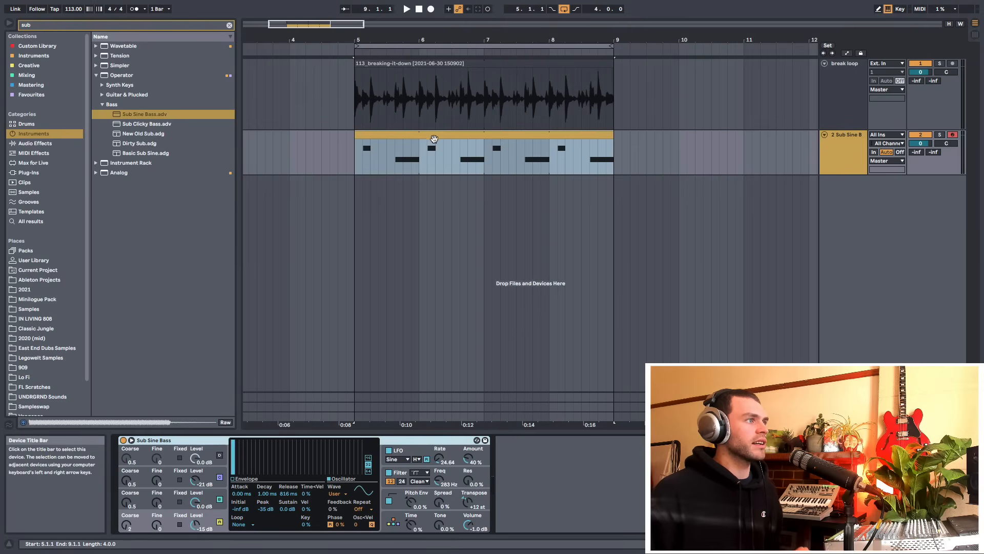
pyautogui.doubleClick(436, 136)
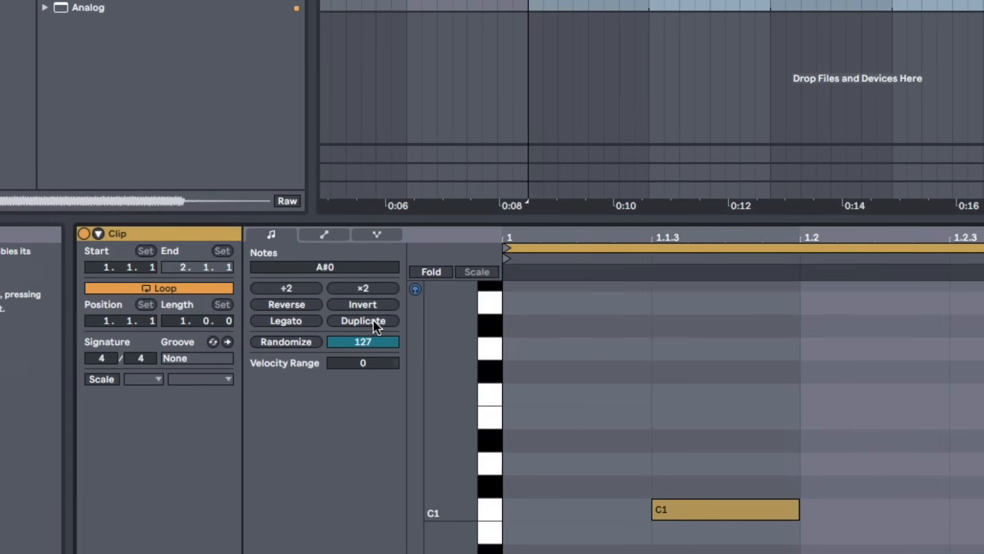
pyautogui.click(372, 320)
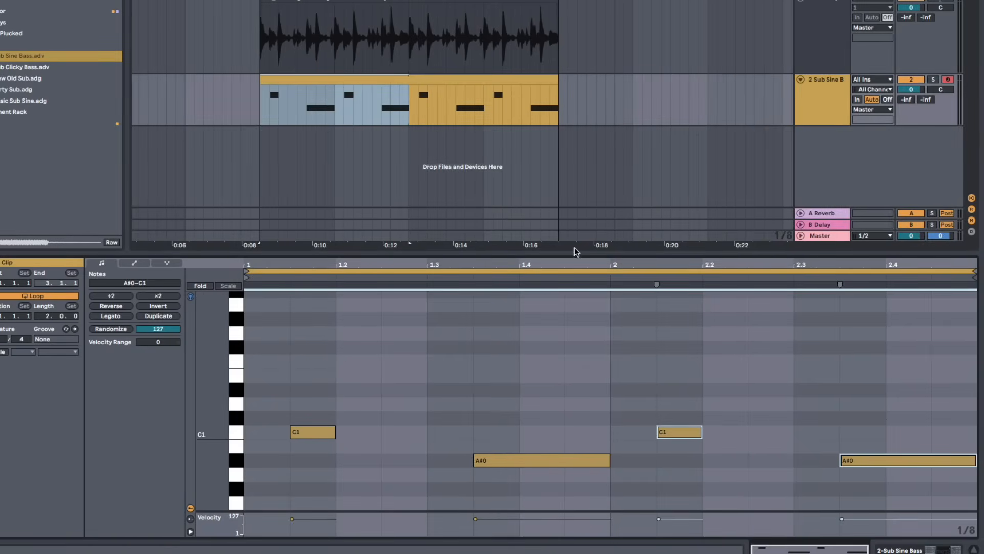
# Add a D#1 note at 2.4.3 and shorten the preceding A#0 note to end at 2.4.3
pyautogui.click(585, 260)
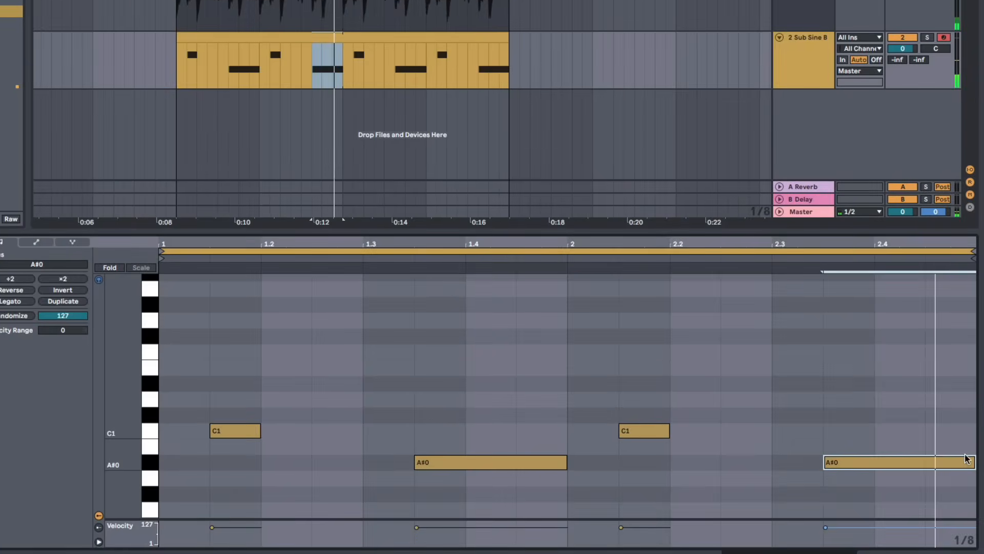
pyautogui.press('space')
pyautogui.click(960, 442)
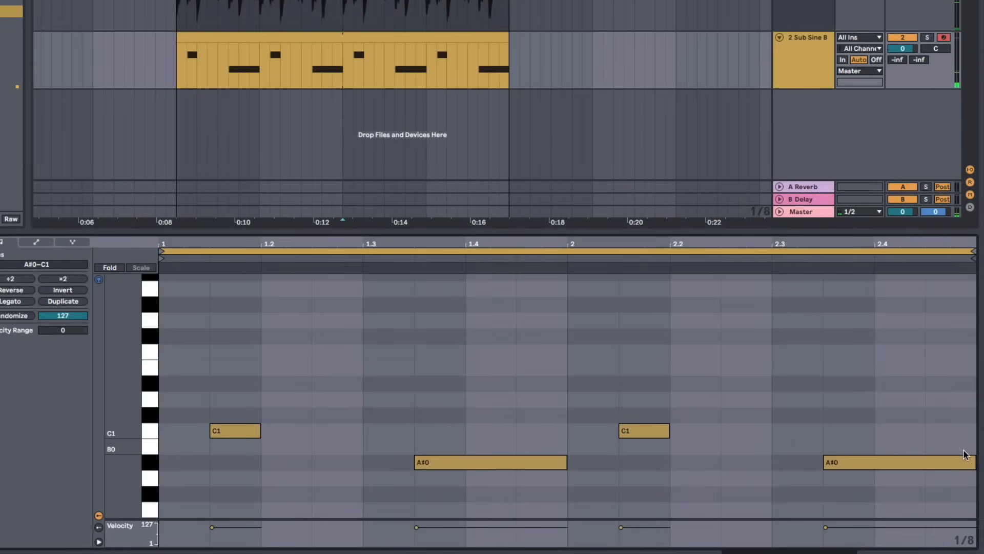
pyautogui.doubleClick(948, 404)
pyautogui.moveTo(948, 404); pyautogui.dragTo(948, 392)
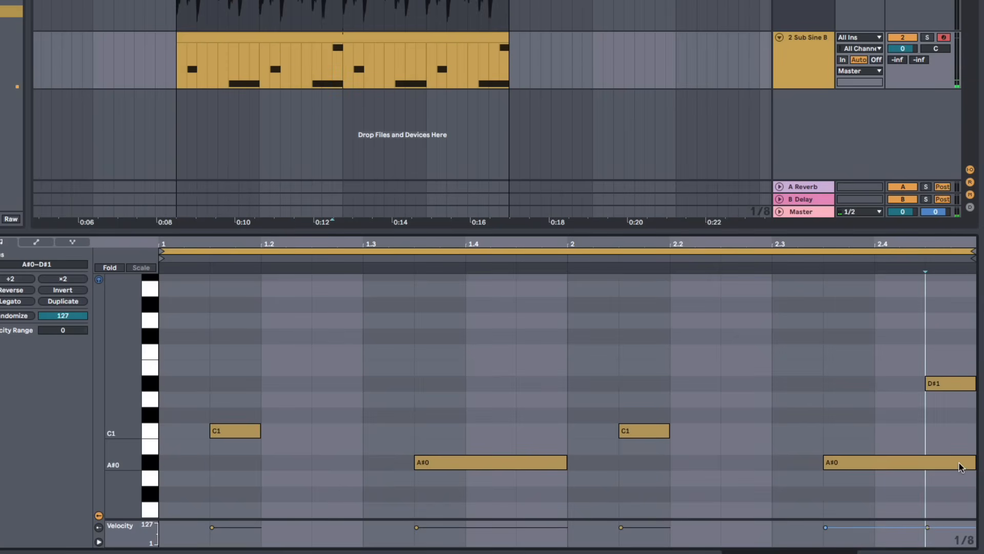
pyautogui.click(975, 461)
pyautogui.moveTo(972, 462); pyautogui.dragTo(926, 464)
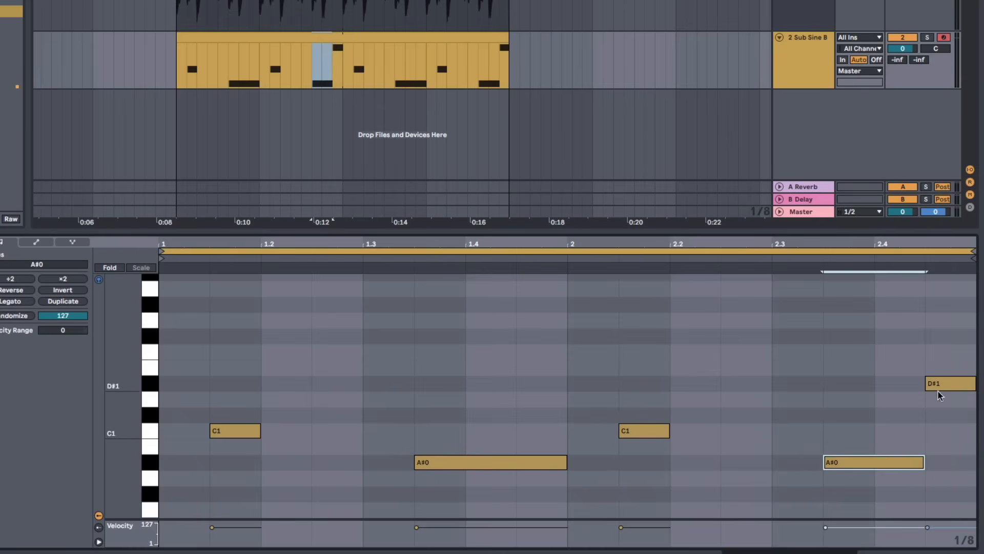
# Select a section of the bass clip under the break and audition it
pyautogui.moveTo(257, 65); pyautogui.dragTo(344, 66)
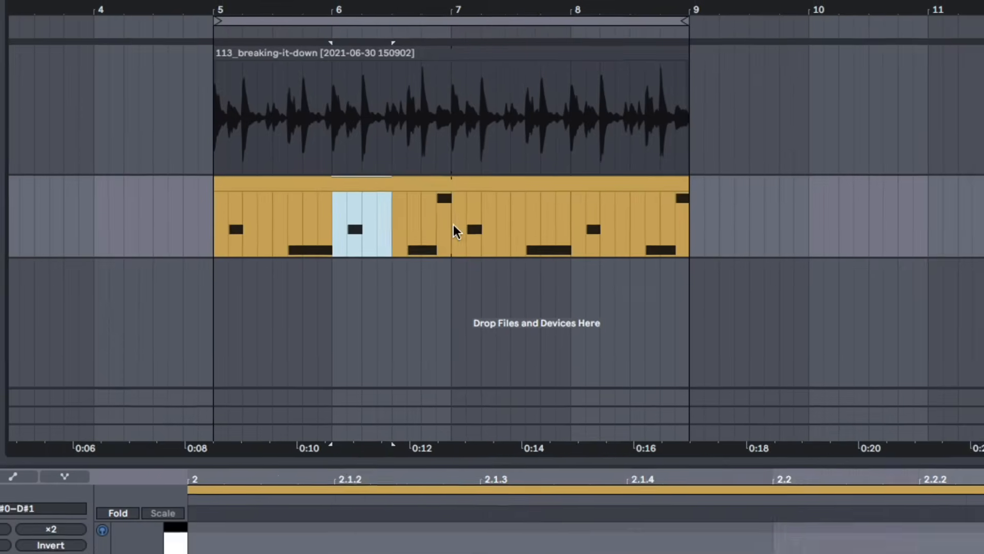
pyautogui.moveTo(453, 224); pyautogui.dragTo(453, 226)
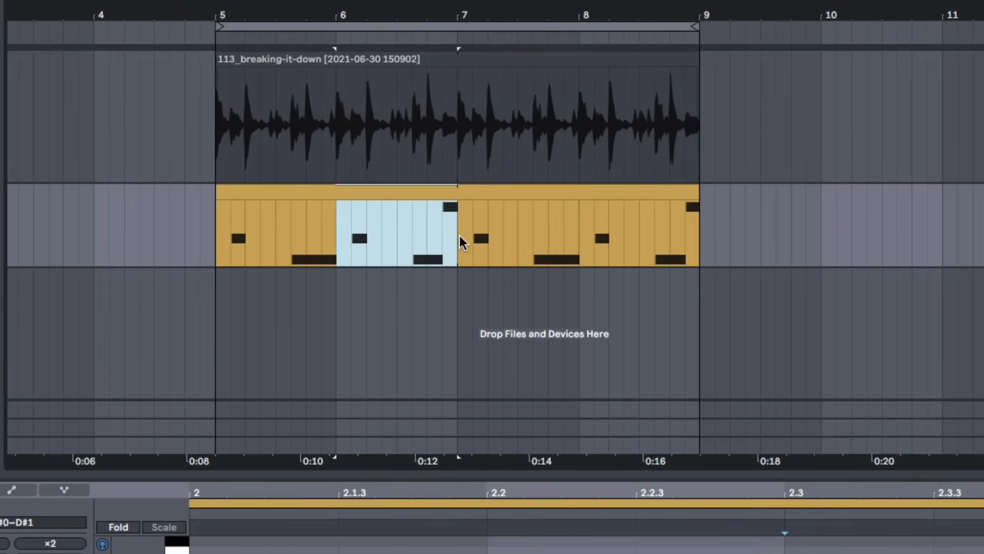
pyautogui.moveTo(346, 238); pyautogui.dragTo(224, 238)
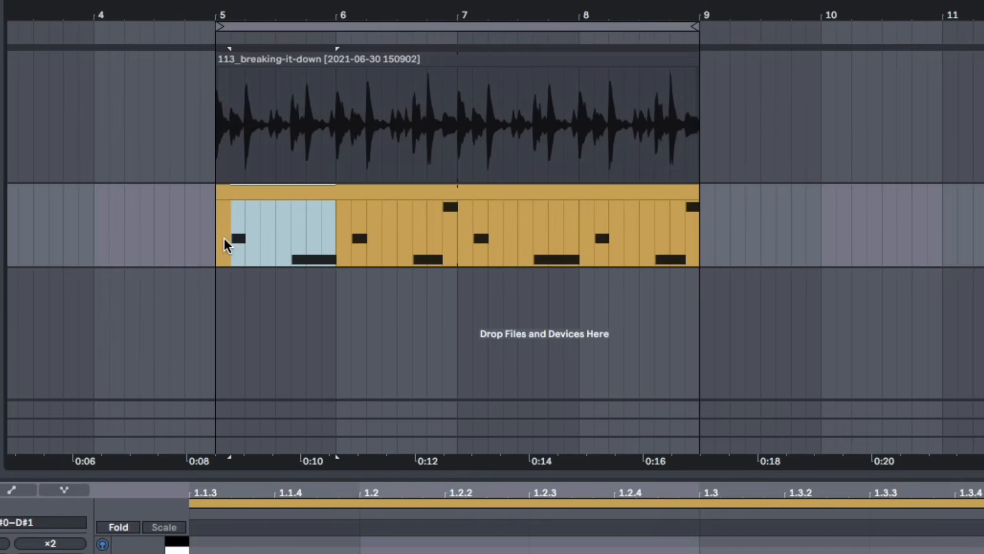
pyautogui.click(223, 239)
pyautogui.press('space')
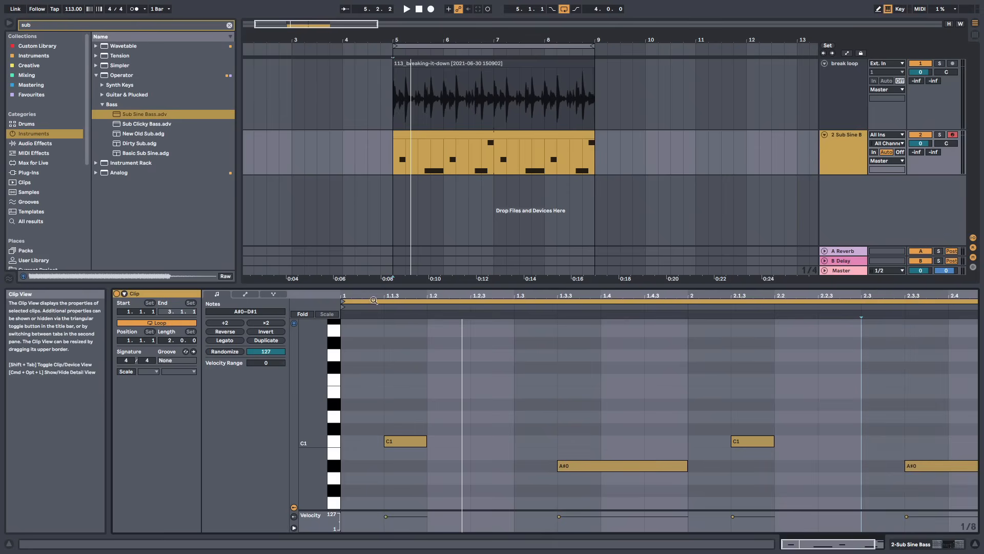
# Extend the bass clip to a four-bar loop of the duplicated pattern spanning bars 5 to 9
pyautogui.click(352, 262)
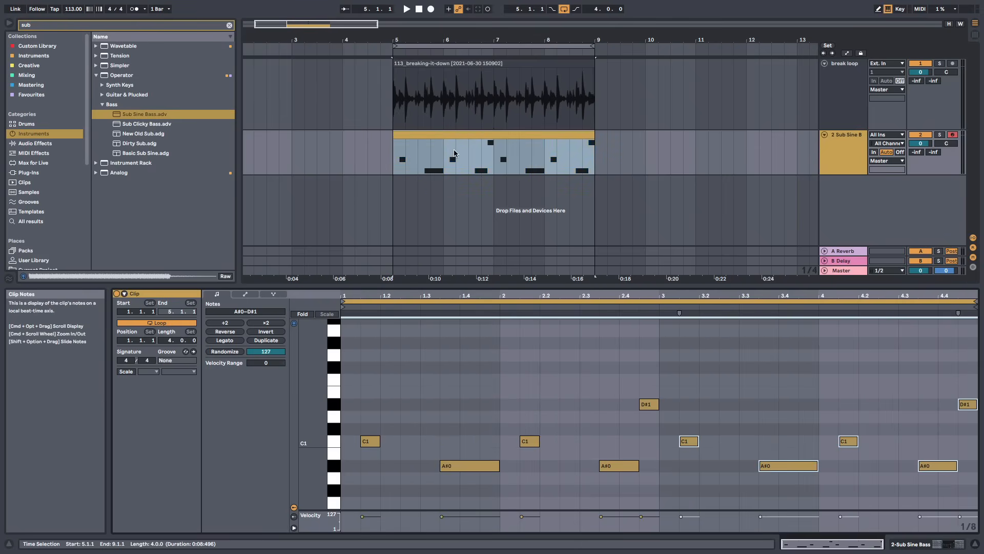
pyautogui.moveTo(391, 156); pyautogui.dragTo(590, 159)
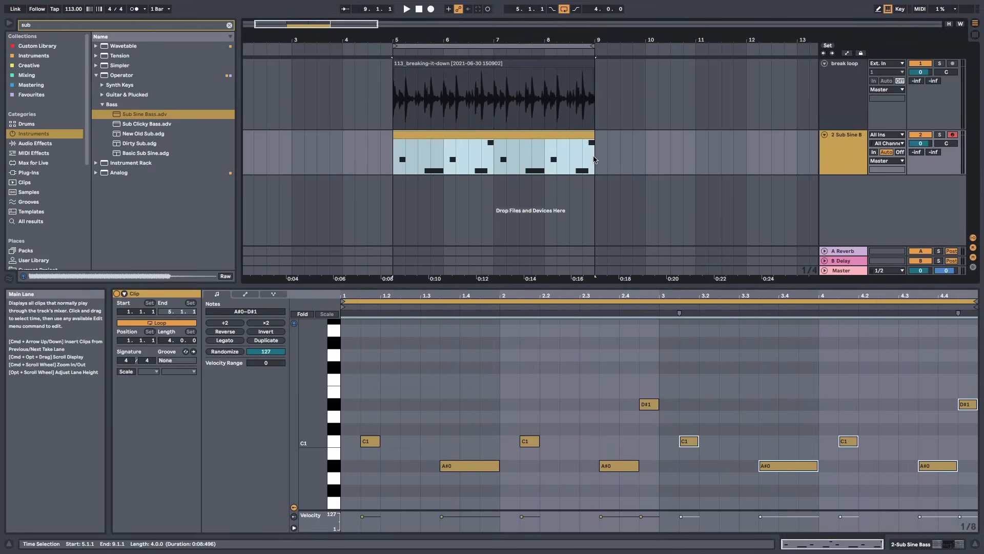
pyautogui.click(898, 426)
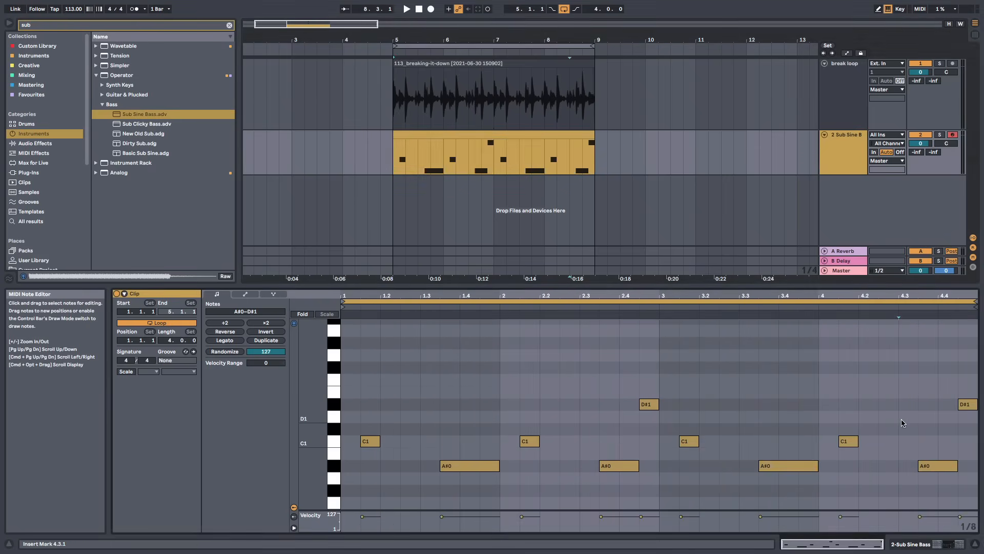
# Delete the final D#1 note and extend the last A#0 note to end at 5.1.1
pyautogui.doubleClick(965, 407)
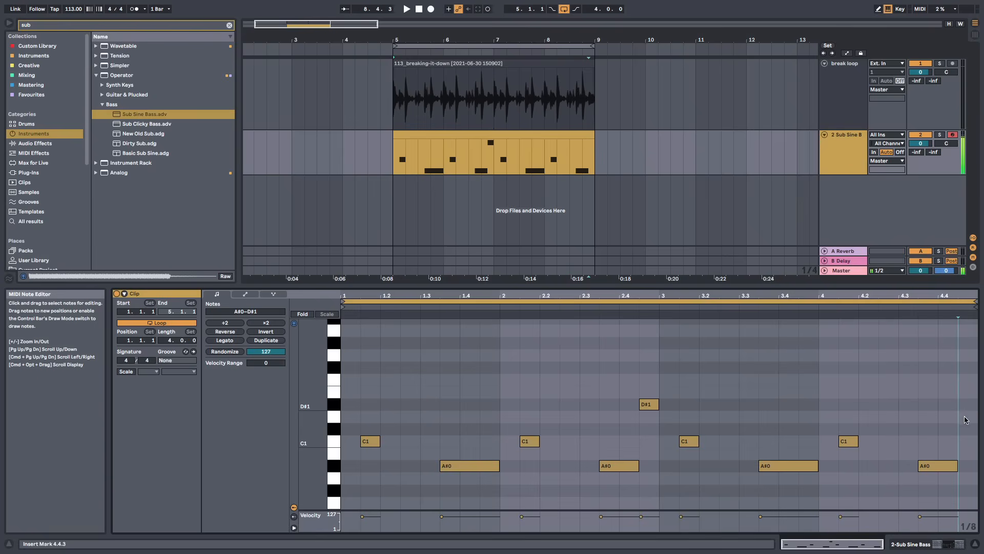
pyautogui.click(954, 467)
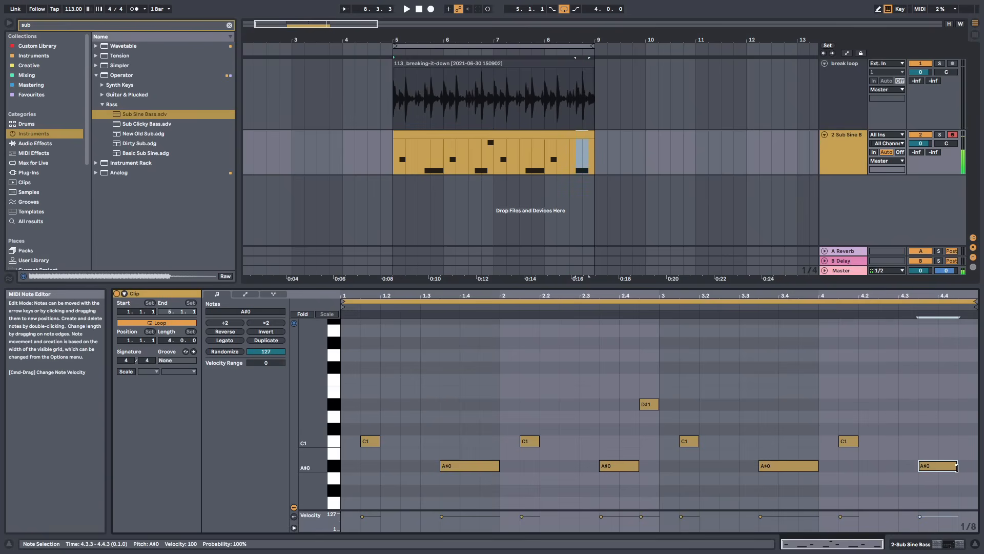
pyautogui.moveTo(956, 467); pyautogui.dragTo(977, 467)
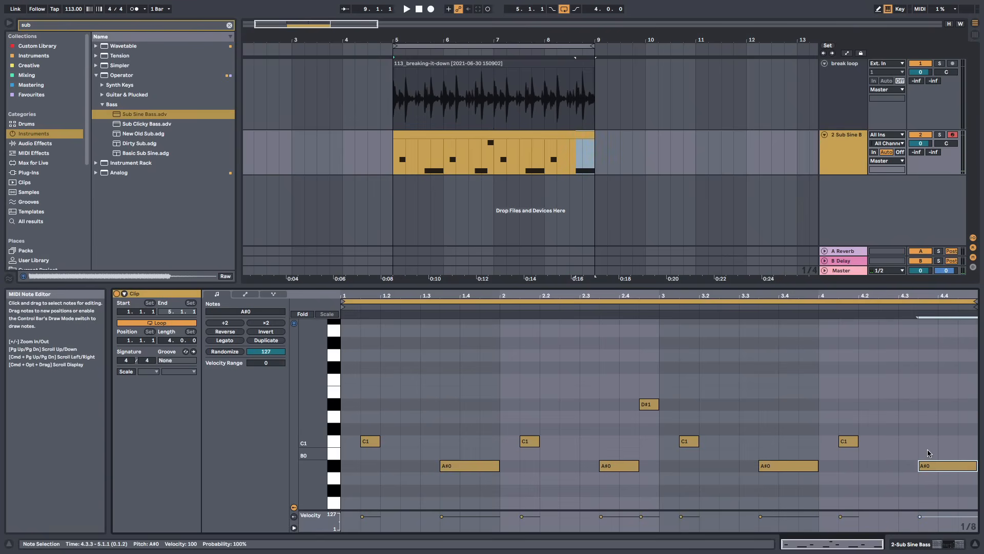
# Play the bass and break together from bar 5 to check the new ending
pyautogui.press('space')
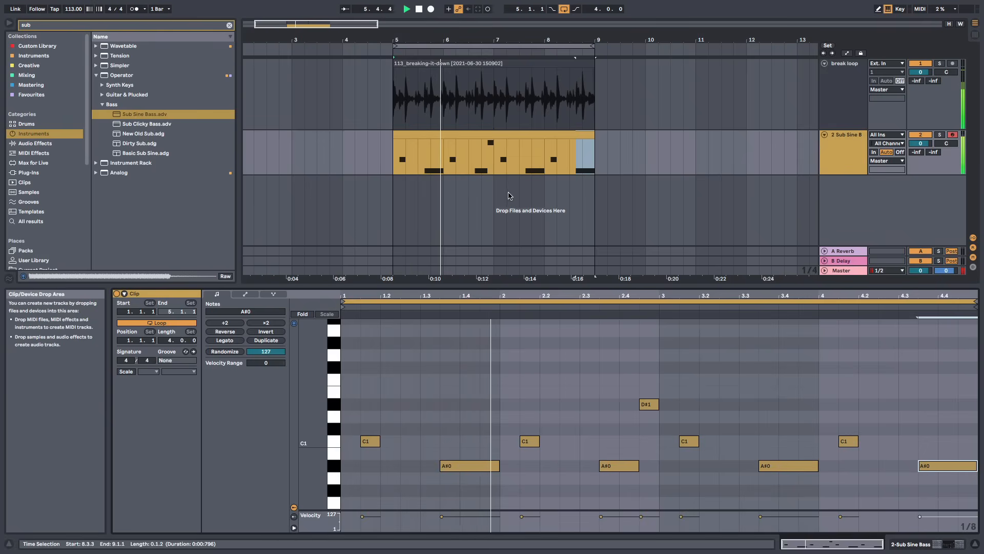
pyautogui.press('space')
pyautogui.click(390, 159)
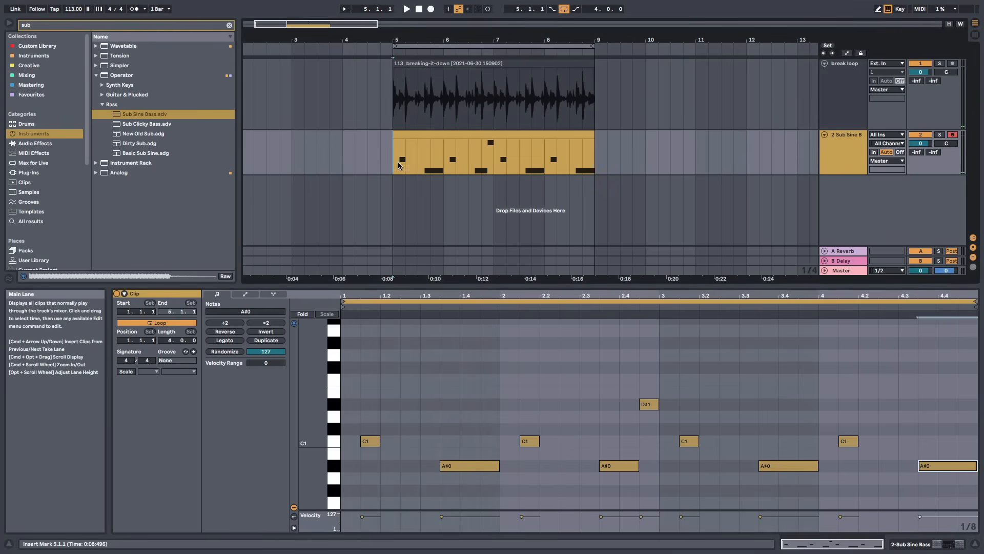
pyautogui.moveTo(478, 155); pyautogui.dragTo(488, 155)
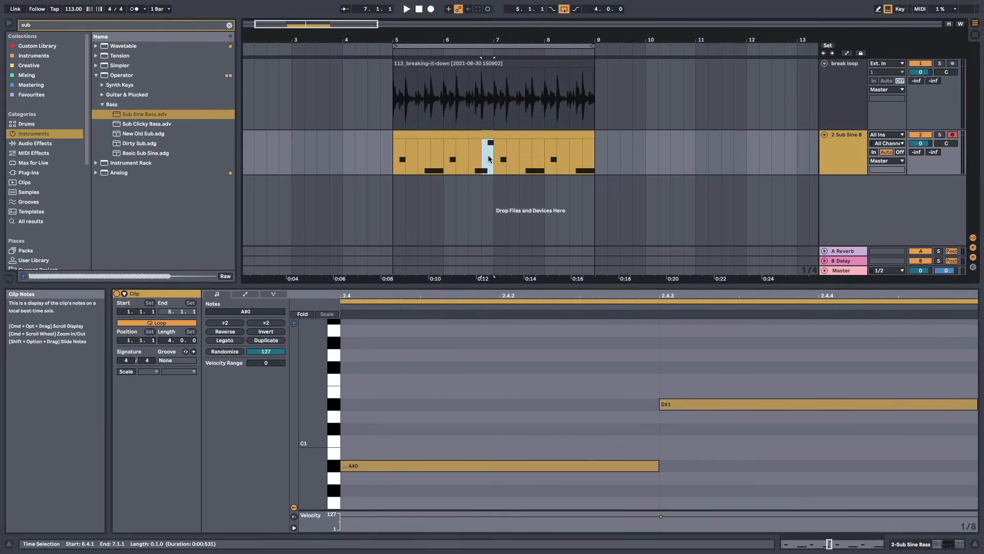
pyautogui.click(390, 158)
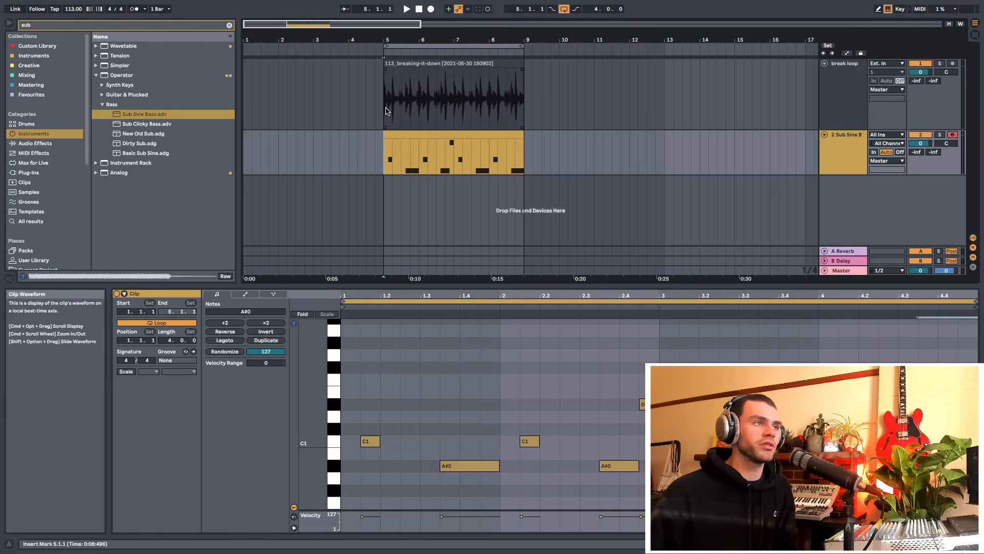
# Insert a new audio track below the bass track
pyautogui.rightClick(835, 200)
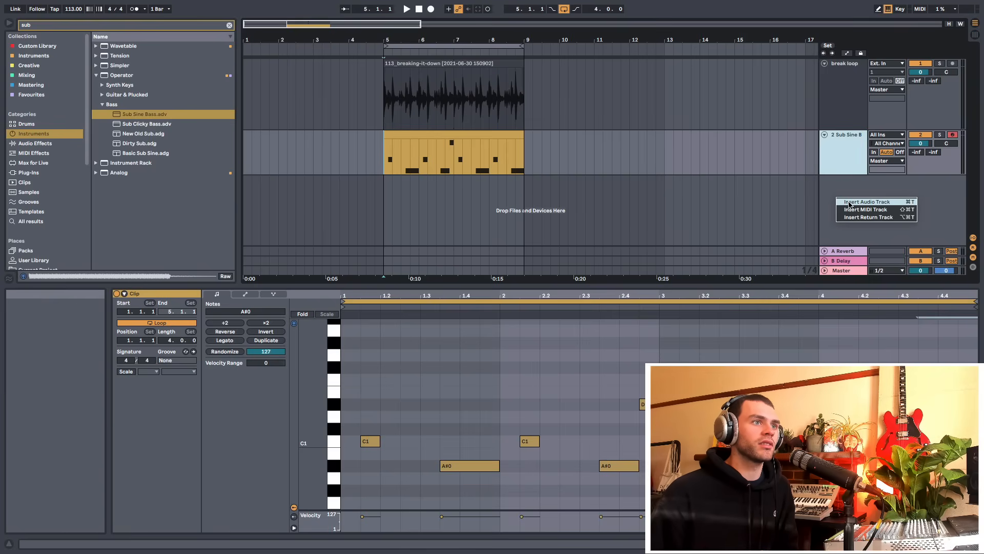
pyautogui.click(850, 202)
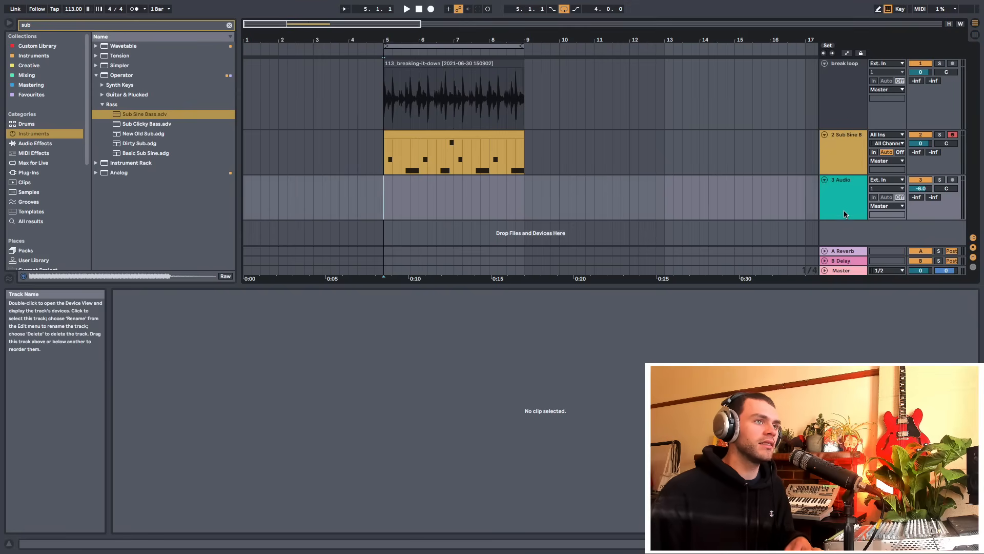
pyautogui.click(839, 227)
pyautogui.rightClick(838, 229)
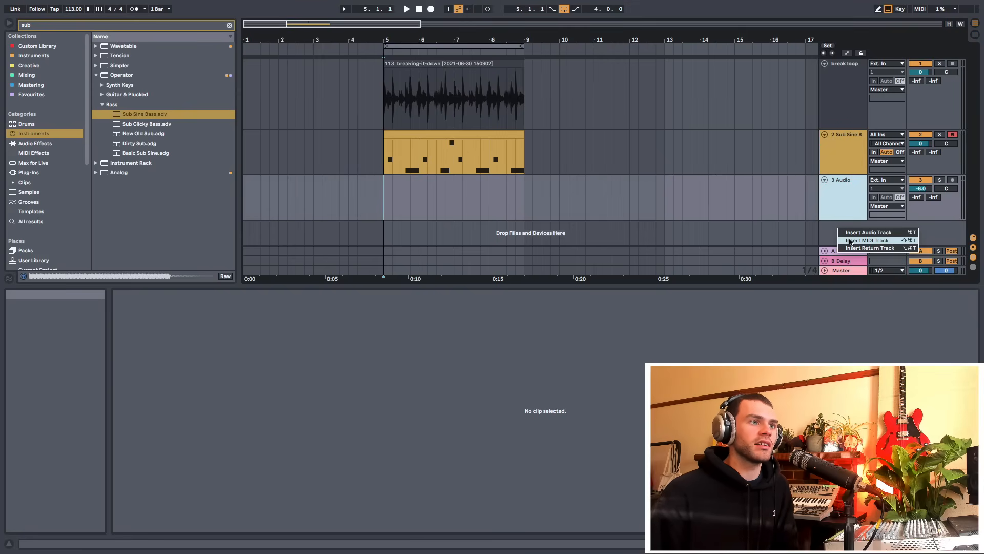
# Delete the break loop track
pyautogui.click(815, 232)
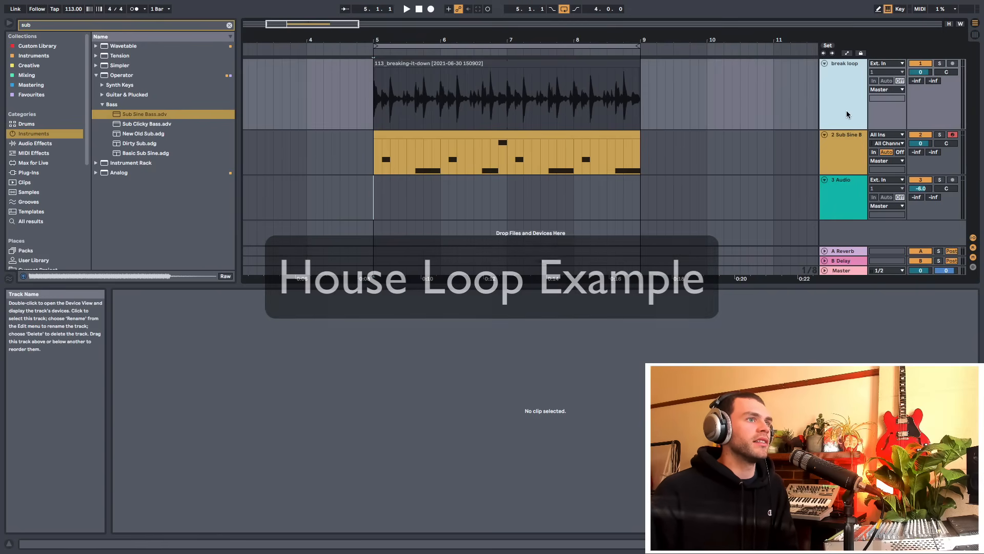
pyautogui.press('Delete')
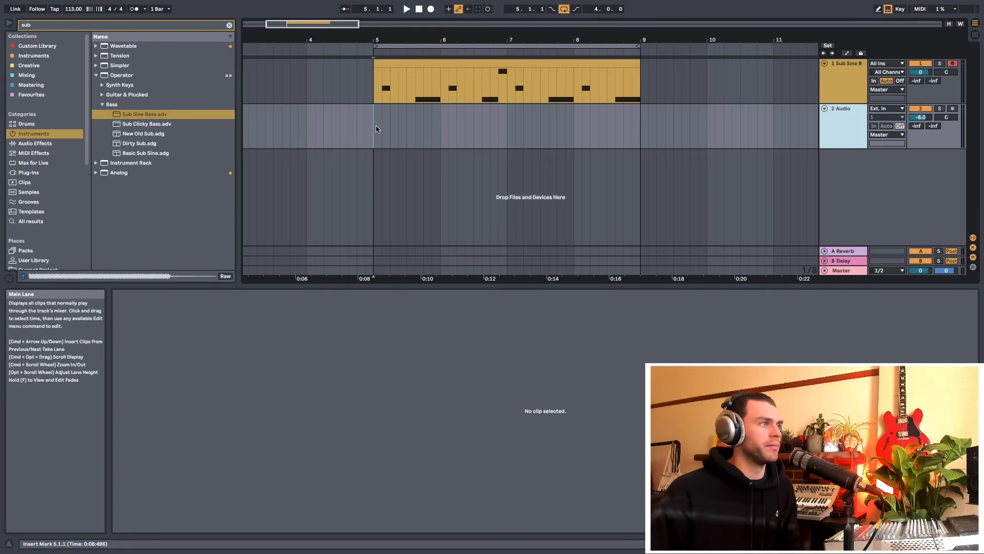
# Search the samples for kick and place 17_JH_Kick.wav on the audio track at bar 5
pyautogui.click(229, 25)
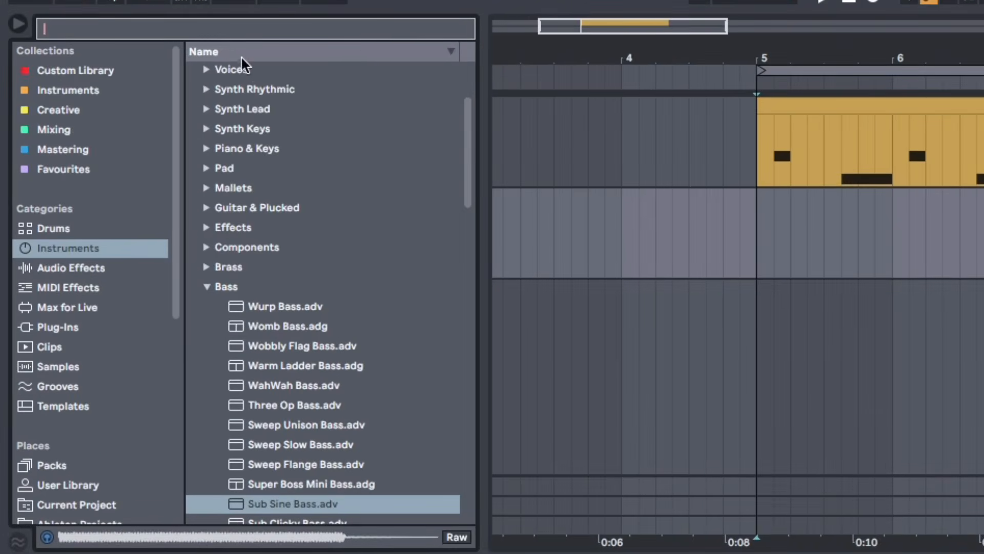
pyautogui.click(110, 363)
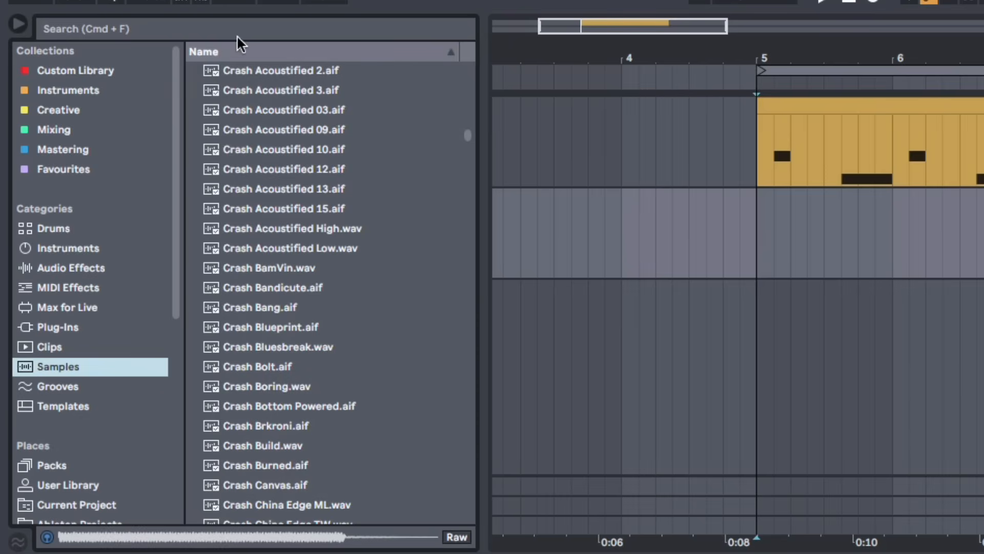
pyautogui.write('kick')
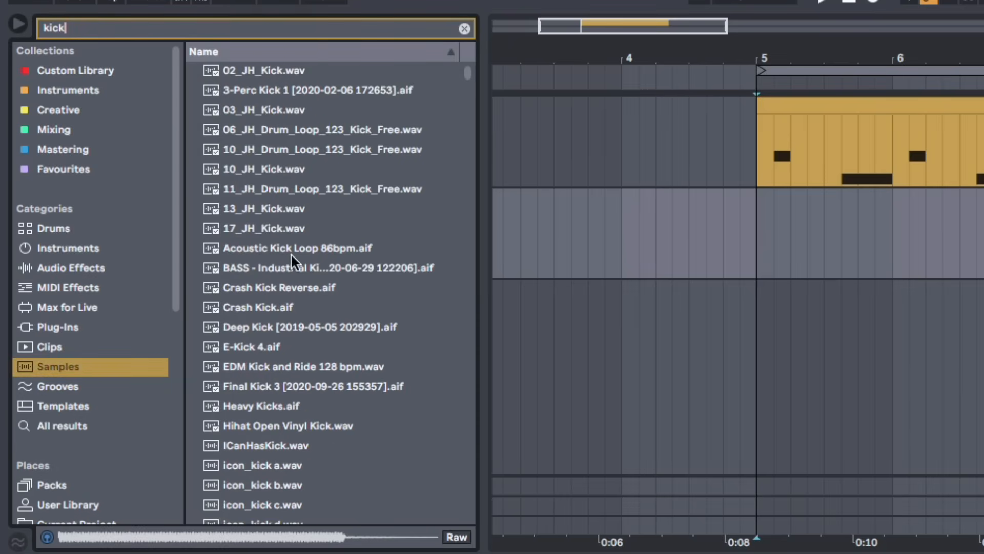
pyautogui.click(289, 230)
pyautogui.scroll(-5, 295, 307)
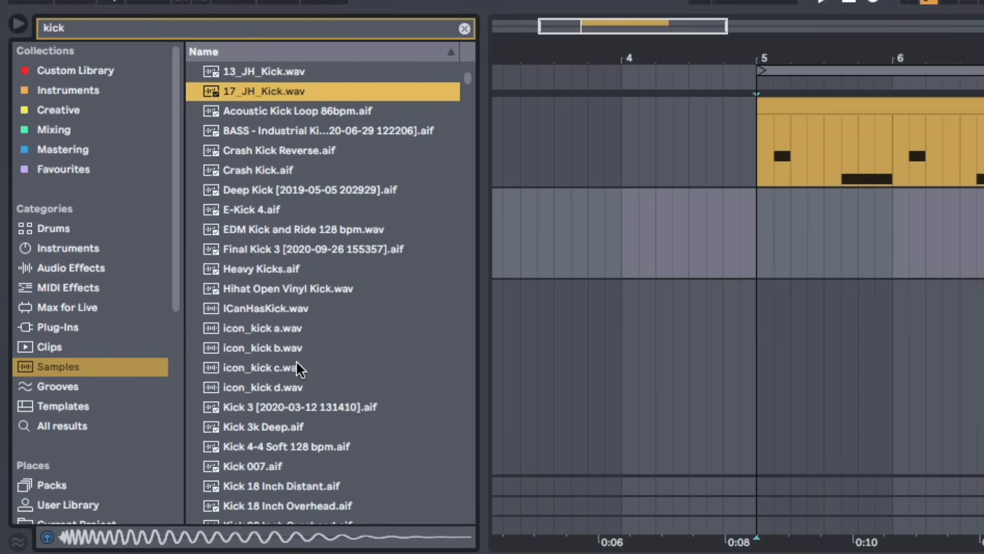
pyautogui.scroll(3, 297, 354)
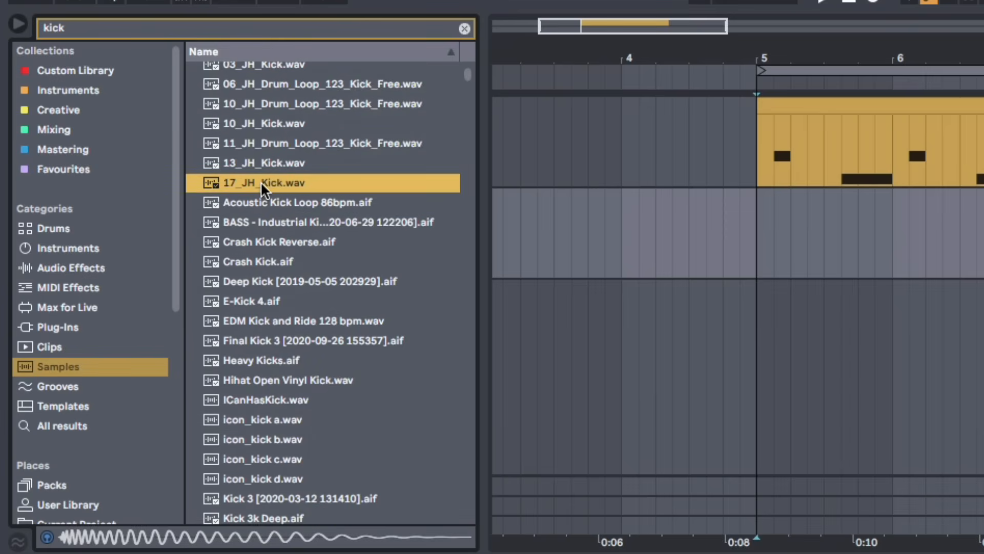
pyautogui.moveTo(260, 181); pyautogui.dragTo(763, 237)
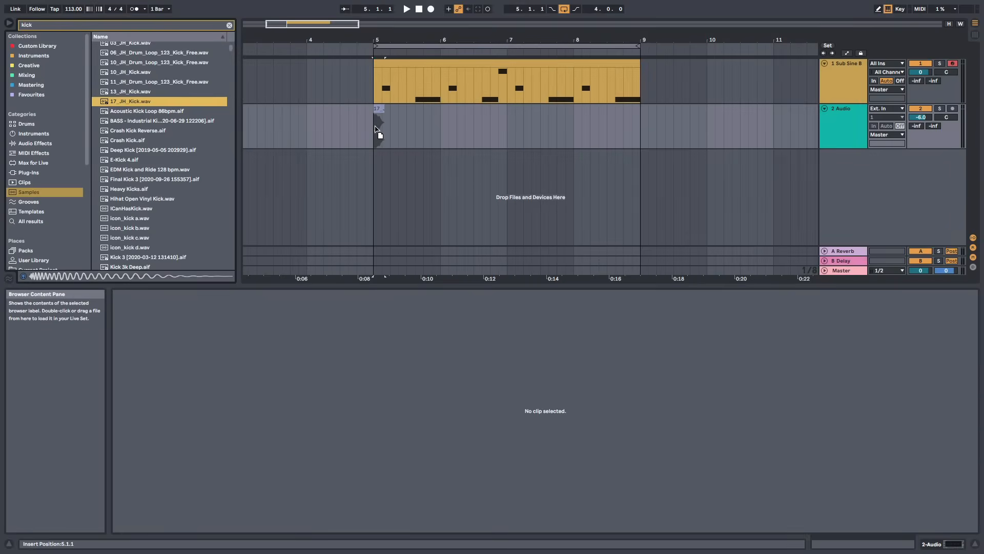
pyautogui.moveTo(375, 127); pyautogui.dragTo(376, 127)
# Lower the kick track's volume to -7.2 dB while auditioning it
pyautogui.press('space')
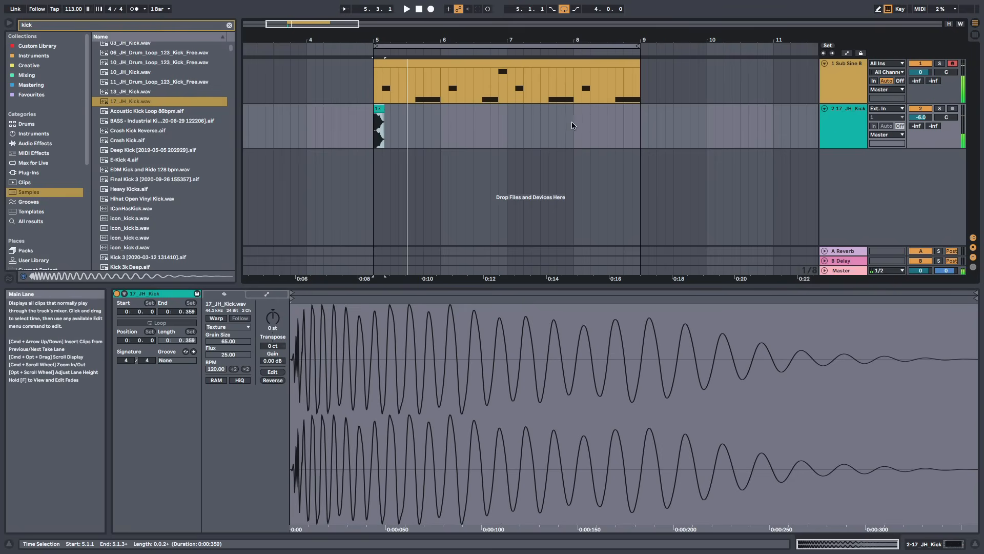
pyautogui.press('space')
pyautogui.press('space')
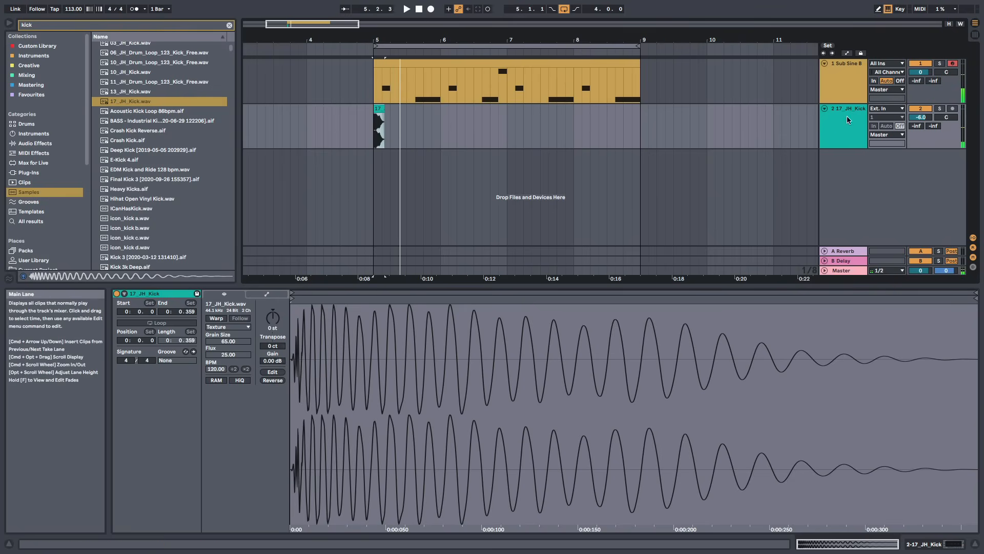
pyautogui.moveTo(920, 117); pyautogui.dragTo(921, 116)
# Play the kick and bass together from bar 5
pyautogui.press('space')
pyautogui.press('+')
pyautogui.press('+')
pyautogui.press('space')
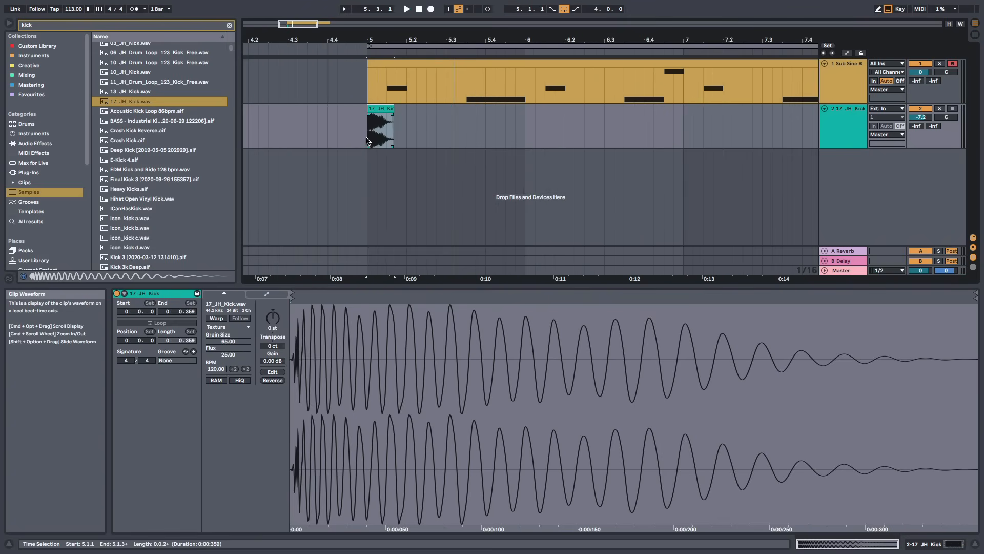
# Duplicate the kick clip repeatedly so it plays on every beat from bar 5 through bar 8
pyautogui.moveTo(367, 142); pyautogui.dragTo(415, 140)
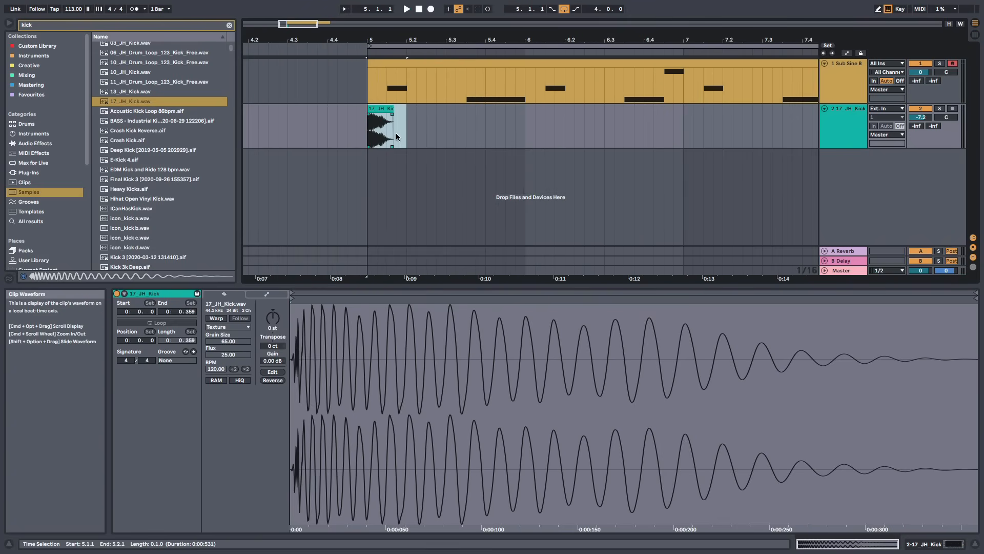
pyautogui.rightClick(401, 135)
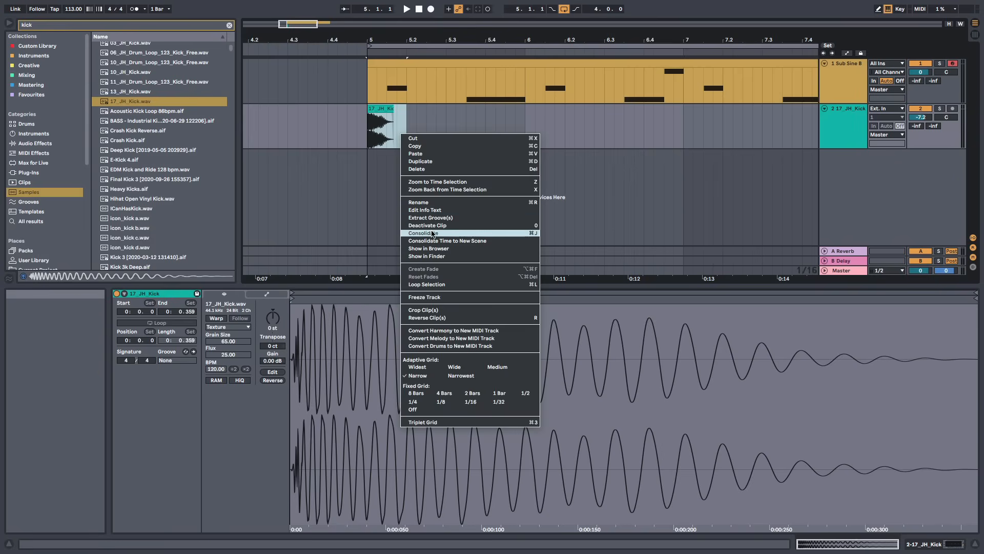
pyautogui.click(435, 162)
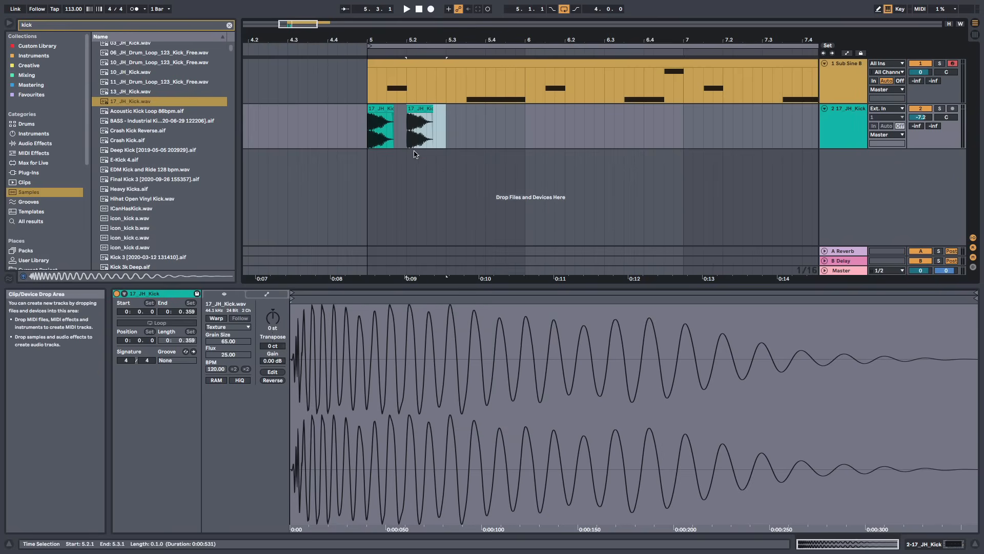
pyautogui.moveTo(370, 140); pyautogui.dragTo(445, 130)
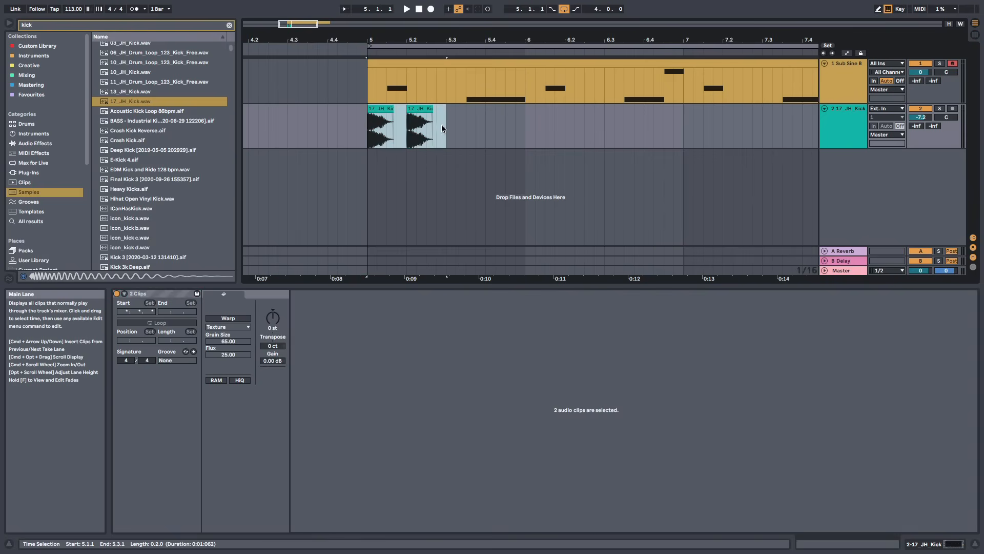
pyautogui.press('super+d')
pyautogui.moveTo(453, 39); pyautogui.dragTo(383, 38)
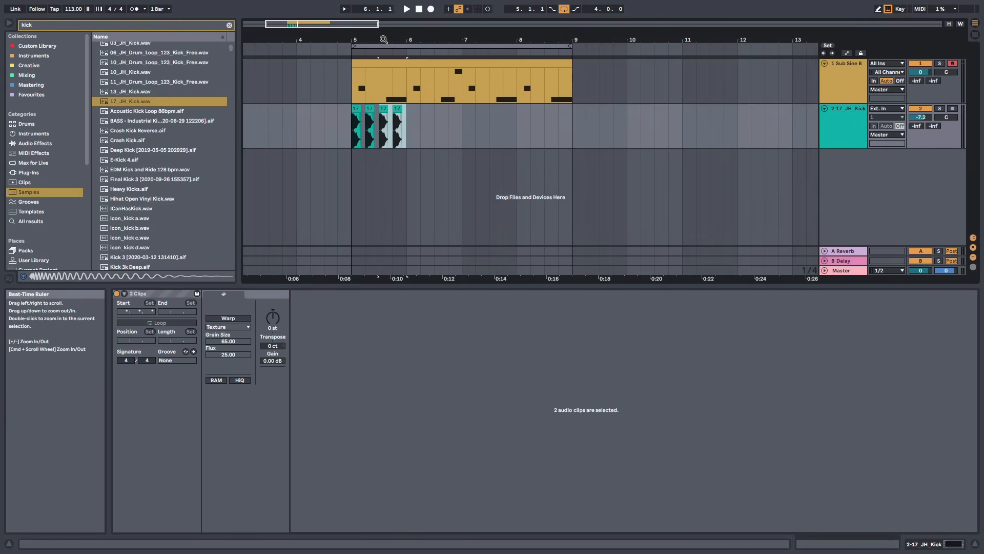
pyautogui.press('super+d')
pyautogui.press('super+d')
pyautogui.press('super+d')
pyautogui.press('super+d')
pyautogui.press('super+d')
pyautogui.press('super+d')
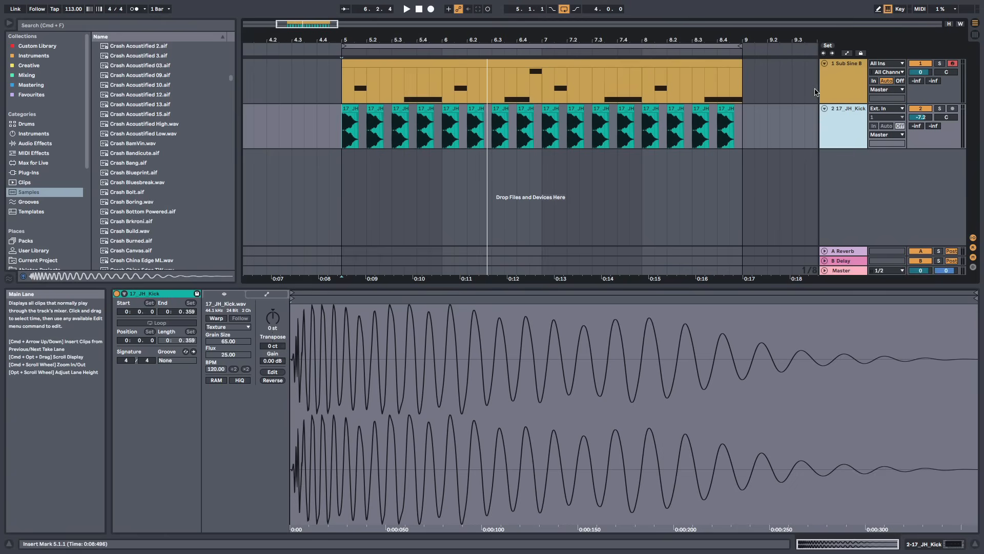
# Mute the Sub Sine bass track and play the kick pattern alone from bar 5
pyautogui.click(827, 92)
pyautogui.click(921, 64)
pyautogui.click(856, 120)
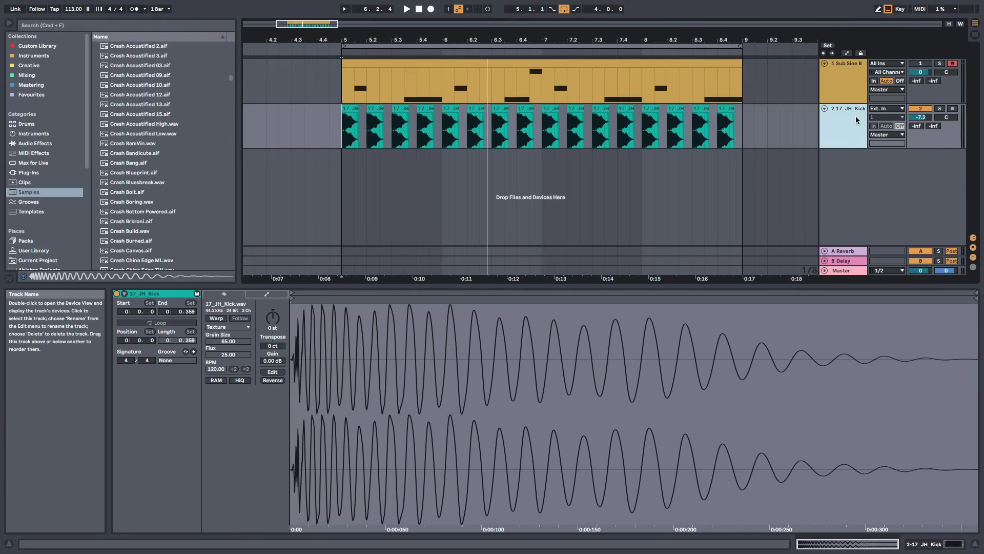
pyautogui.click(343, 138)
pyautogui.press('space')
pyautogui.moveTo(393, 37)
pyautogui.mouseDown()
pyautogui.moveTo(393, 24)
pyautogui.moveTo(393, 49)
pyautogui.mouseUp()
pyautogui.press('space')
pyautogui.press('space')
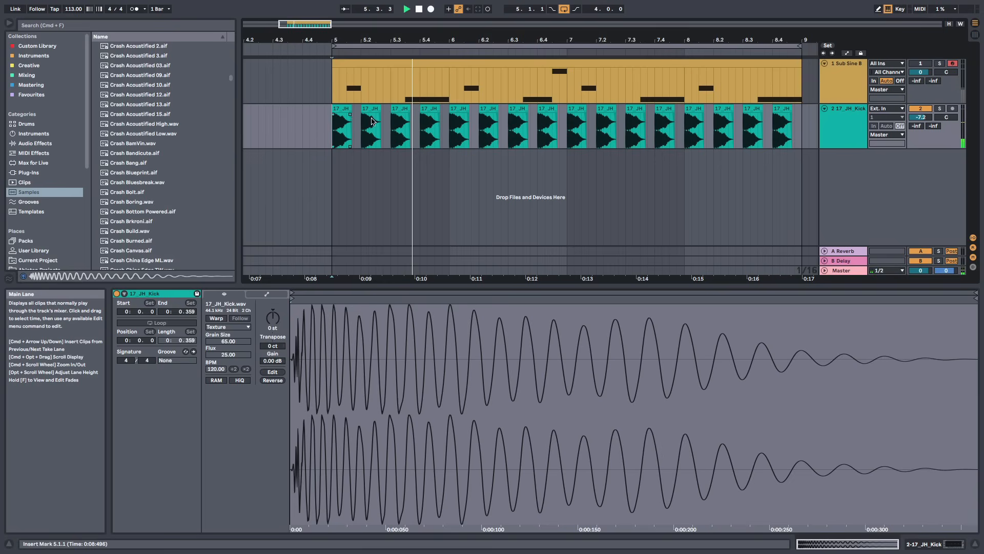
# Set the project tempo to 128 BPM and play the loop
pyautogui.moveTo(403, 38); pyautogui.dragTo(403, 28)
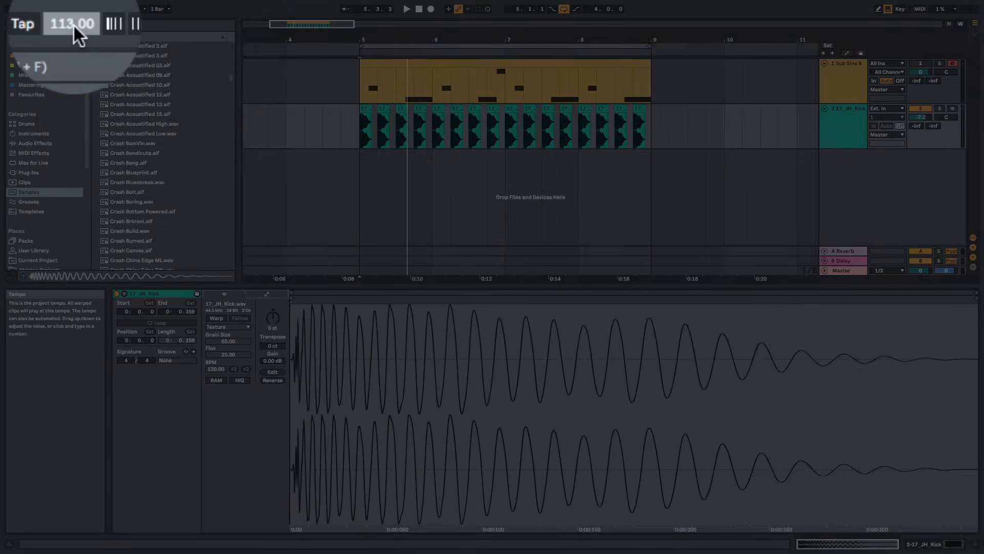
pyautogui.press('Return')
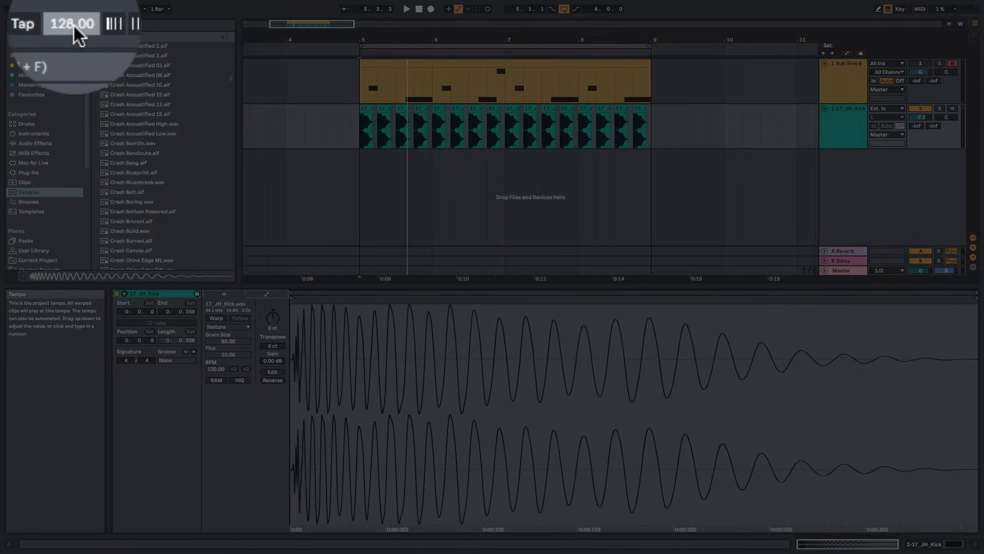
pyautogui.press('space')
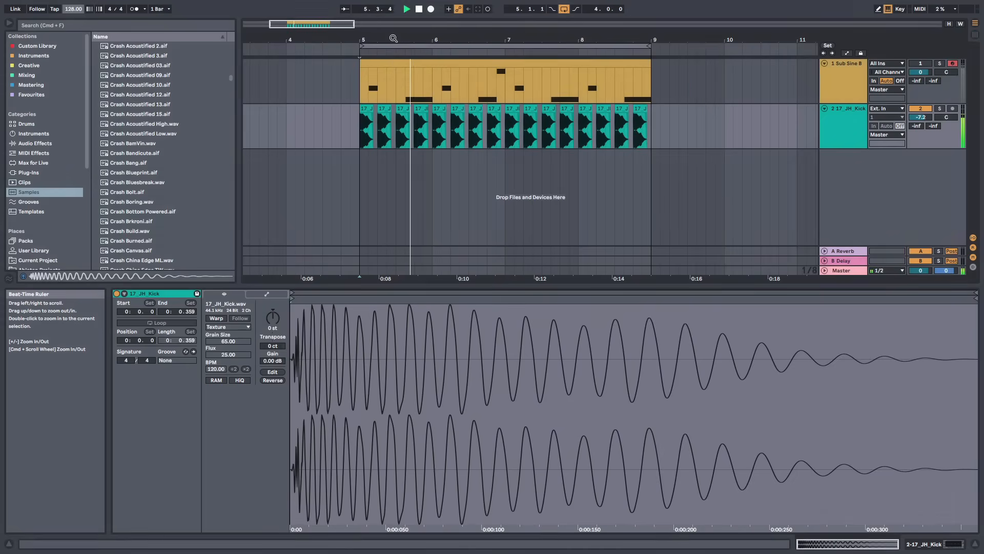
pyautogui.moveTo(393, 38); pyautogui.dragTo(393, 33)
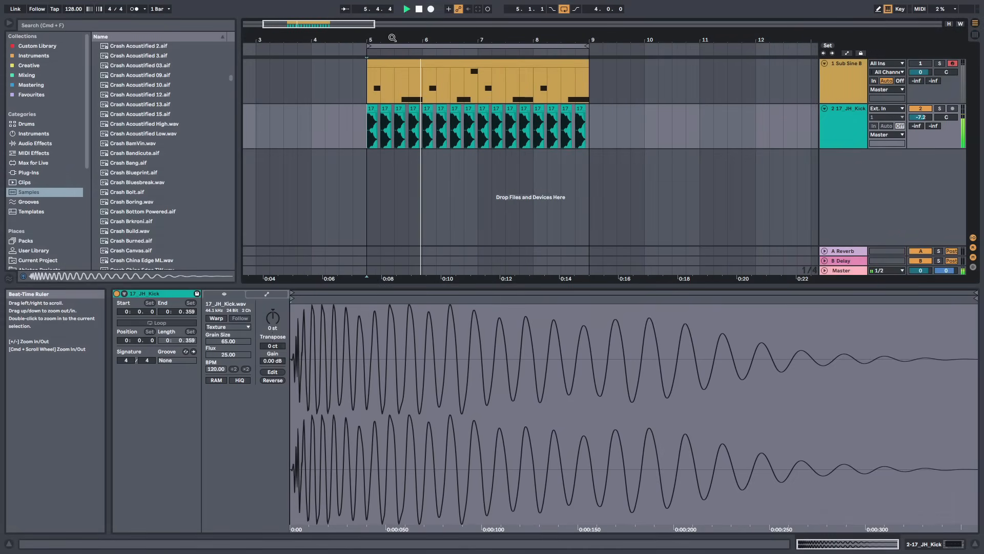
pyautogui.press('space')
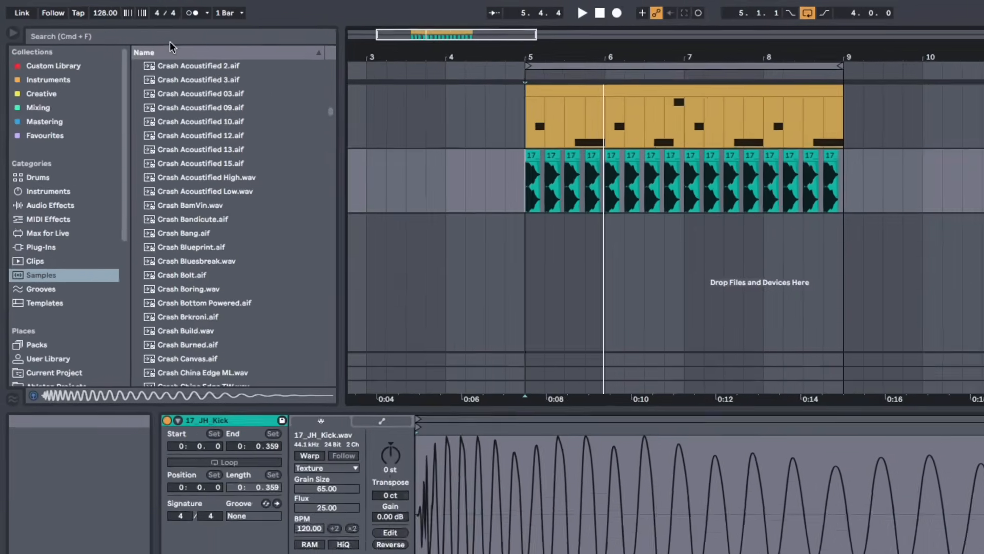
# Search the samples for clap and audition Clap 909.aif
pyautogui.click(120, 27)
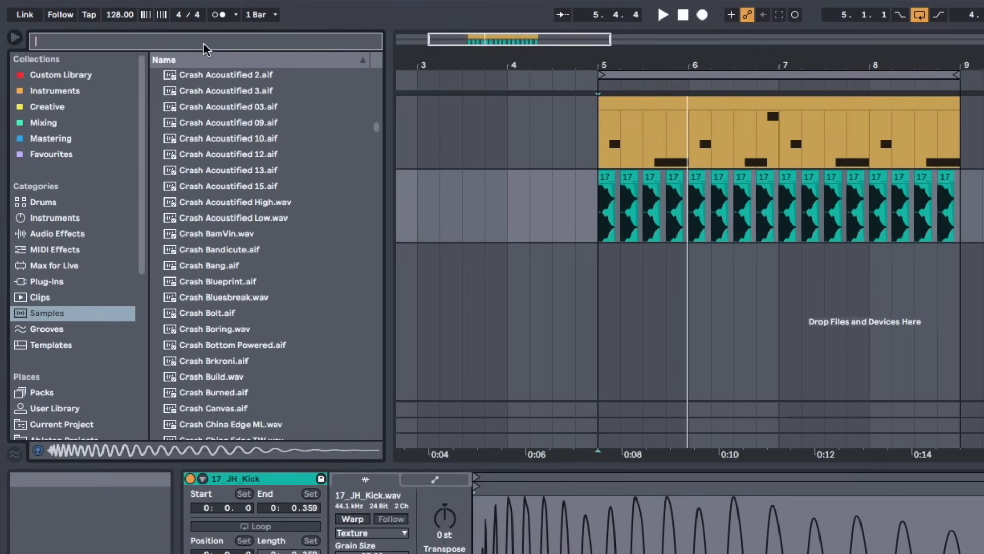
pyautogui.write('clap')
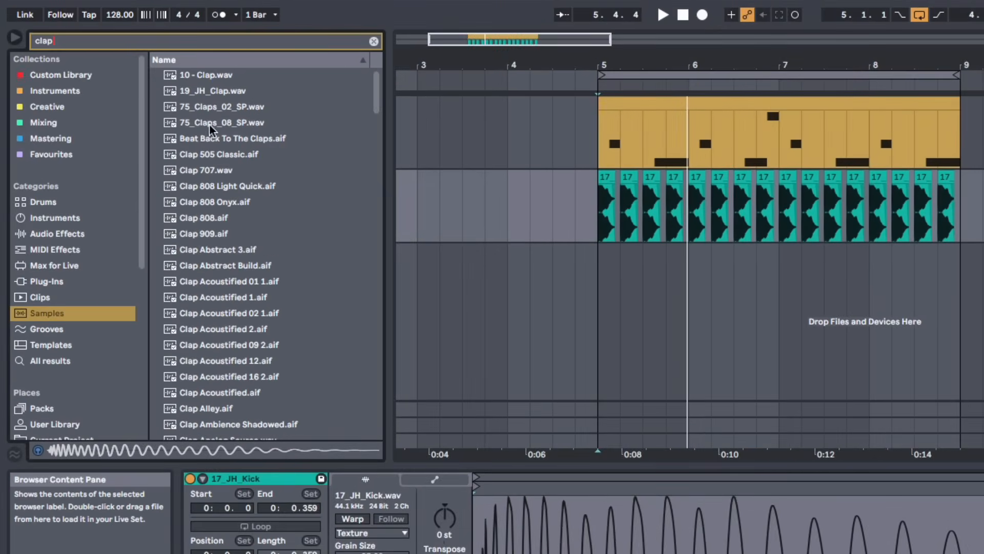
pyautogui.scroll(-5, 216, 165)
pyautogui.scroll(2, 233, 148)
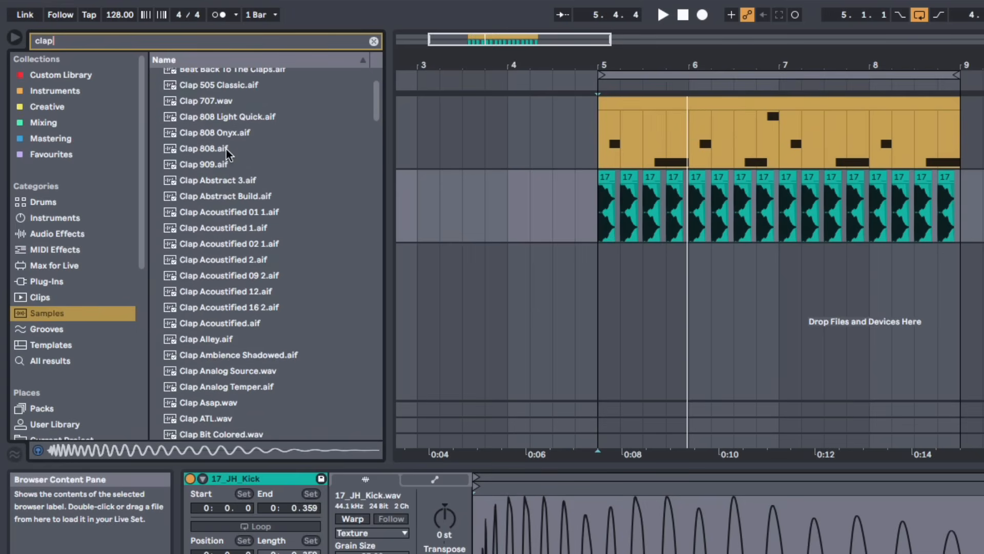
pyautogui.click(226, 164)
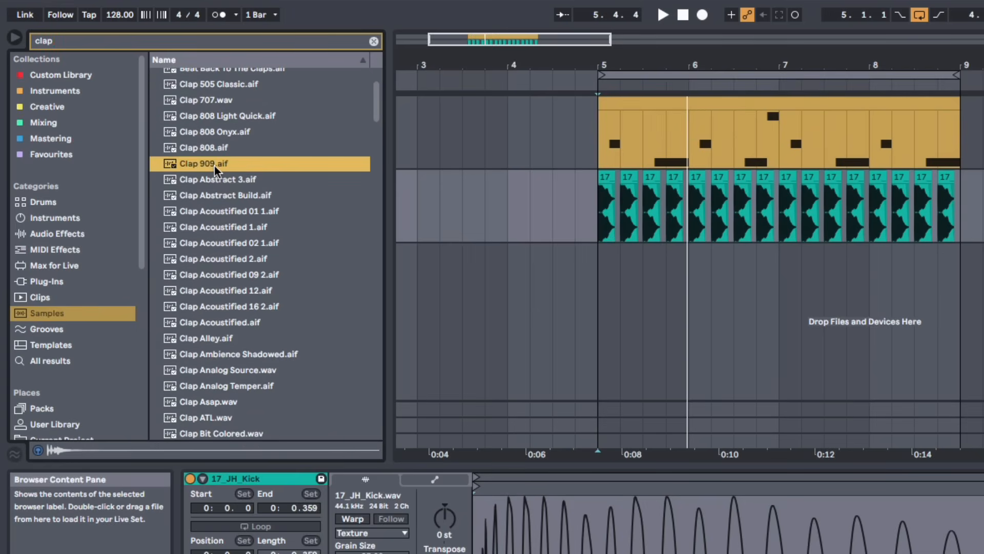
# Place Clap 909.aif on a new audio track at beat 5.2 and trim it to one beat long
pyautogui.moveTo(526, 161); pyautogui.dragTo(622, 285)
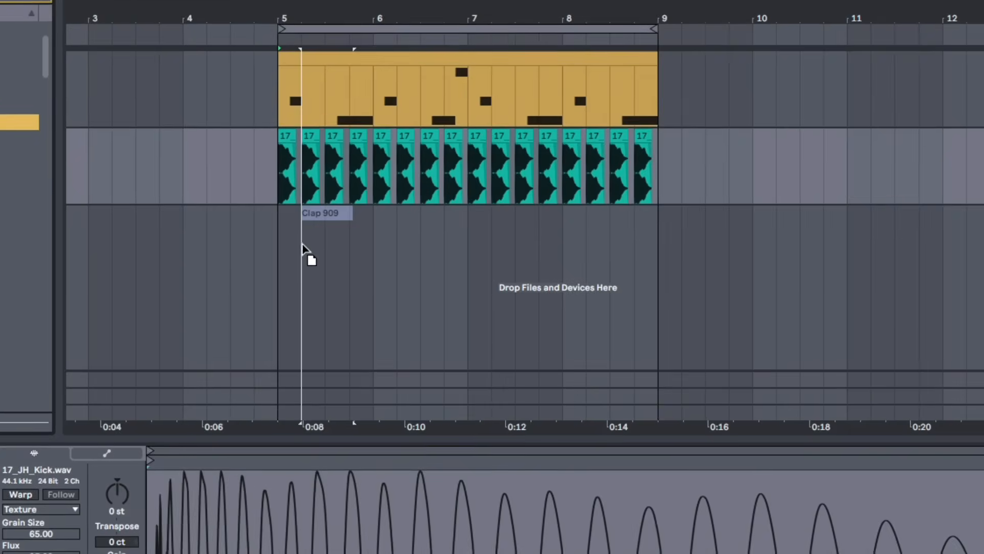
pyautogui.moveTo(302, 247); pyautogui.dragTo(537, 235)
pyautogui.scroll(5, 338, 230)
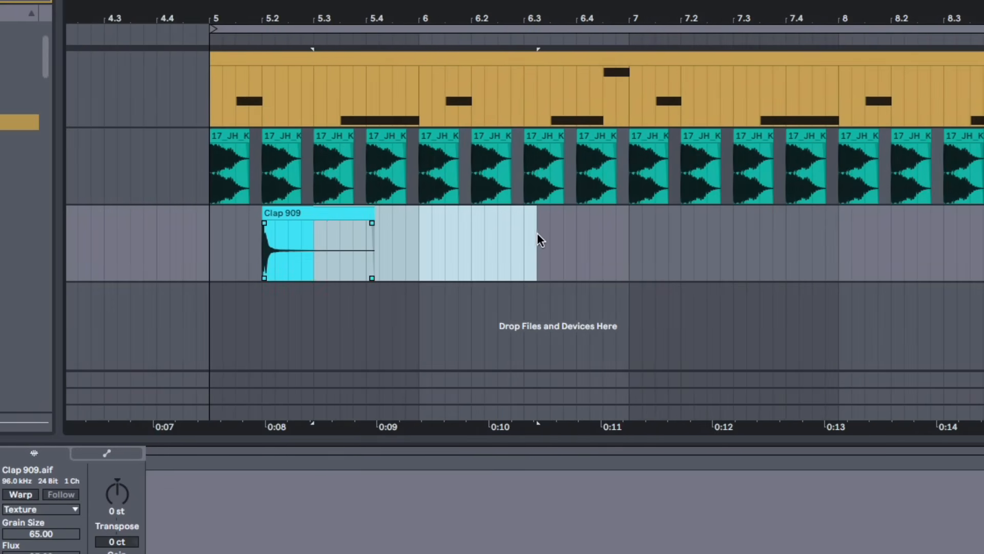
pyautogui.scroll(2, 303, 254)
pyautogui.click(487, 238)
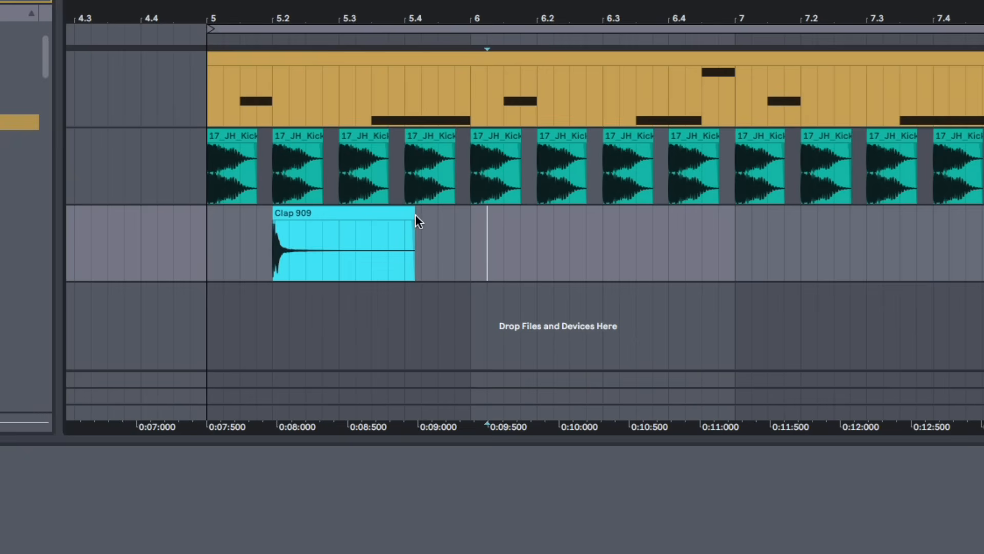
pyautogui.moveTo(413, 212)
pyautogui.mouseDown()
pyautogui.moveTo(308, 230)
pyautogui.moveTo(492, 237)
pyautogui.mouseUp()
pyautogui.moveTo(431, 233)
pyautogui.mouseDown()
pyautogui.moveTo(308, 235)
pyautogui.moveTo(322, 234)
pyautogui.mouseUp()
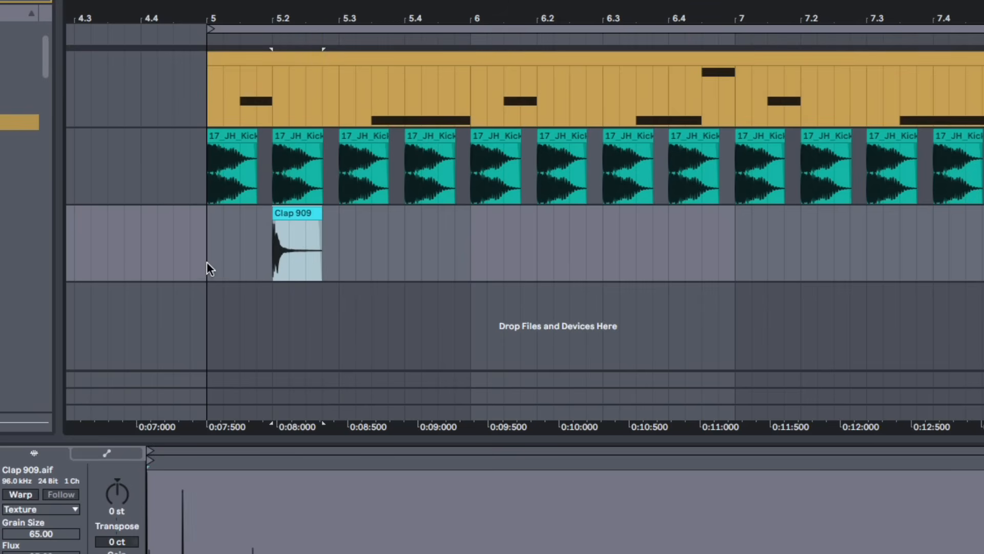
# Duplicate the clap so it hits on beats 2 and 4 of every bar from bar 5 to bar 8
pyautogui.moveTo(207, 261); pyautogui.dragTo(338, 265)
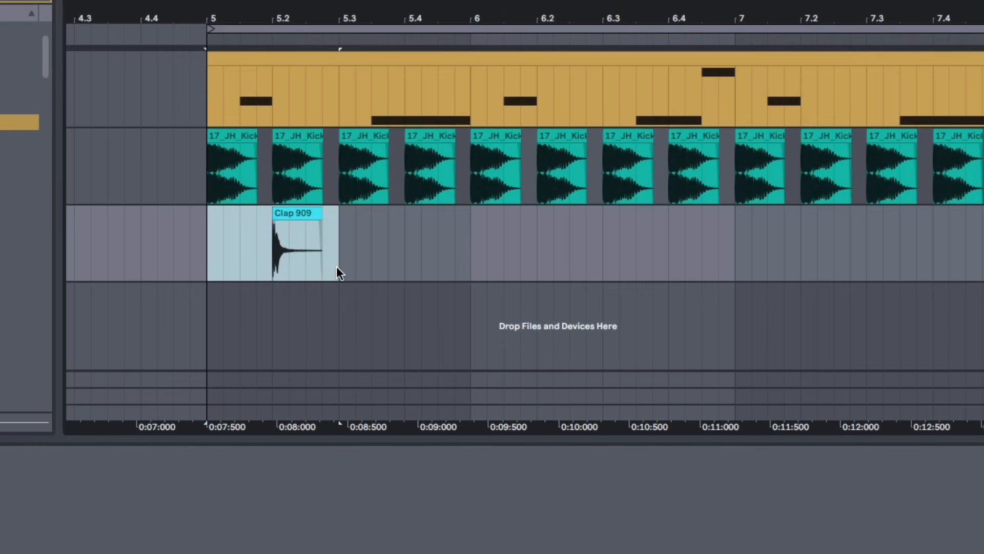
pyautogui.click(195, 260)
pyautogui.moveTo(206, 259); pyautogui.dragTo(335, 256)
pyautogui.press('super+d')
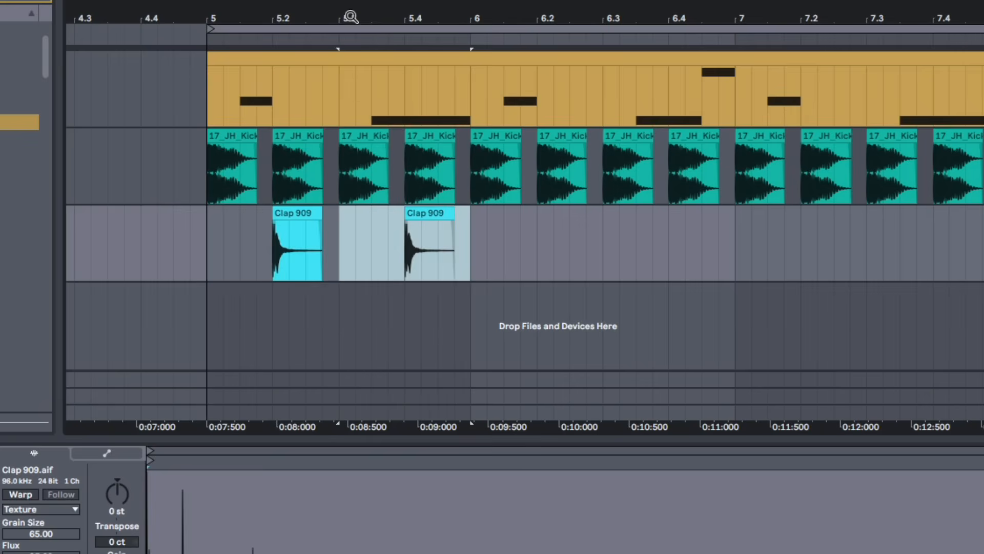
pyautogui.moveTo(350, 15); pyautogui.dragTo(276, 15)
pyautogui.press('super+d')
pyautogui.press('super+d')
pyautogui.press('super+d')
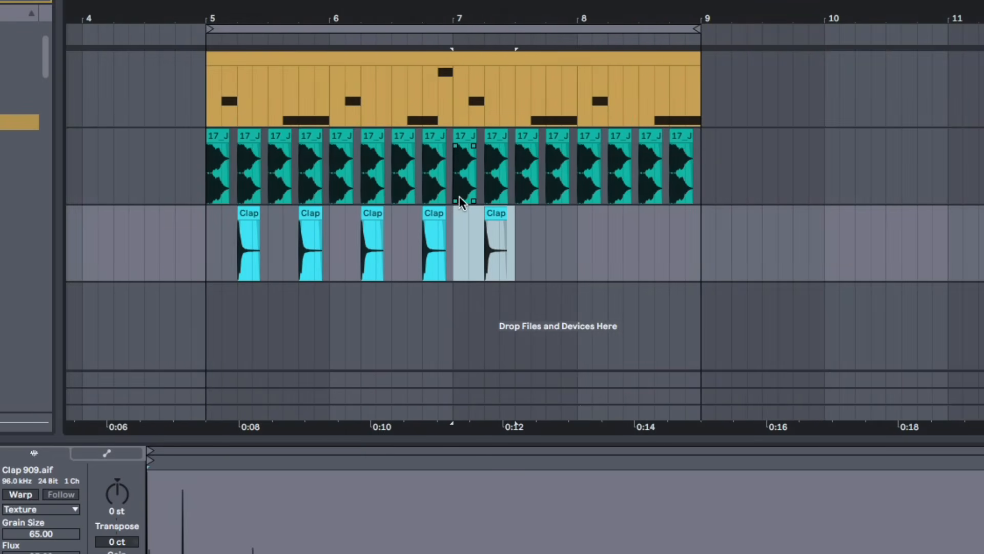
pyautogui.press('super+d')
pyautogui.press('super+d')
pyautogui.press('super+d')
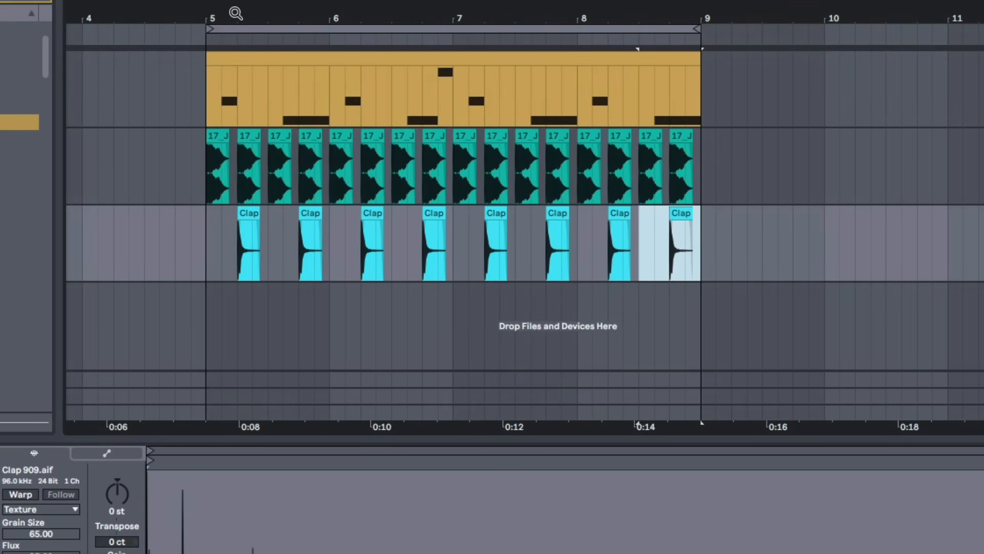
# Play the kick and clap pattern from bar 5
pyautogui.moveTo(235, 13); pyautogui.dragTo(236, 38)
pyautogui.click(287, 254)
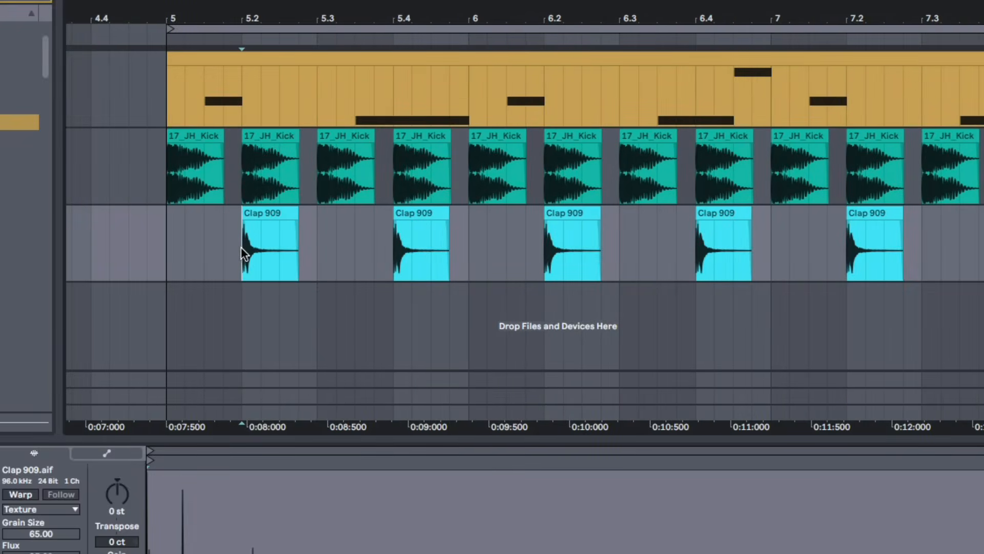
pyautogui.click(342, 257)
pyautogui.click(389, 254)
pyautogui.click(171, 257)
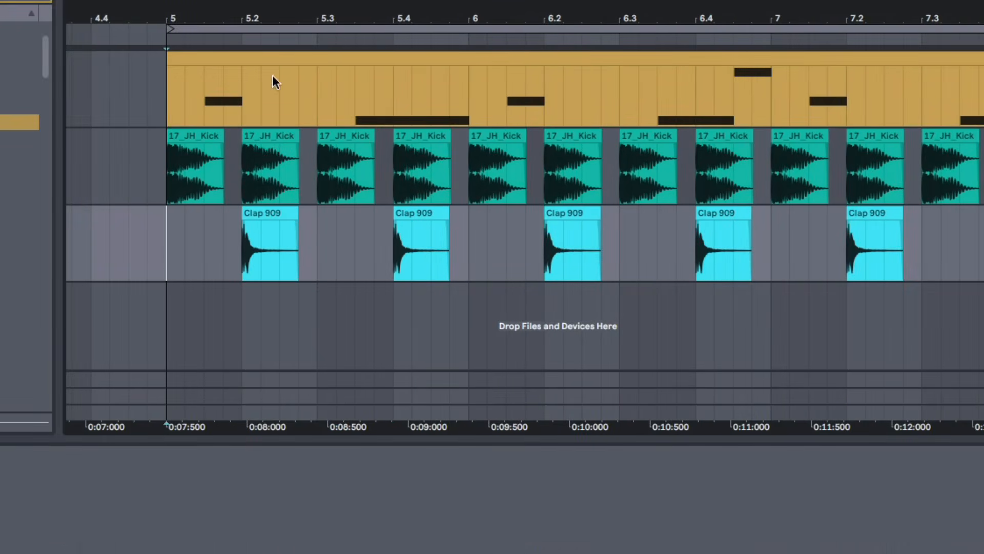
pyautogui.moveTo(274, 21)
pyautogui.mouseDown()
pyautogui.moveTo(252, 7)
pyautogui.moveTo(242, 15)
pyautogui.mouseUp()
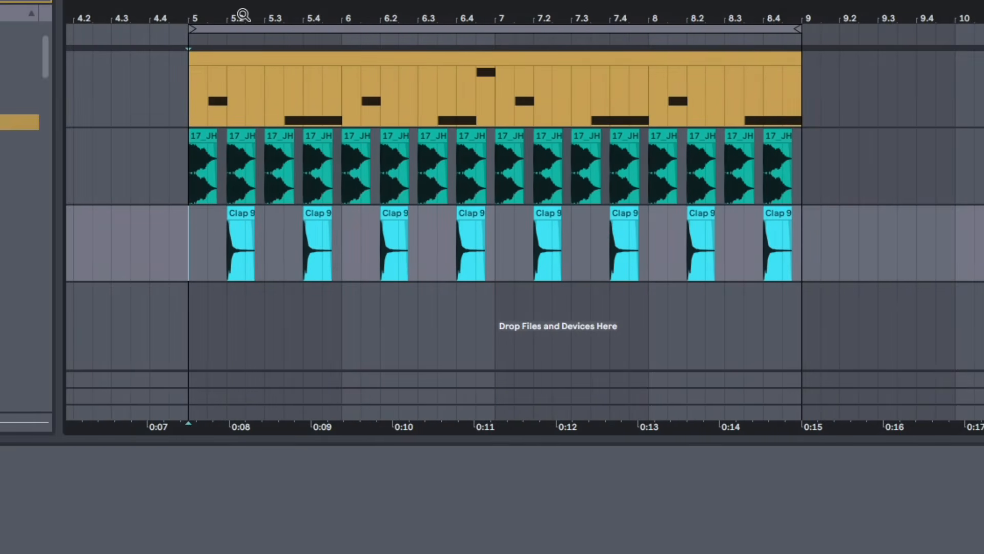
pyautogui.press('space')
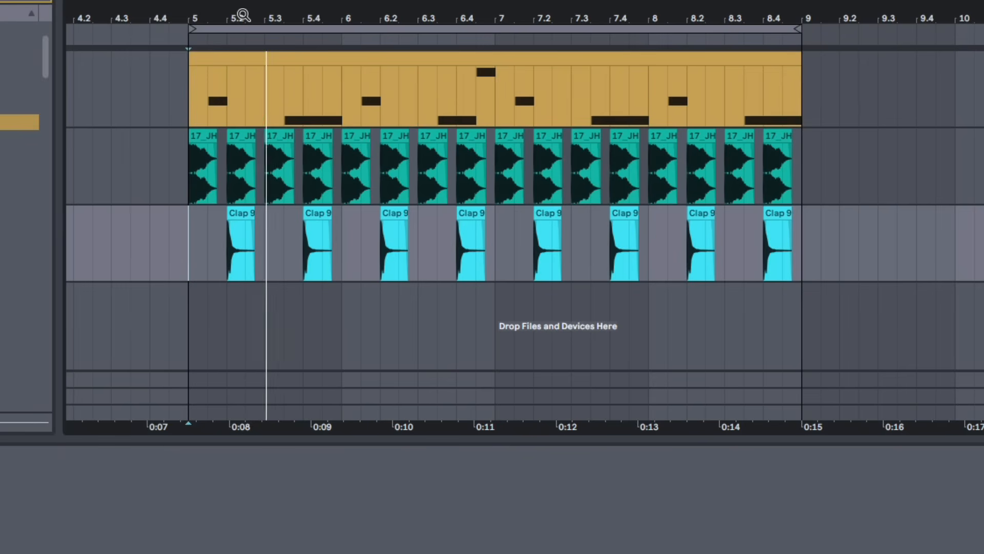
pyautogui.press('space')
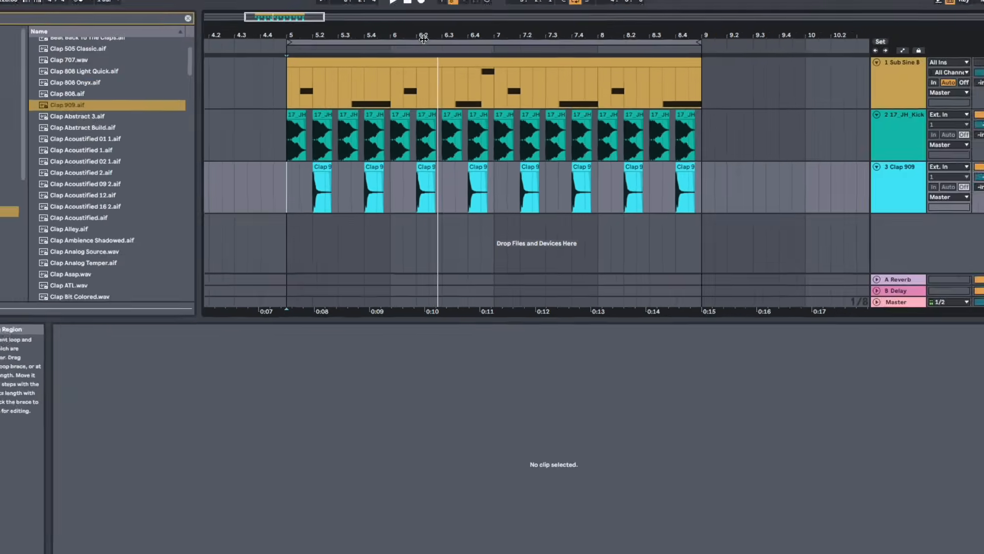
# Insert a new audio track below the clap track
pyautogui.moveTo(392, 20); pyautogui.dragTo(392, 30)
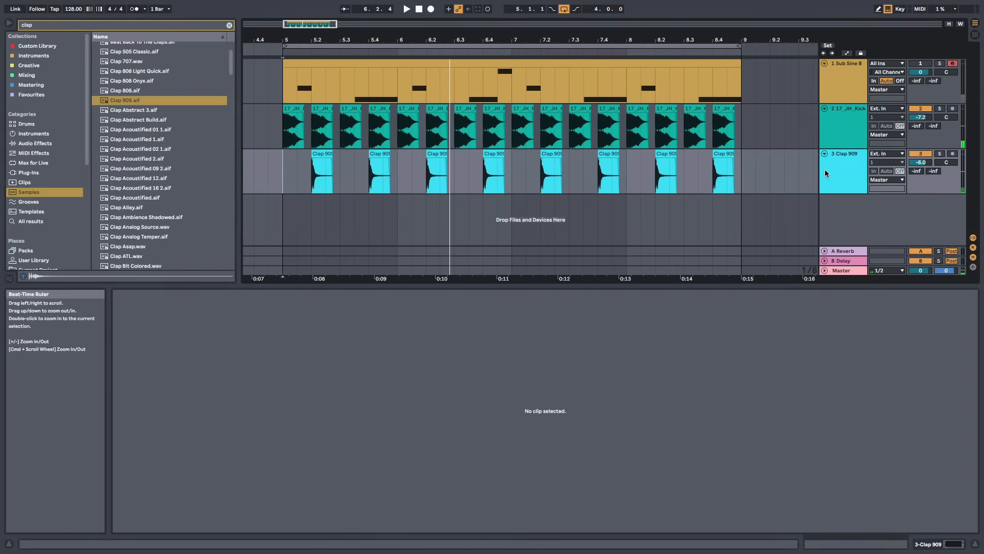
pyautogui.rightClick(854, 219)
pyautogui.click(884, 223)
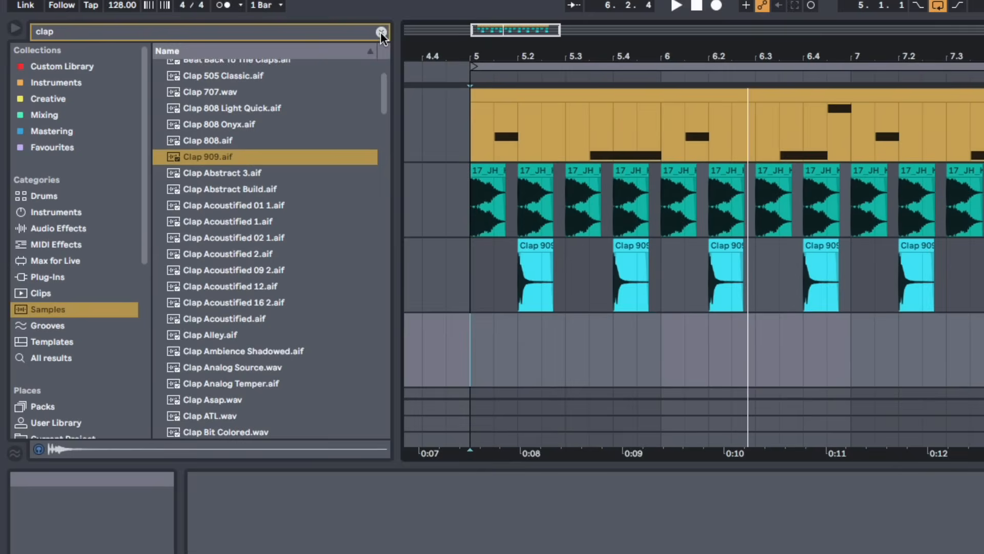
# Search the samples for open hat and audition several of the results
pyautogui.click(233, 25)
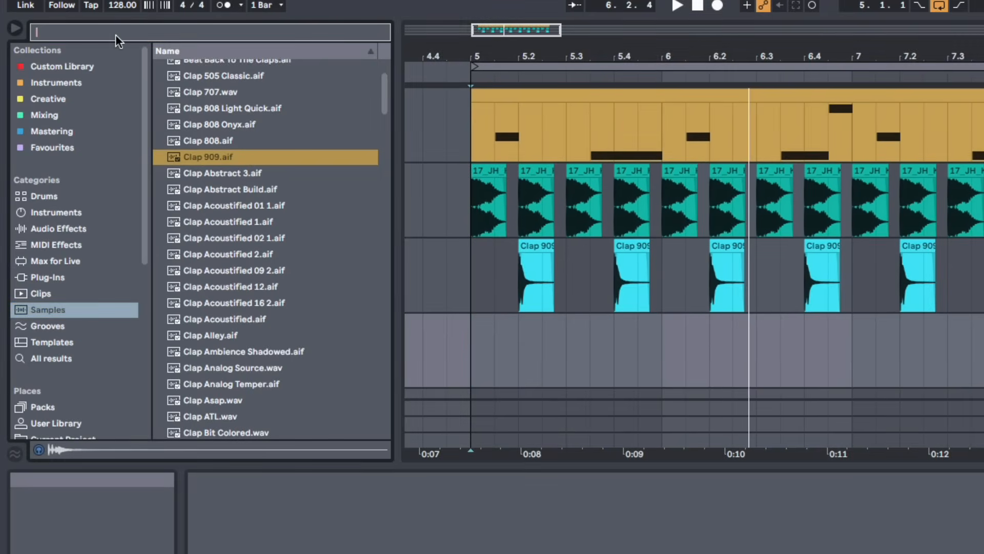
pyautogui.write('ope')
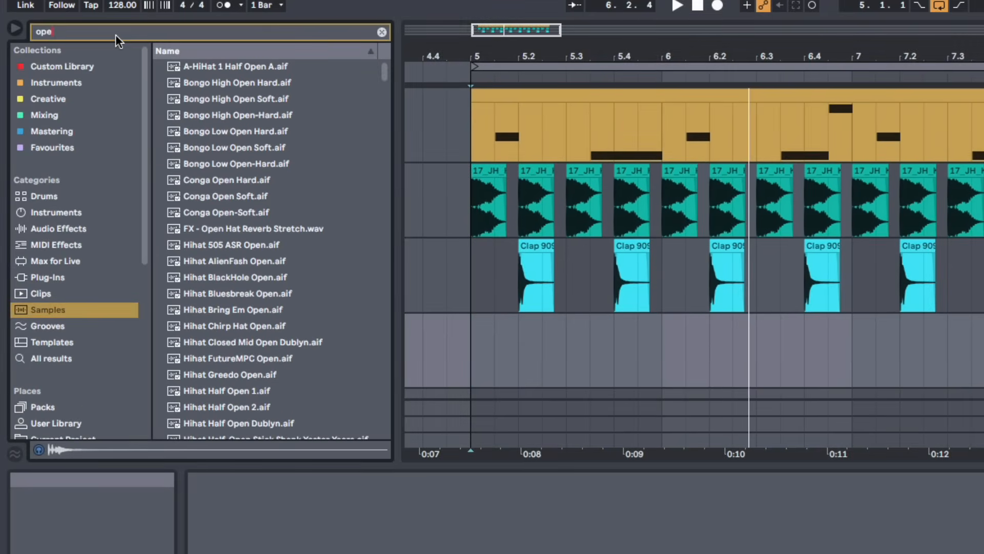
pyautogui.write('n hat')
pyautogui.click(229, 164)
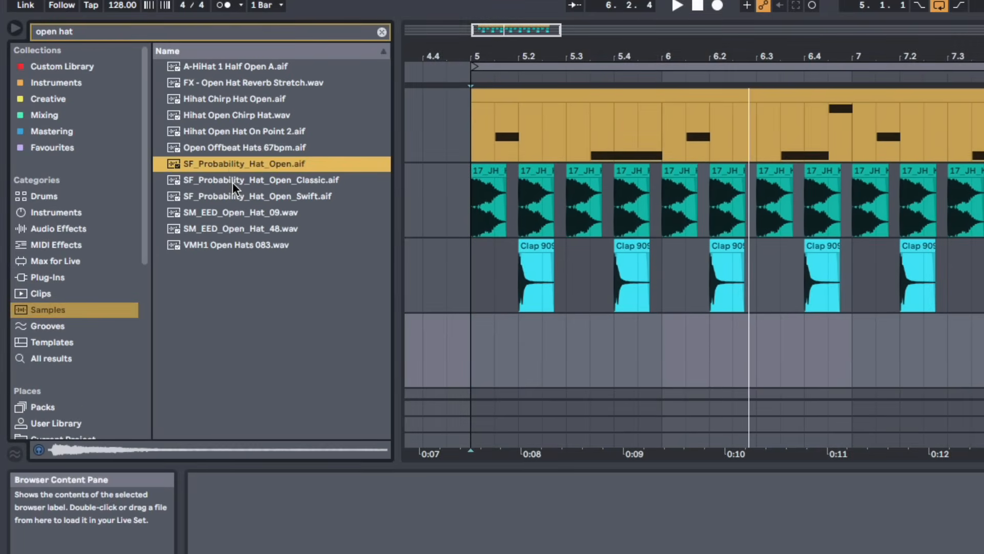
pyautogui.click(232, 181)
pyautogui.click(239, 194)
pyautogui.click(244, 212)
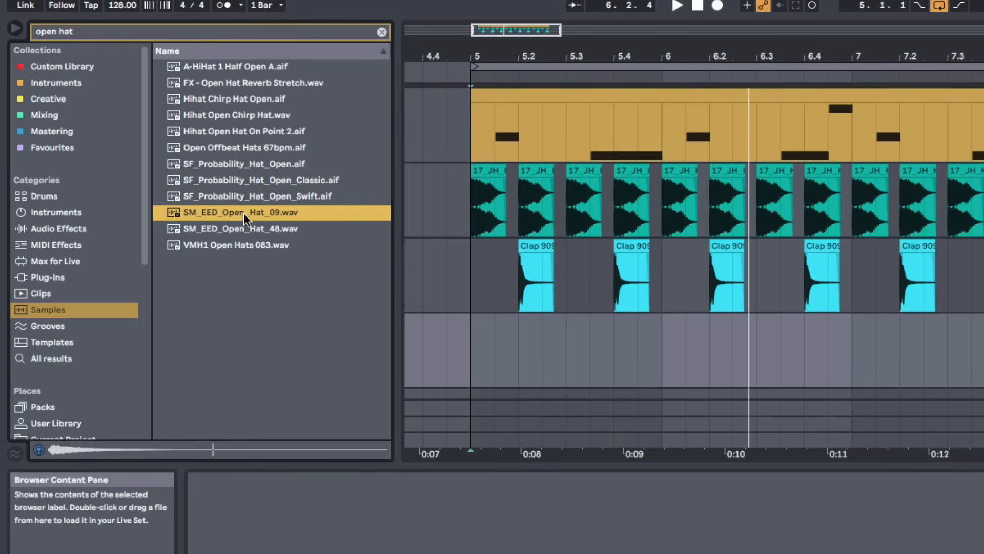
# Place SM_EED_Open_Hat_09.wav on the new audio track on the offbeat eighth after bar 5
pyautogui.moveTo(242, 217); pyautogui.dragTo(524, 378)
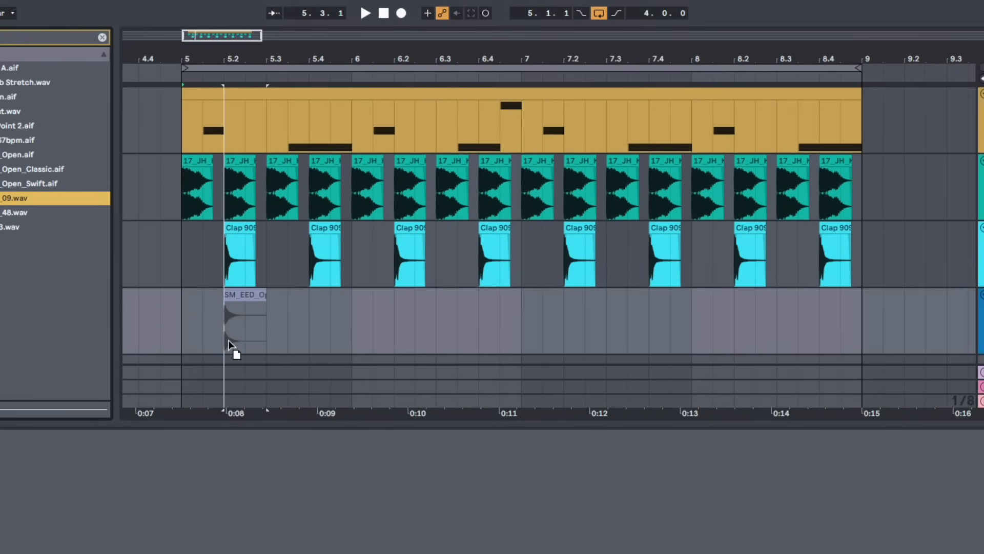
pyautogui.moveTo(230, 346); pyautogui.dragTo(204, 335)
pyautogui.click(176, 337)
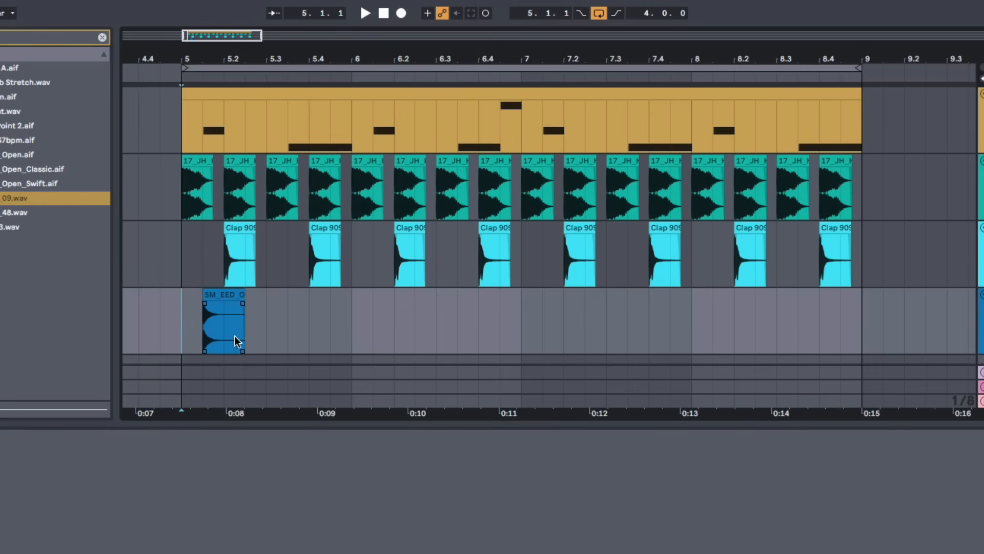
# Copy the open hat clip onto each offbeat eighth of bar 5
pyautogui.click(219, 298)
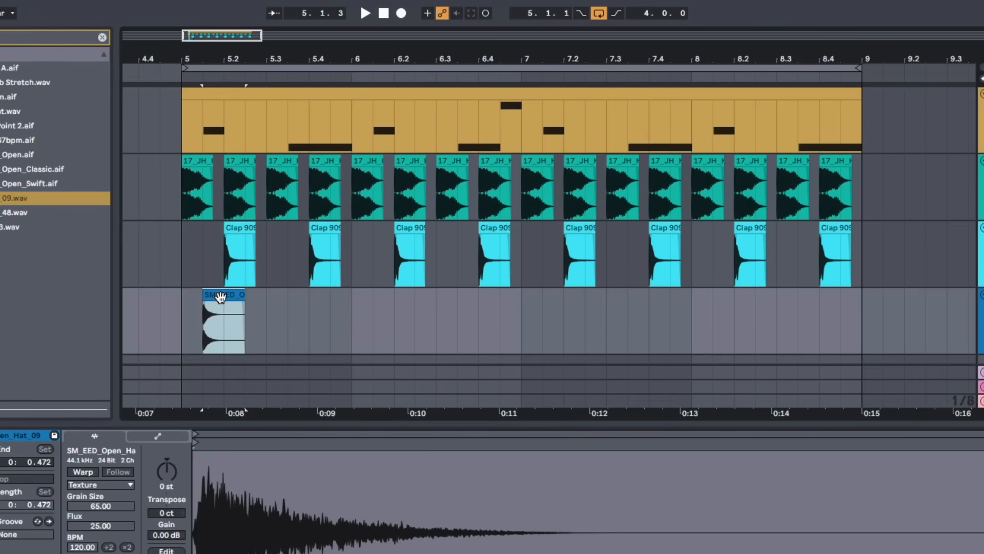
pyautogui.moveTo(234, 303); pyautogui.dragTo(325, 304)
pyautogui.click(415, 318)
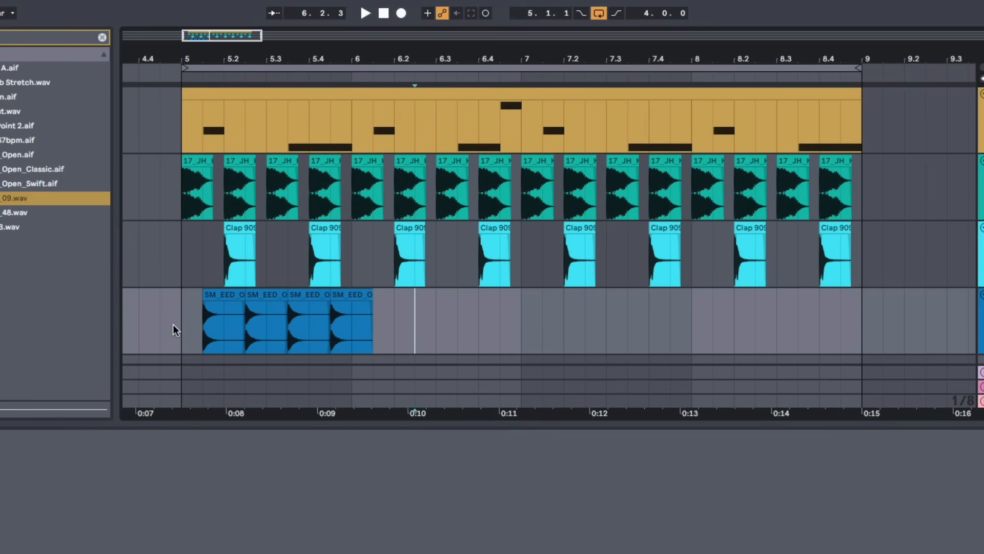
pyautogui.click(352, 337)
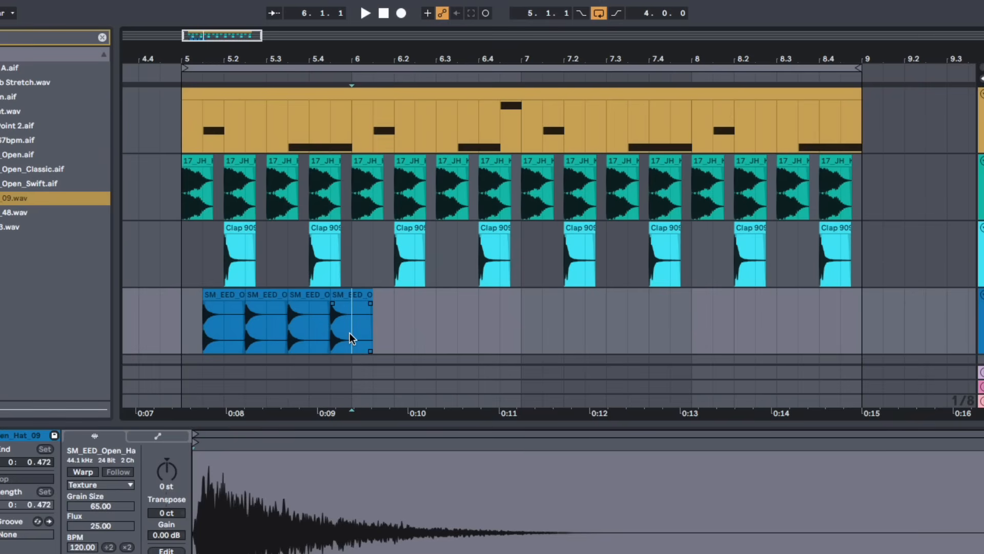
# Select bar 5 of the open hat track and duplicate it to fill bars 5 to 8
pyautogui.click(182, 332)
pyautogui.moveTo(182, 329); pyautogui.dragTo(266, 331)
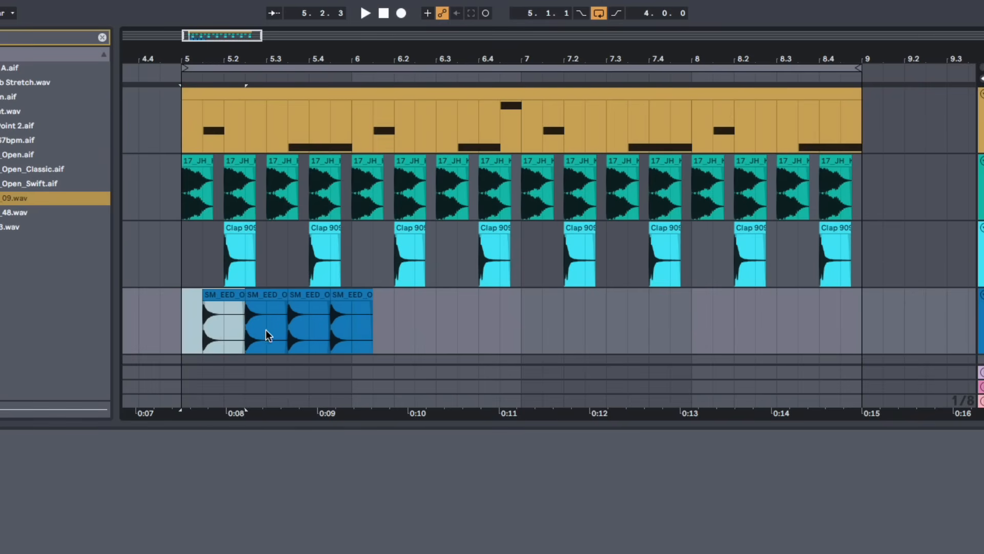
pyautogui.click(346, 330)
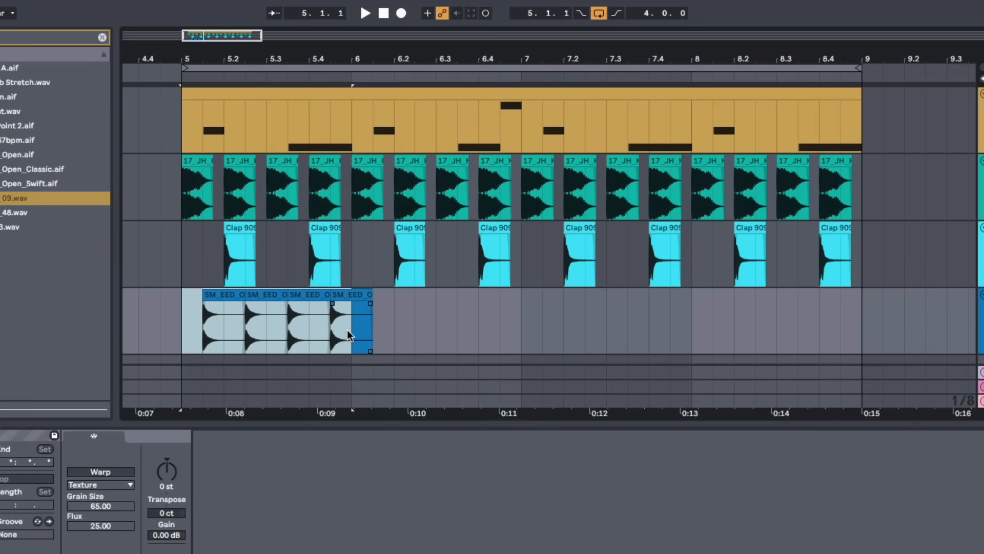
pyautogui.hotkey('ctrl', 'd')
pyautogui.hotkey('ctrl', 'd')
pyautogui.hotkey('ctrl', 'd')
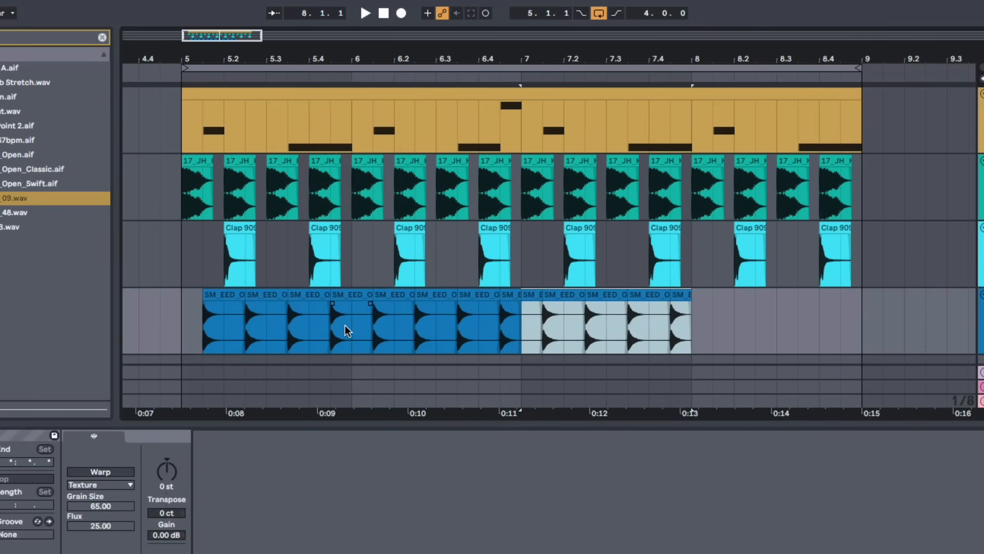
pyautogui.click(188, 333)
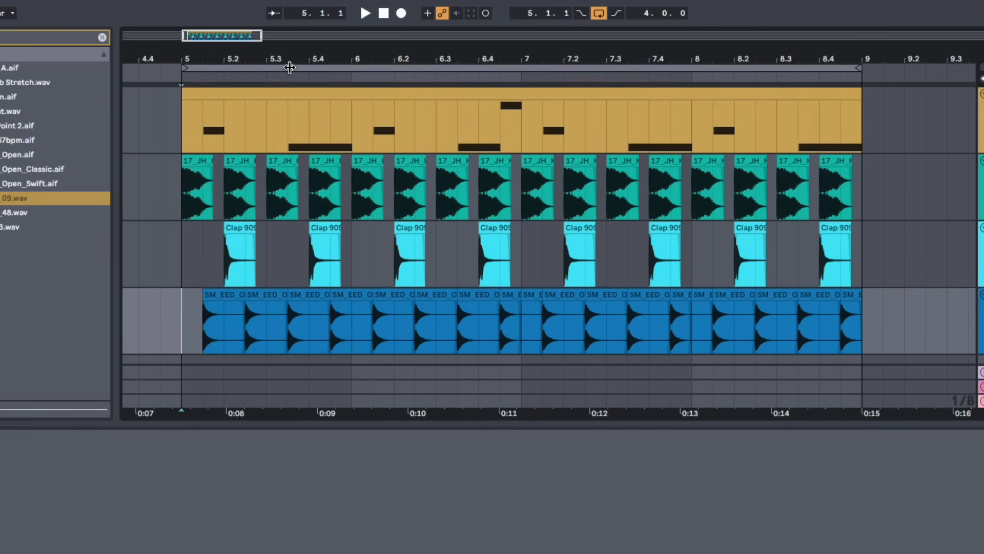
# Play the loop with kick, clap and open hat from bar 5
pyautogui.moveTo(291, 61)
pyautogui.mouseDown()
pyautogui.moveTo(290, 48)
pyautogui.moveTo(358, 39)
pyautogui.mouseUp()
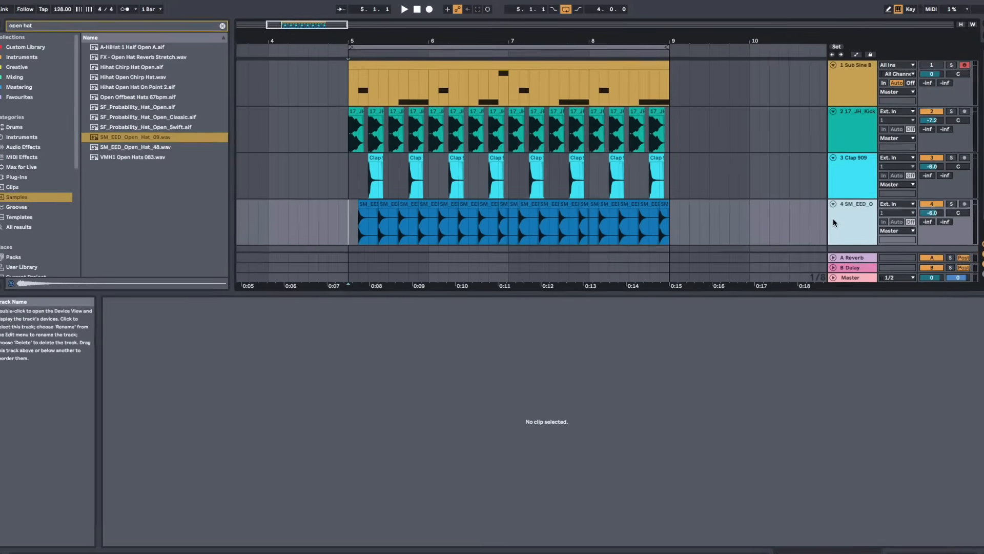
pyautogui.press('space')
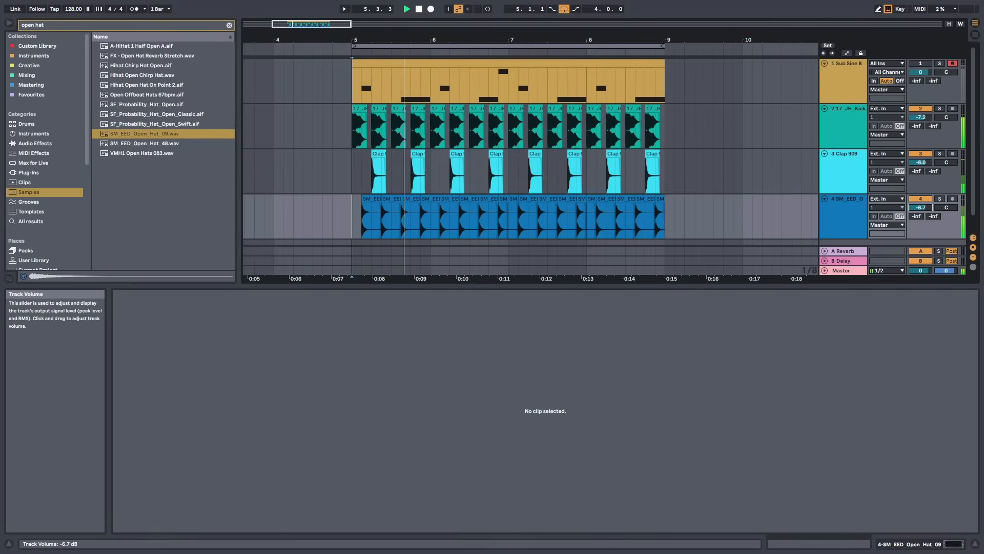
pyautogui.moveTo(503, 40); pyautogui.dragTo(433, 24)
pyautogui.press('space')
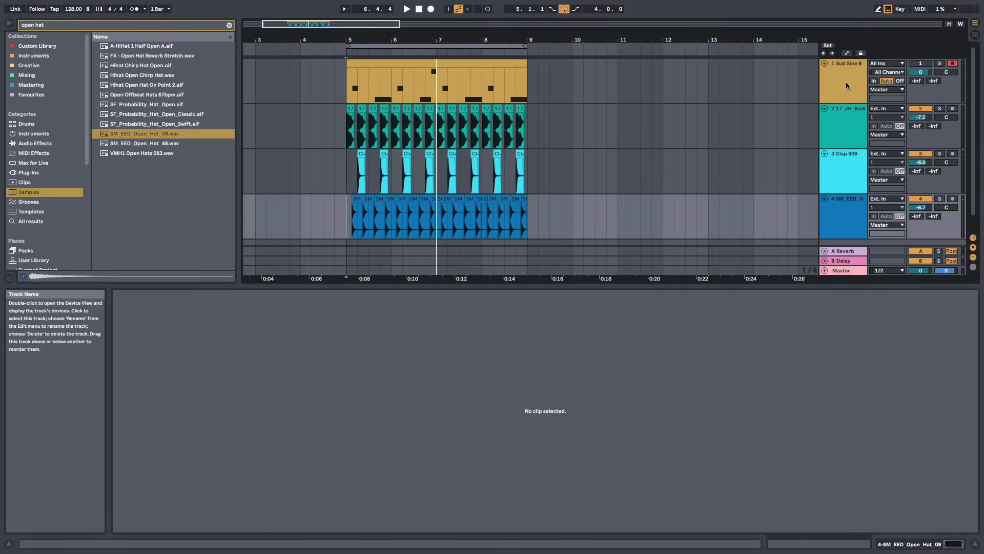
# Move the Sub Sine bass track below the open hat track and open its clip
pyautogui.click(845, 87)
pyautogui.moveTo(865, 243); pyautogui.dragTo(865, 242)
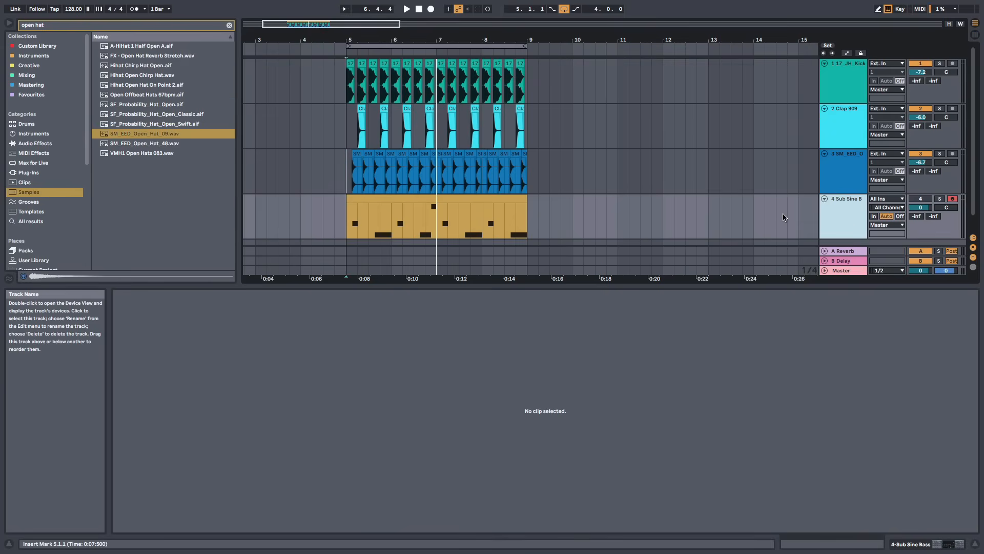
pyautogui.scroll(-1, 725, 201)
pyautogui.click(448, 184)
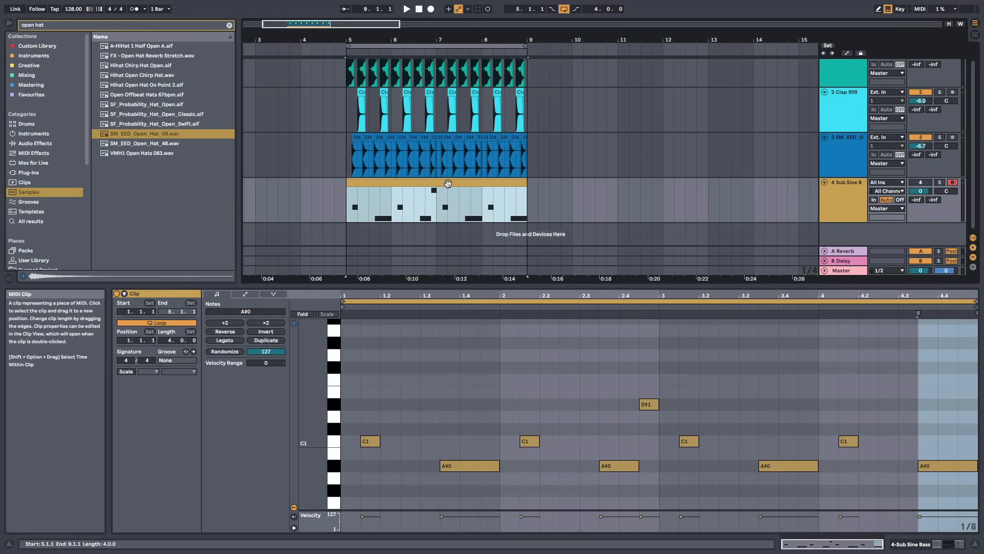
pyautogui.press('z')
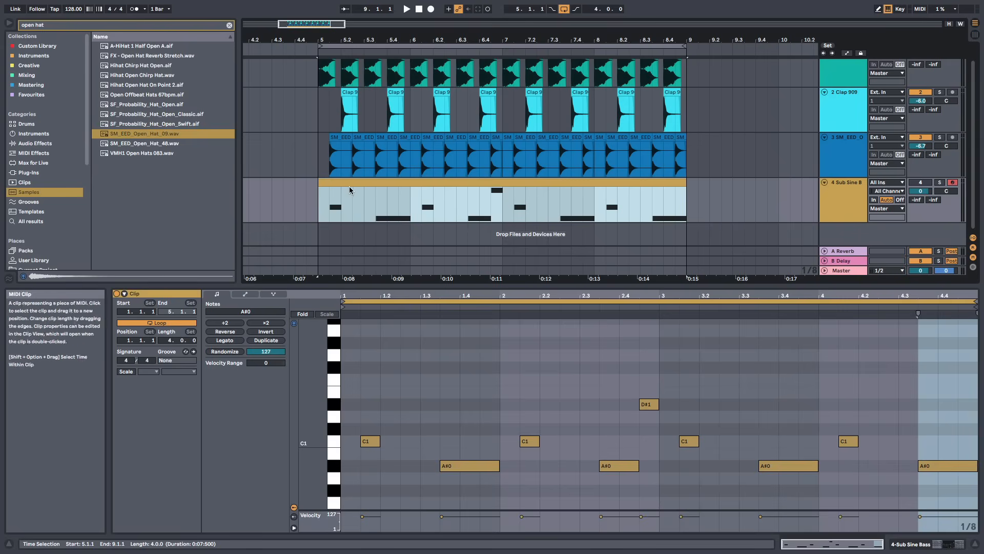
# Rebuild the bass clip's first bar as C1 plus short A#0 notes at 1.3 and 1.4, deleting all later notes
pyautogui.click(448, 446)
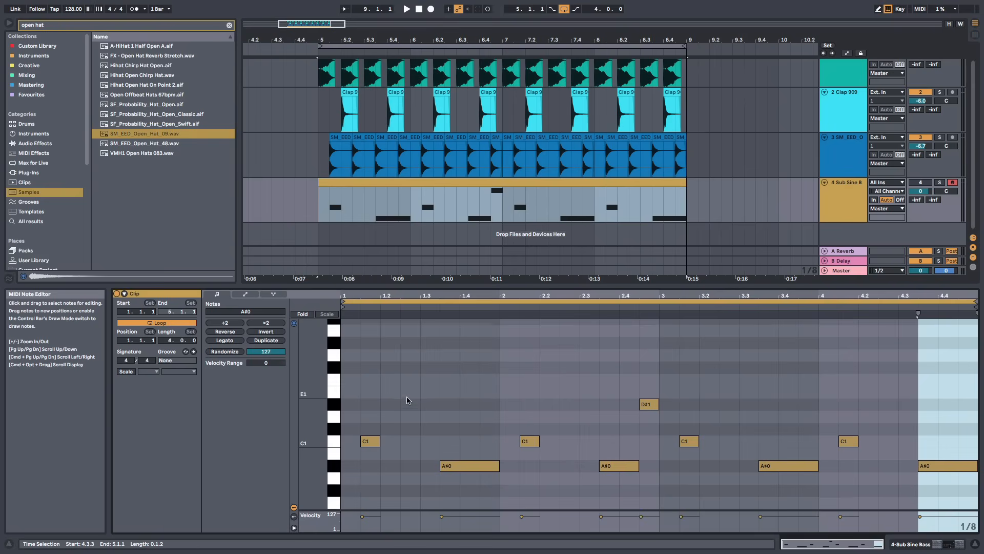
pyautogui.scroll(-2, 408, 400)
pyautogui.moveTo(498, 424); pyautogui.dragTo(461, 424)
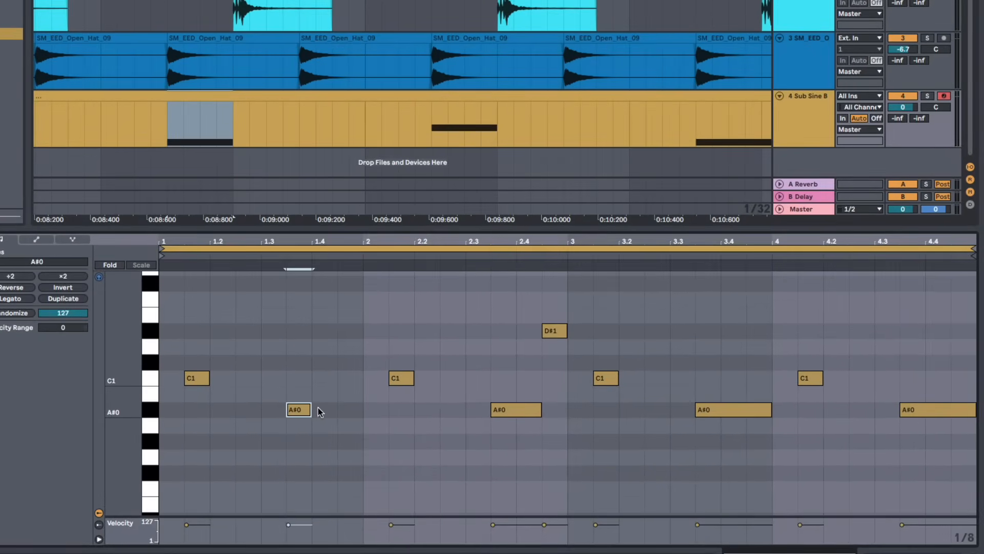
pyautogui.moveTo(299, 413); pyautogui.dragTo(349, 419)
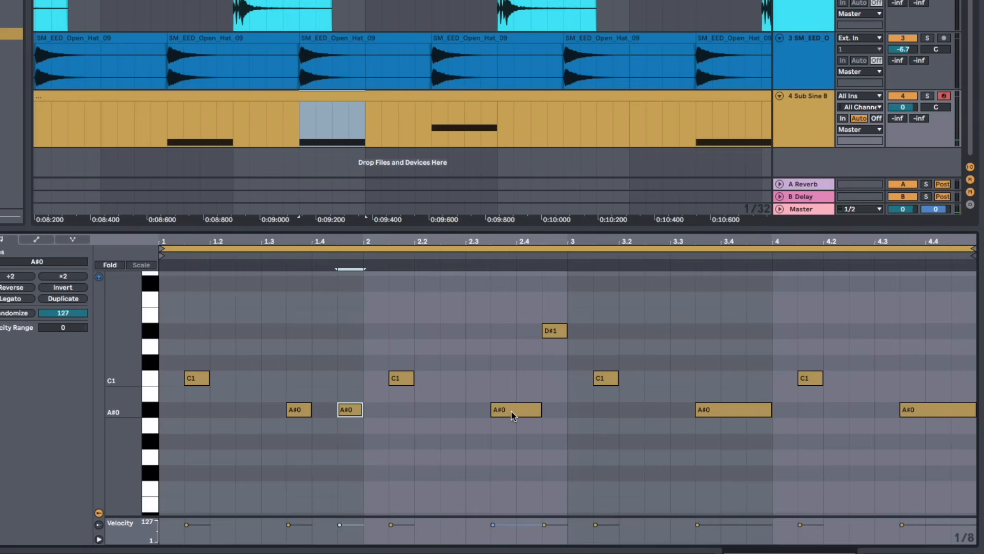
pyautogui.moveTo(362, 298); pyautogui.dragTo(981, 496)
pyautogui.press('Delete')
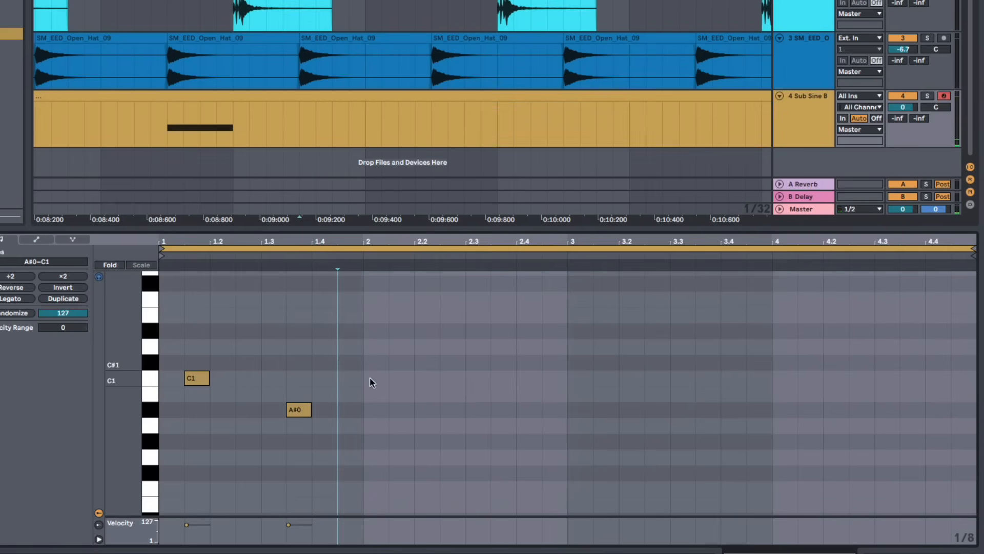
pyautogui.doubleClick(357, 416)
# Duplicate the first bar's bass notes to fill all four bars of the clip
pyautogui.click(364, 310)
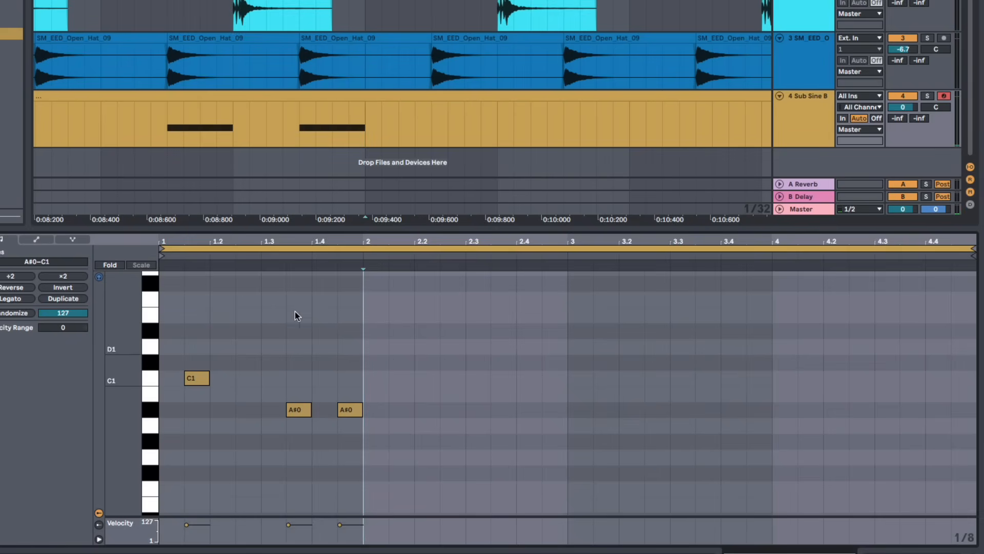
pyautogui.moveTo(362, 311); pyautogui.dragTo(156, 320)
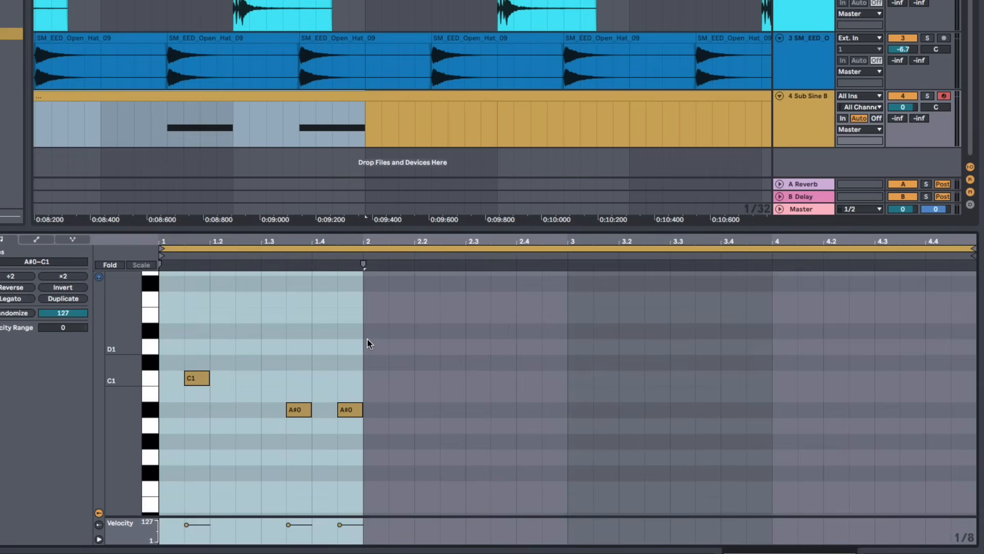
pyautogui.hotkey('ctrl', 'd')
pyautogui.hotkey('ctrl', 'd')
pyautogui.hotkey('ctrl', 'd')
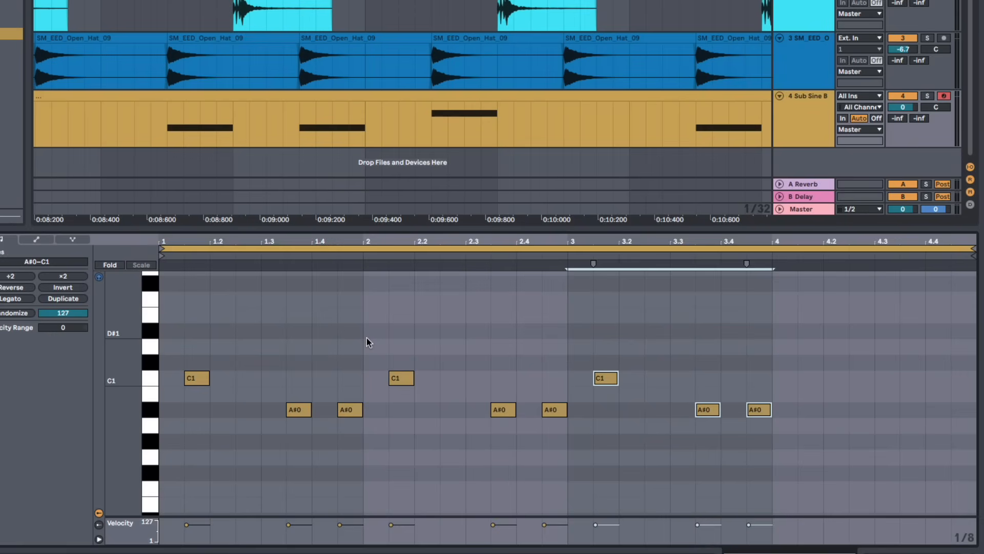
# Play the loop and set the Sub Sine bass track's volume to about -3.4 dB
pyautogui.press('space')
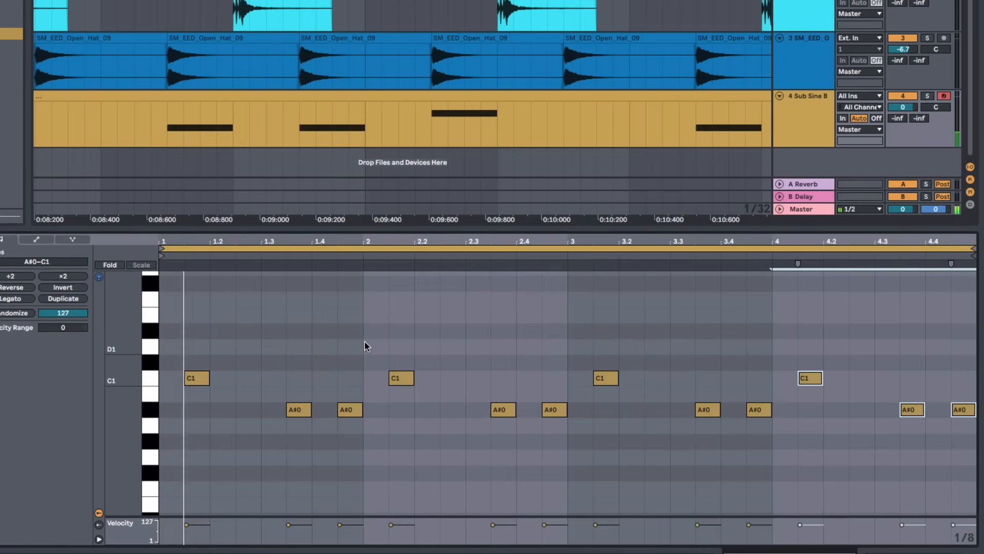
pyautogui.click(364, 342)
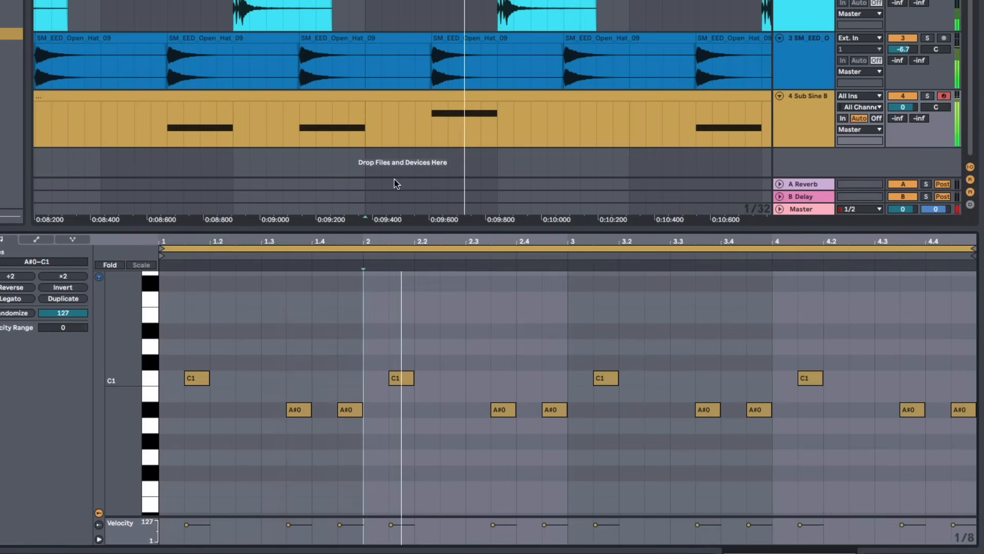
pyautogui.moveTo(426, 1); pyautogui.dragTo(426, 0)
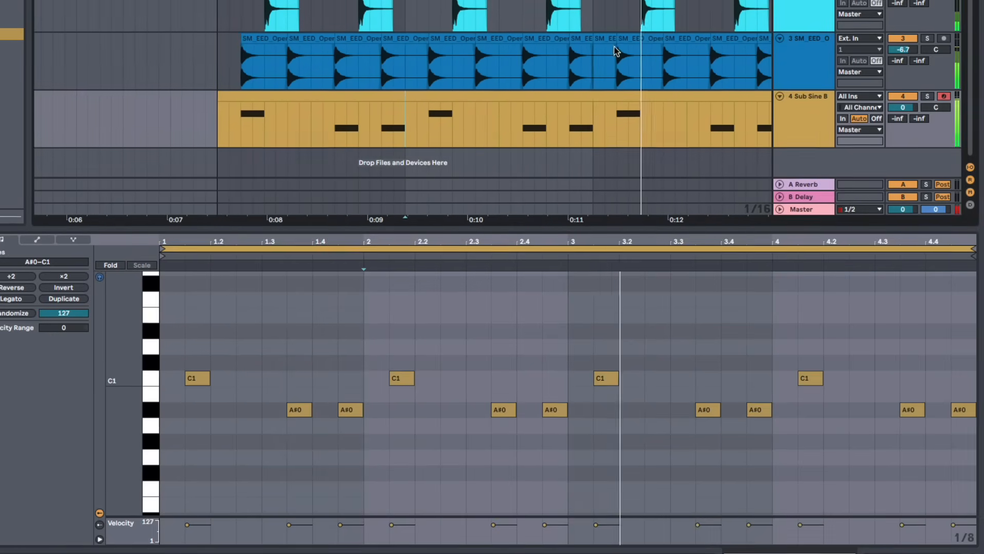
pyautogui.click(801, 123)
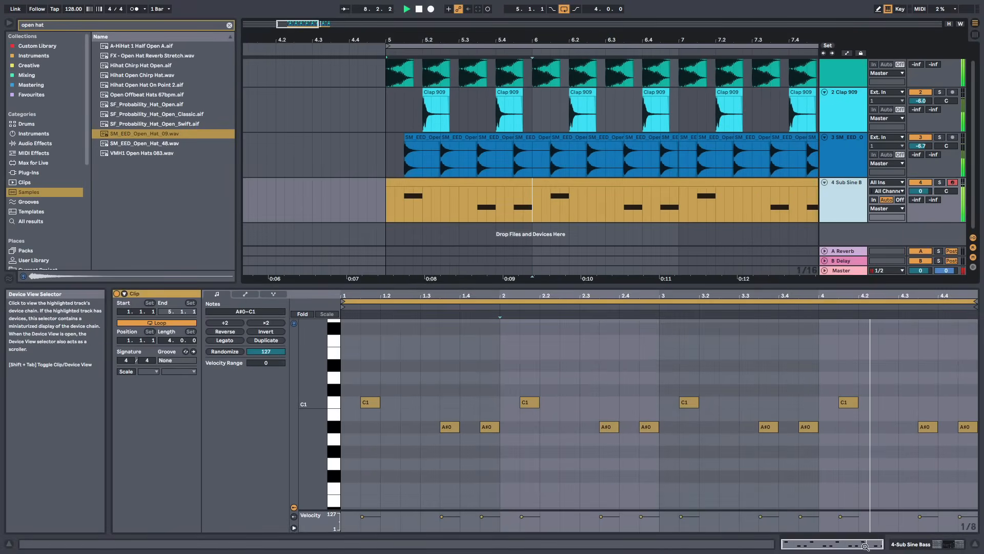
pyautogui.click(911, 544)
pyautogui.moveTo(613, 40); pyautogui.dragTo(521, 23)
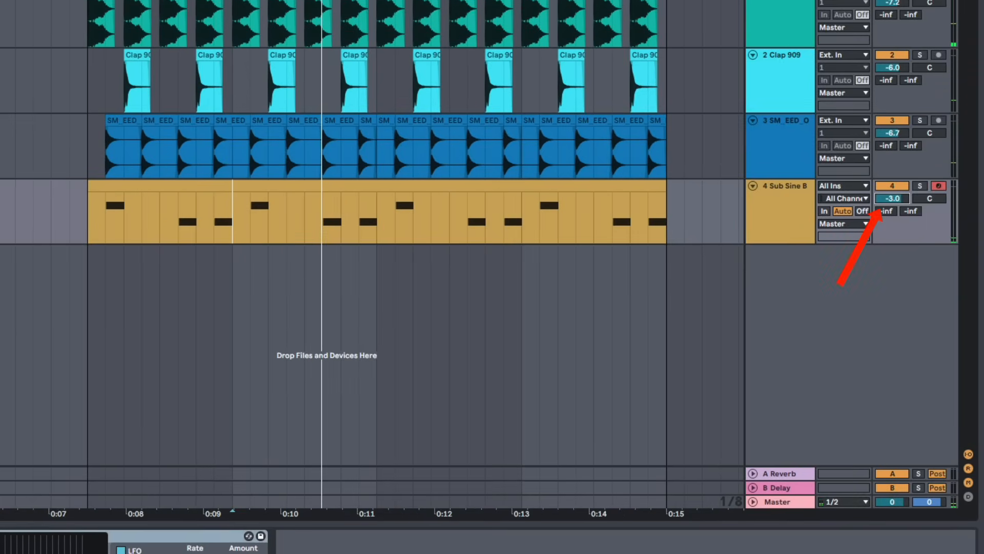
pyautogui.press('space')
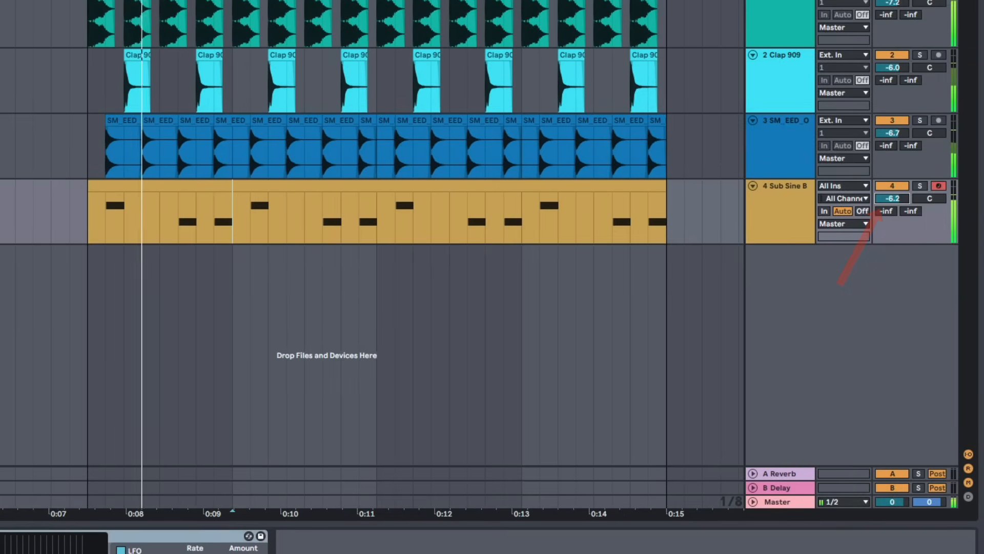
pyautogui.moveTo(892, 198); pyautogui.dragTo(892, 193)
pyautogui.click(845, 215)
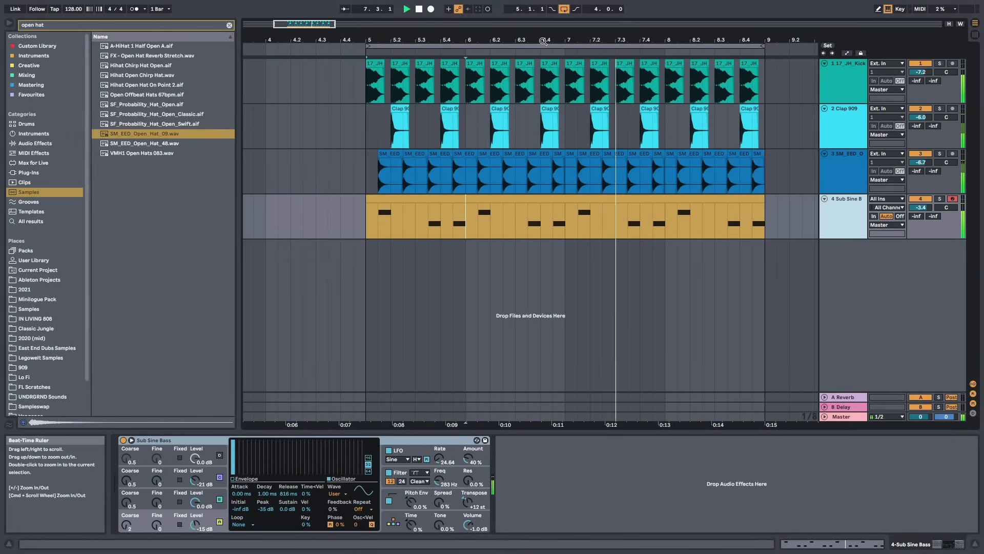
pyautogui.moveTo(353, 425); pyautogui.dragTo(352, 392)
pyautogui.moveTo(448, 40); pyautogui.dragTo(448, 36)
pyautogui.press('space')
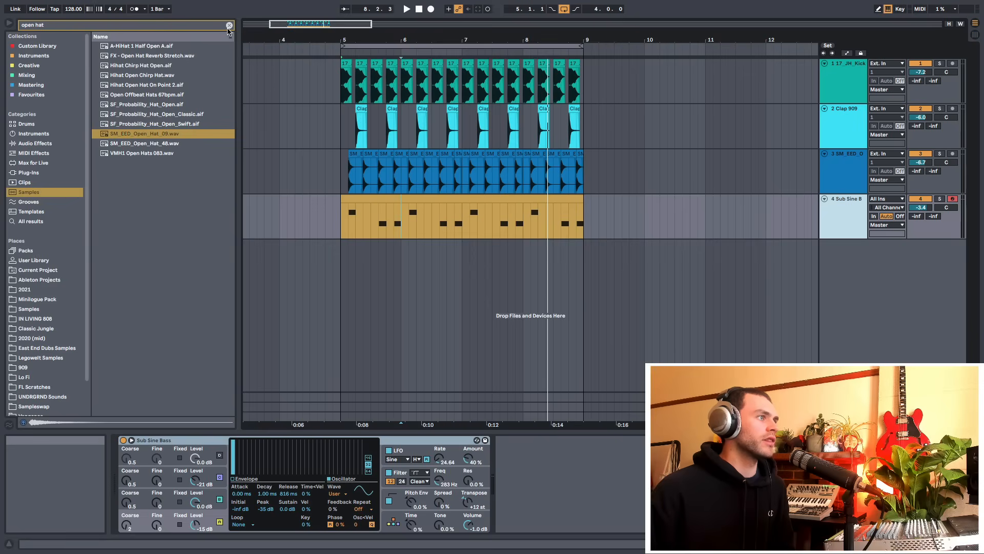
# Clear the sample search and search the samples for chord c
pyautogui.click(230, 26)
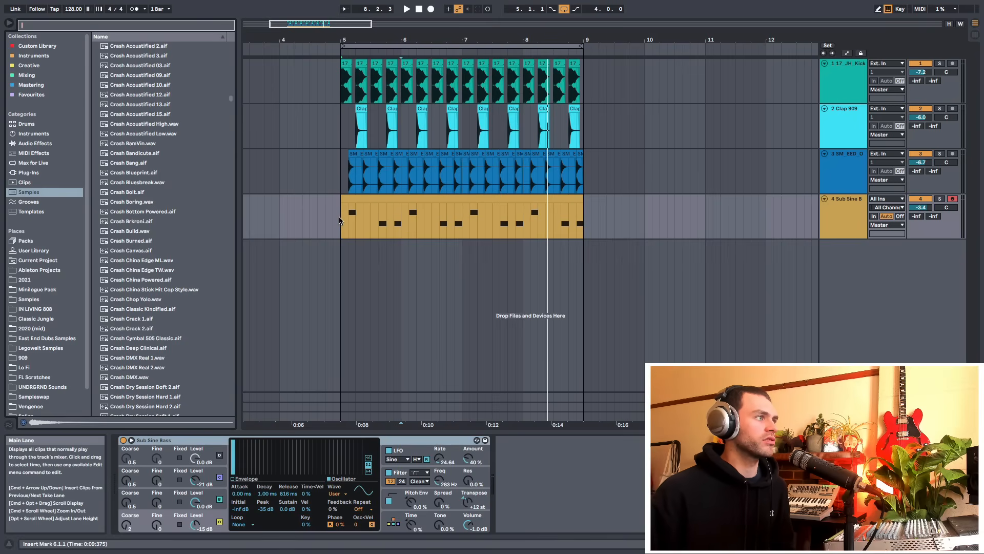
pyautogui.doubleClick(357, 202)
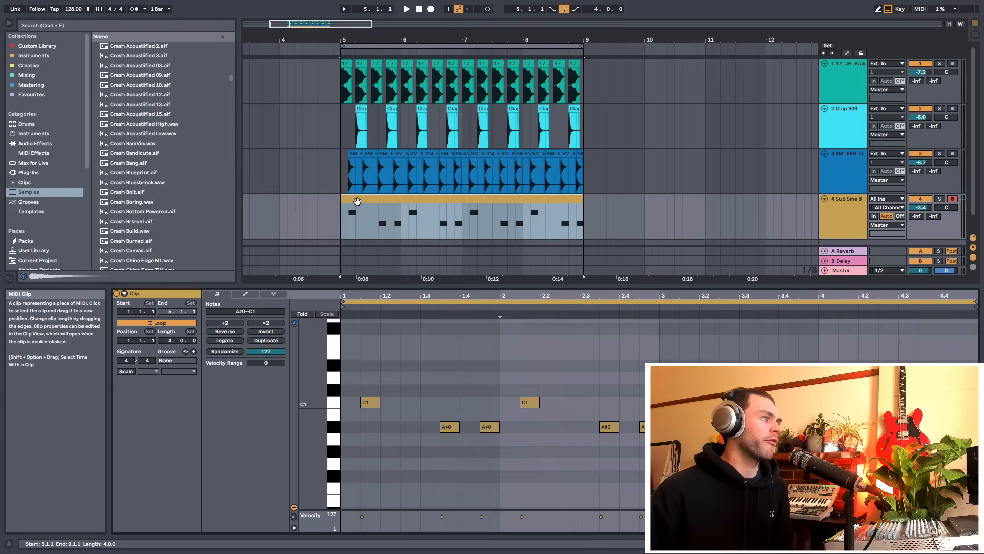
pyautogui.click(375, 403)
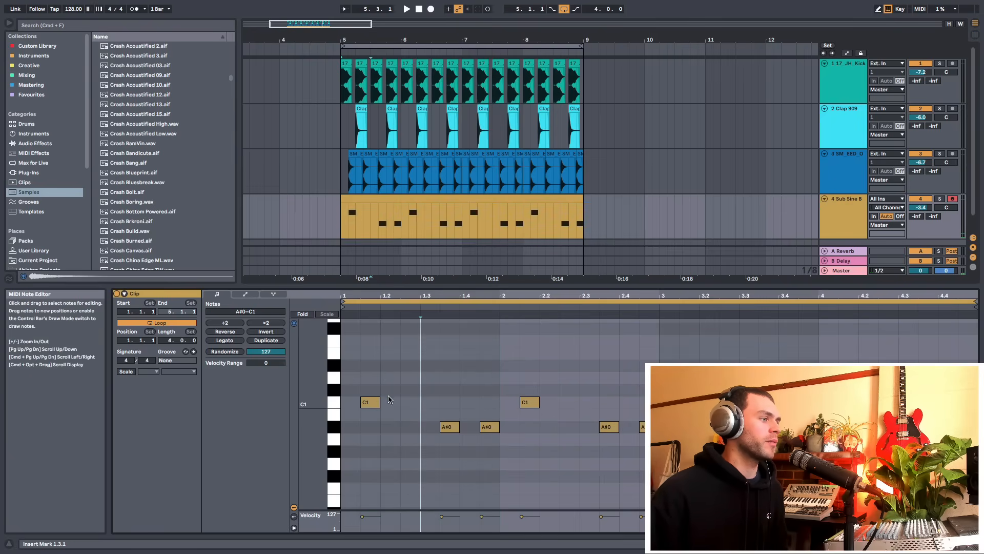
pyautogui.press('super+a')
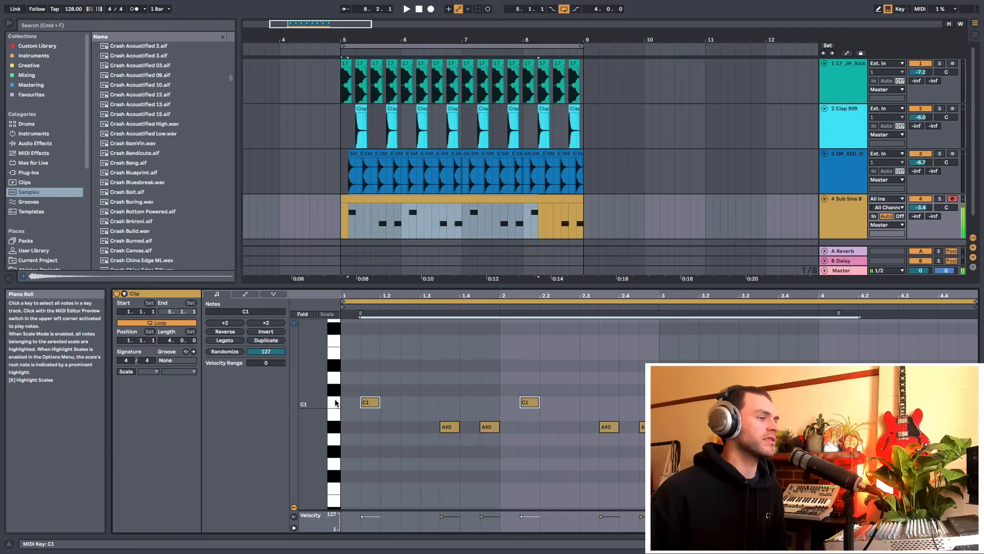
pyautogui.hotkey('shift', 'Tab')
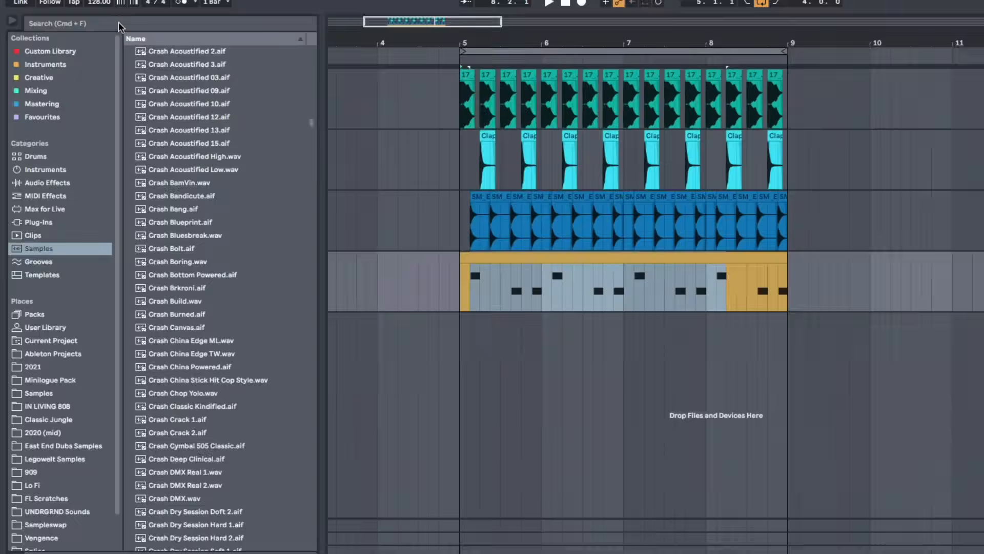
pyautogui.click(88, 23)
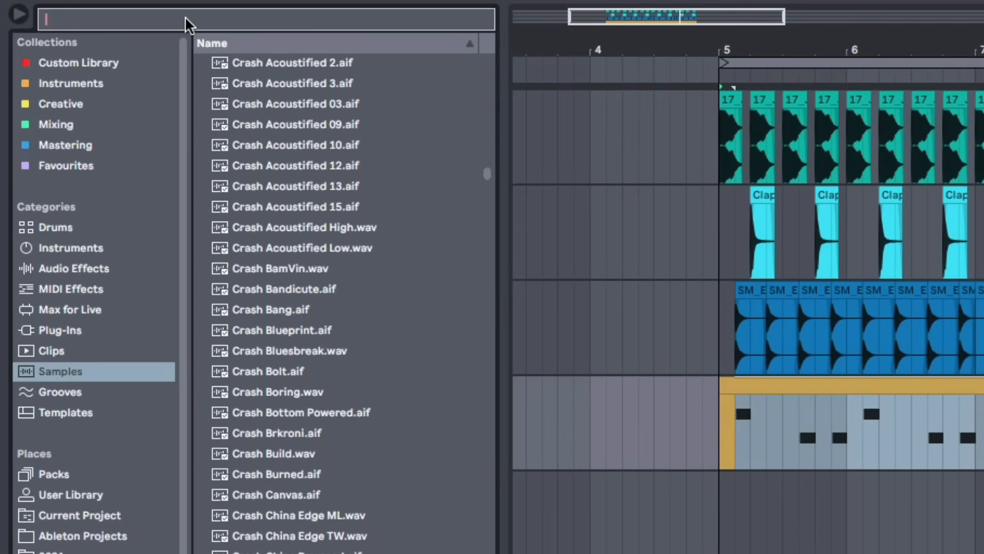
pyautogui.write('chord c')
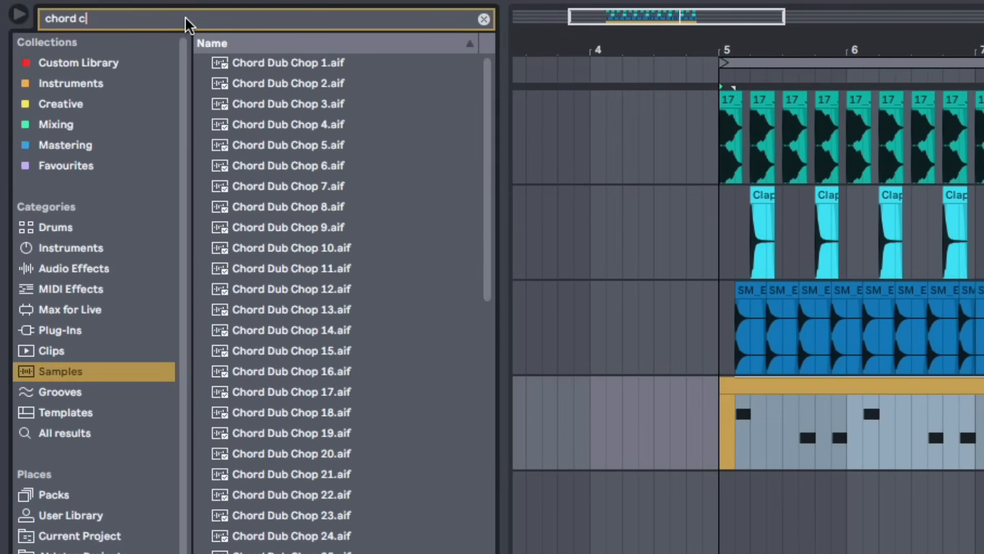
# Pick the E-Piano Chord Cmin9.aif sample and place it on a new track starting at bar 5
pyautogui.scroll(-10, 281, 285)
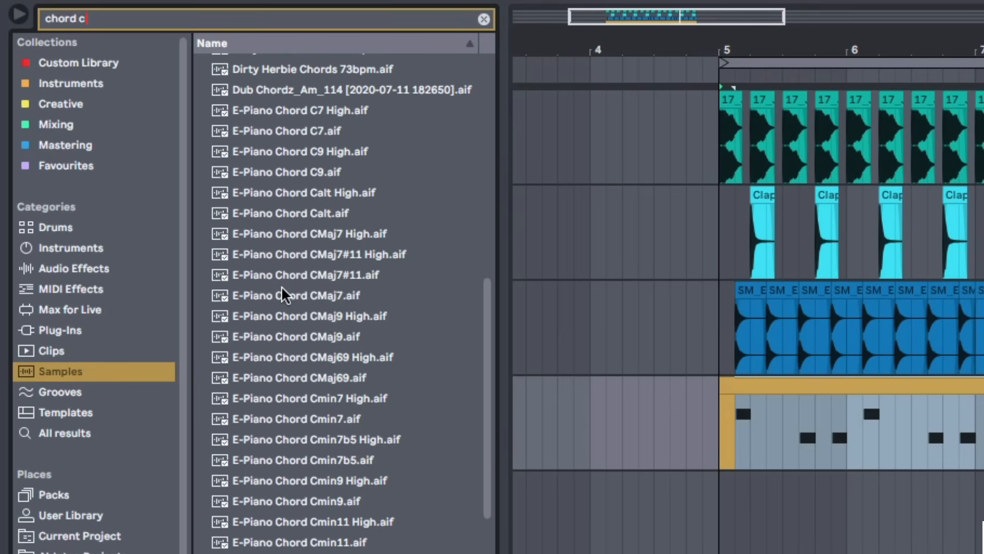
pyautogui.click(332, 496)
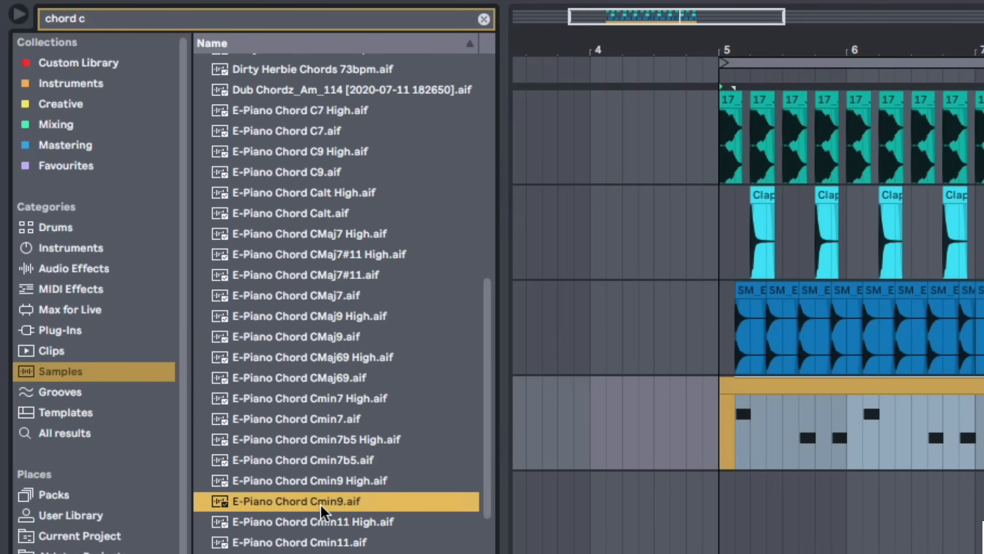
pyautogui.moveTo(320, 503); pyautogui.dragTo(725, 529)
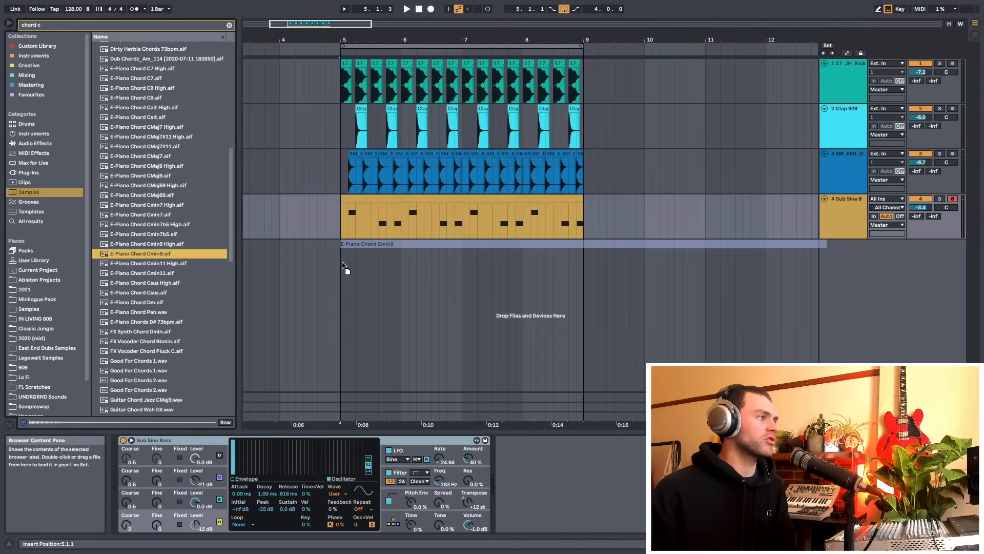
# Lower the chord track's volume to about -6.2 dB and play the loop briefly
pyautogui.moveTo(343, 264); pyautogui.dragTo(351, 259)
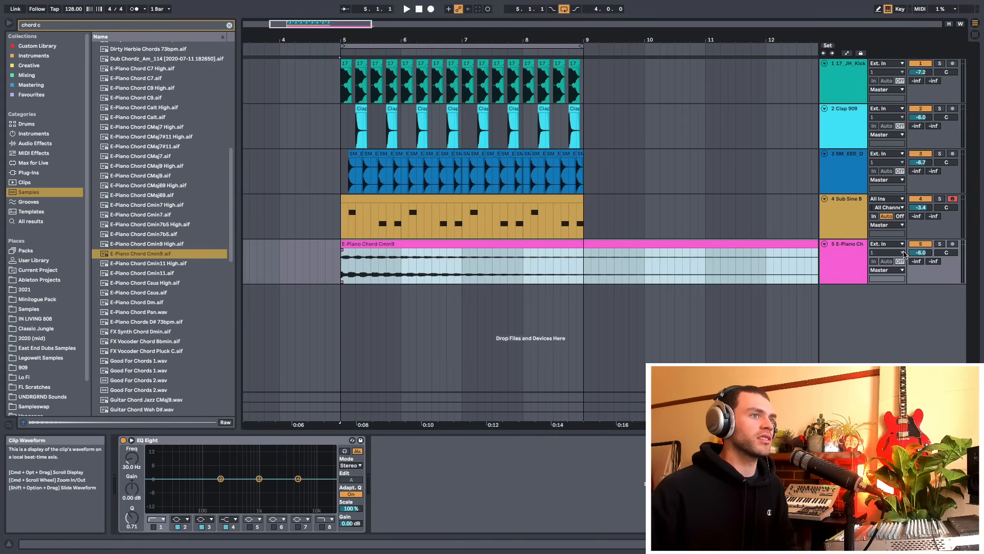
pyautogui.moveTo(921, 252); pyautogui.dragTo(921, 254)
pyautogui.press('space')
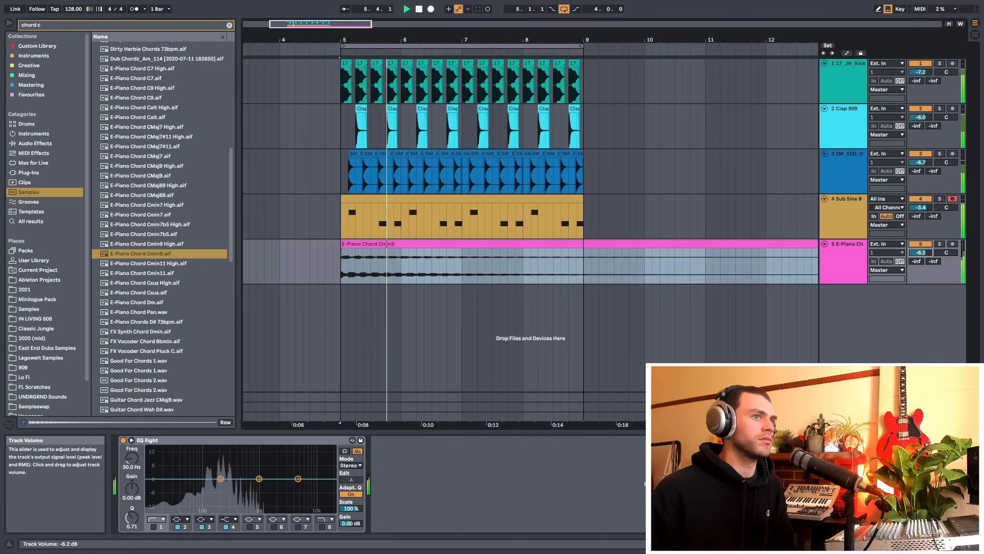
pyautogui.press('space')
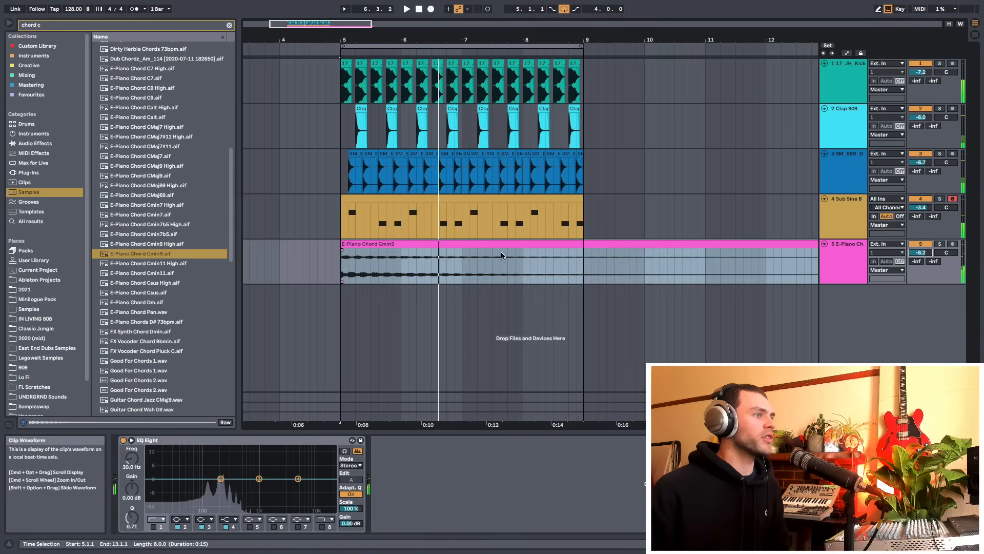
# Play the arrangement to listen to the chord clip against the other tracks
pyautogui.doubleClick(472, 244)
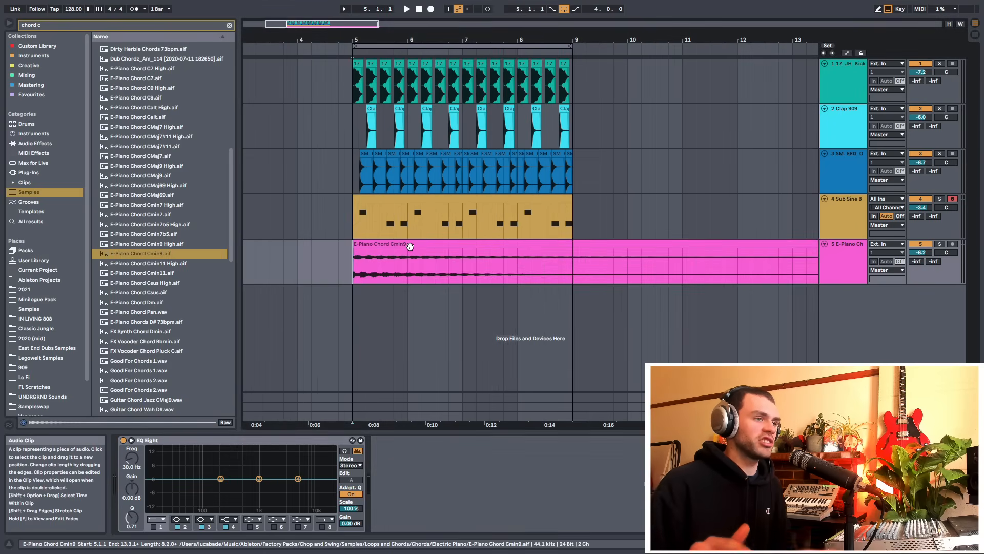
pyautogui.press('space')
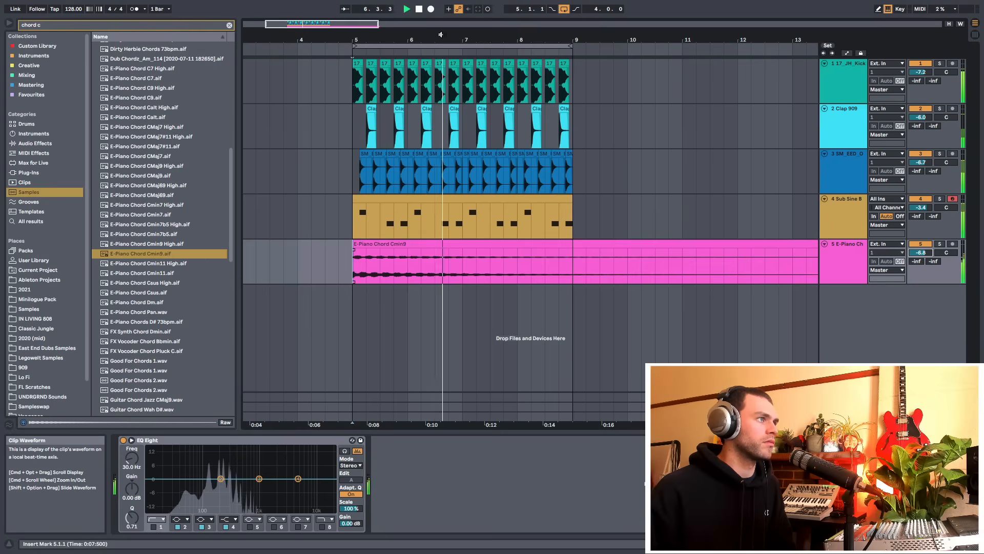
pyautogui.moveTo(455, 40); pyautogui.dragTo(434, 12)
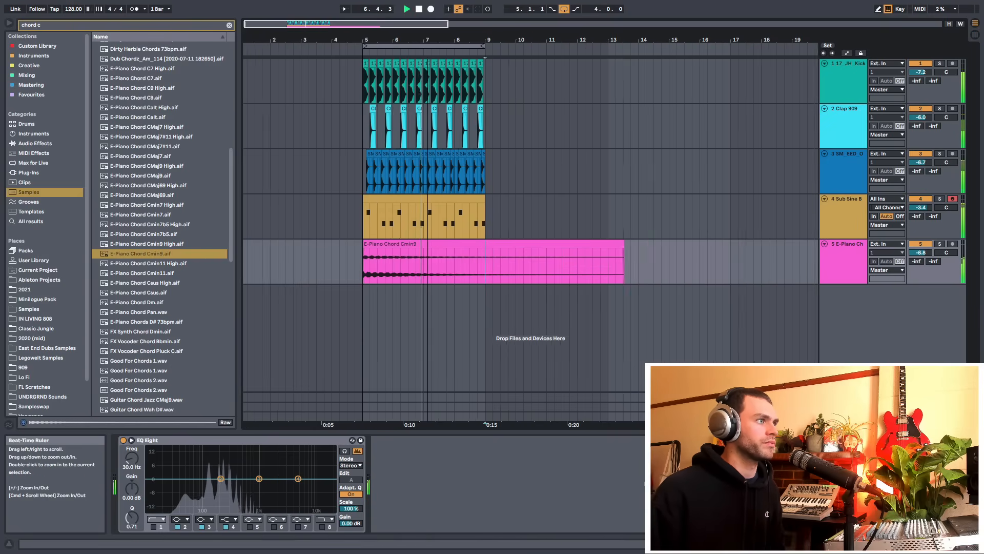
pyautogui.moveTo(428, 42); pyautogui.dragTo(427, 52)
pyautogui.press('space')
# Insert a new audio track below the open hat track
pyautogui.click(835, 182)
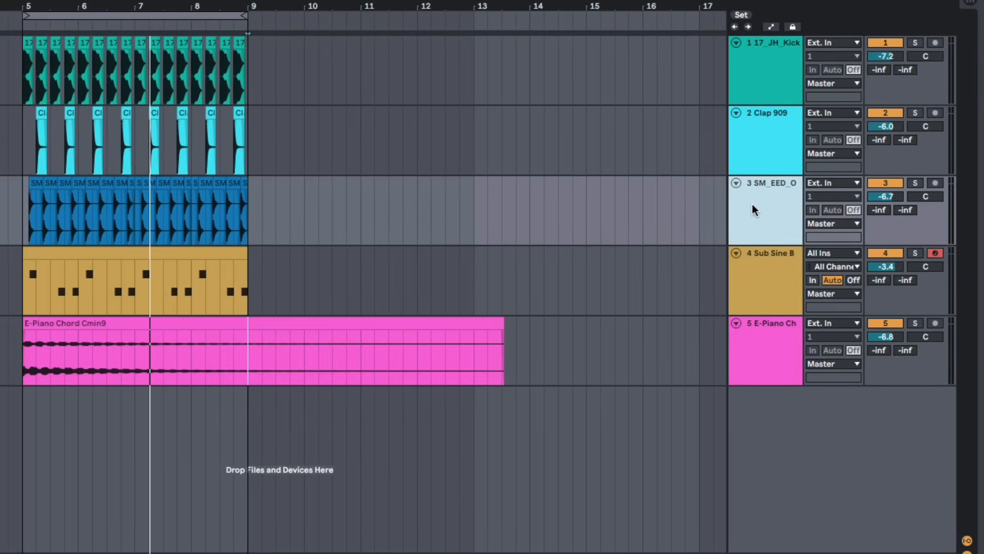
pyautogui.press('super+t')
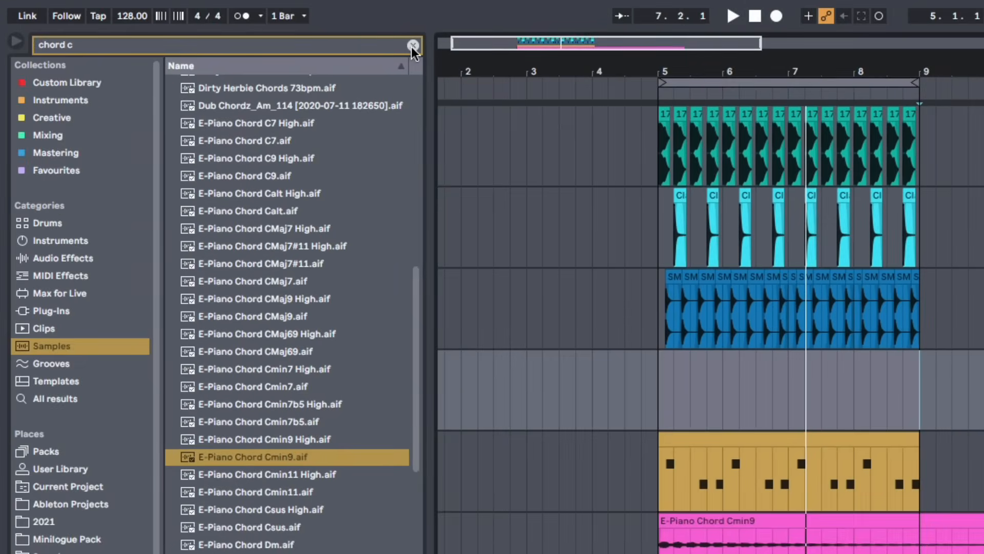
# Search the samples for percussi and preview several percussion loops
pyautogui.click(412, 46)
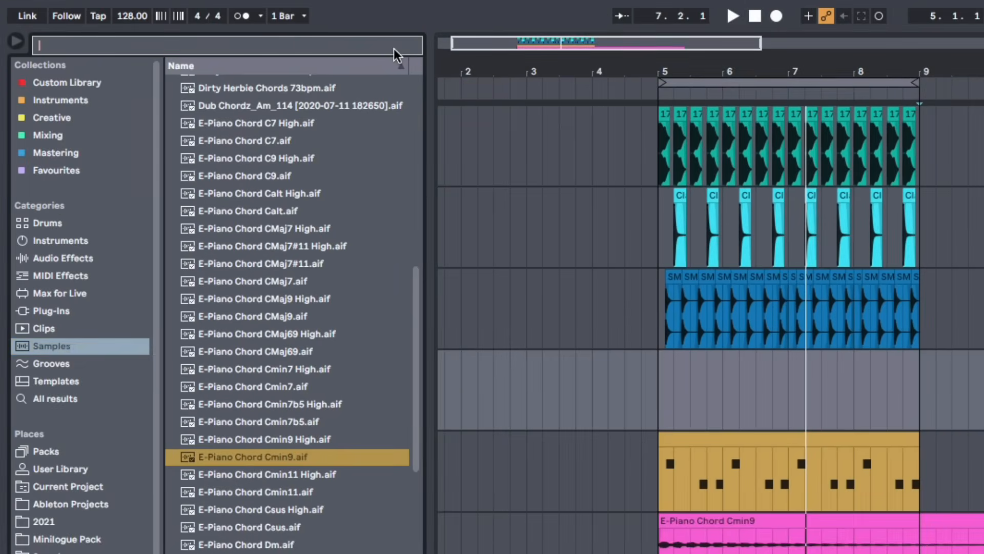
pyautogui.write('percussi')
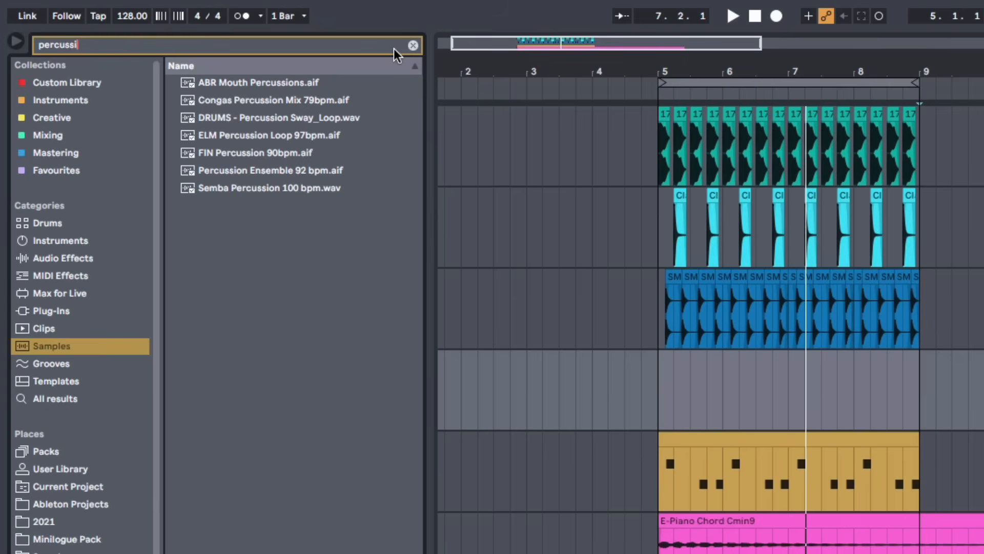
pyautogui.click(301, 181)
pyautogui.click(294, 149)
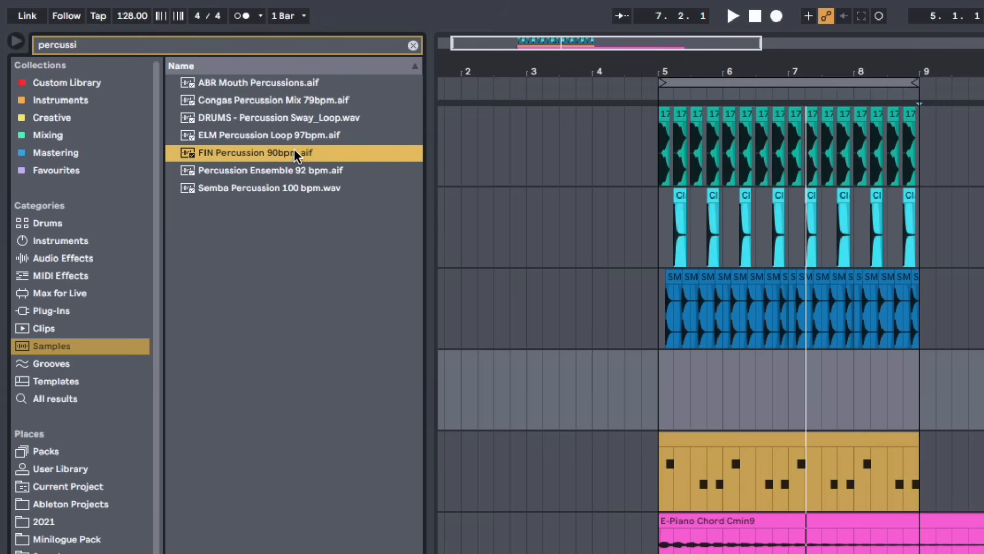
pyautogui.click(288, 135)
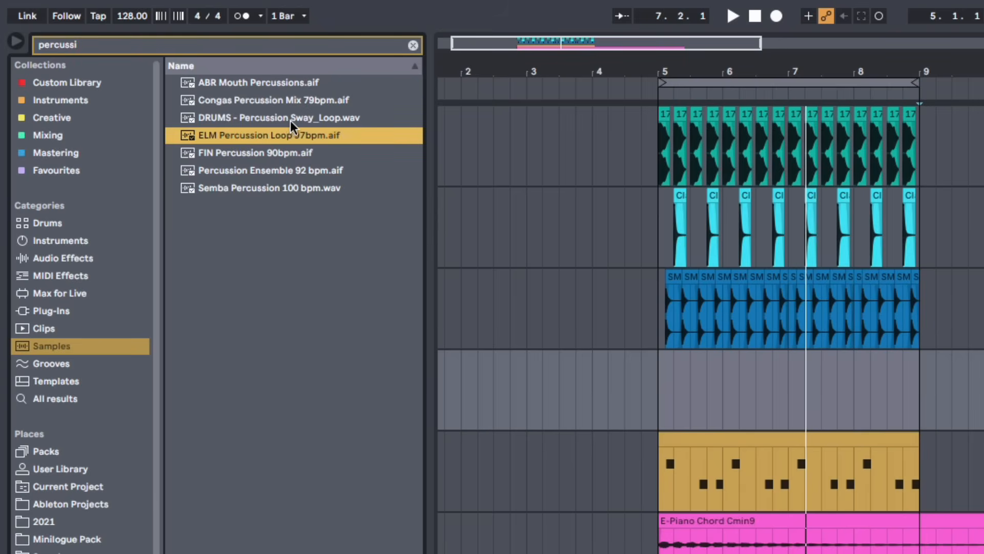
pyautogui.click(288, 191)
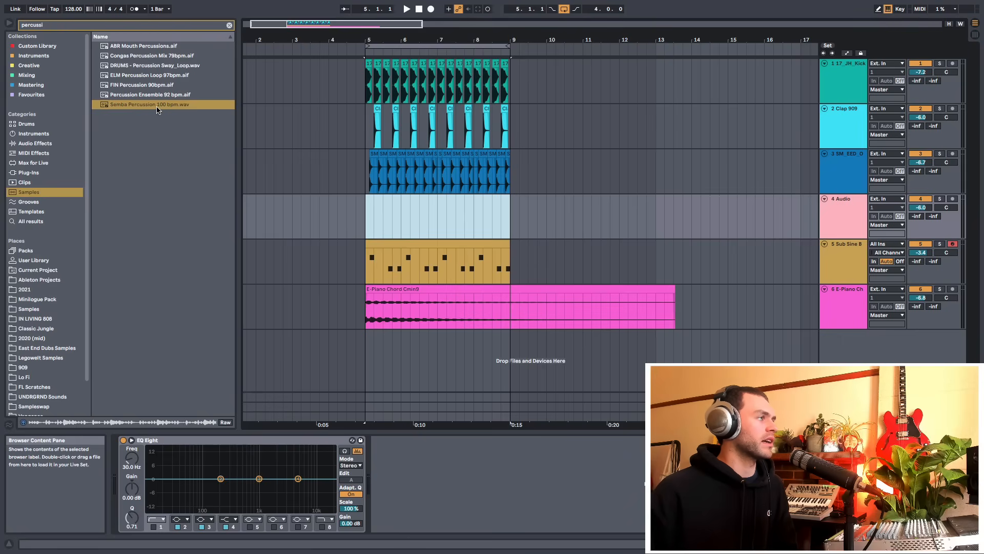
# Place Semba Percussion 100 bpm on the new audio track at bar 5, solo it and set its volume to about -6.8 dB
pyautogui.moveTo(133, 106); pyautogui.dragTo(367, 230)
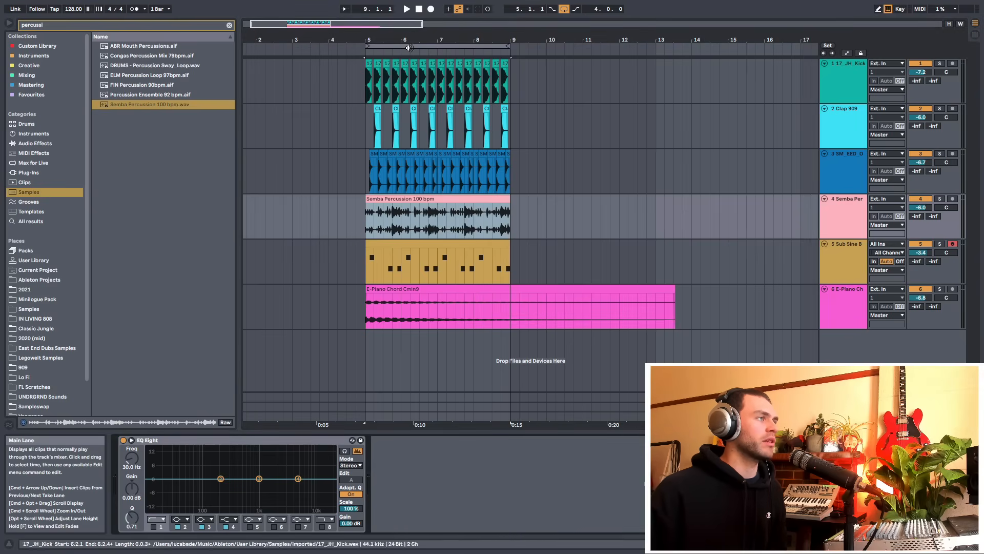
pyautogui.press('space')
pyautogui.moveTo(410, 40); pyautogui.dragTo(410, 58)
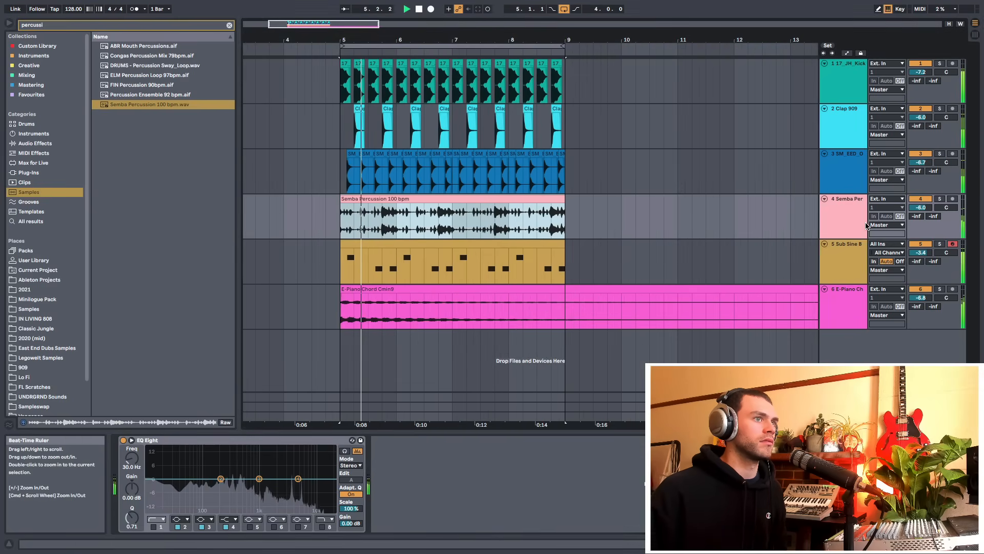
pyautogui.click(932, 207)
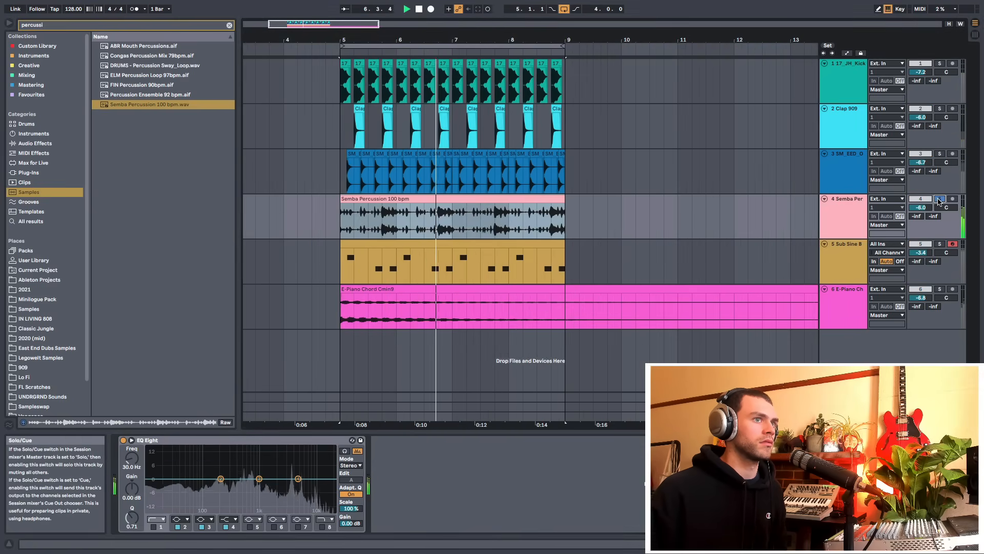
pyautogui.moveTo(928, 207); pyautogui.dragTo(929, 212)
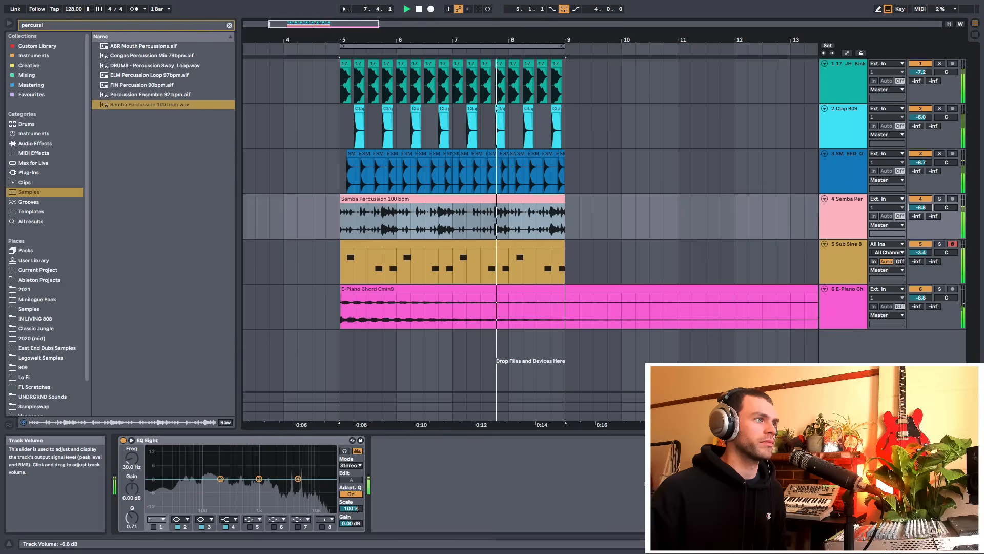
pyautogui.press('space')
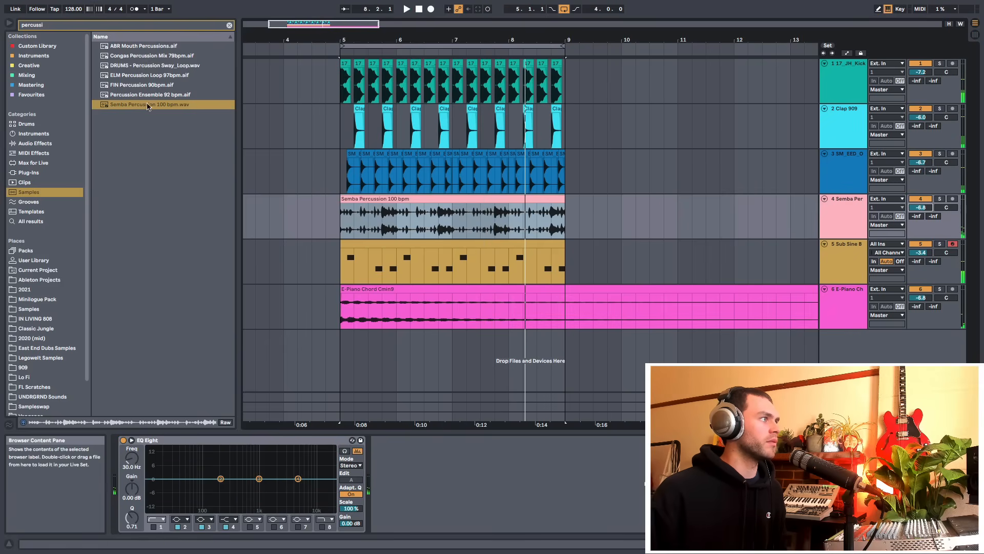
# Replace it with FIN Percussion 90bpm.aif at bar 5 and play the loop
pyautogui.moveTo(133, 88); pyautogui.dragTo(353, 218)
pyautogui.moveTo(495, 41); pyautogui.dragTo(490, 47)
pyautogui.press('space')
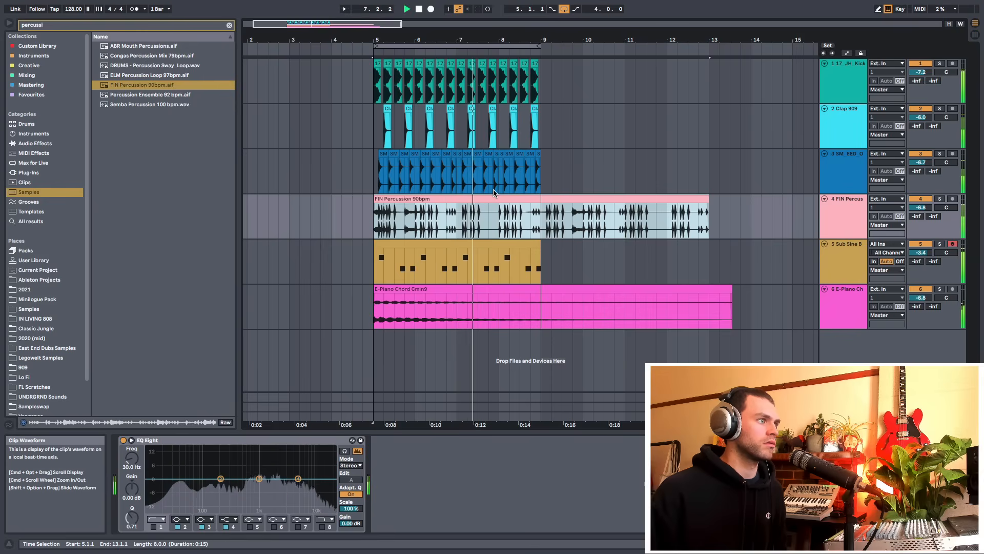
pyautogui.press('space')
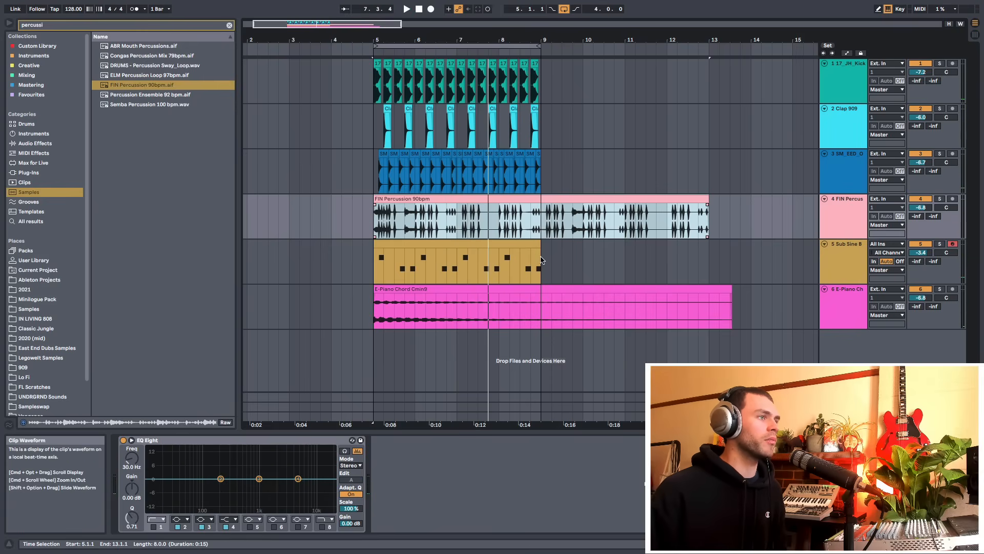
# Delete the percussion and chord clip parts that extend past bar 9
pyautogui.moveTo(431, 37)
pyautogui.mouseDown()
pyautogui.moveTo(431, 58)
pyautogui.moveTo(430, 32)
pyautogui.mouseUp()
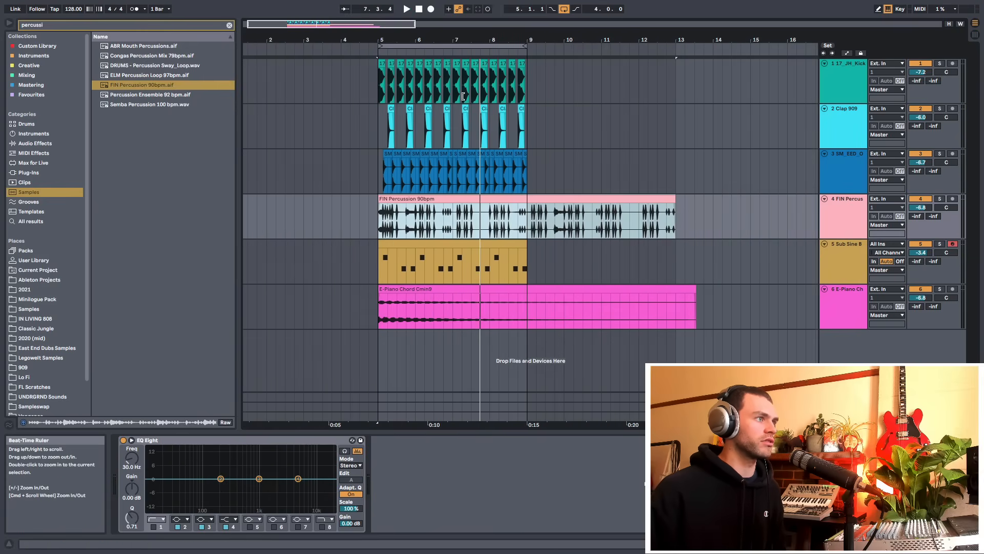
pyautogui.moveTo(528, 228); pyautogui.dragTo(706, 226)
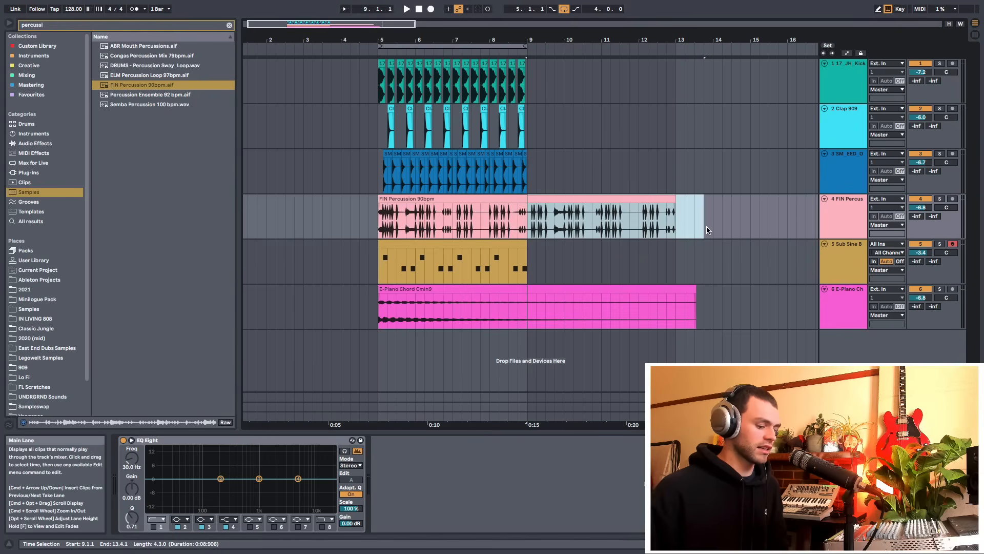
pyautogui.press('Delete')
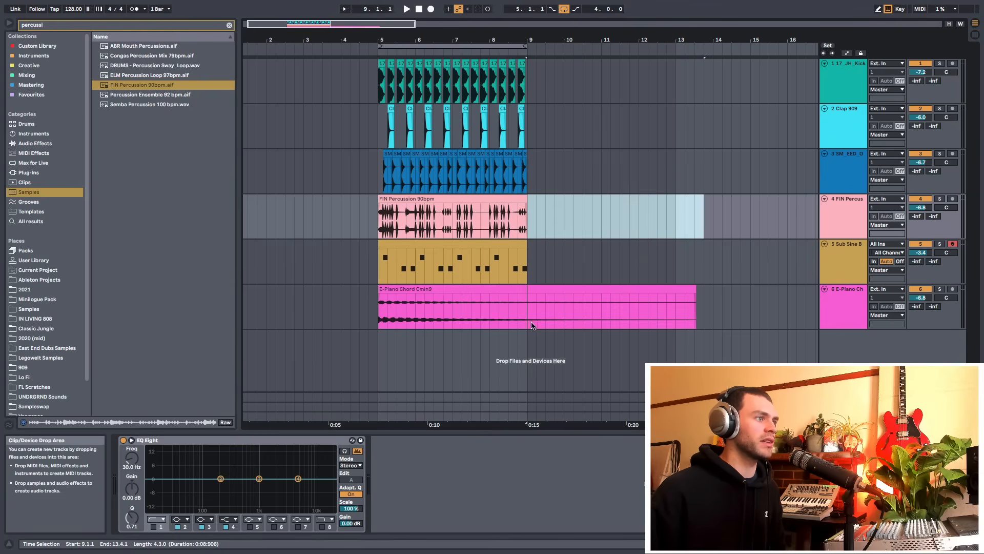
pyautogui.moveTo(531, 324); pyautogui.dragTo(736, 318)
pyautogui.press('Delete')
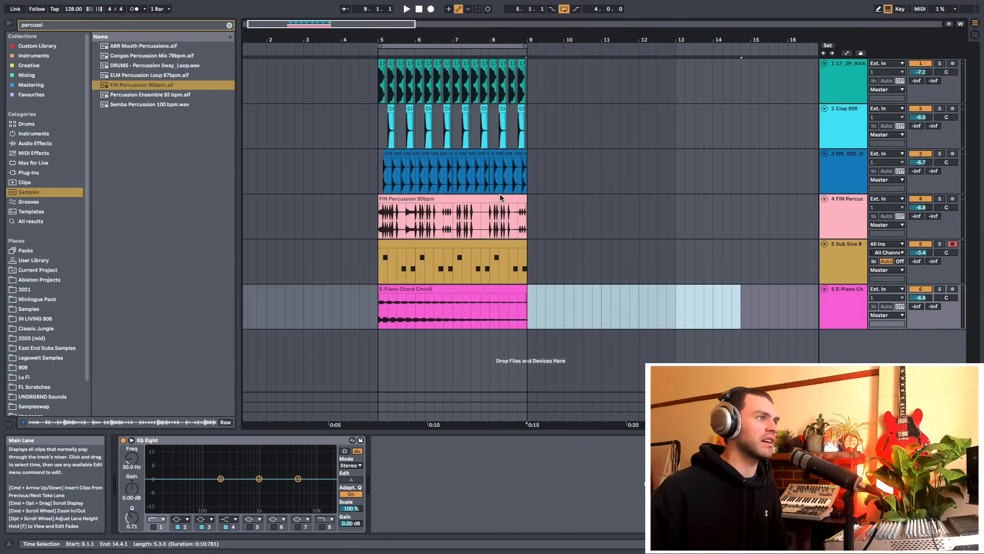
# Toggle solo on the percussion track and play the loop
pyautogui.moveTo(440, 37); pyautogui.dragTo(492, 82)
pyautogui.click(849, 223)
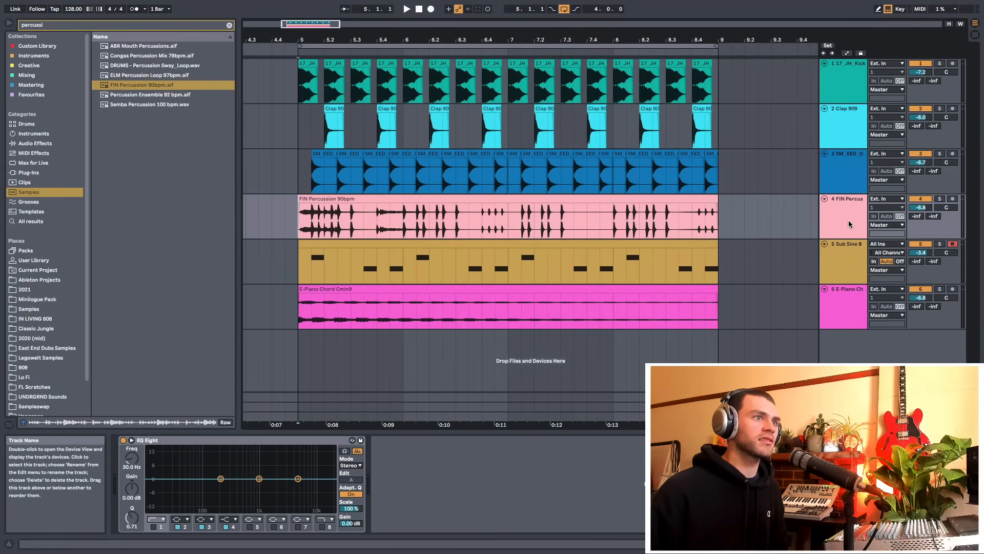
pyautogui.click(939, 199)
pyautogui.press('space')
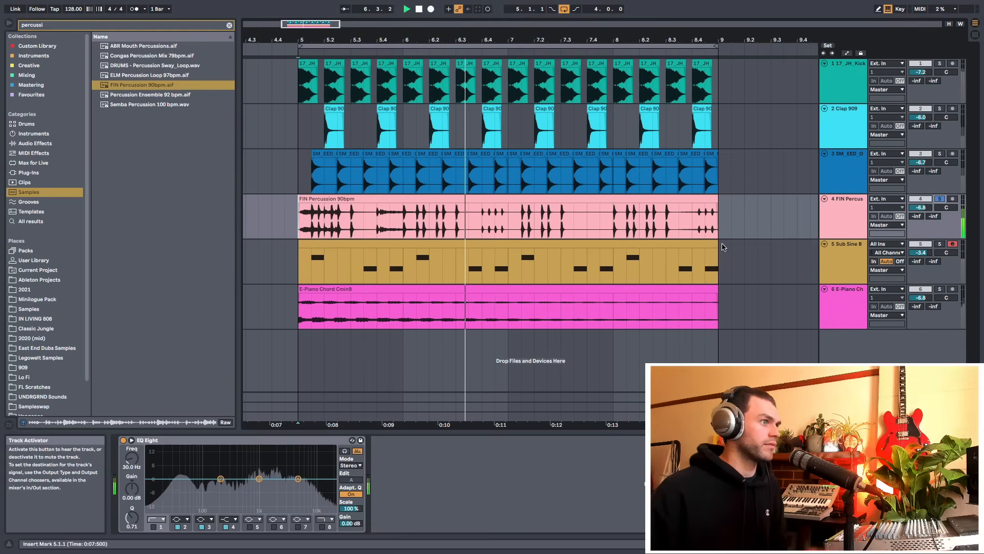
pyautogui.press('space')
# Split out and delete a short slice of the percussion clip starting at bar 6.3
pyautogui.moveTo(482, 229); pyautogui.dragTo(505, 229)
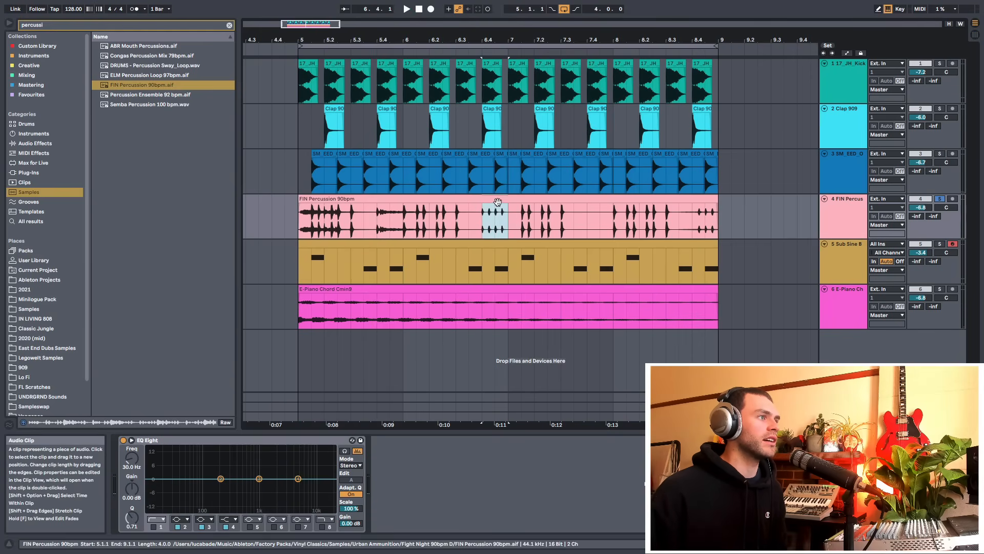
pyautogui.press('super+e')
pyautogui.moveTo(491, 208)
pyautogui.mouseDown()
pyautogui.moveTo(465, 212)
pyautogui.moveTo(499, 224)
pyautogui.mouseUp()
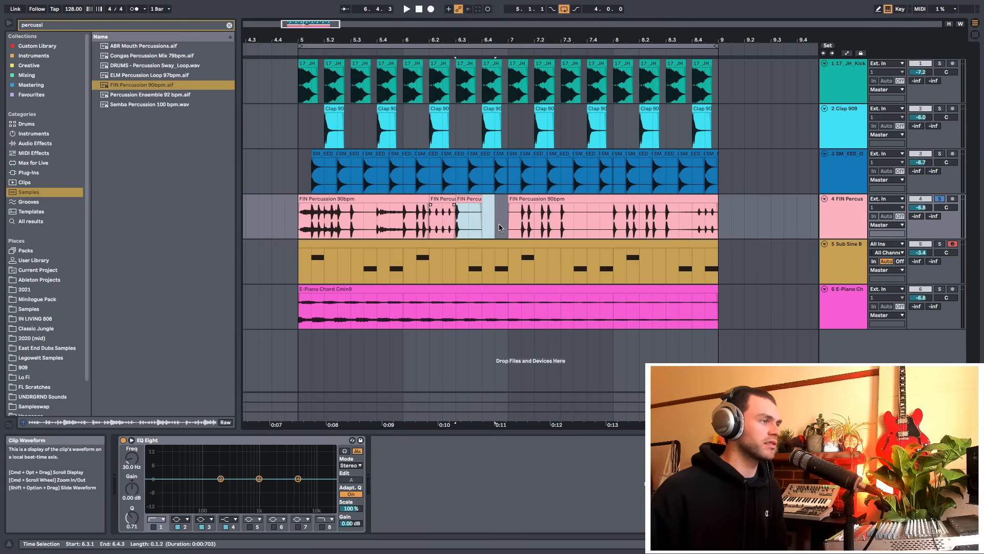
pyautogui.press('Delete')
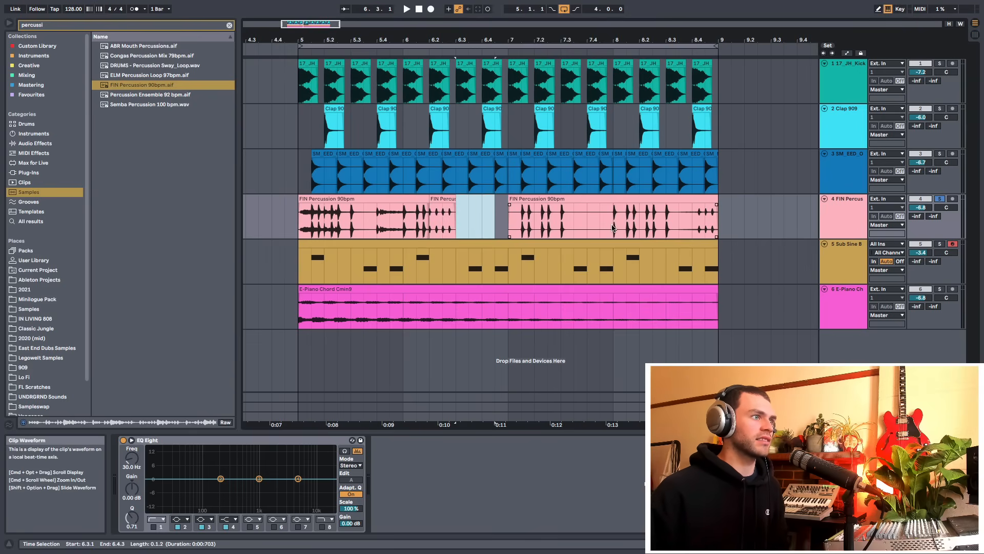
# Move a later percussion clip section back to start right after the removed slice, then play the loop
pyautogui.moveTo(613, 228); pyautogui.dragTo(508, 211)
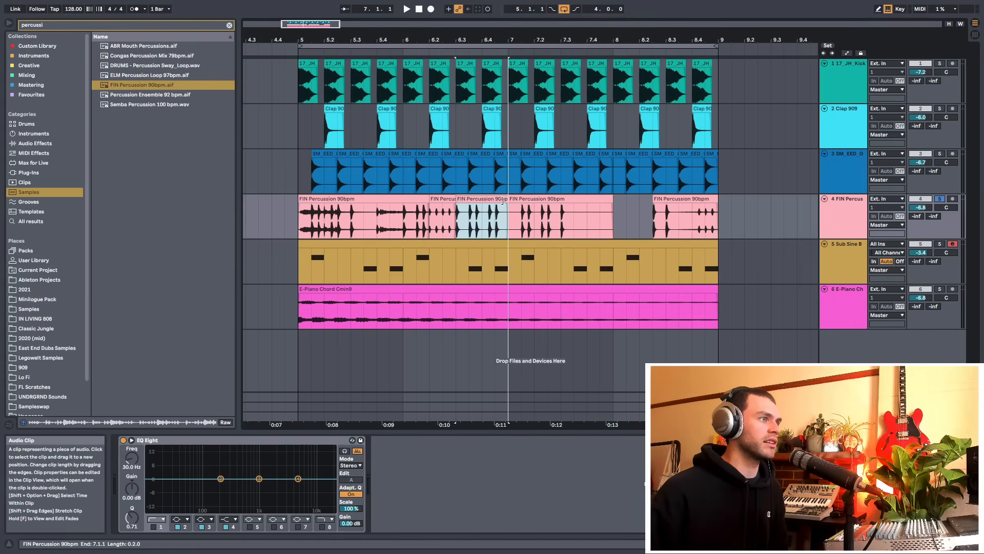
pyautogui.click(305, 222)
pyautogui.press('space')
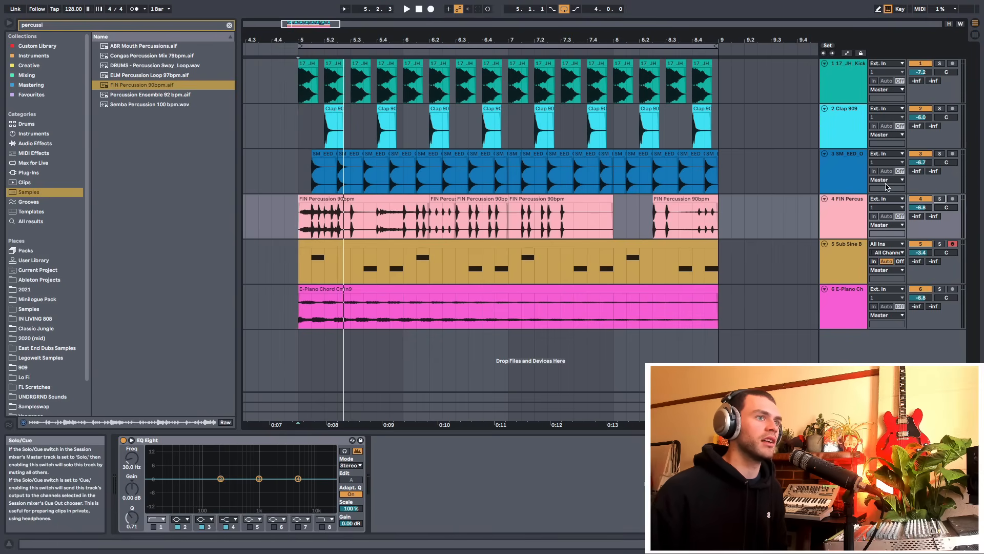
pyautogui.press('space')
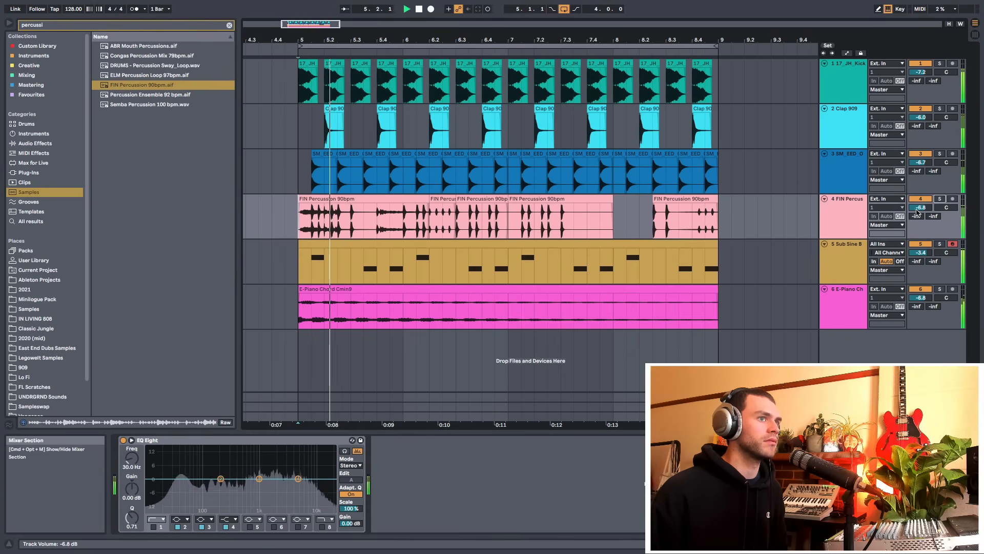
# Play the loop, copy a short percussion slice into the gap before bar 9, then stop playback
pyautogui.click(859, 218)
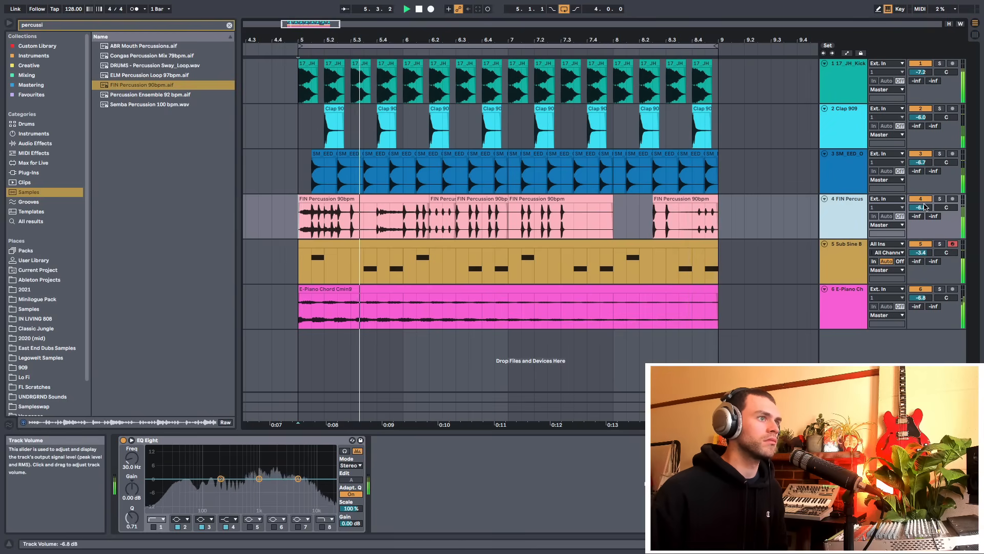
pyautogui.press('space')
pyautogui.moveTo(679, 224); pyautogui.dragTo(730, 228)
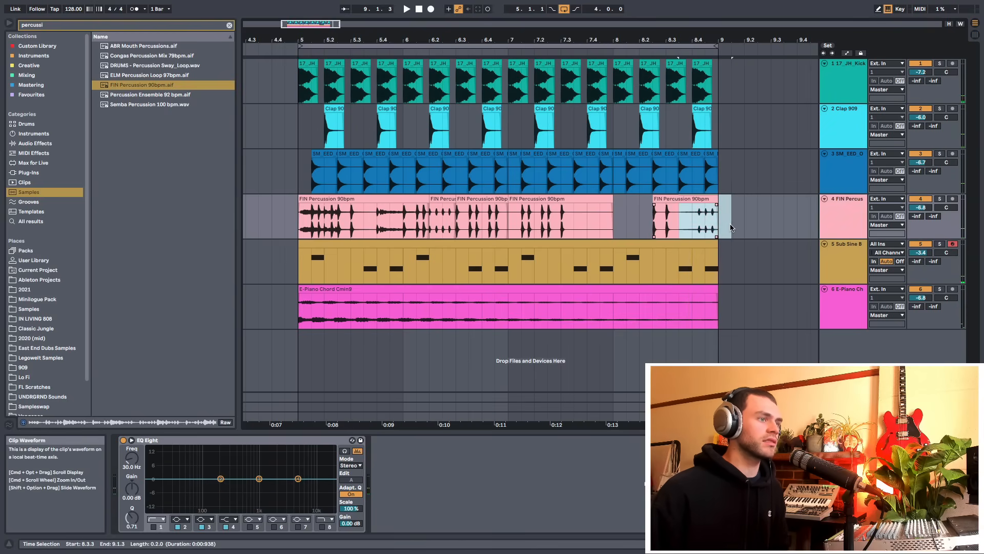
pyautogui.click(444, 201)
pyautogui.moveTo(448, 201); pyautogui.dragTo(705, 216)
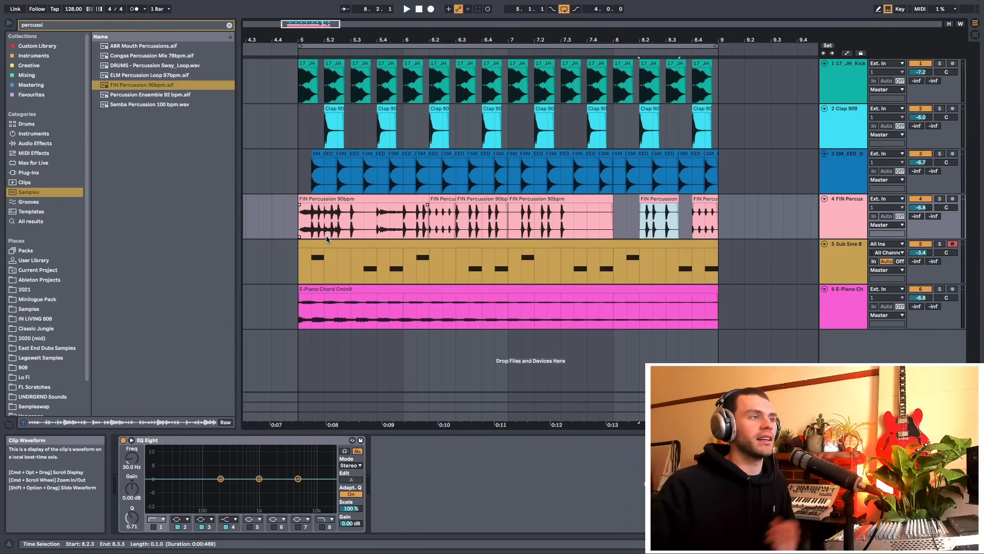
pyautogui.click(301, 218)
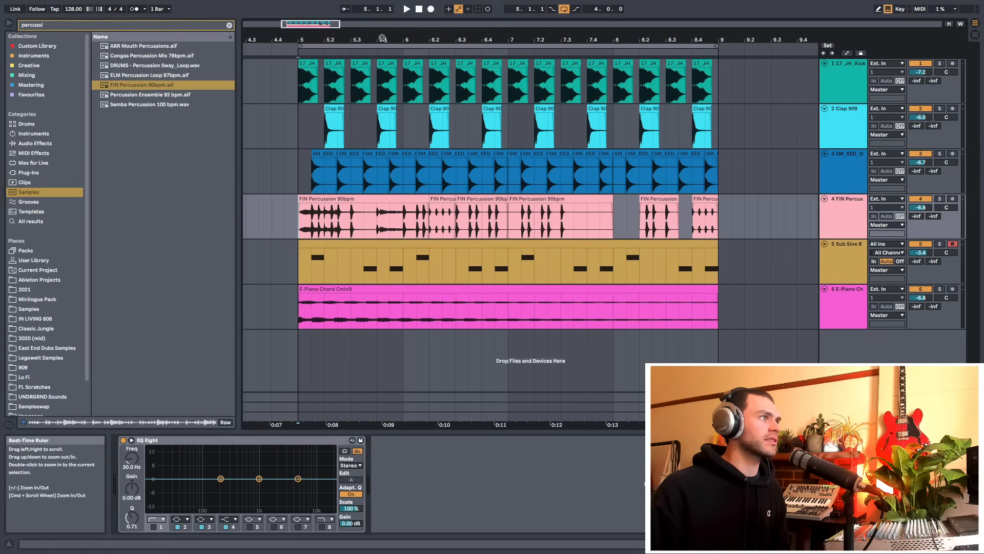
pyautogui.moveTo(383, 38); pyautogui.dragTo(383, 50)
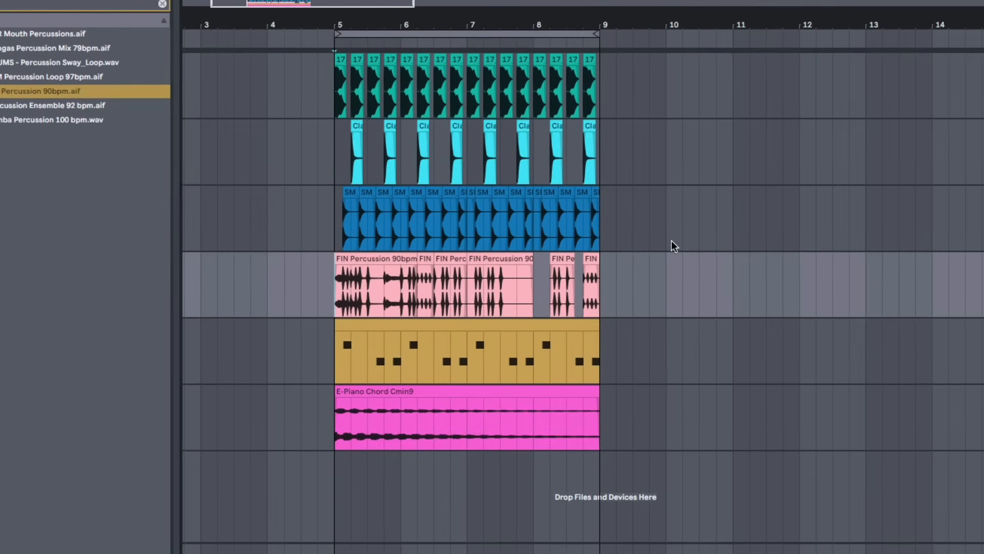
pyautogui.press('space')
pyautogui.scroll(-2, 493, 22)
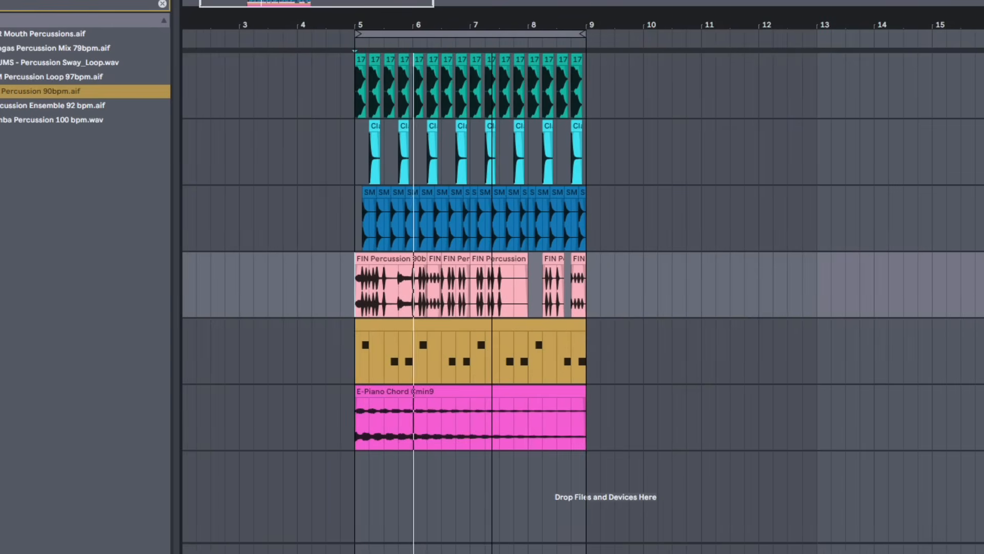
pyautogui.scroll(-1, 492, 21)
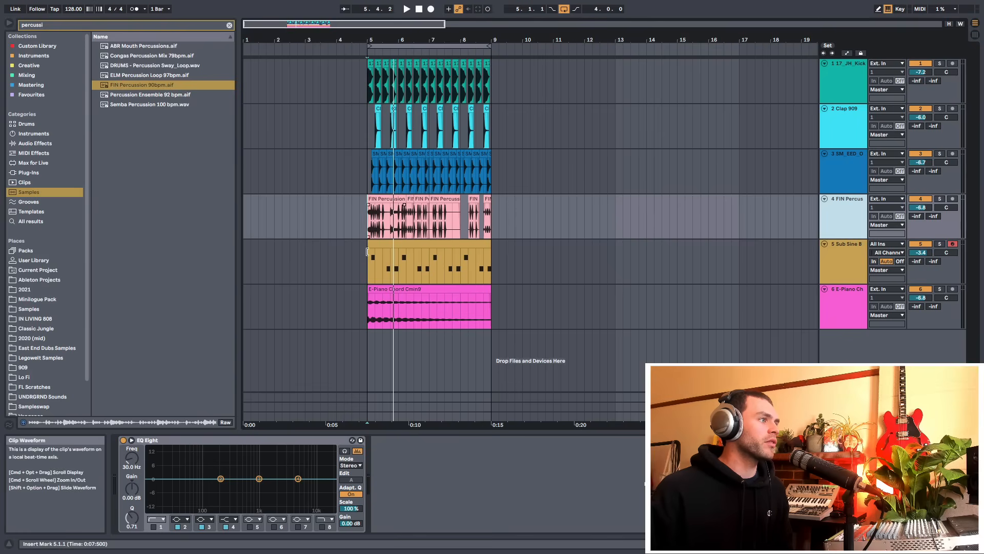
# Load the 909 Core Kit drum rack from the Drums browser onto a new MIDI track
pyautogui.click(369, 262)
pyautogui.click(229, 25)
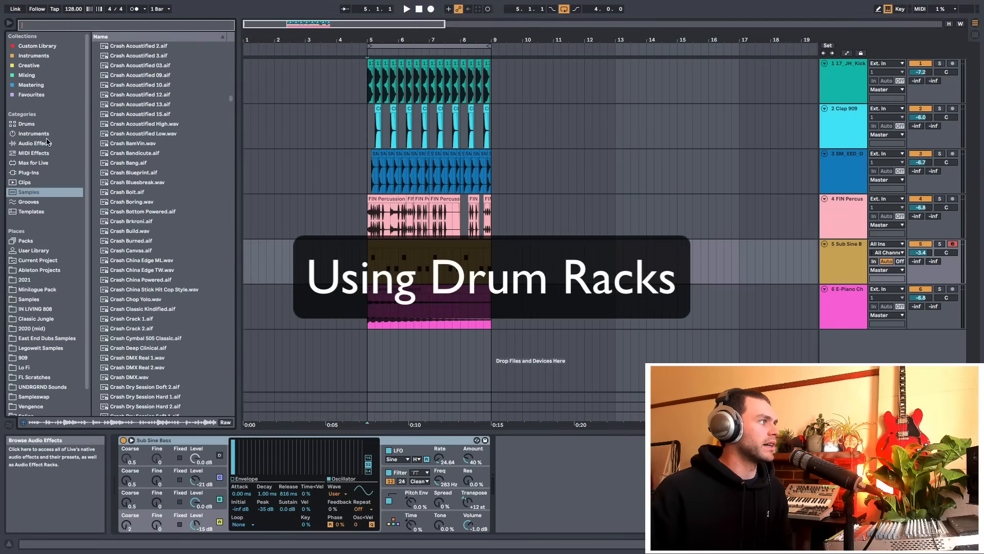
pyautogui.click(27, 124)
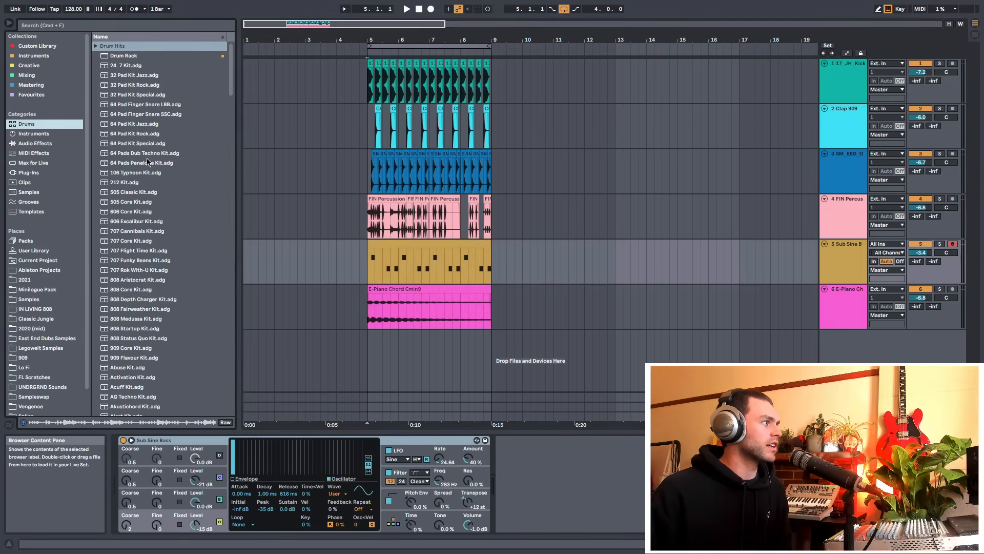
pyautogui.scroll(-3, 147, 169)
pyautogui.scroll(3, 146, 205)
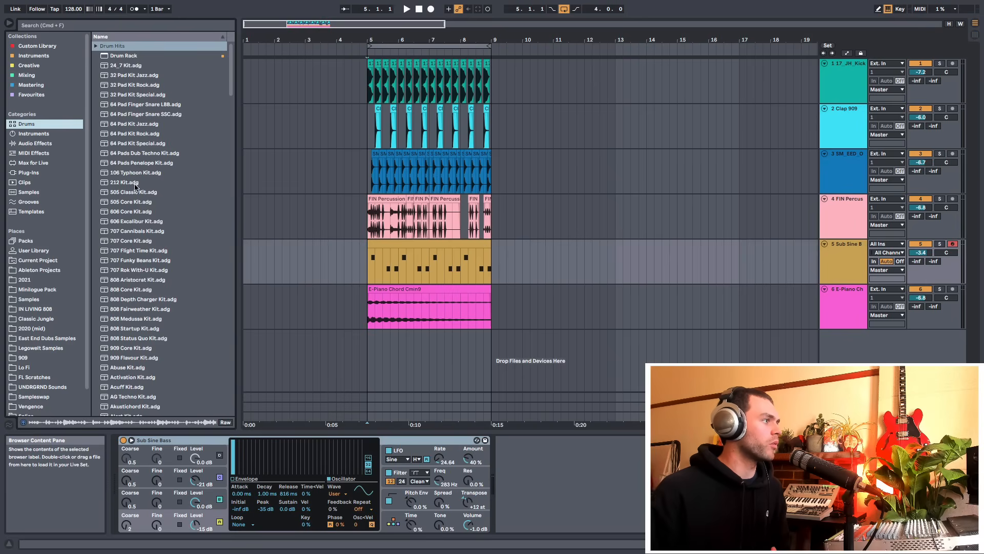
pyautogui.scroll(-1, 149, 153)
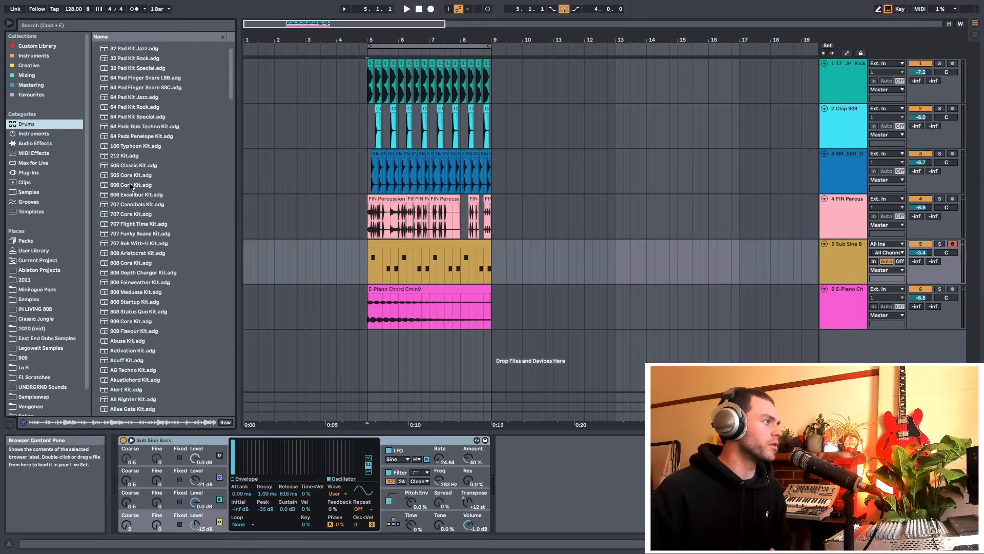
pyautogui.click(128, 322)
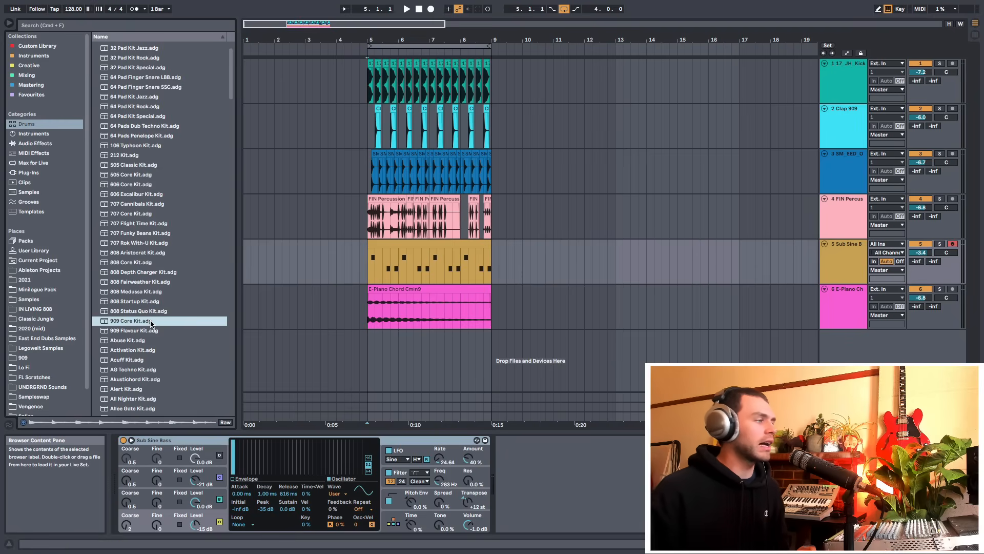
pyautogui.moveTo(215, 321); pyautogui.dragTo(372, 338)
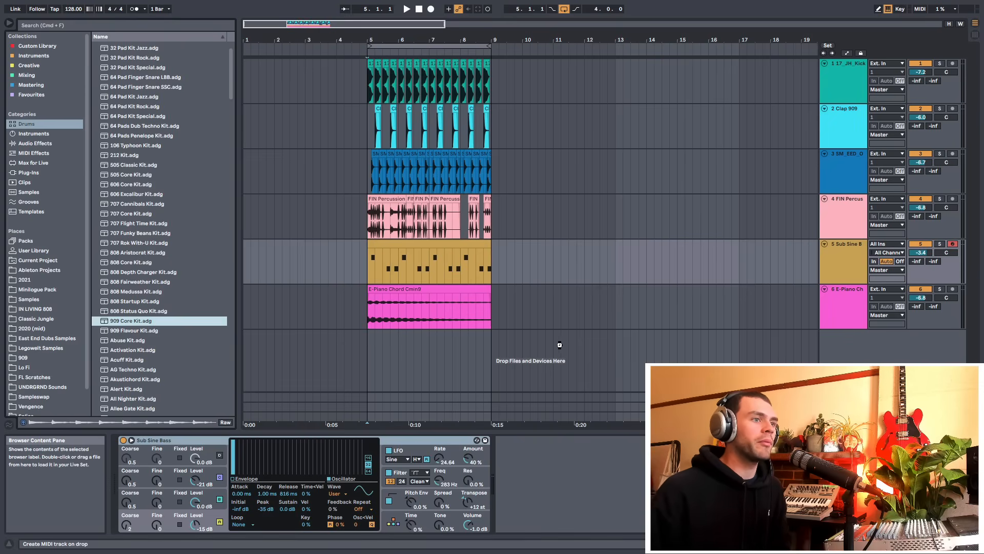
pyautogui.moveTo(684, 337); pyautogui.dragTo(784, 335)
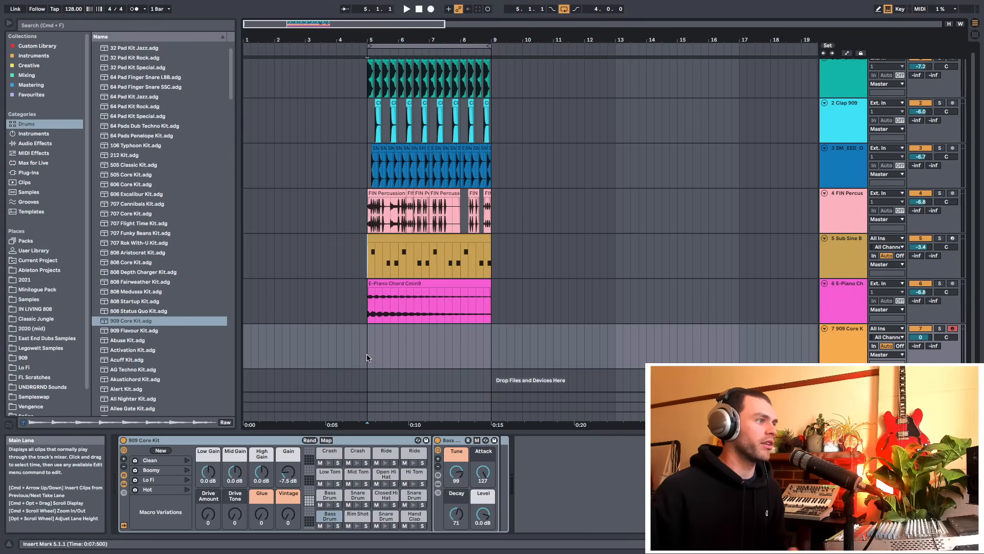
# Insert an empty one-bar MIDI clip at bar 5 on the 909 Core Kit track
pyautogui.moveTo(368, 333); pyautogui.dragTo(394, 340)
pyautogui.rightClick(385, 344)
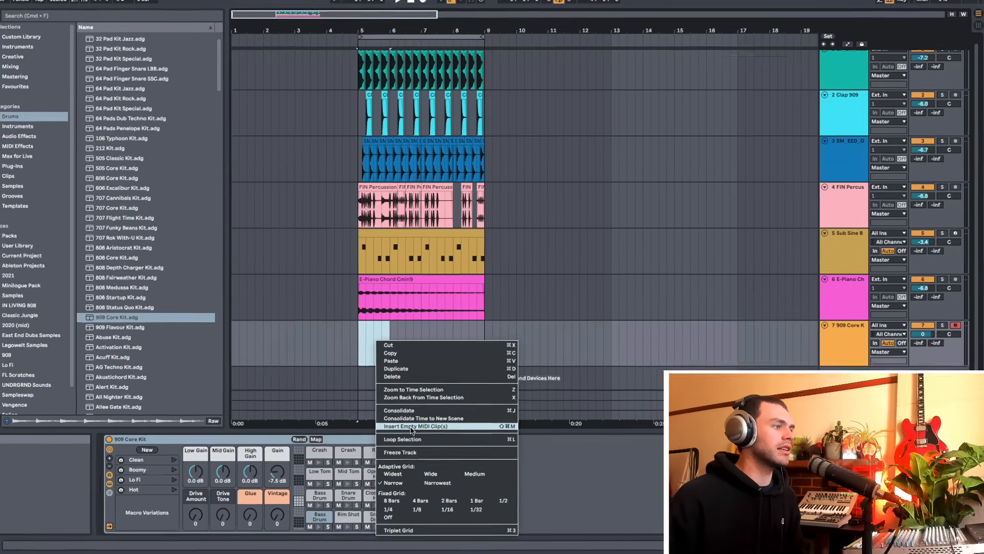
pyautogui.click(419, 428)
# Audition the kit's snare, closed hi-hat and open hi-hat pads in the piano roll
pyautogui.click(194, 473)
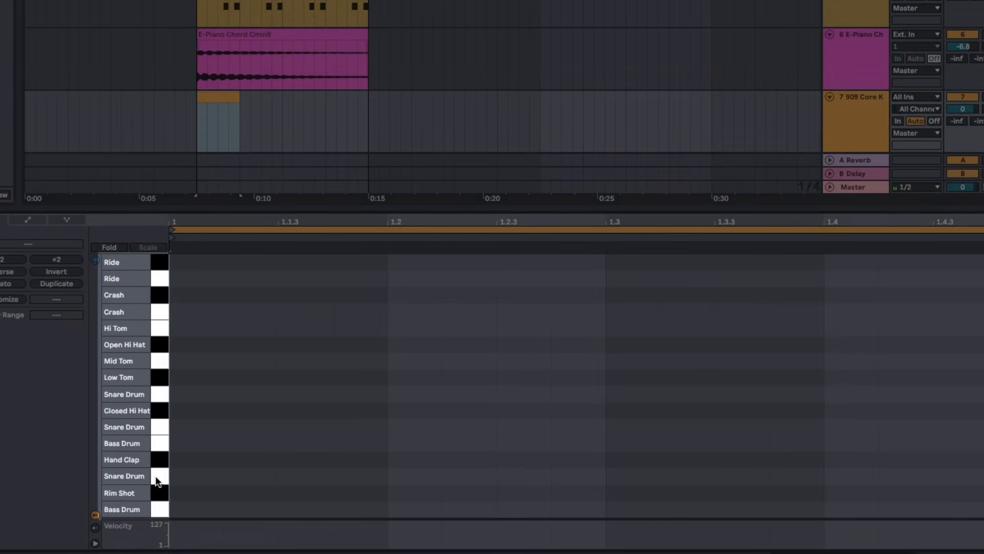
pyautogui.click(153, 438)
pyautogui.click(155, 405)
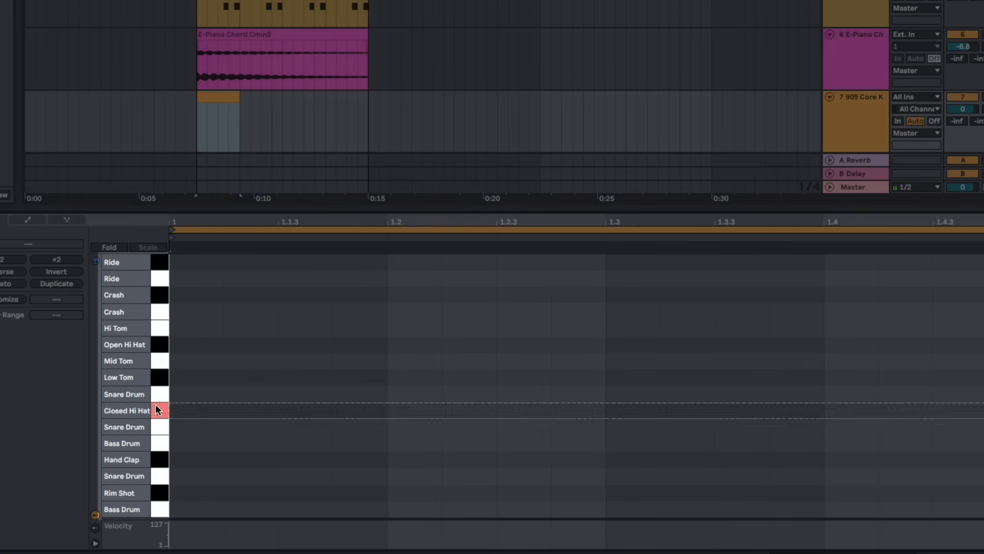
pyautogui.click(155, 344)
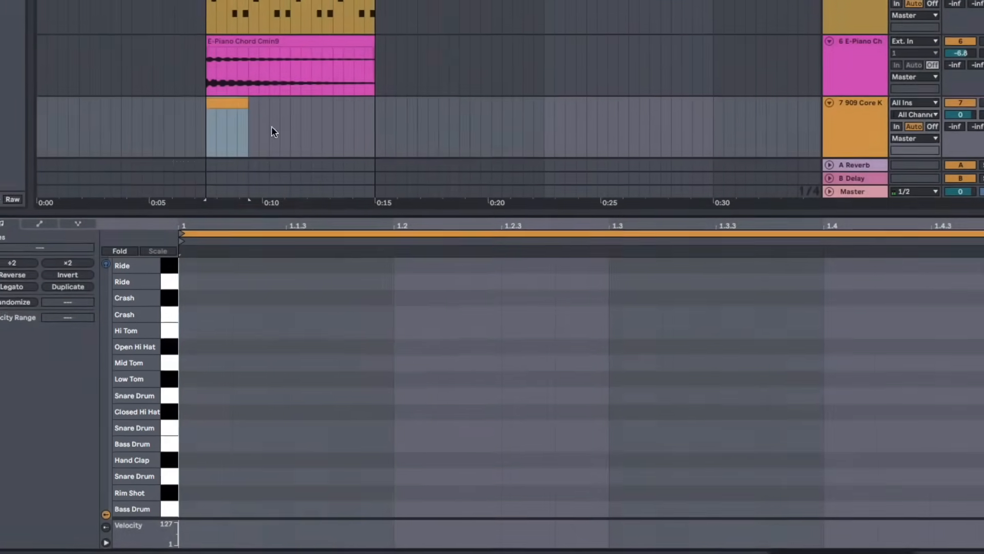
pyautogui.scroll(5, 271, 127)
pyautogui.scroll(-5, 390, 160)
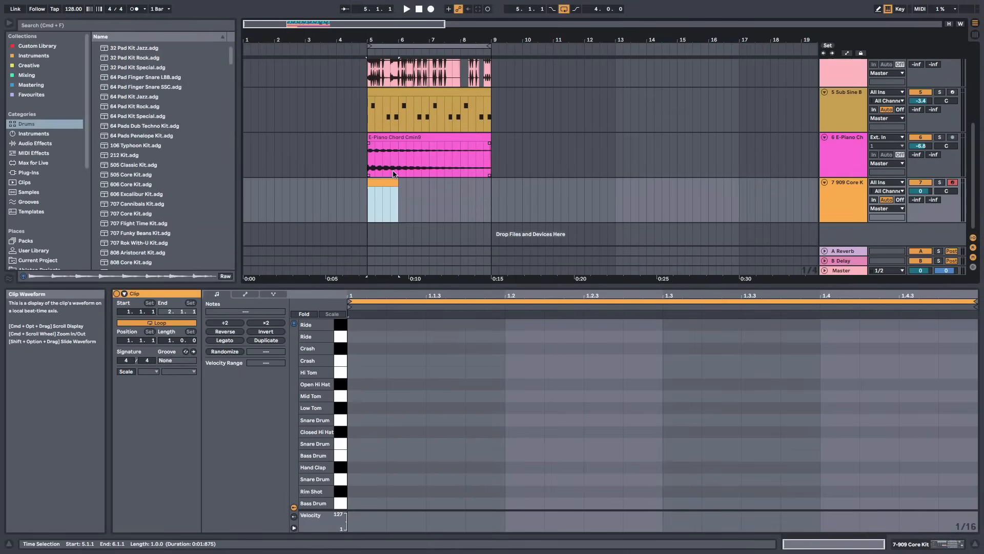
# Add a snare drum note and move it to beat 1.2.4 while playing the loop
pyautogui.moveTo(395, 40); pyautogui.dragTo(422, 47)
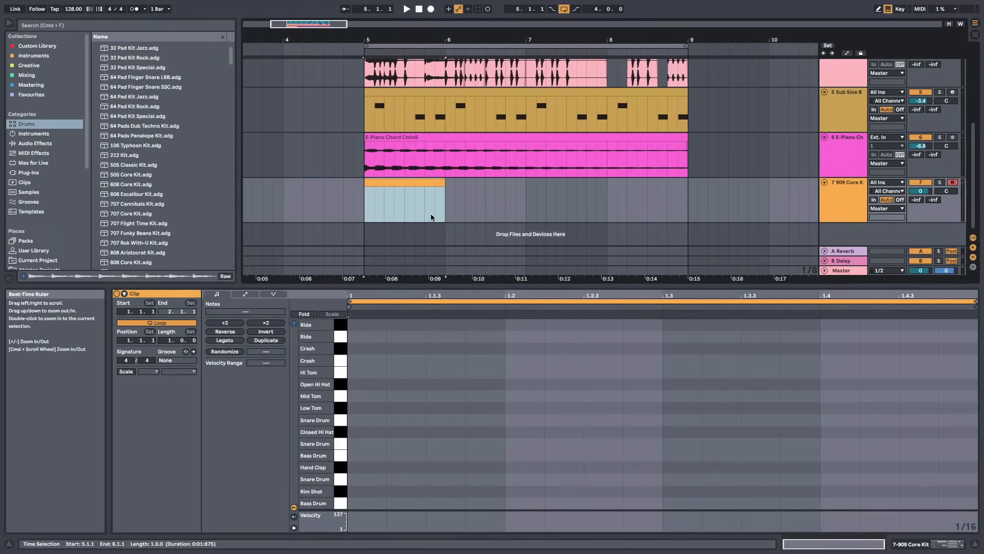
pyautogui.press('space')
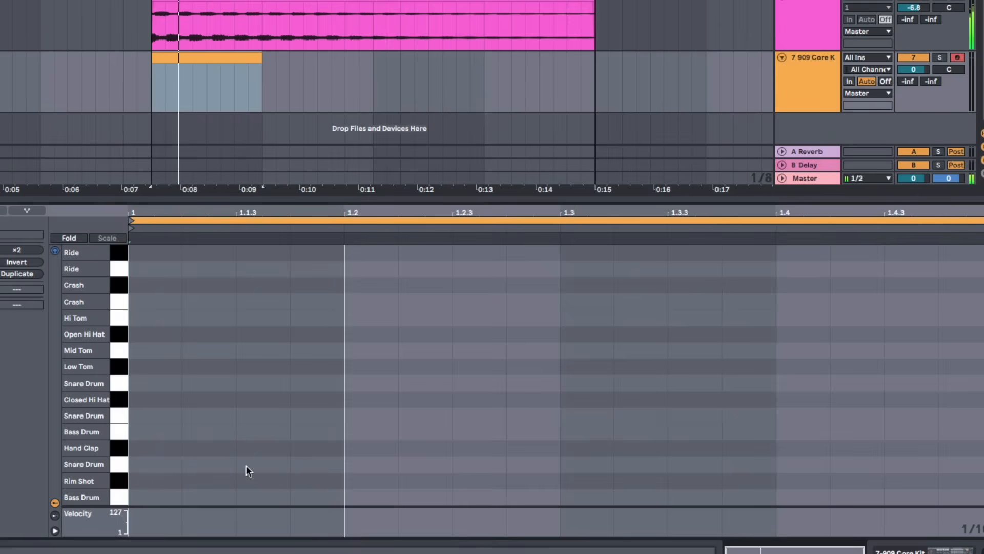
pyautogui.doubleClick(293, 463)
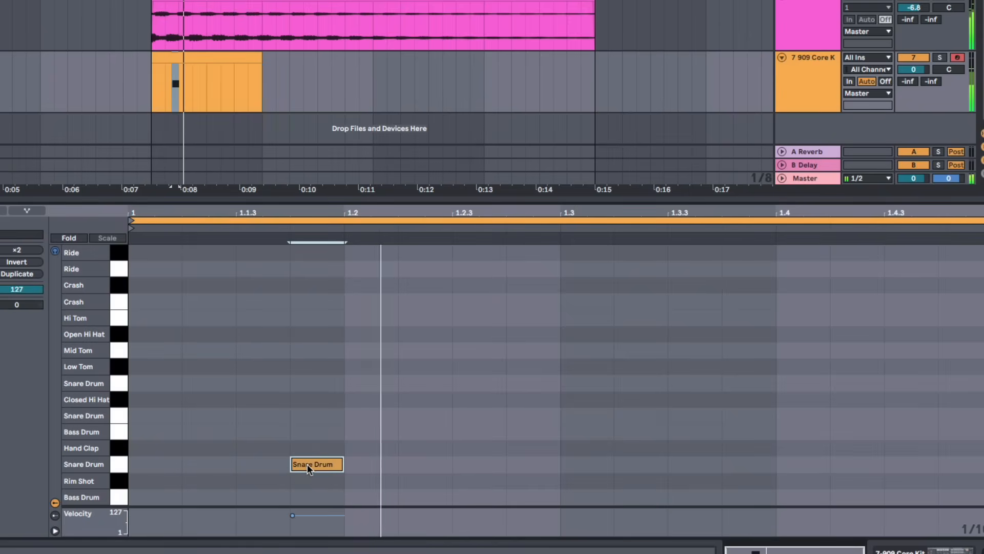
pyautogui.scroll(5, 799, 10)
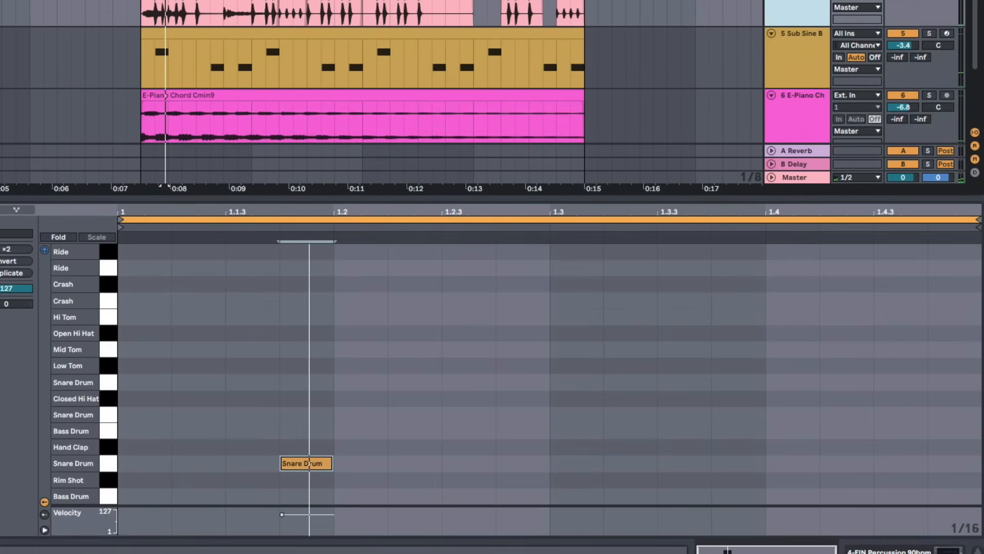
pyautogui.scroll(-5, 779, 5)
pyautogui.press('space')
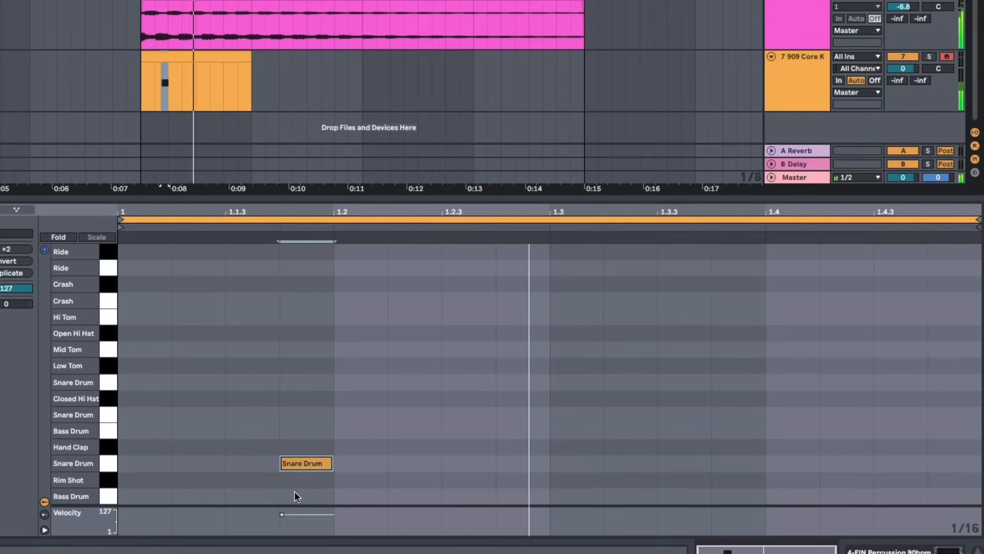
pyautogui.press('space')
pyautogui.moveTo(303, 464); pyautogui.dragTo(505, 467)
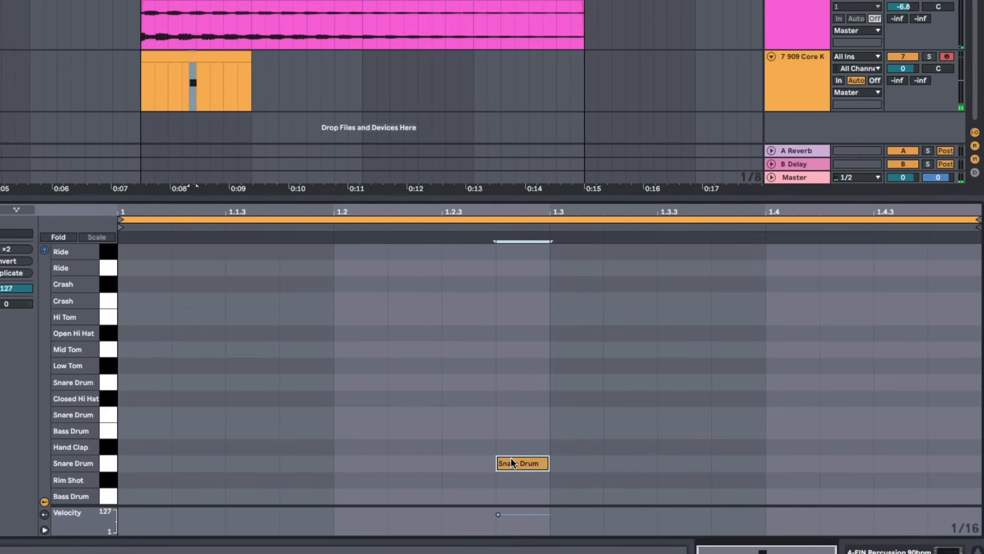
pyautogui.press('space')
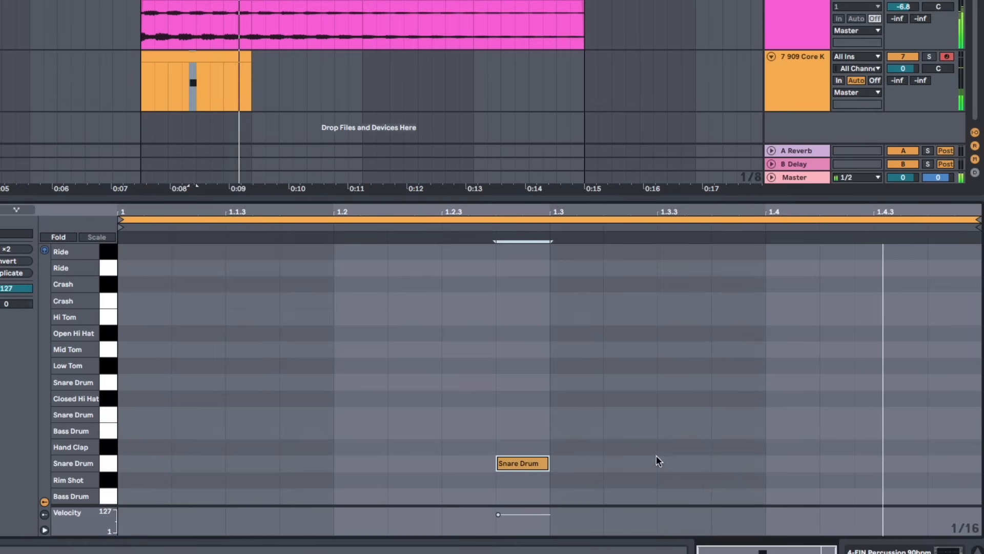
# Loop the drum clip through bar 9 and add snare notes at 1.4.3 and 1.4.4
pyautogui.moveTo(248, 56); pyautogui.dragTo(585, 57)
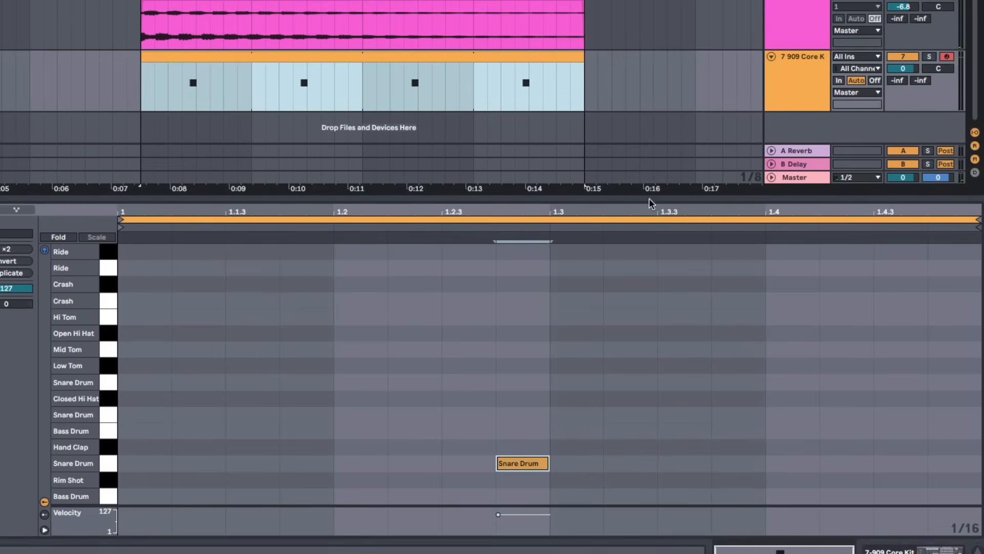
pyautogui.doubleClick(887, 462)
pyautogui.doubleClick(938, 462)
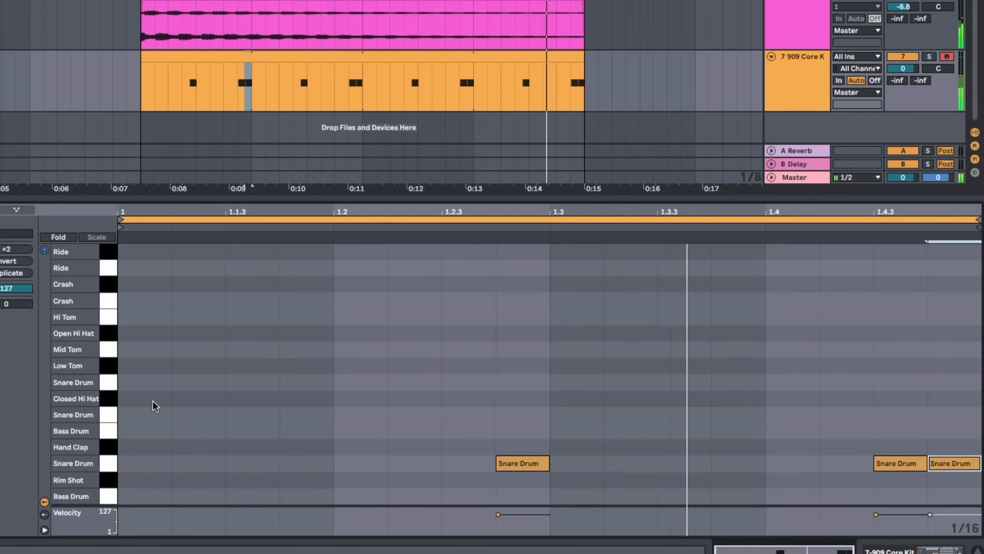
pyautogui.press('space')
# Draw closed hi-hat notes on the first beat and duplicate them across the bar
pyautogui.click(111, 402)
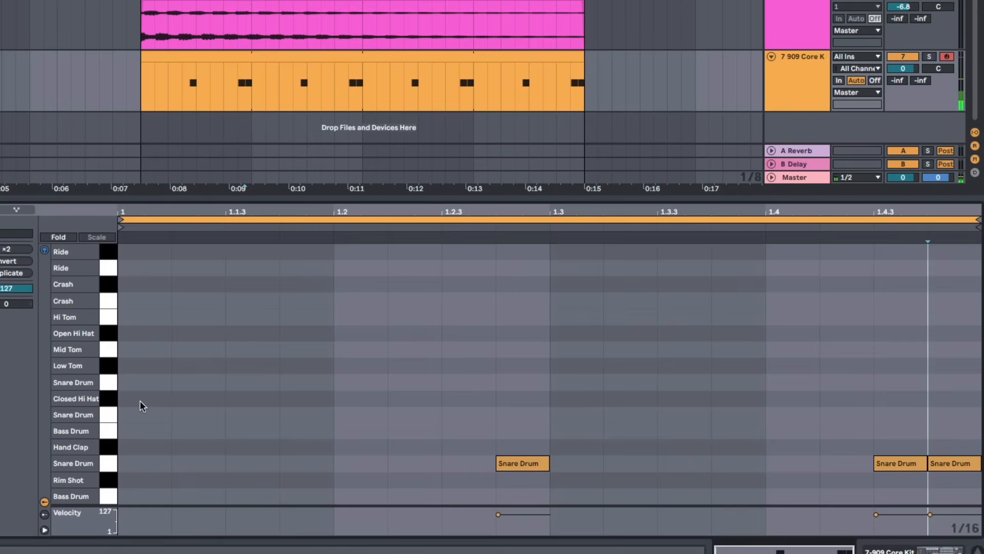
pyautogui.press('b')
pyautogui.click(152, 398)
pyautogui.click(192, 398)
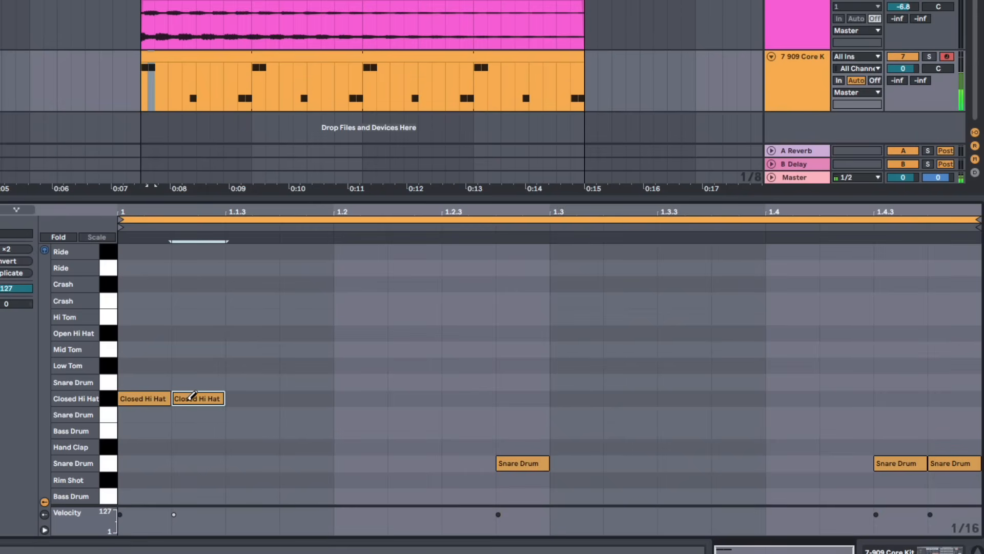
pyautogui.click(298, 399)
pyautogui.moveTo(328, 365); pyautogui.dragTo(109, 438)
pyautogui.hotkey('ctrl', 'd')
pyautogui.hotkey('ctrl', 'd')
pyautogui.hotkey('ctrl', 'd')
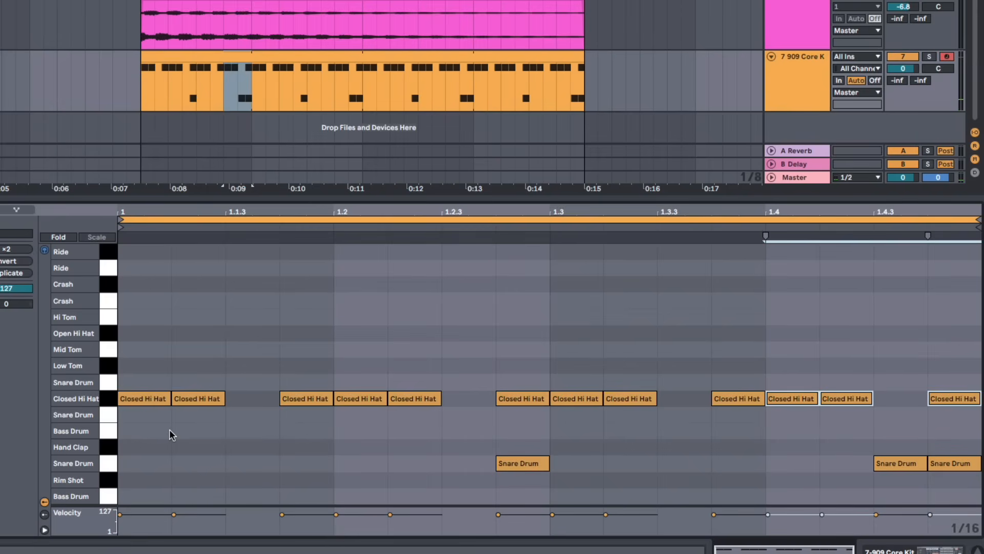
# Add a crash note on the downbeat and duplicate the clip's notes to make it two bars
pyautogui.press('space')
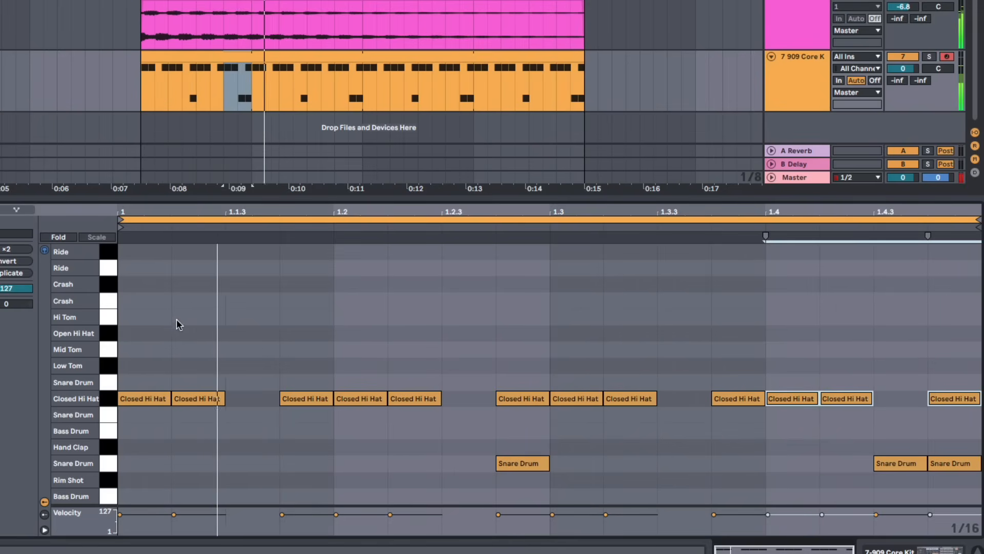
pyautogui.click(122, 300)
pyautogui.press('space')
pyautogui.doubleClick(137, 301)
pyautogui.press('space')
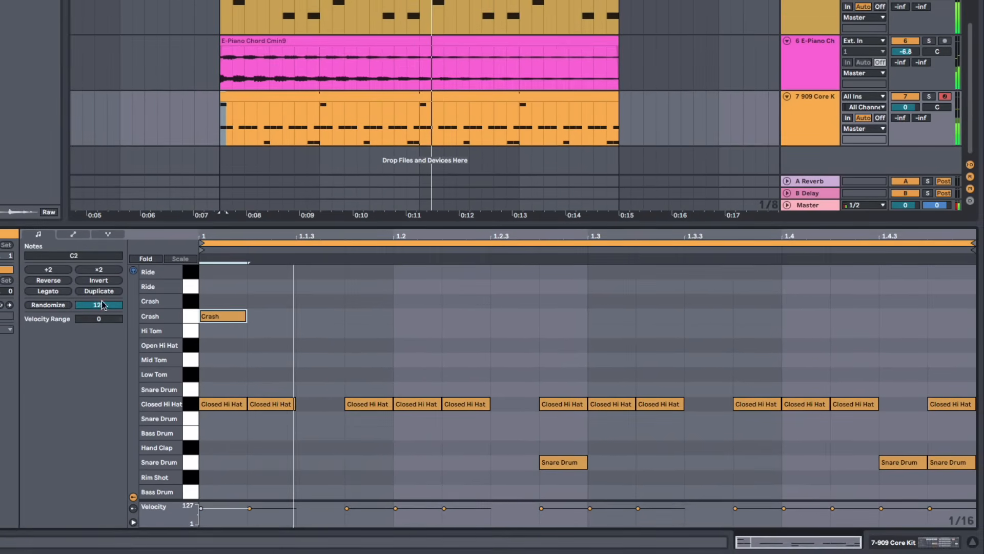
pyautogui.click(99, 291)
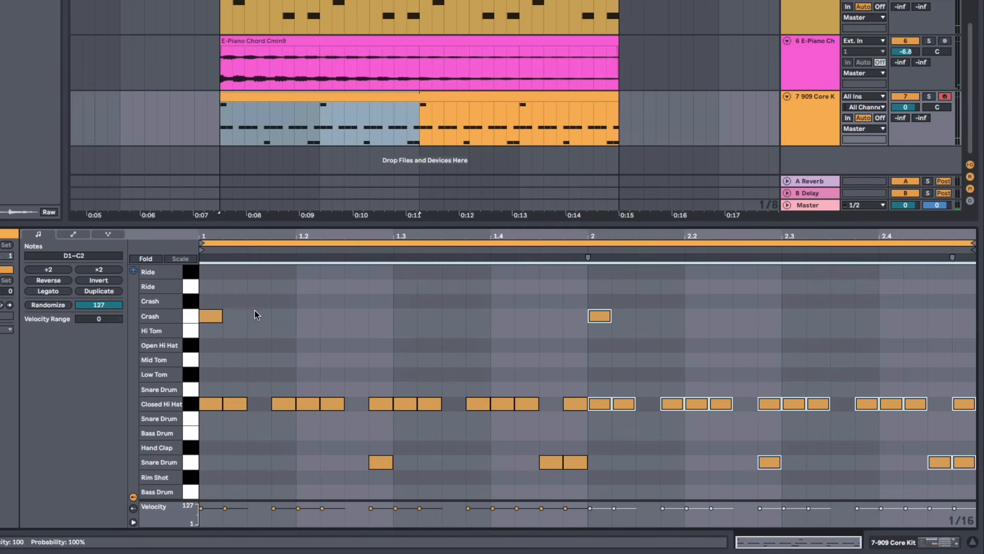
pyautogui.click(558, 288)
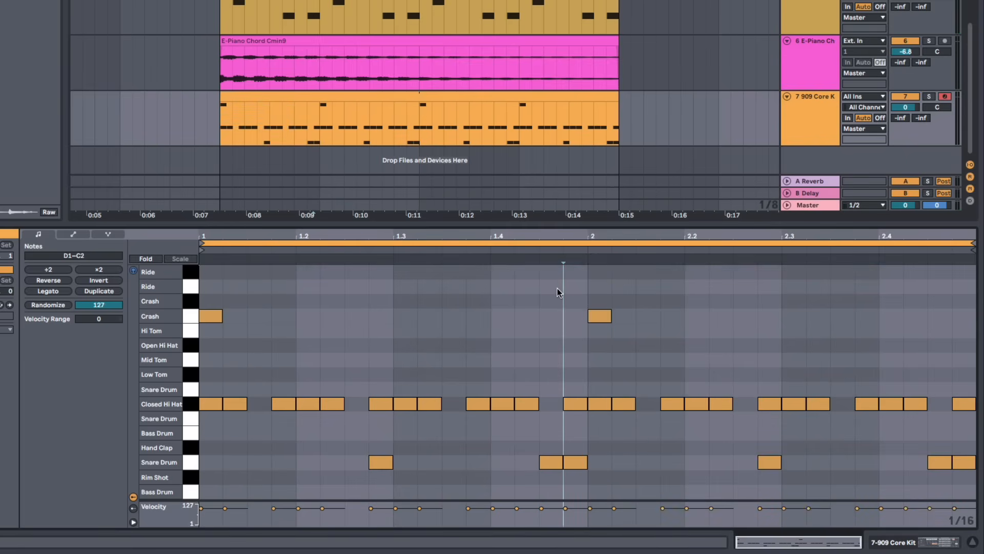
# Delete the crash note at the start of the second bar
pyautogui.moveTo(558, 288); pyautogui.dragTo(648, 325)
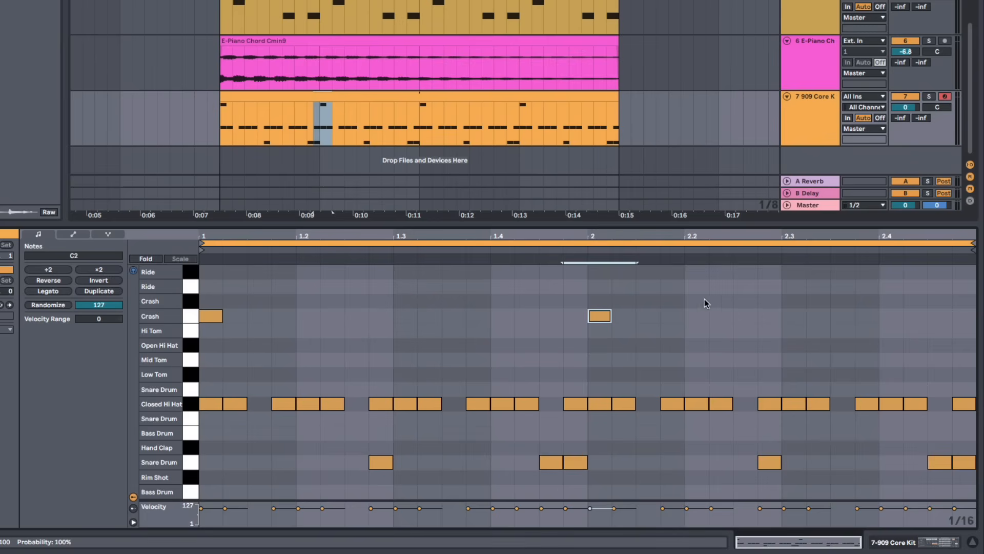
pyautogui.press('Delete')
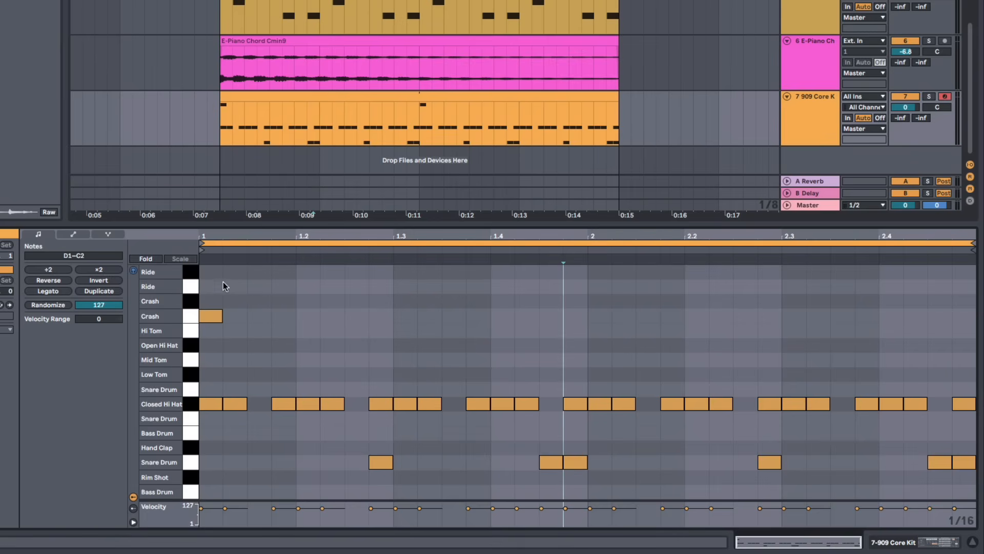
# Draw a one-beat ride note on the downbeat and duplicate it across both bars, then play the loop
pyautogui.doubleClick(209, 275)
pyautogui.moveTo(221, 273); pyautogui.dragTo(295, 272)
pyautogui.hotkey('ctrl', 'd')
pyautogui.hotkey('ctrl', 'd')
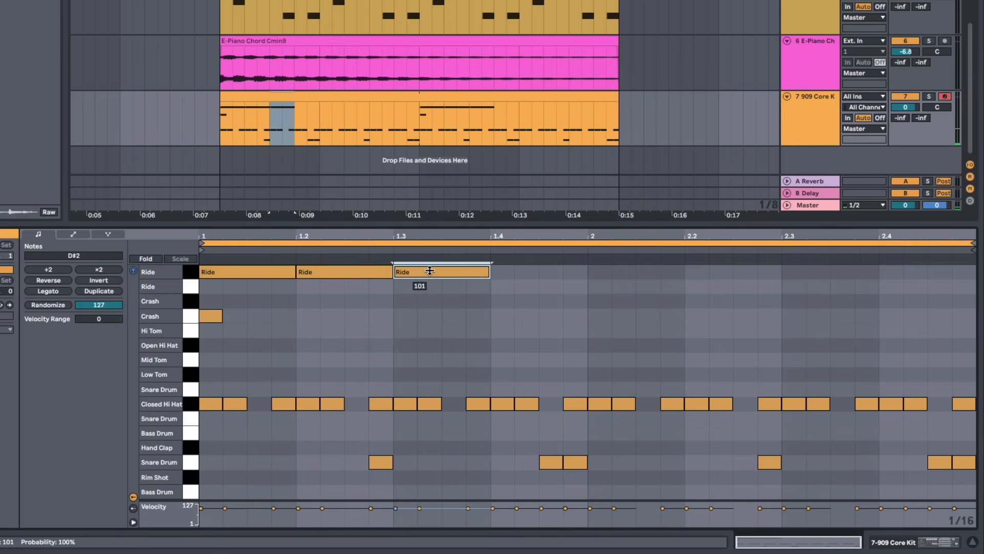
pyautogui.hotkey('ctrl', 'd')
pyautogui.hotkey('ctrl', 'd')
pyautogui.hotkey('ctrl', 'd')
pyautogui.hotkey('ctrl', 'd')
pyautogui.hotkey('ctrl', 'd')
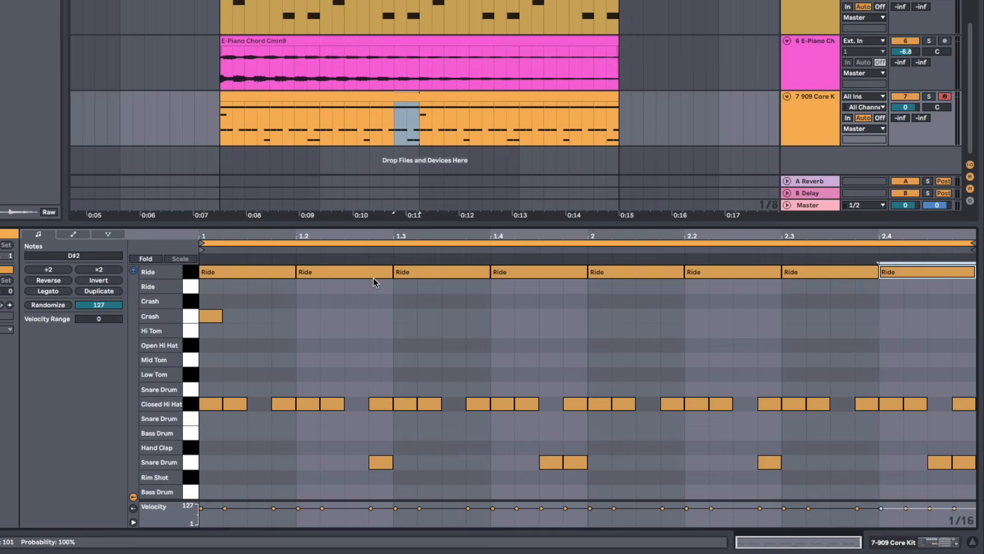
pyautogui.press('space')
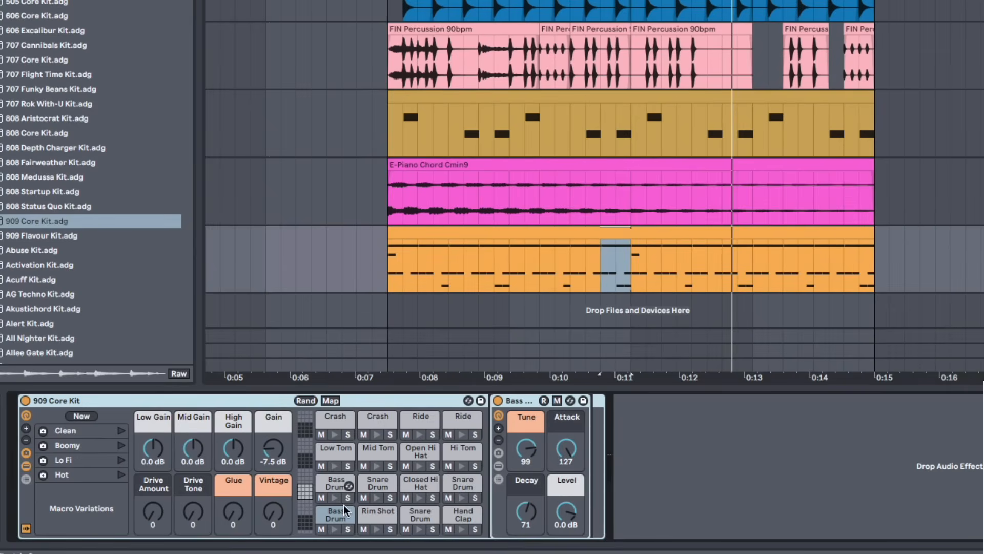
# Lower the ride pad's level in the drum rack while the loop plays
pyautogui.click(456, 420)
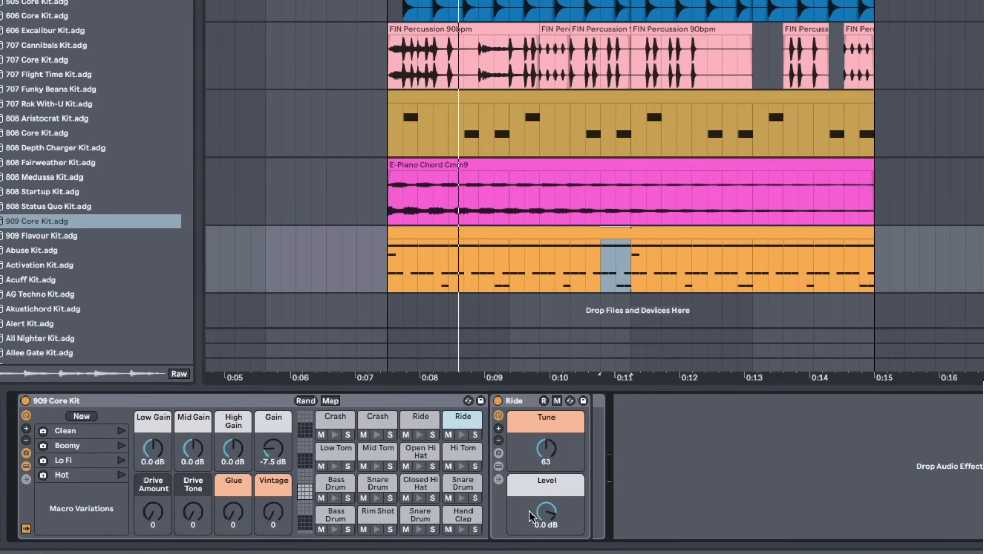
pyautogui.moveTo(546, 510); pyautogui.dragTo(546, 521)
pyautogui.press('space')
# Adjust the closed hi-hat pad's level to about -7.5 dB while listening to the loop
pyautogui.click(420, 486)
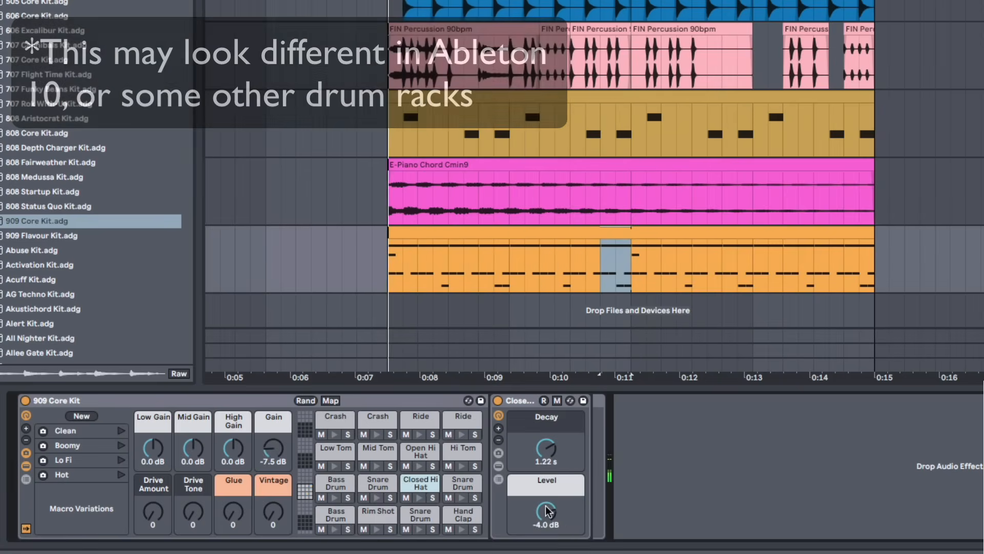
pyautogui.moveTo(545, 510); pyautogui.dragTo(546, 511)
pyautogui.press('space')
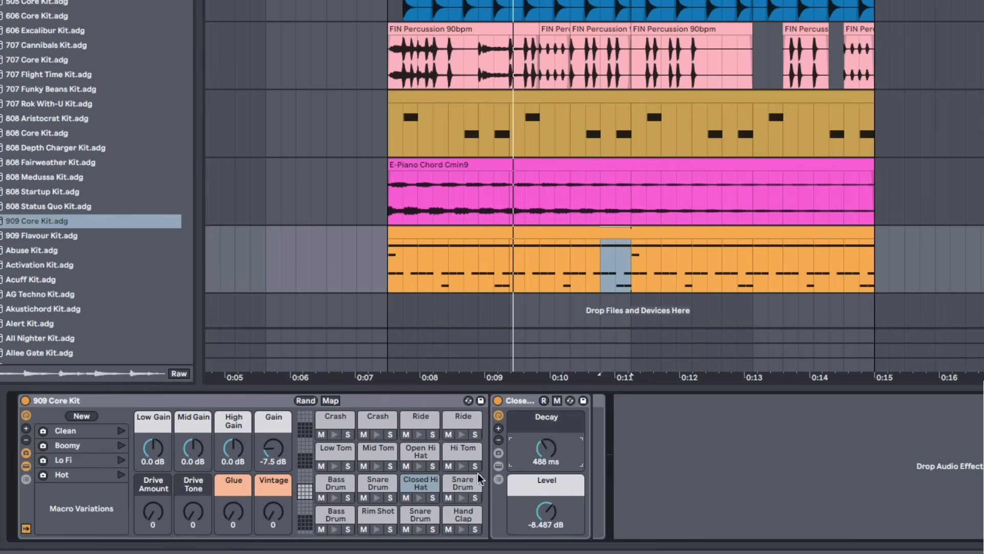
pyautogui.press('space')
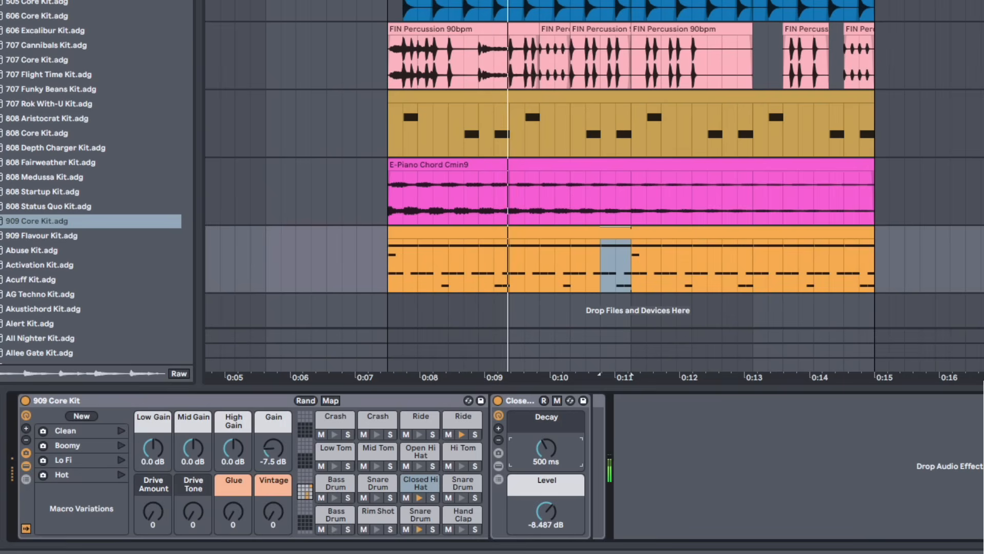
pyautogui.moveTo(548, 510); pyautogui.dragTo(548, 506)
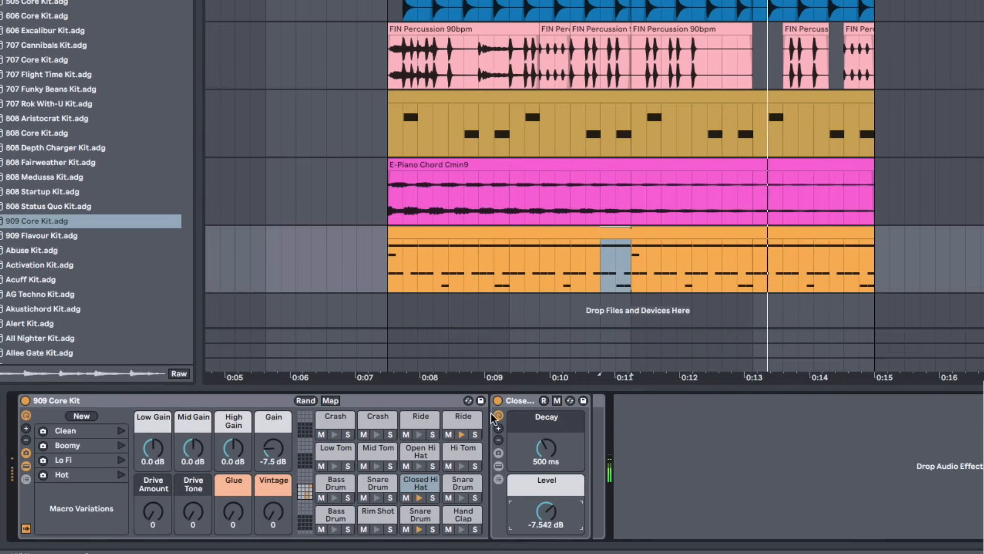
# Lower the crash pad's level to about -13.2 dB
pyautogui.click(653, 228)
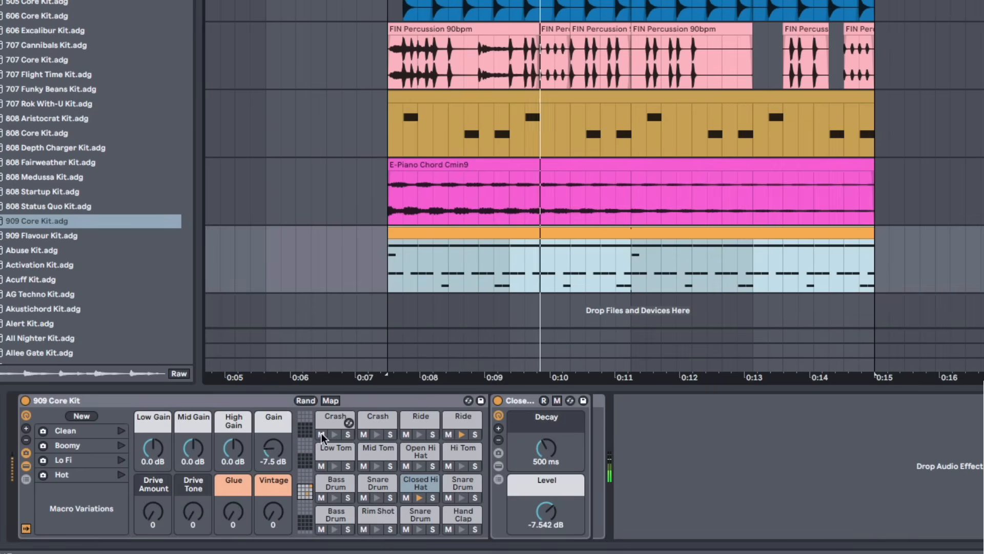
pyautogui.click(338, 419)
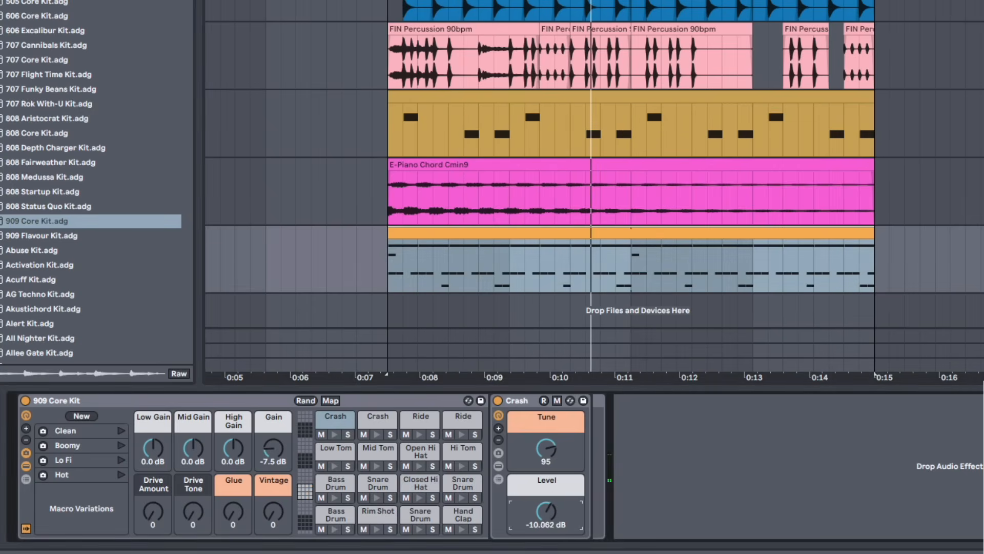
pyautogui.press('space')
pyautogui.moveTo(546, 511); pyautogui.dragTo(546, 516)
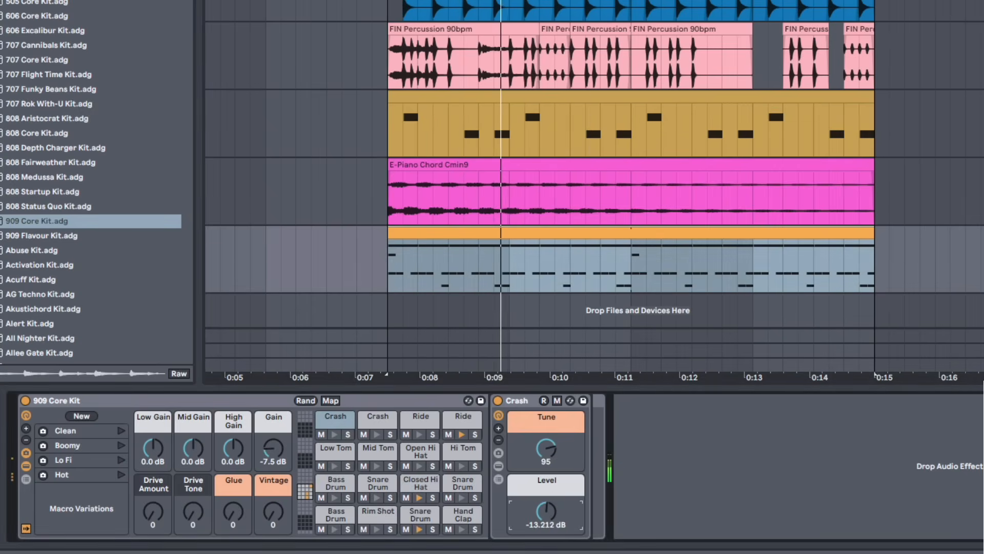
# Lower the FIN Percussion track's volume to about -11.3 dB while the loop plays
pyautogui.click(961, 168)
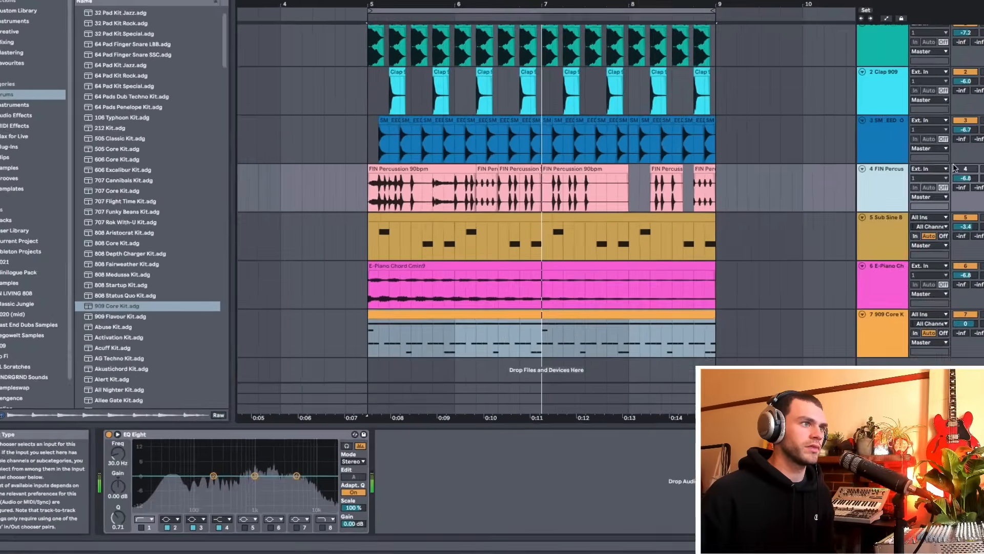
pyautogui.press('space')
pyautogui.click(965, 169)
pyautogui.click(968, 177)
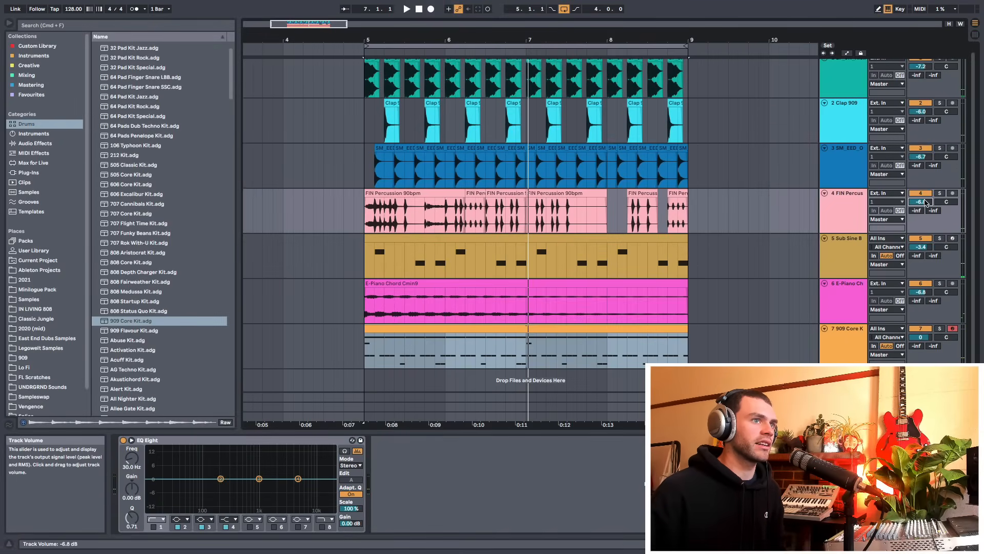
pyautogui.press('space')
pyautogui.moveTo(924, 203); pyautogui.dragTo(925, 215)
pyautogui.click(844, 211)
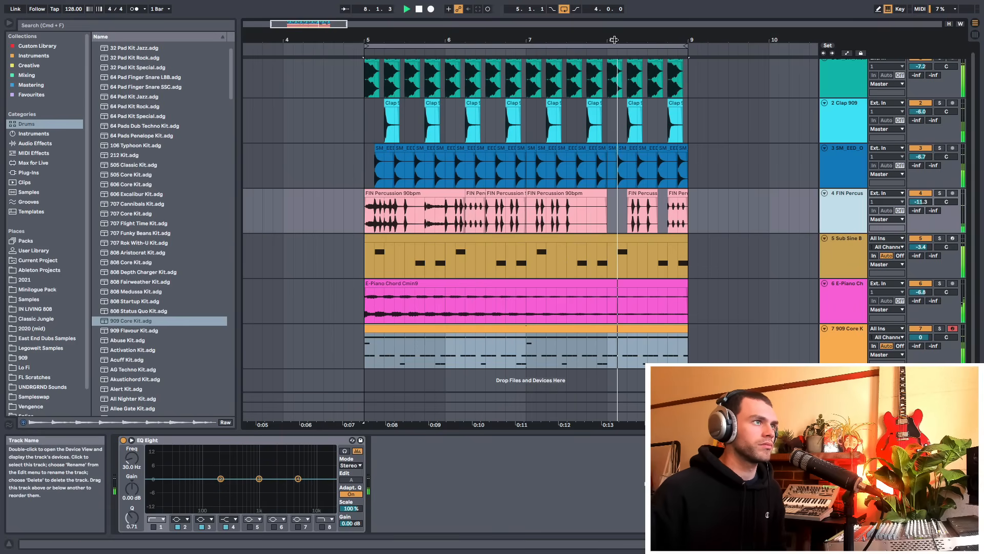
# Audition the Allee Gate Kit and Altered Kit 1 drum racks on the drum track with the loop playing
pyautogui.moveTo(615, 40); pyautogui.dragTo(615, 15)
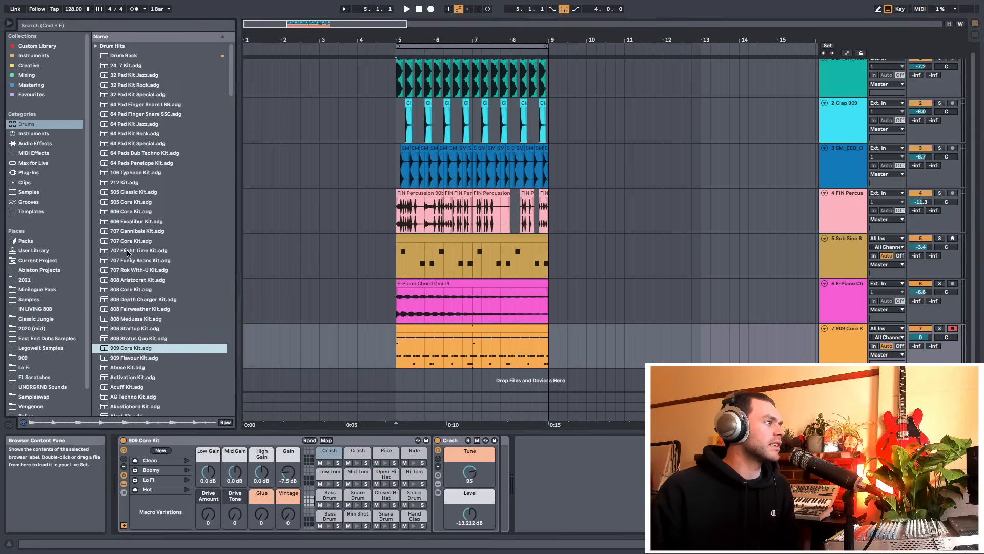
pyautogui.scroll(-10, 156, 255)
pyautogui.scroll(5, 156, 253)
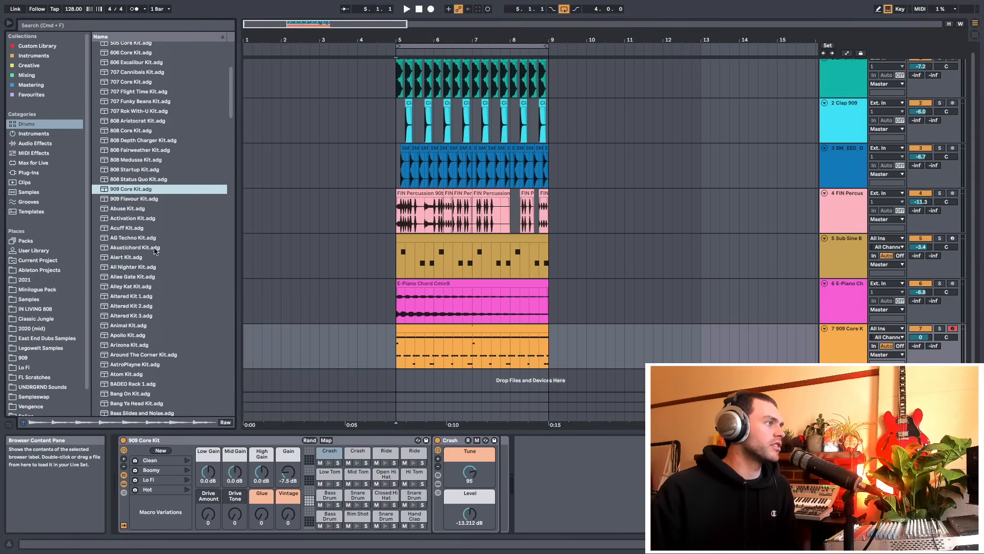
pyautogui.moveTo(126, 279); pyautogui.dragTo(251, 281)
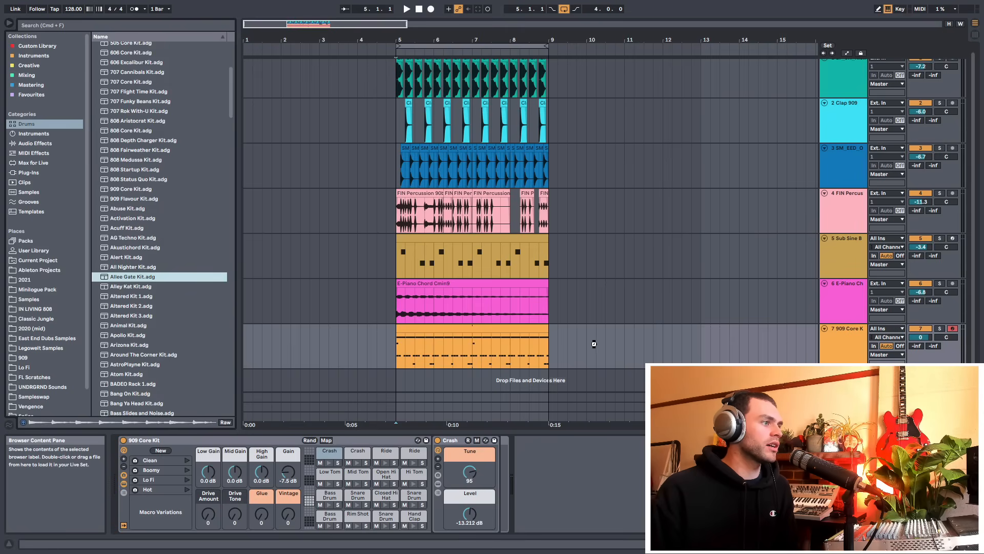
pyautogui.moveTo(948, 334); pyautogui.dragTo(948, 334)
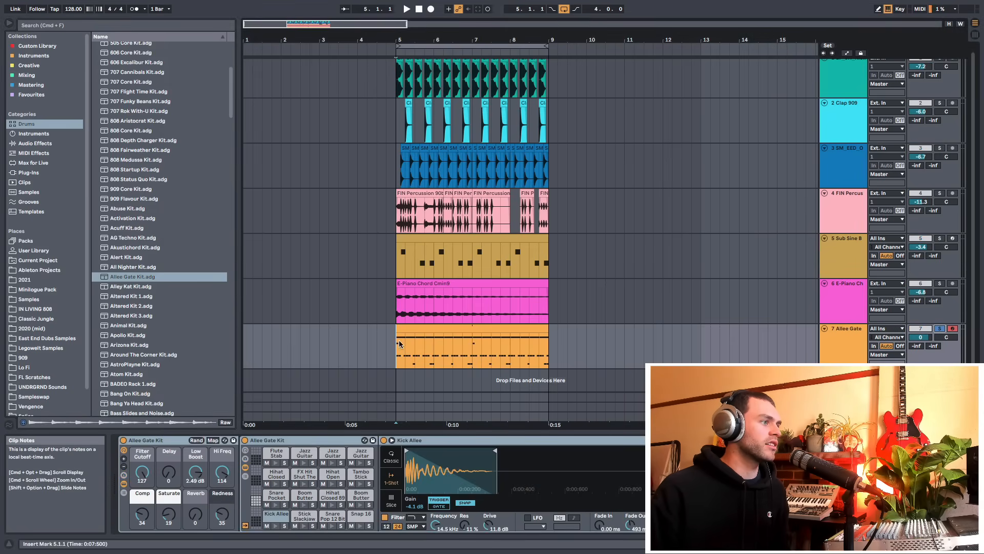
pyautogui.press('space')
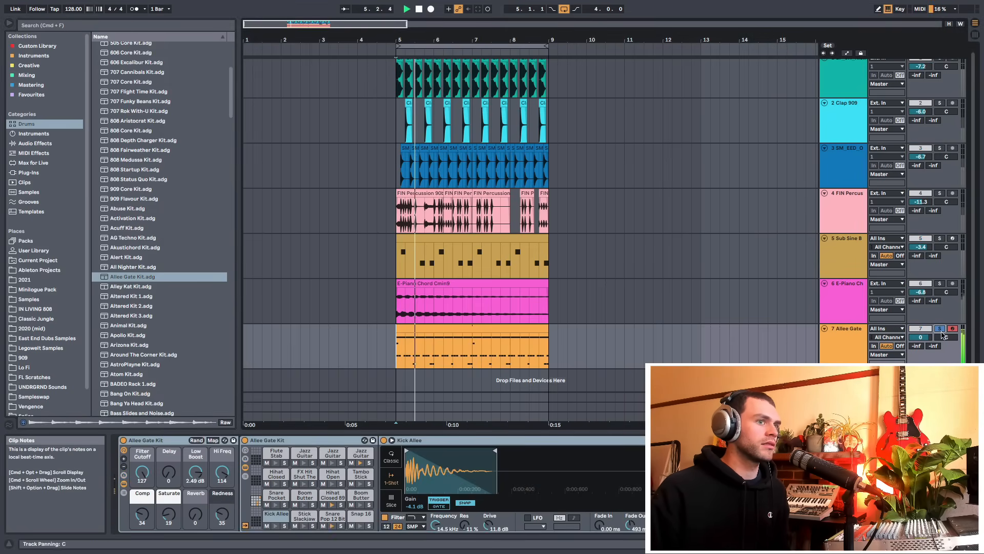
pyautogui.press('space')
pyautogui.click(145, 296)
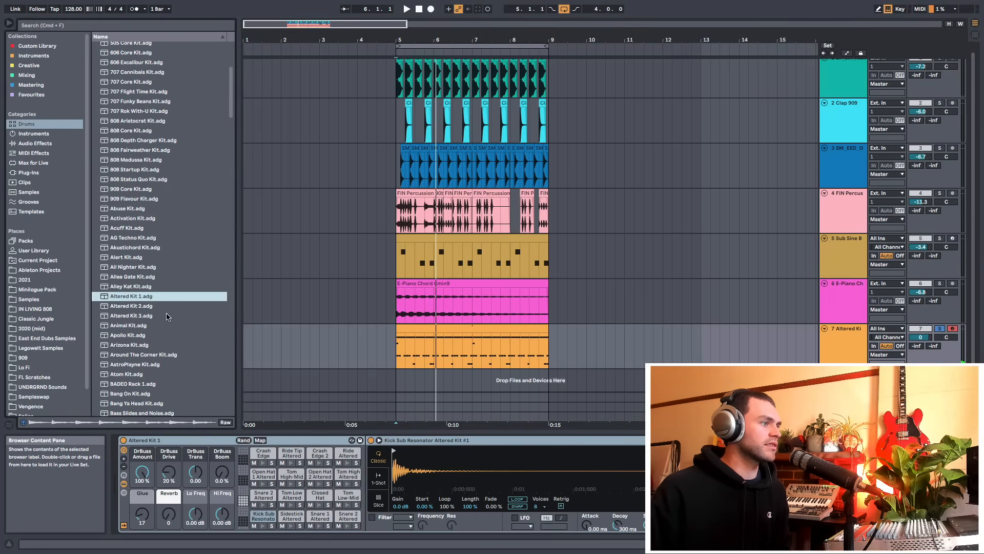
pyautogui.press('space')
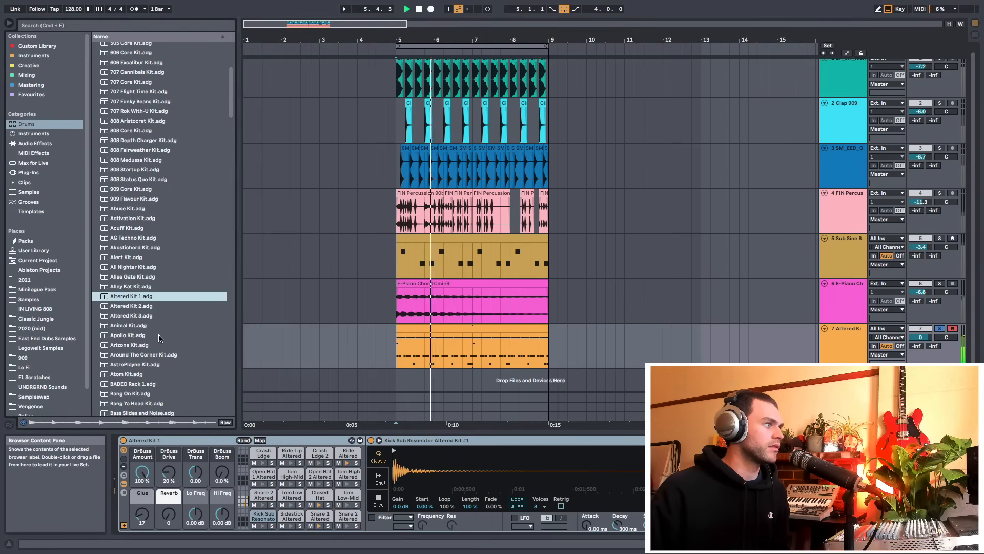
pyautogui.press('space')
# Load the Animal Kit drum rack onto the drum track and play the loop
pyautogui.moveTo(154, 326); pyautogui.dragTo(410, 358)
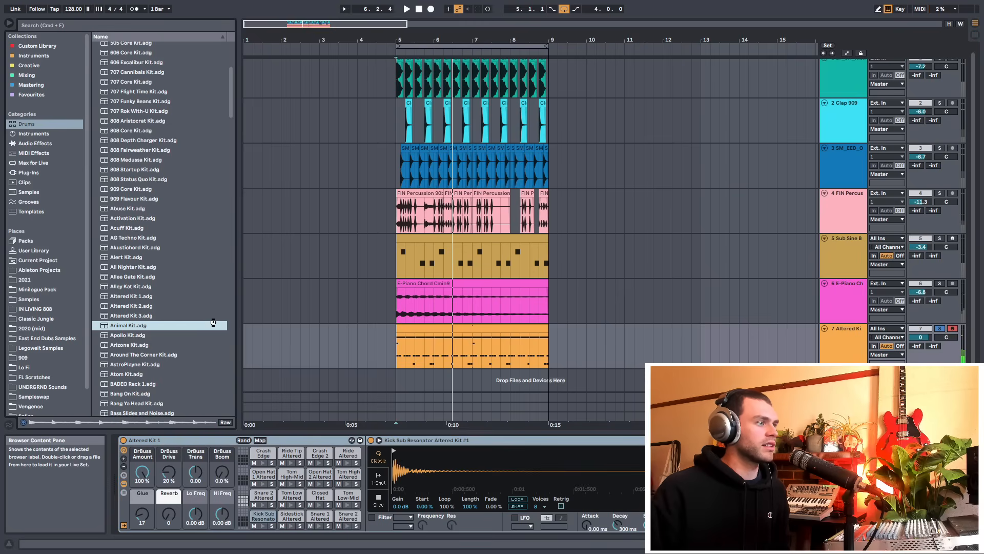
pyautogui.doubleClick(180, 325)
pyautogui.press('space')
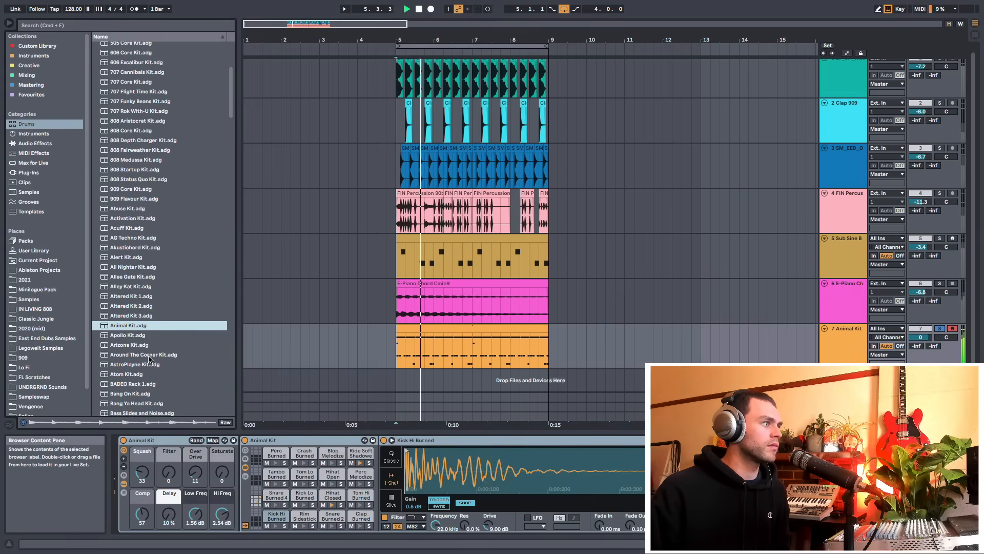
pyautogui.press('space')
pyautogui.scroll(1, 313, 323)
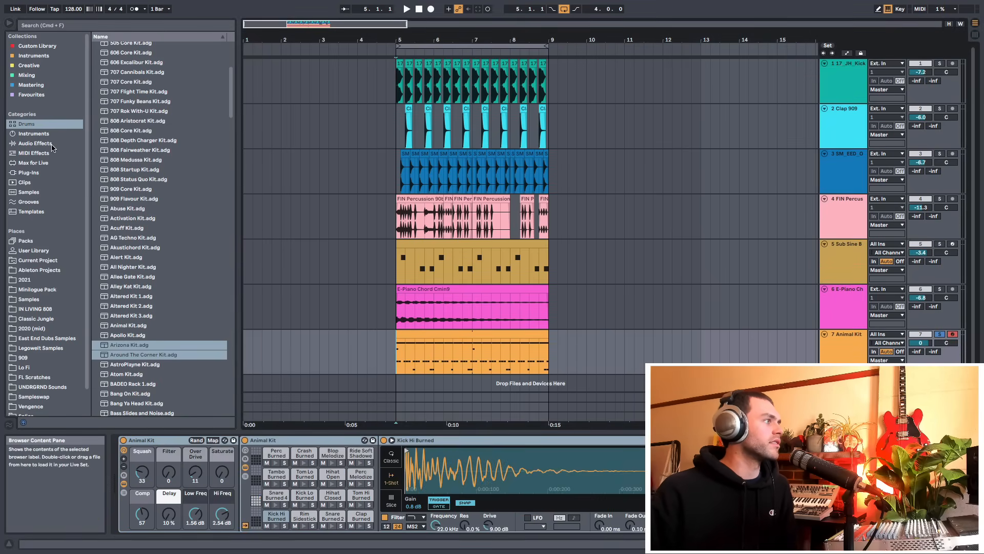
pyautogui.click(29, 192)
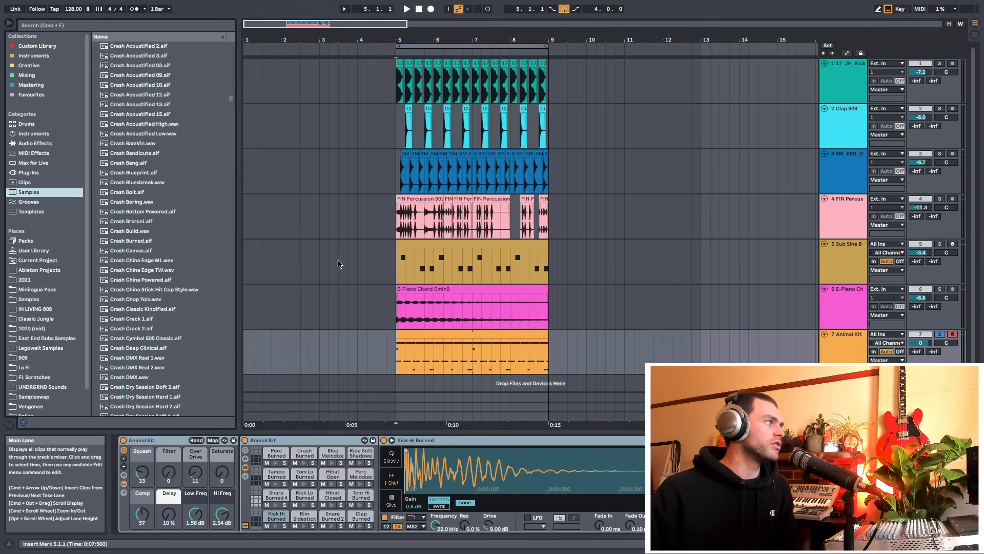
pyautogui.click(34, 134)
pyautogui.click(826, 241)
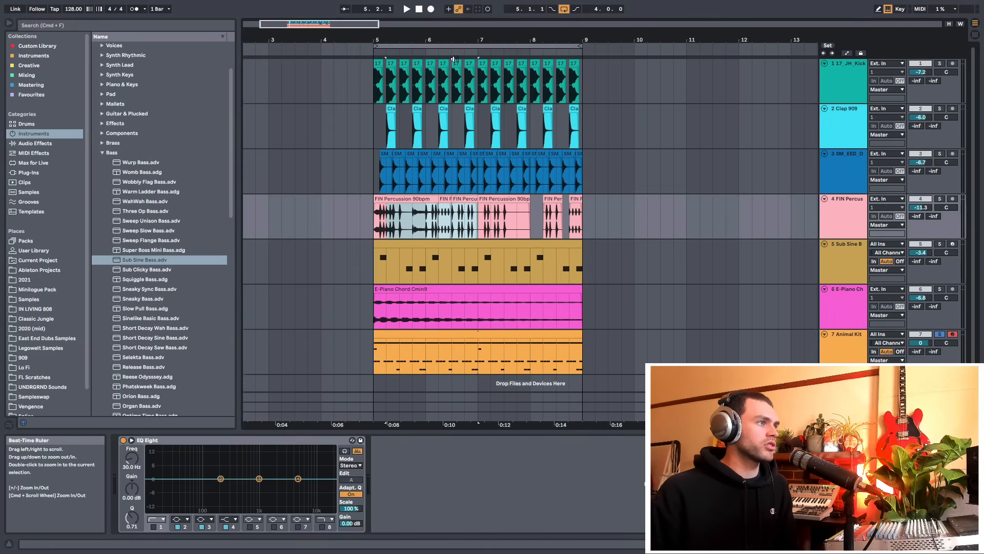
pyautogui.moveTo(438, 229); pyautogui.dragTo(464, 225)
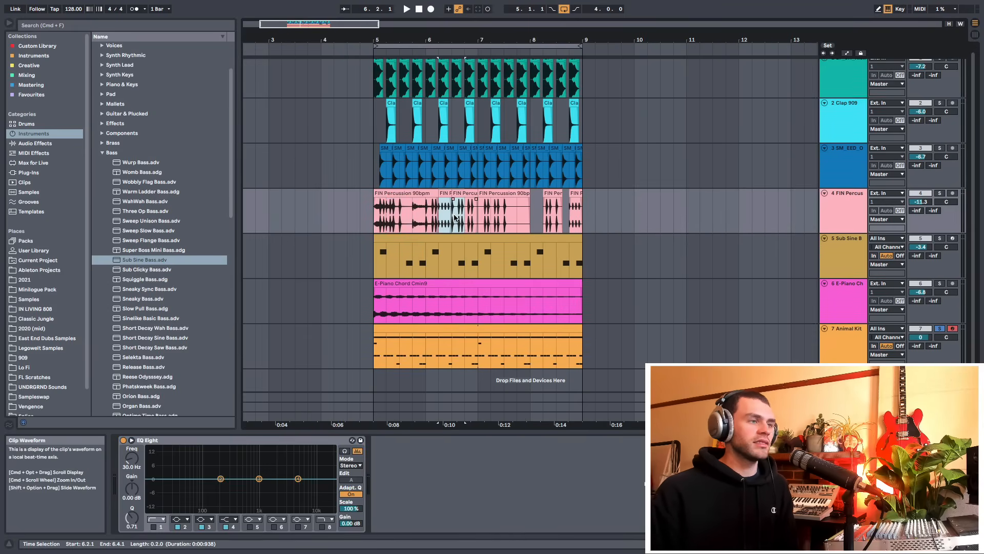
pyautogui.scroll(-1, 455, 220)
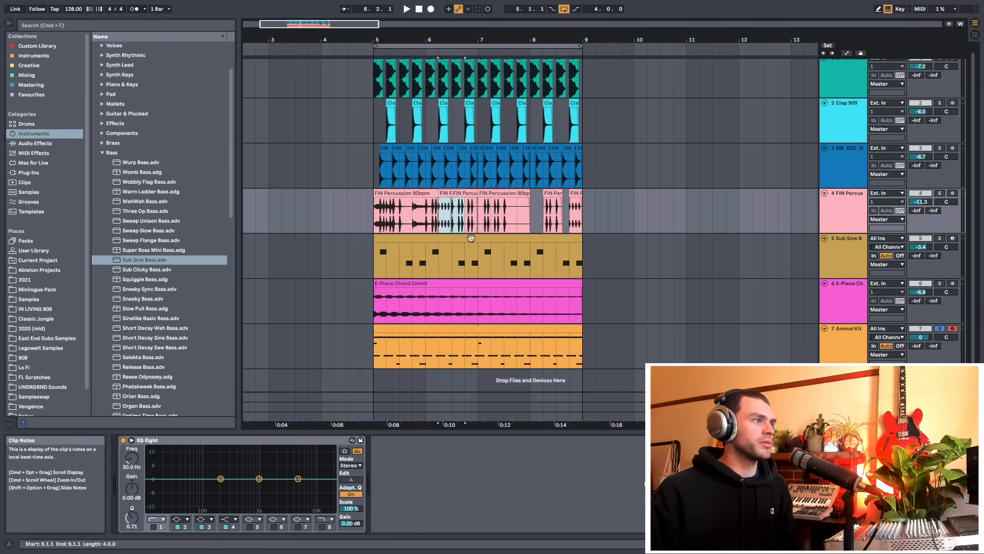
pyautogui.click(377, 351)
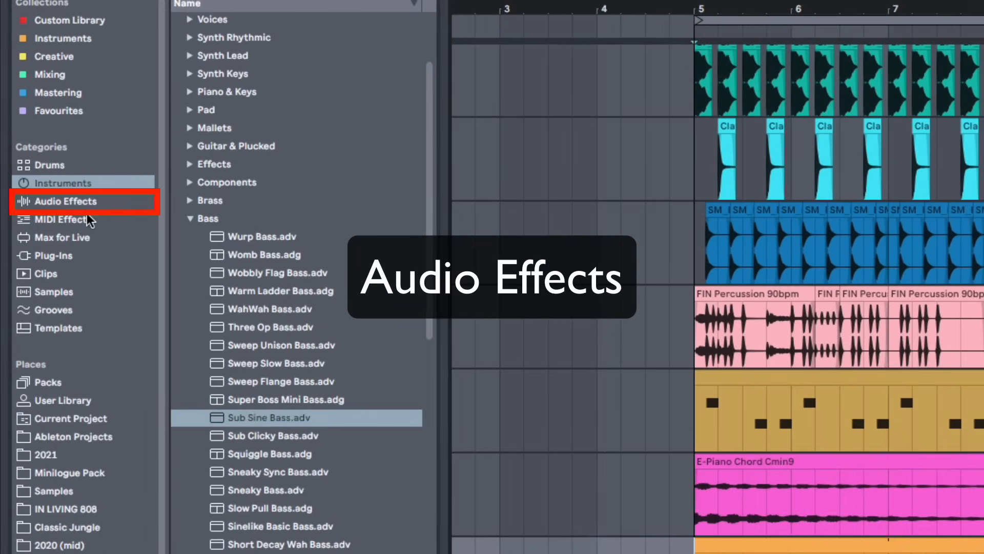
# Add the Reverb audio effect to the E-Piano Chord track and set its Dry/Wet to 100%
pyautogui.click(82, 203)
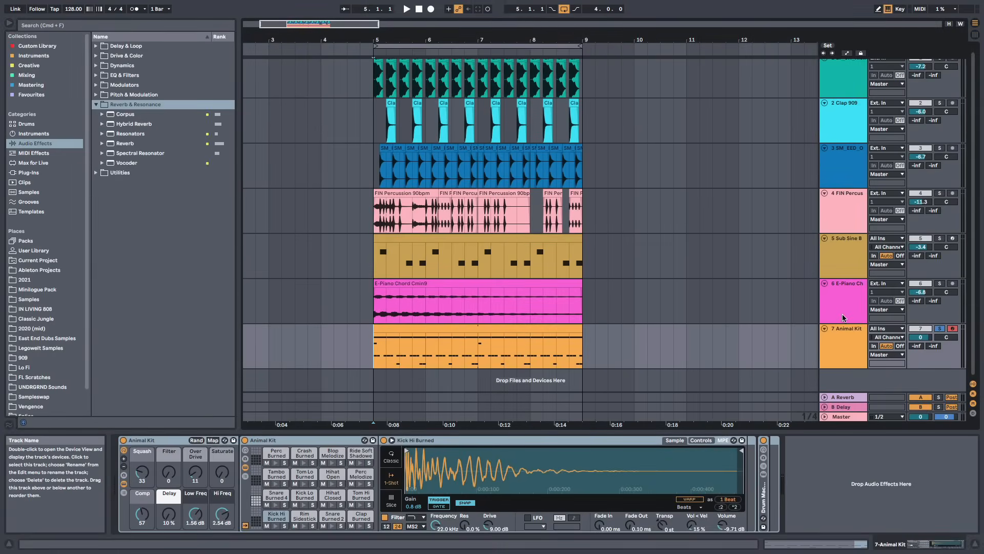
pyautogui.click(842, 318)
pyautogui.click(842, 263)
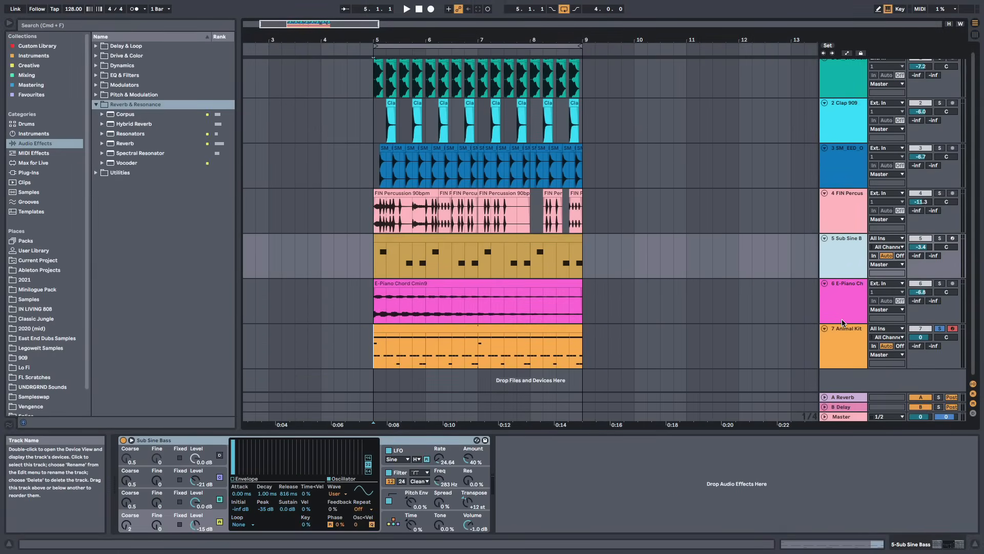
pyautogui.scroll(1, 517, 235)
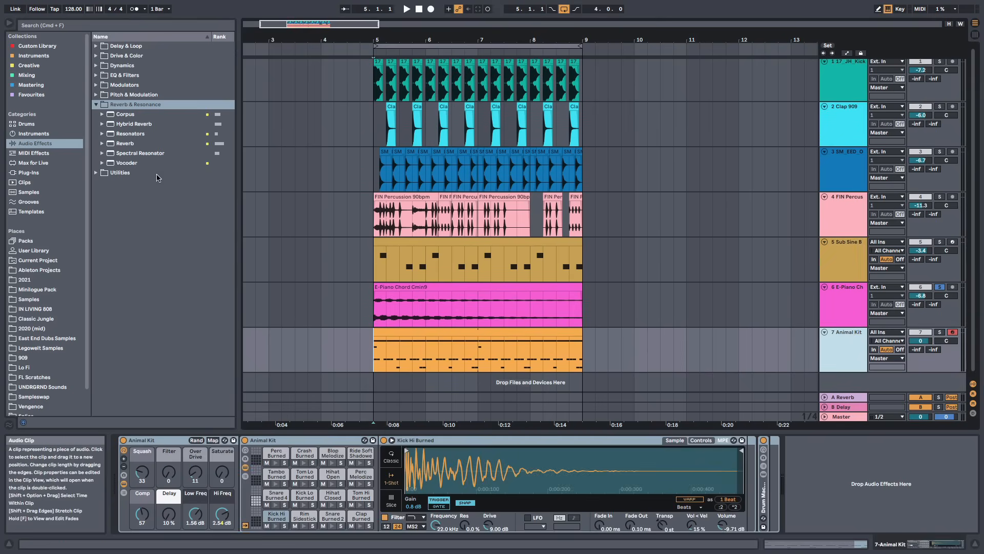
pyautogui.click(127, 147)
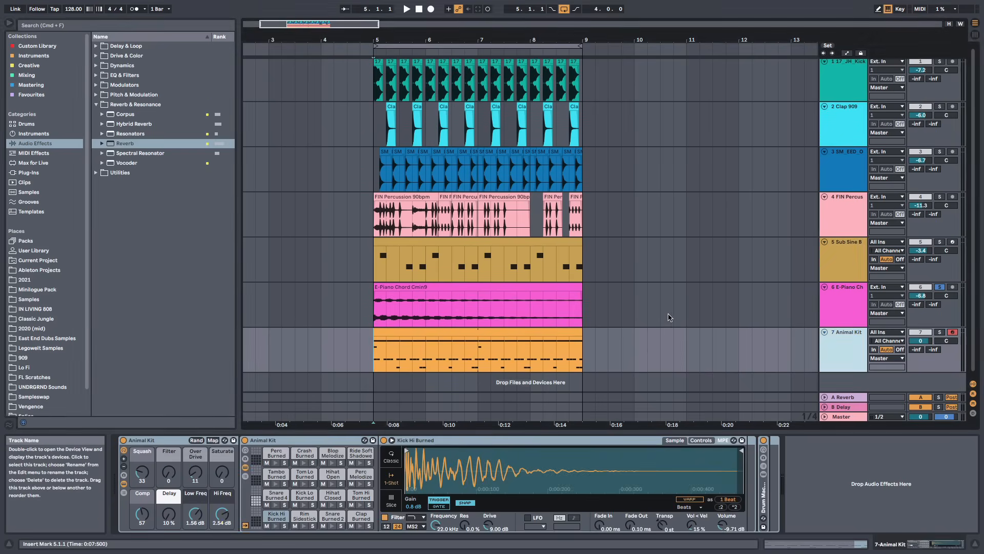
pyautogui.moveTo(124, 145)
pyautogui.mouseDown()
pyautogui.moveTo(434, 182)
pyautogui.moveTo(839, 472)
pyautogui.moveTo(624, 301)
pyautogui.moveTo(606, 163)
pyautogui.moveTo(608, 288)
pyautogui.moveTo(581, 326)
pyautogui.moveTo(584, 306)
pyautogui.mouseUp()
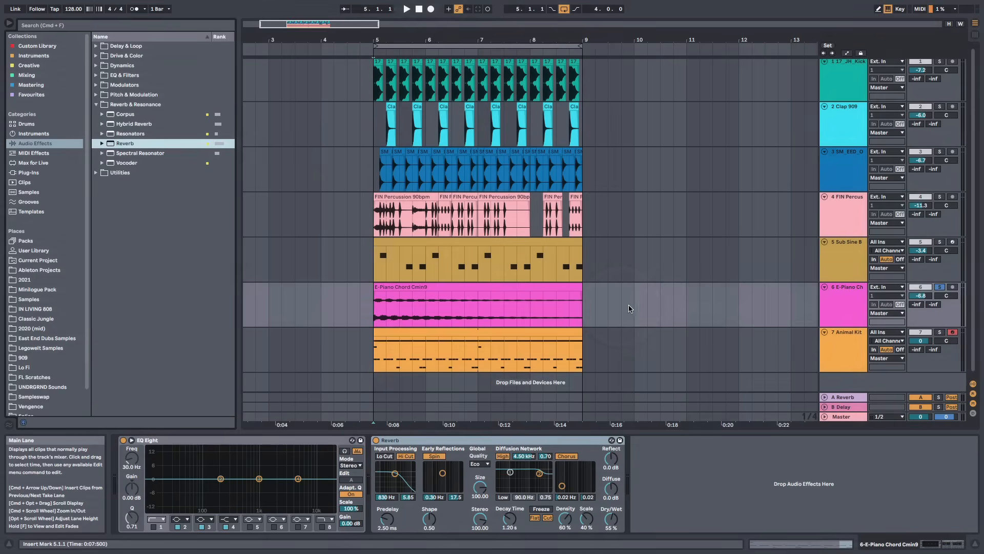
pyautogui.moveTo(610, 519); pyautogui.dragTo(858, 370)
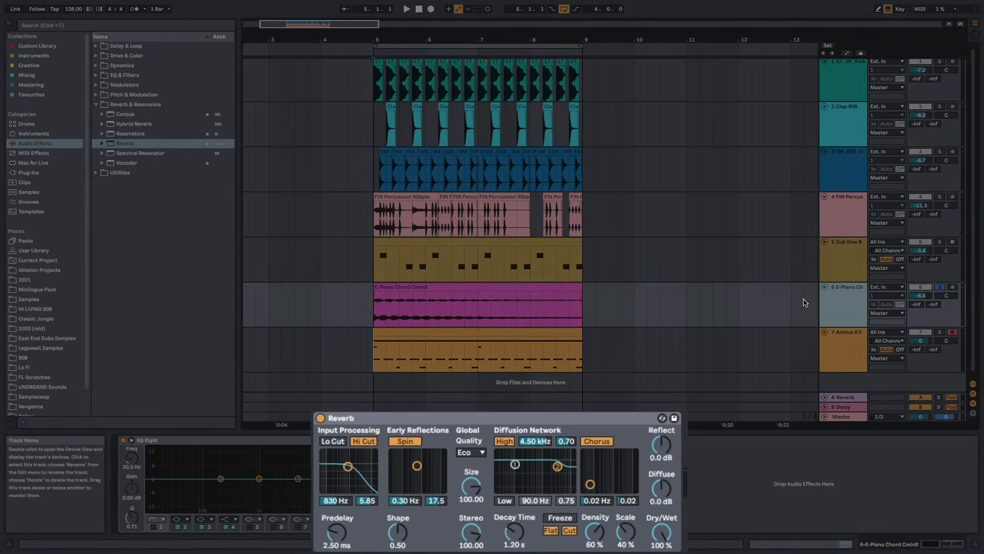
# Play the loop and browse the Room presets inside the Reverb folder
pyautogui.press('space')
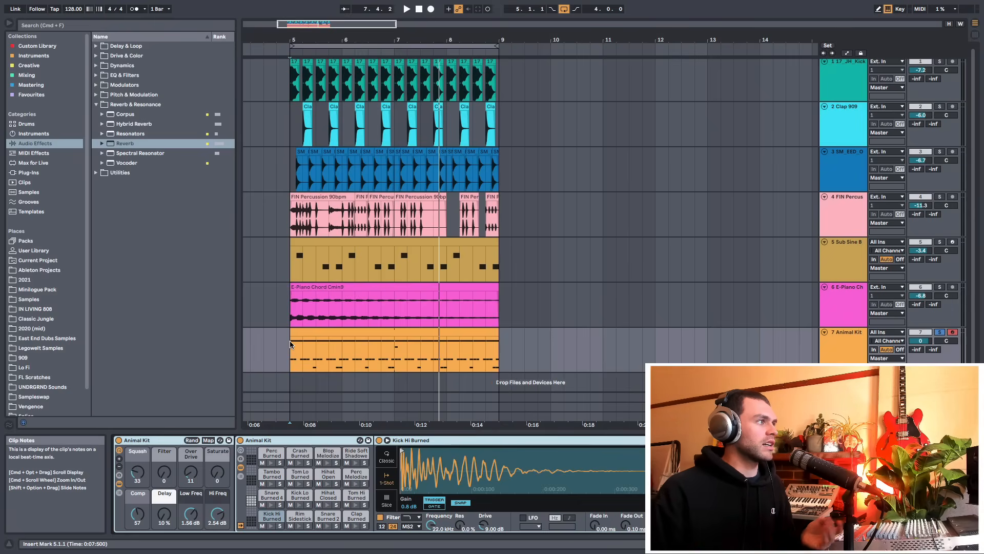
pyautogui.click(108, 163)
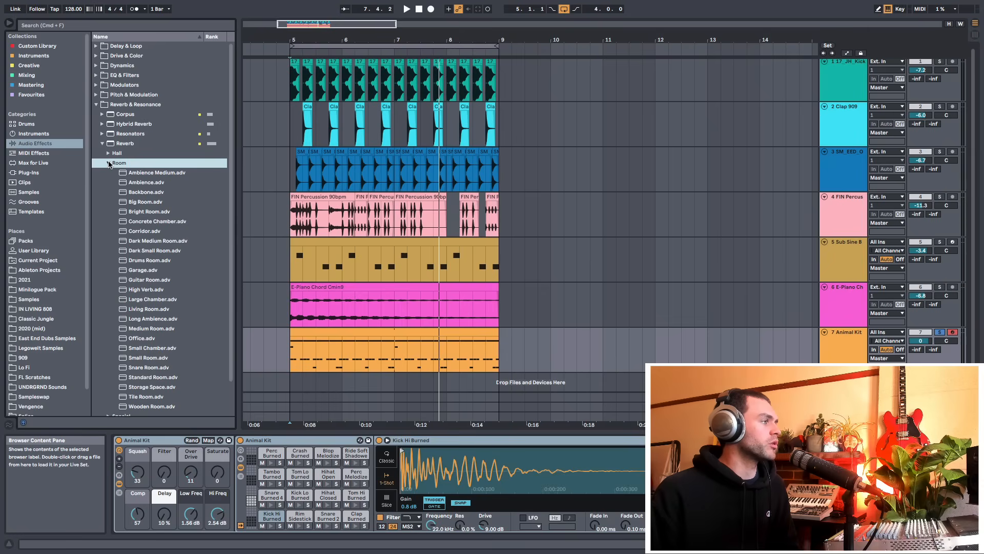
pyautogui.click(108, 163)
pyautogui.click(102, 143)
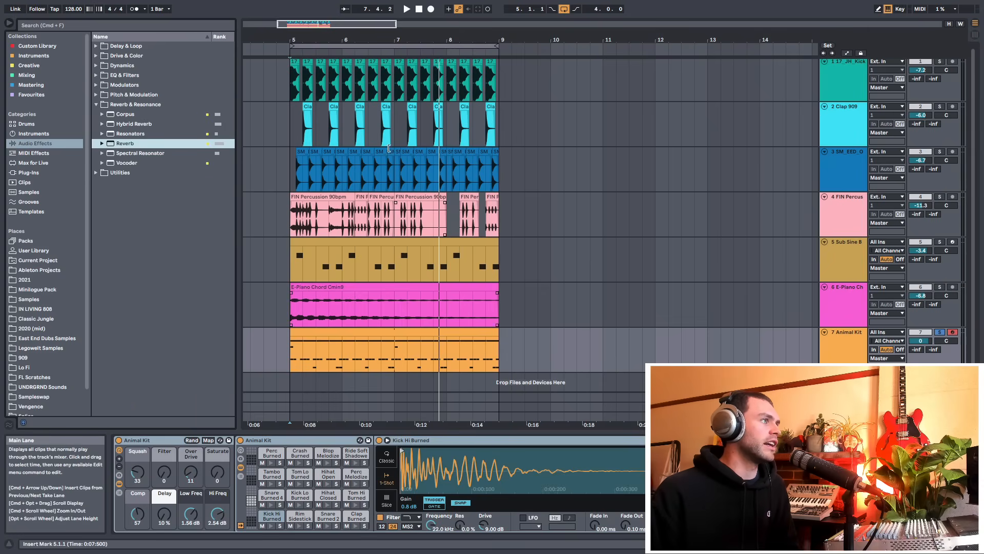
# Select the loop from bar 5 to bar 9 and start exporting it as audio, then cancel the export
pyautogui.moveTo(378, 41); pyautogui.dragTo(411, 28)
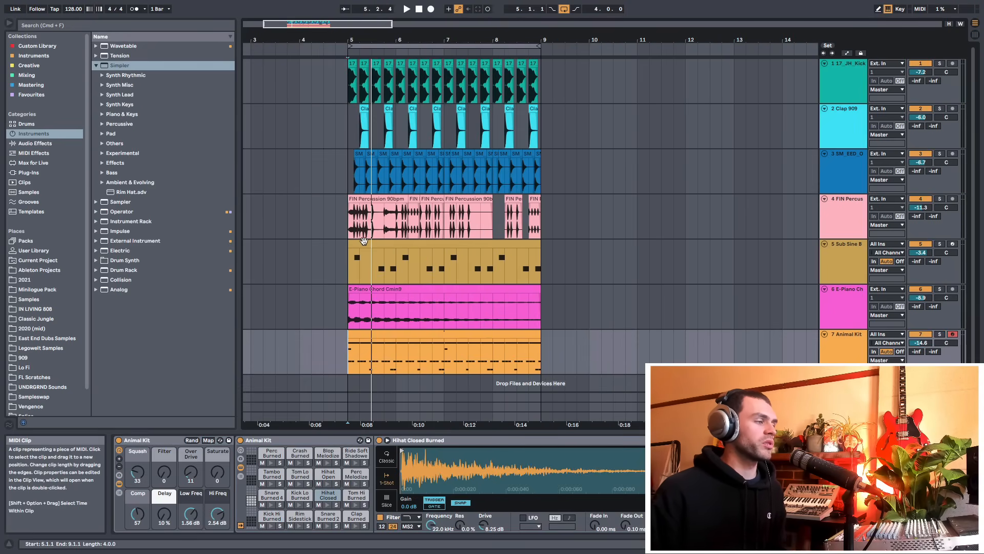
pyautogui.moveTo(349, 362); pyautogui.dragTo(544, 366)
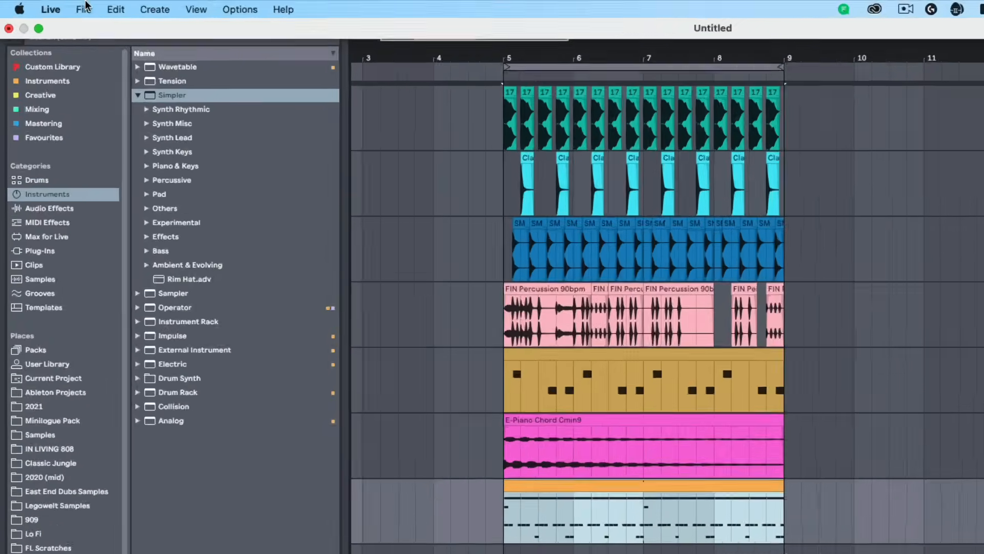
pyautogui.click(62, 4)
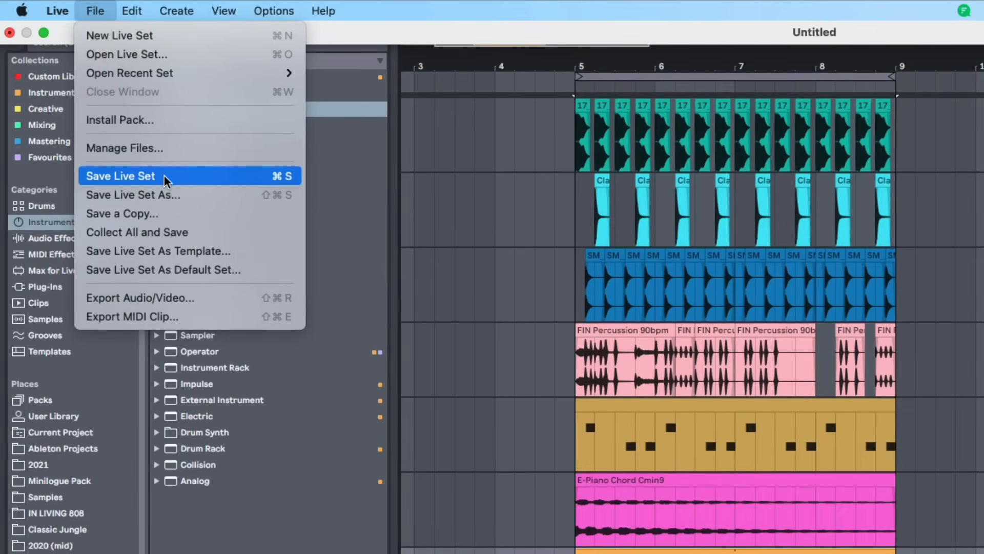
pyautogui.click(251, 300)
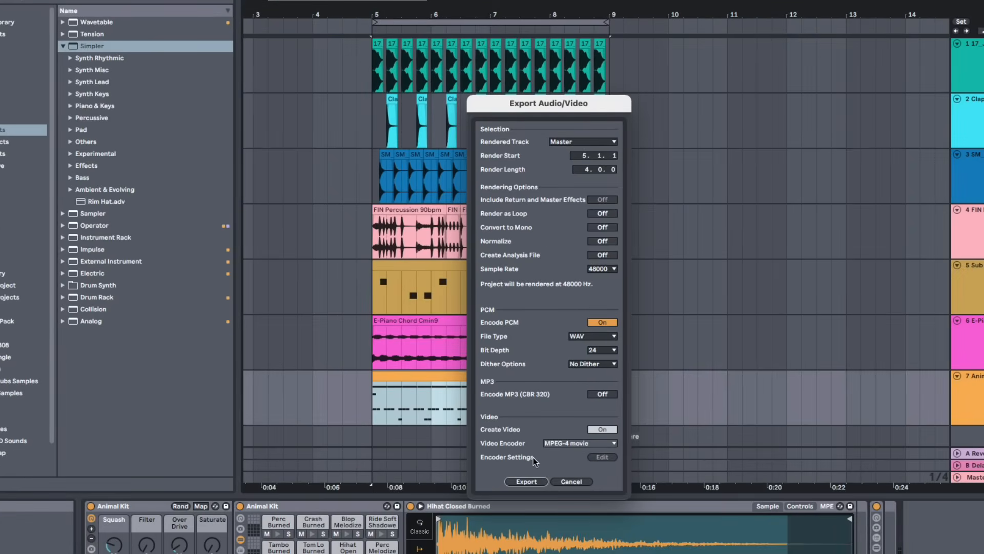
pyautogui.click(505, 480)
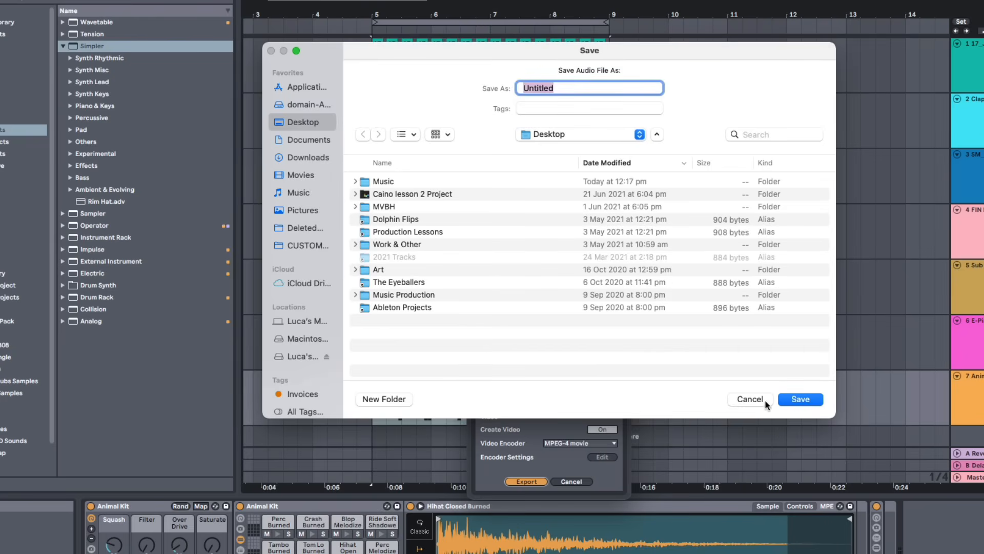
pyautogui.click(750, 399)
pyautogui.click(579, 480)
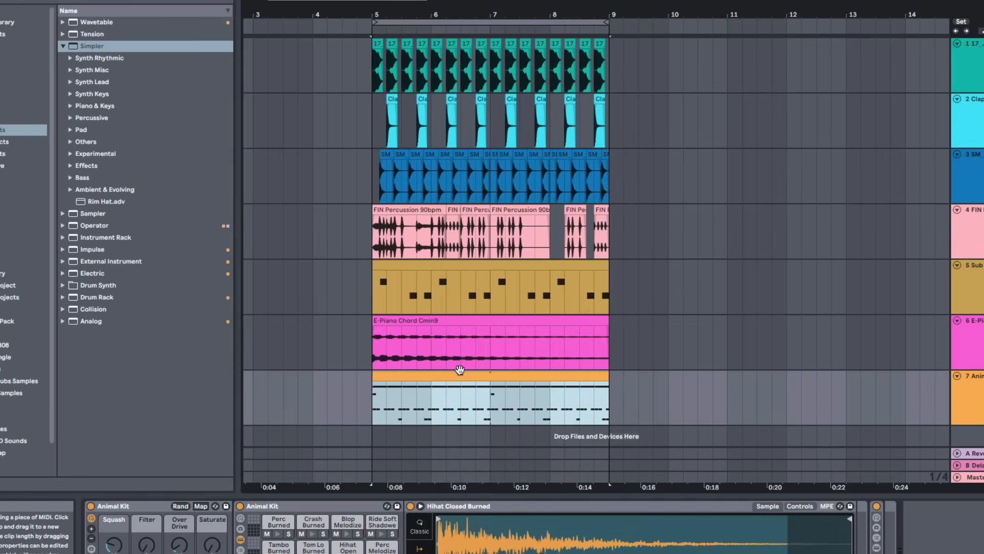